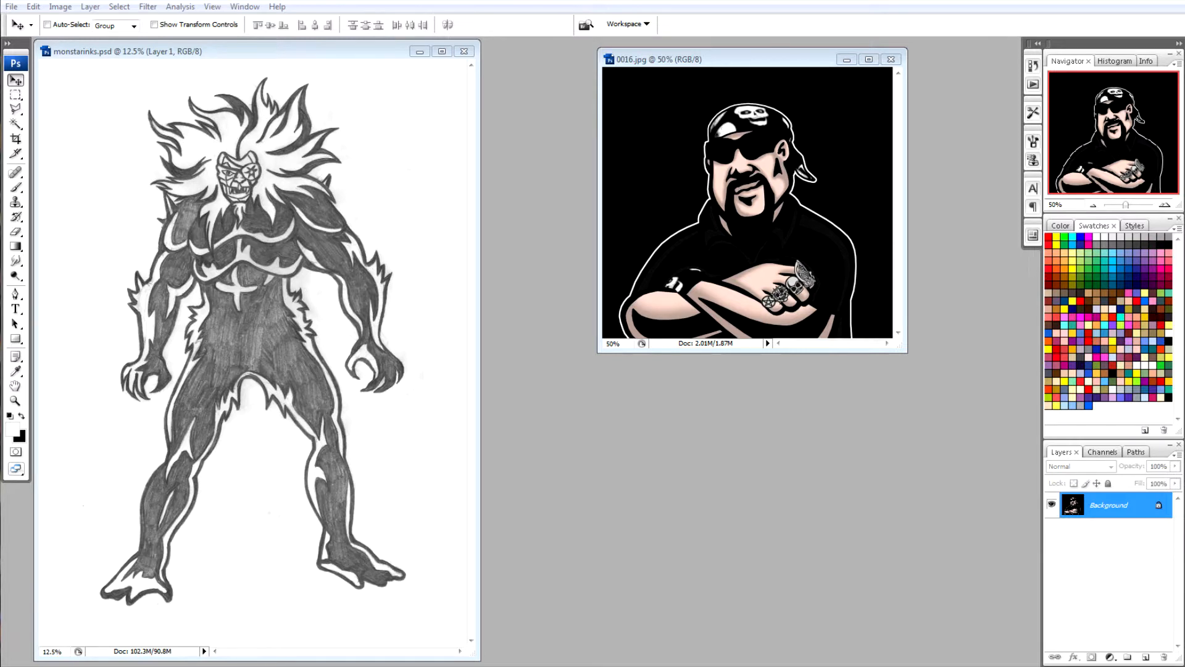
Close the 0016.jpg image and inspect the hair of the monster drawing at 100% magnification.
{"action": "left_click", "coordinate": [891, 61]}
{"action": "left_click", "coordinate": [891, 59]}
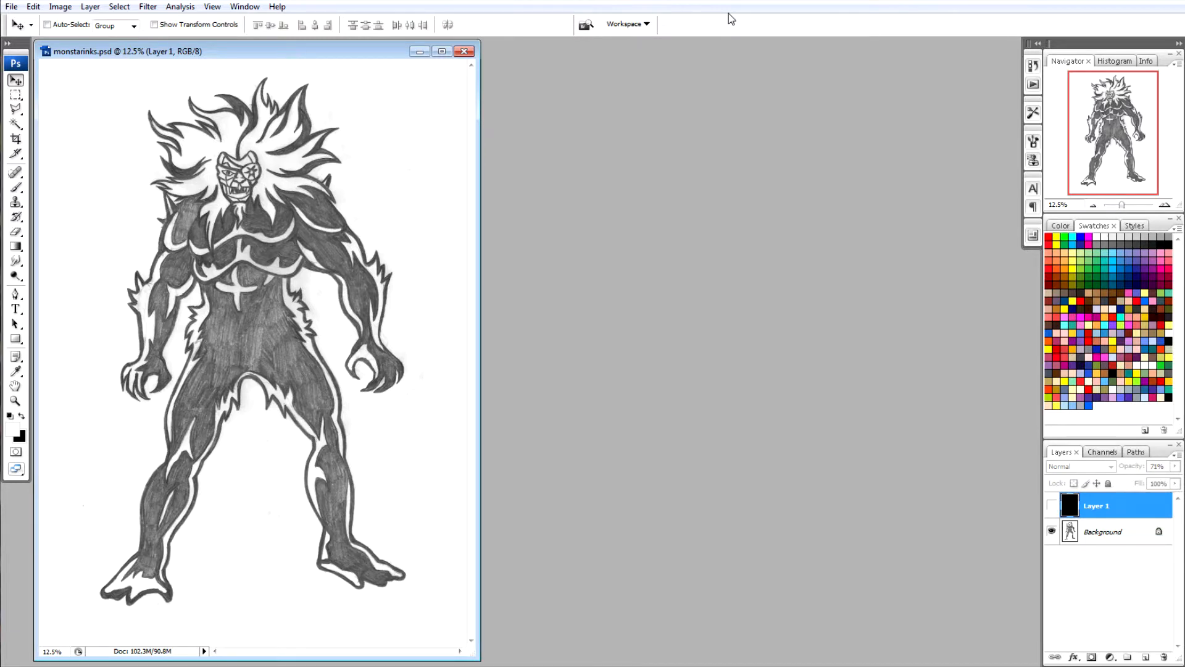
{"action": "key", "text": "ctrl+plus"}
{"action": "key", "text": "ctrl+plus"}
{"action": "key", "text": "ctrl+plus"}
{"action": "key", "text": "ctrl+plus"}
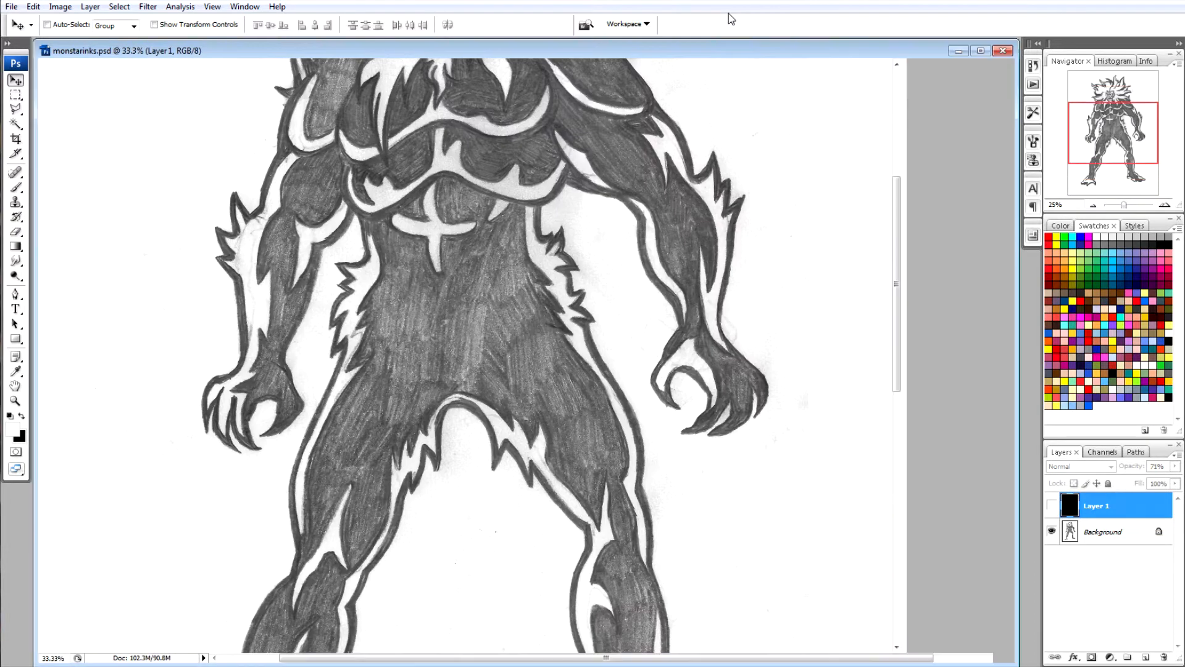
{"action": "key", "text": "ctrl+plus"}
{"action": "key", "text": "ctrl+plus"}
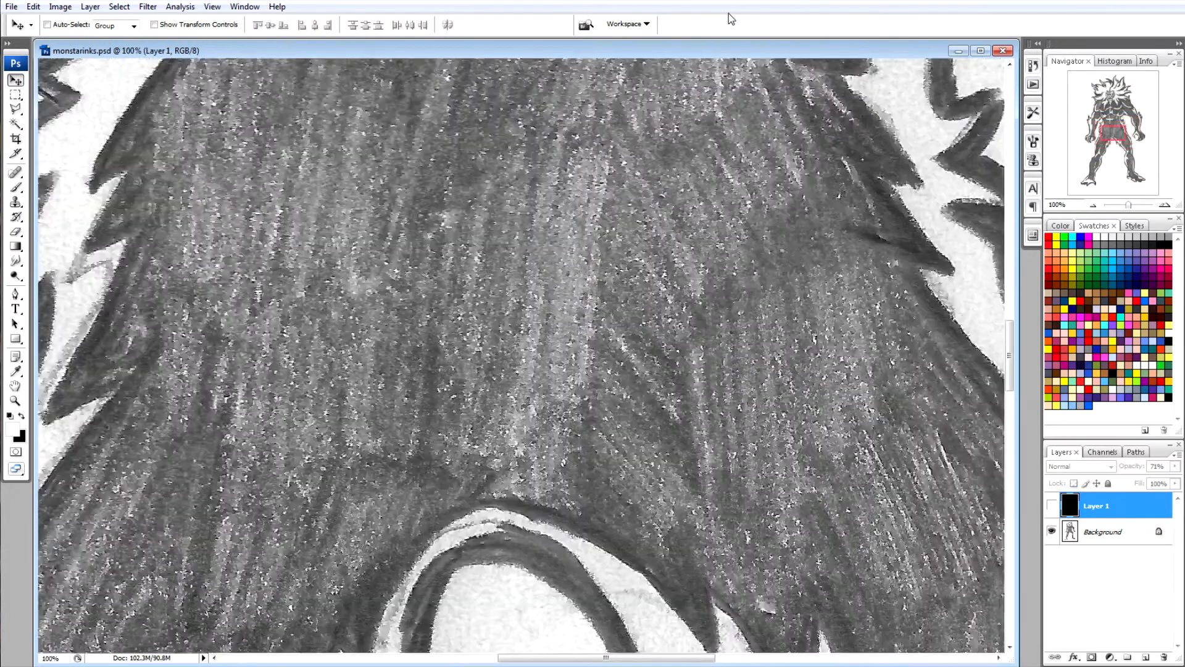
{"action": "left_click_drag", "start_coordinate": [1010, 367], "coordinate": [1012, 113]}
{"action": "right_click", "coordinate": [497, 52]}
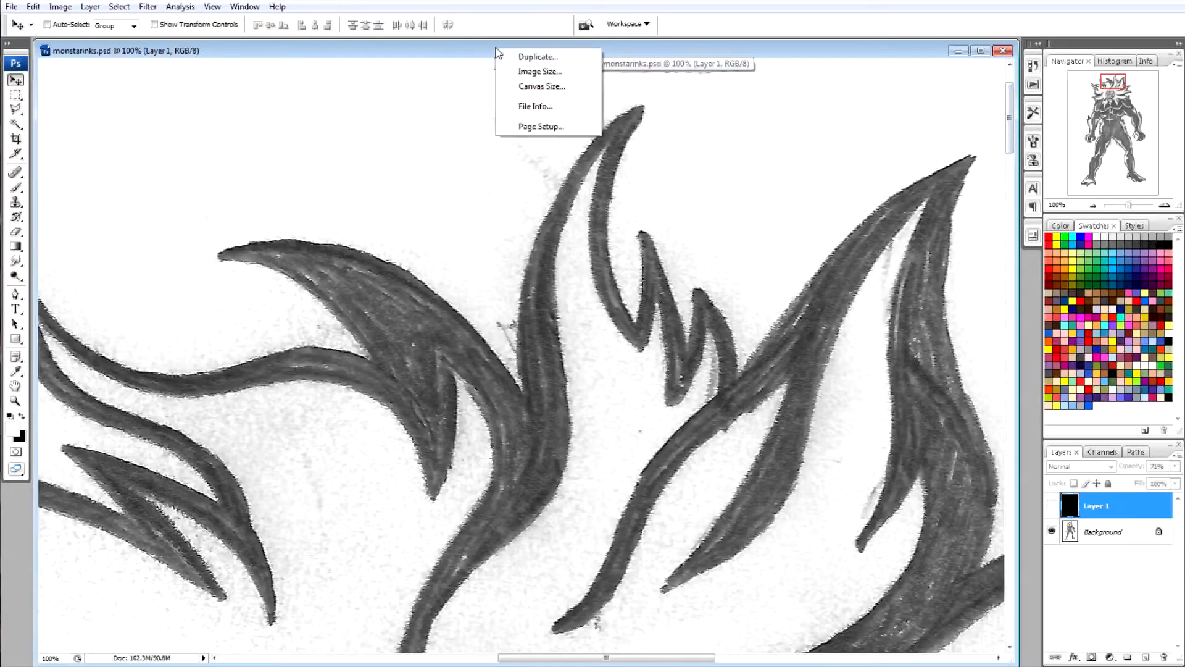
{"action": "left_click", "coordinate": [540, 71]}
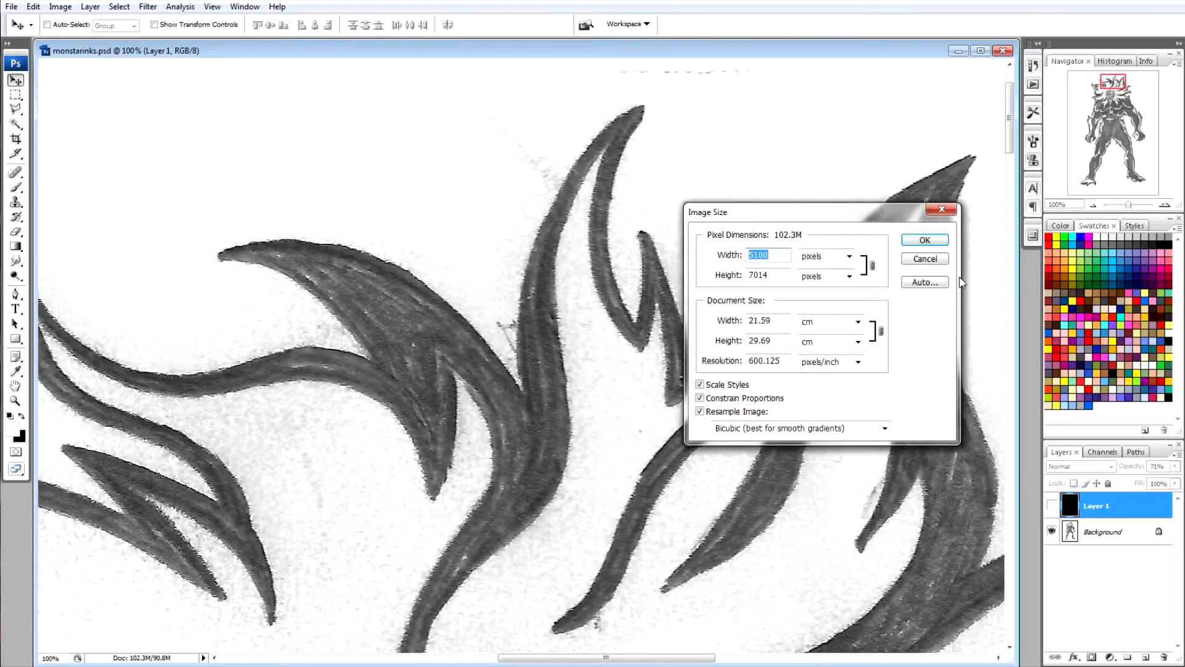
{"action": "left_click_drag", "start_coordinate": [763, 362], "coordinate": [795, 367]}
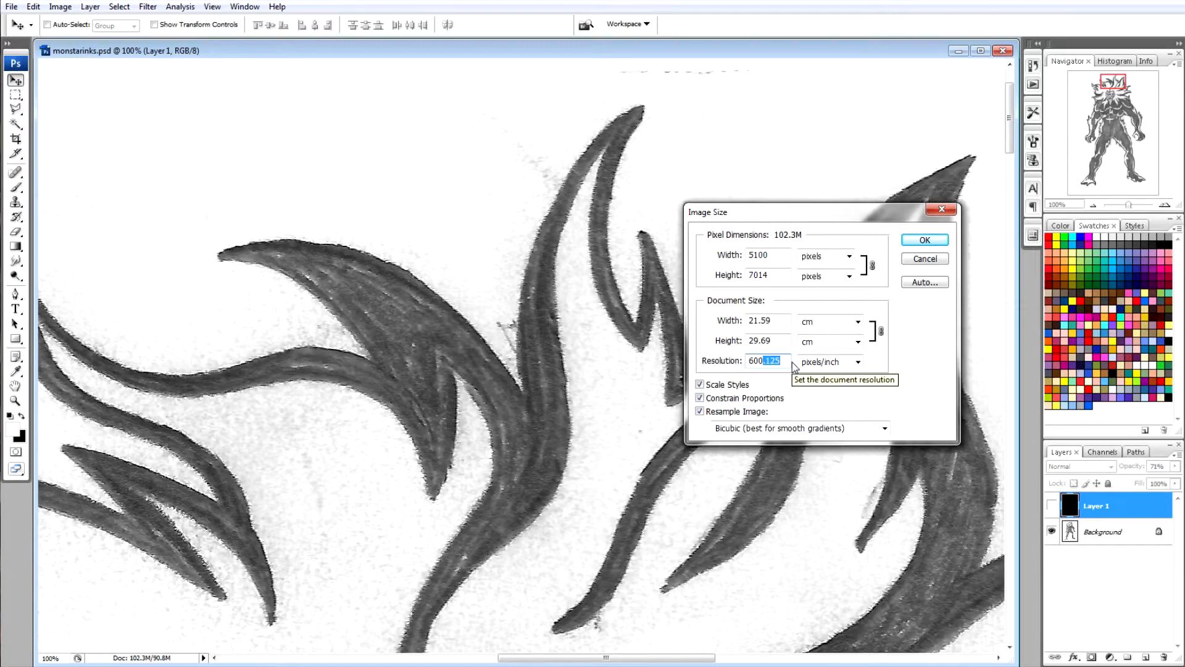
{"action": "type", "text": "000"}
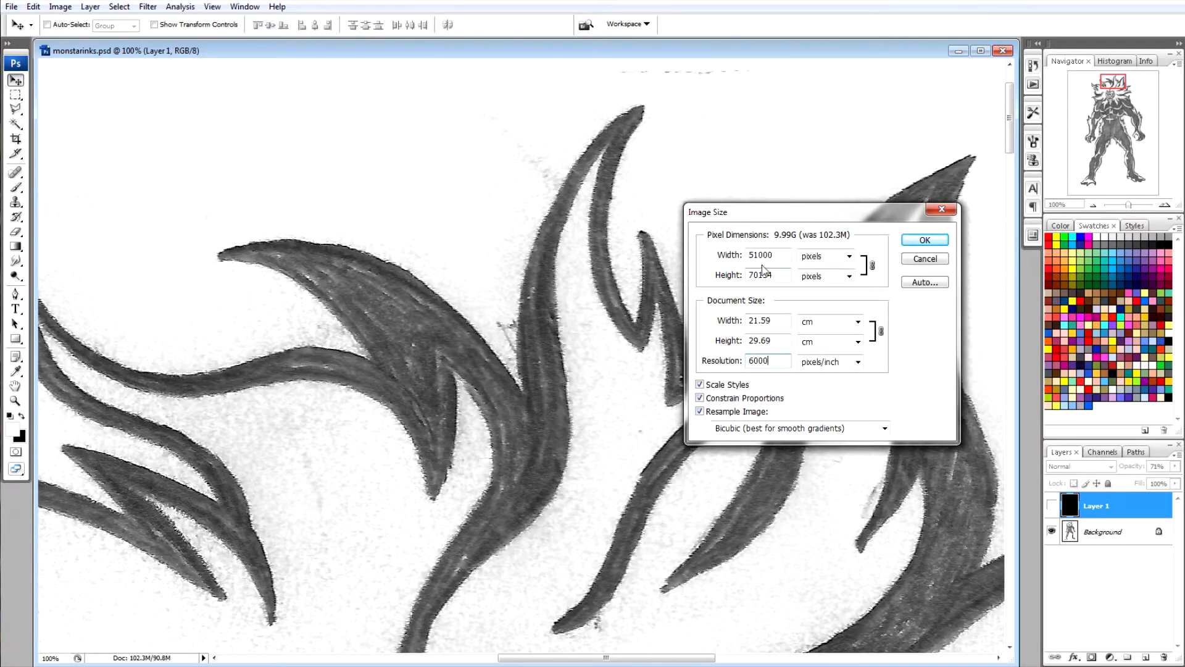
{"action": "left_click_drag", "start_coordinate": [769, 255], "coordinate": [786, 255]}
{"action": "key", "text": "BackSpace"}
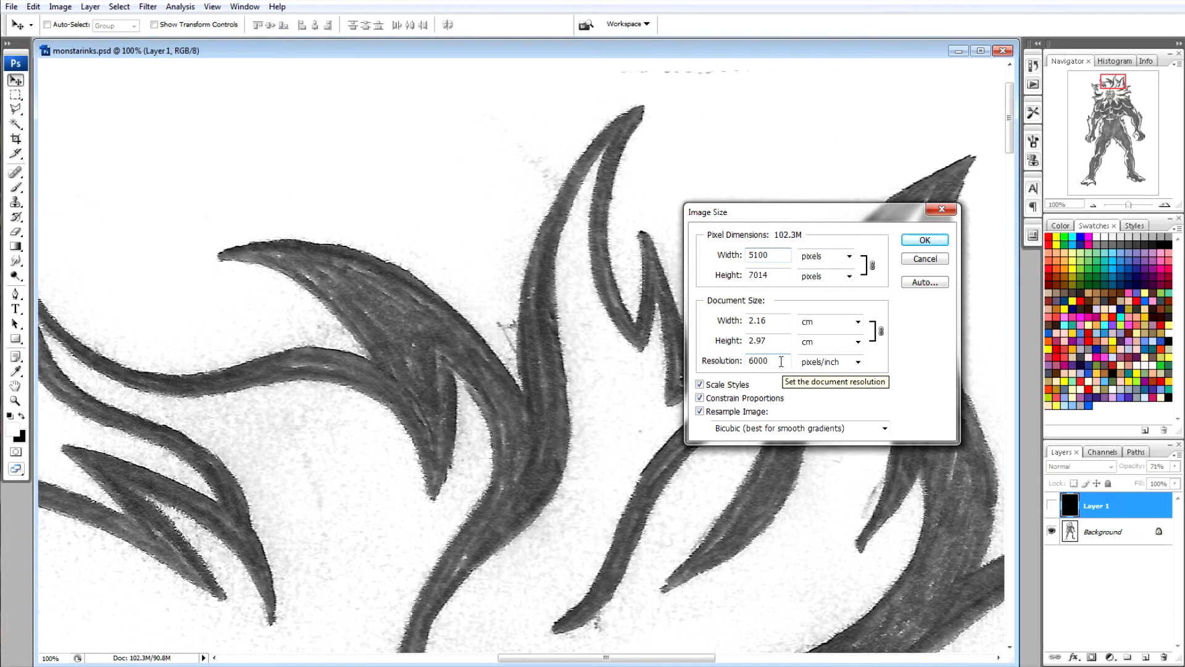
{"action": "left_click_drag", "start_coordinate": [769, 361], "coordinate": [765, 360]}
{"action": "key", "text": "BackSpace"}
{"action": "left_click", "coordinate": [931, 259]}
{"action": "right_click", "coordinate": [763, 213]}
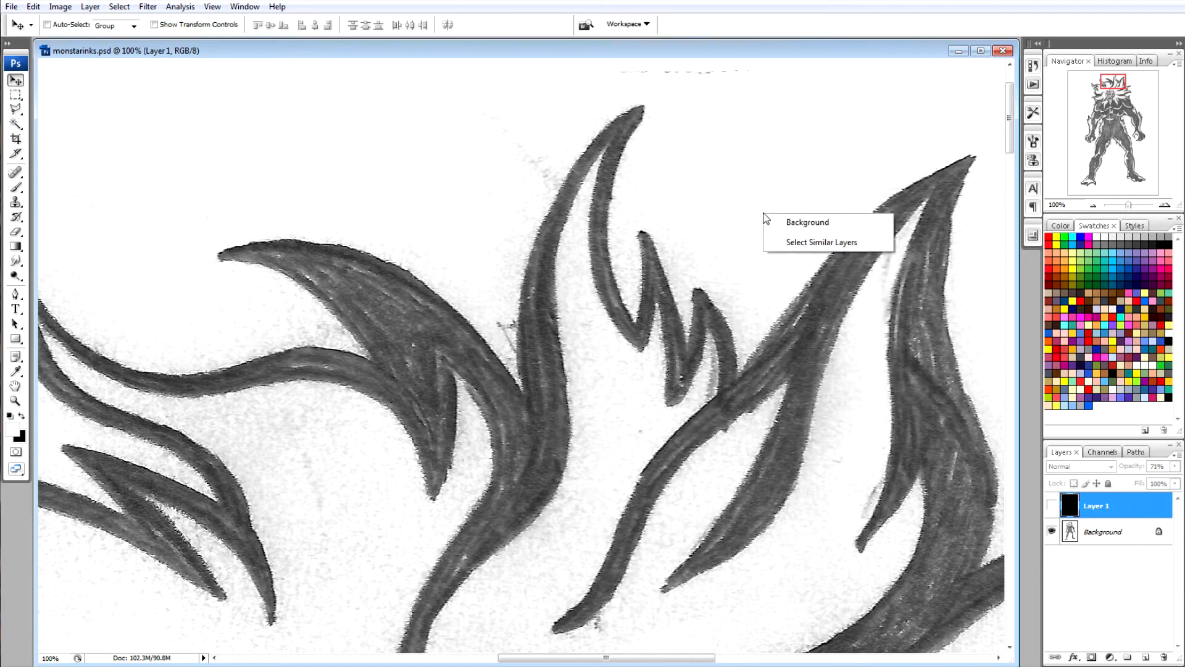
{"action": "left_click", "coordinate": [317, 56]}
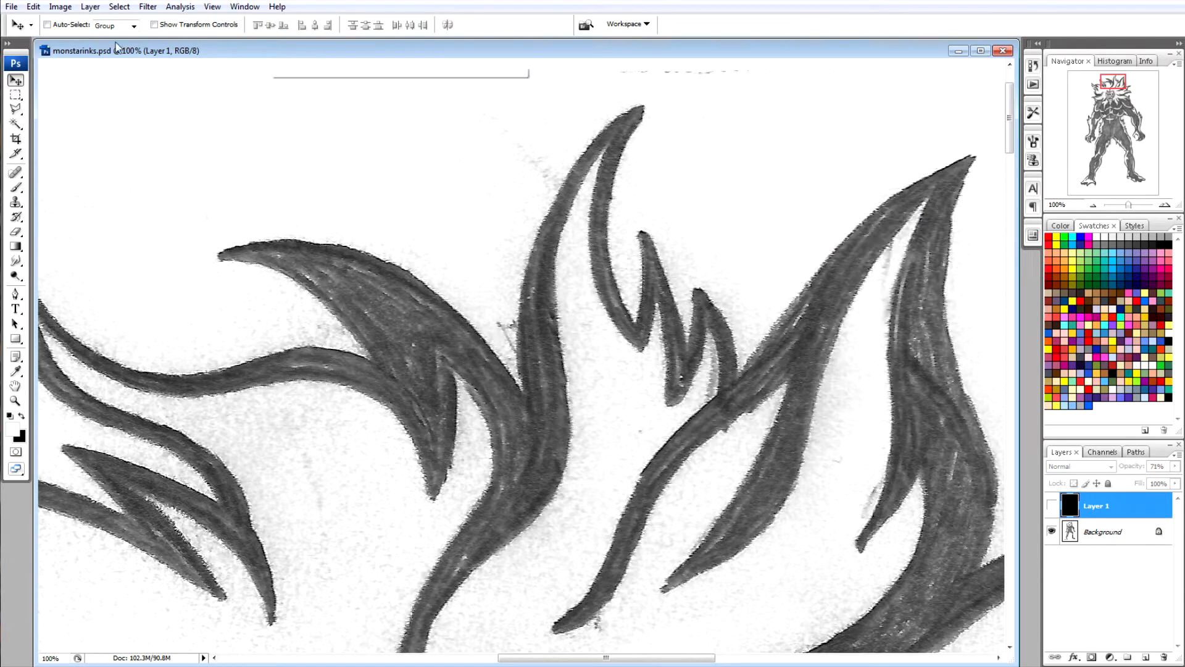
Set the monstarinks.psd document resolution to 600 pixels/inch in the Image Size settings.
{"action": "right_click", "coordinate": [230, 54]}
{"action": "left_click", "coordinate": [286, 78]}
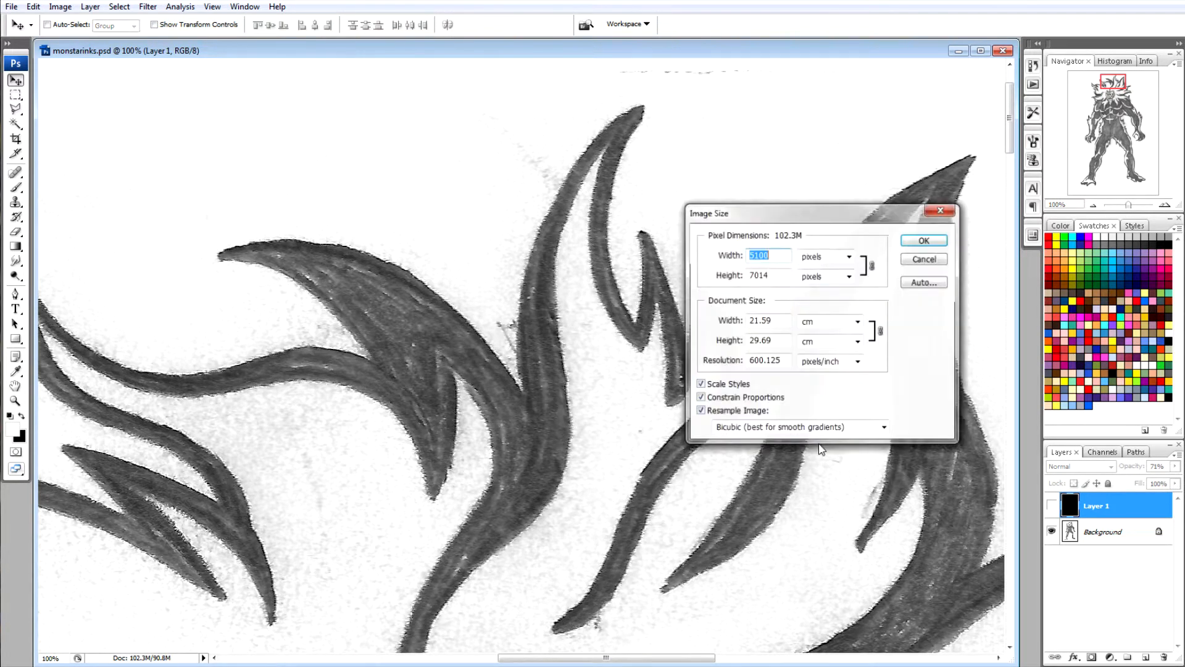
{"action": "left_click_drag", "start_coordinate": [763, 364], "coordinate": [788, 362]}
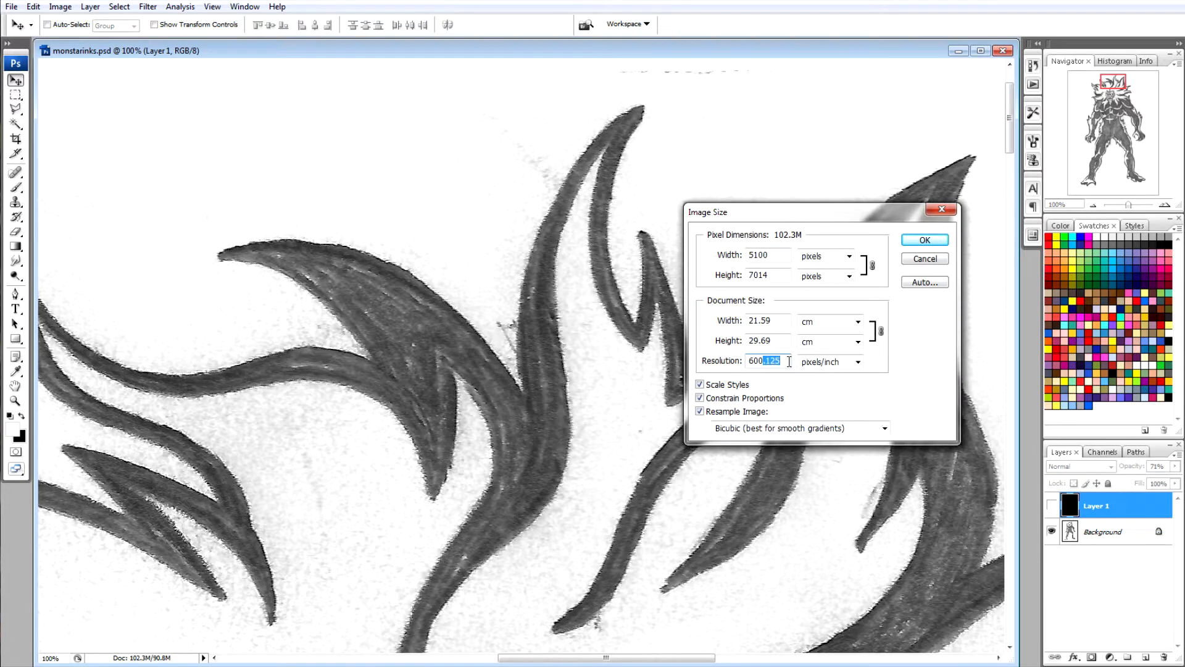
{"action": "key", "text": "Delete"}
{"action": "left_click", "coordinate": [922, 241]}
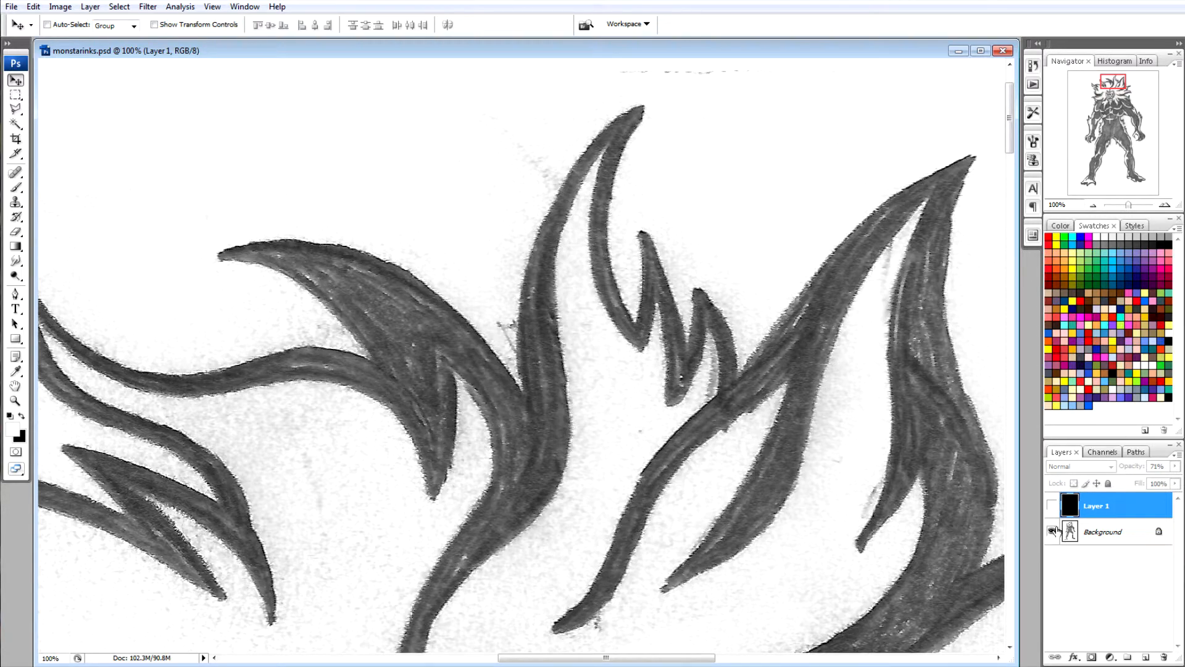
Make the semi-transparent black Layer 1 visible over the scanned monster drawing.
{"action": "left_click", "coordinate": [1052, 506]}
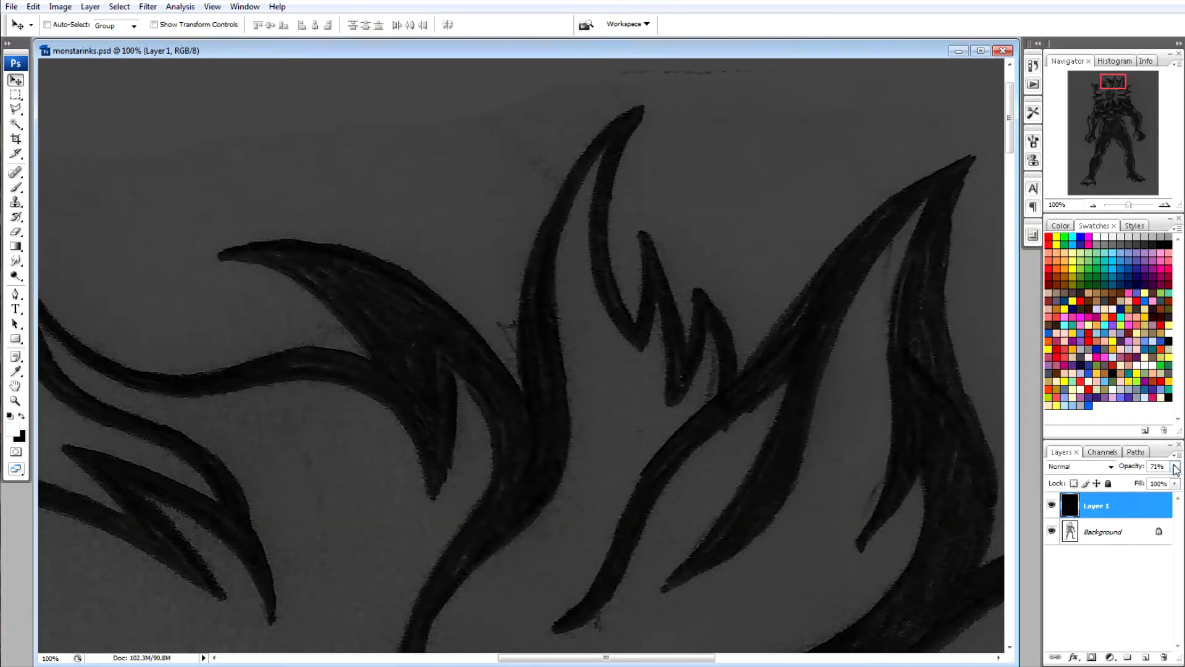
{"action": "key", "text": "ctrl+minus"}
{"action": "key", "text": "ctrl+minus"}
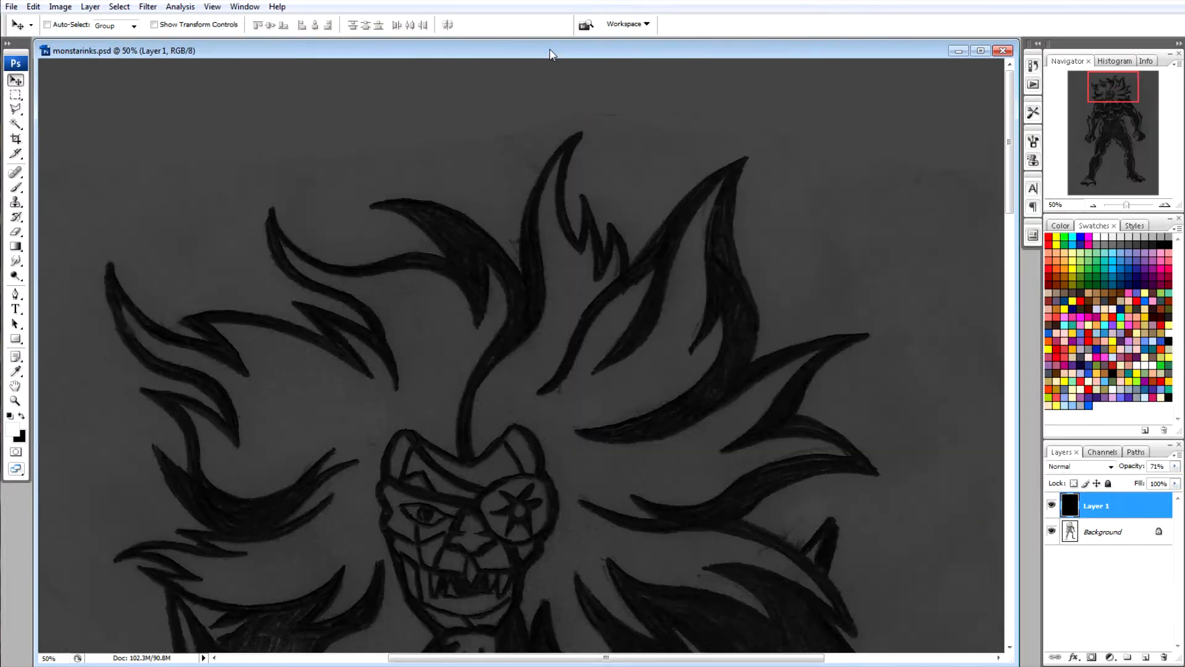
{"action": "scroll", "coordinate": [391, 424], "scroll_direction": "down", "scroll_amount": 10}
{"action": "scroll", "coordinate": [389, 451], "scroll_direction": "up", "scroll_amount": 3}
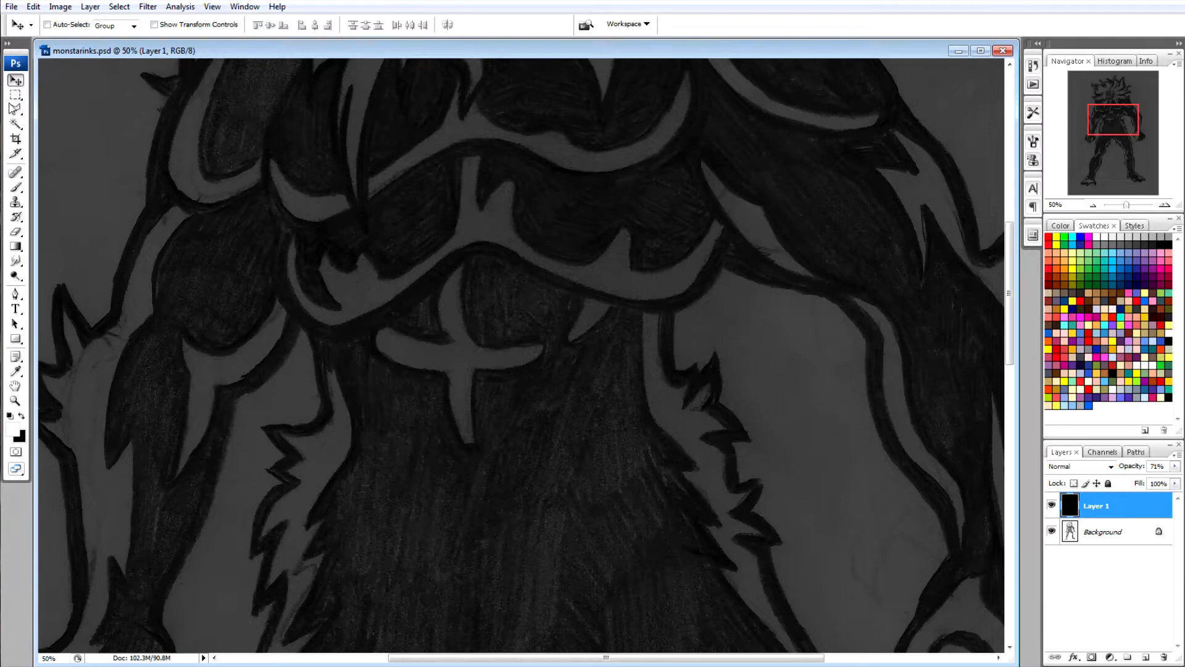
With the Polygonal Lasso, trace the monster's outline from the right-hand armpit down the torso, around both legs and up to the opposite armpit.
{"action": "left_click", "coordinate": [15, 109]}
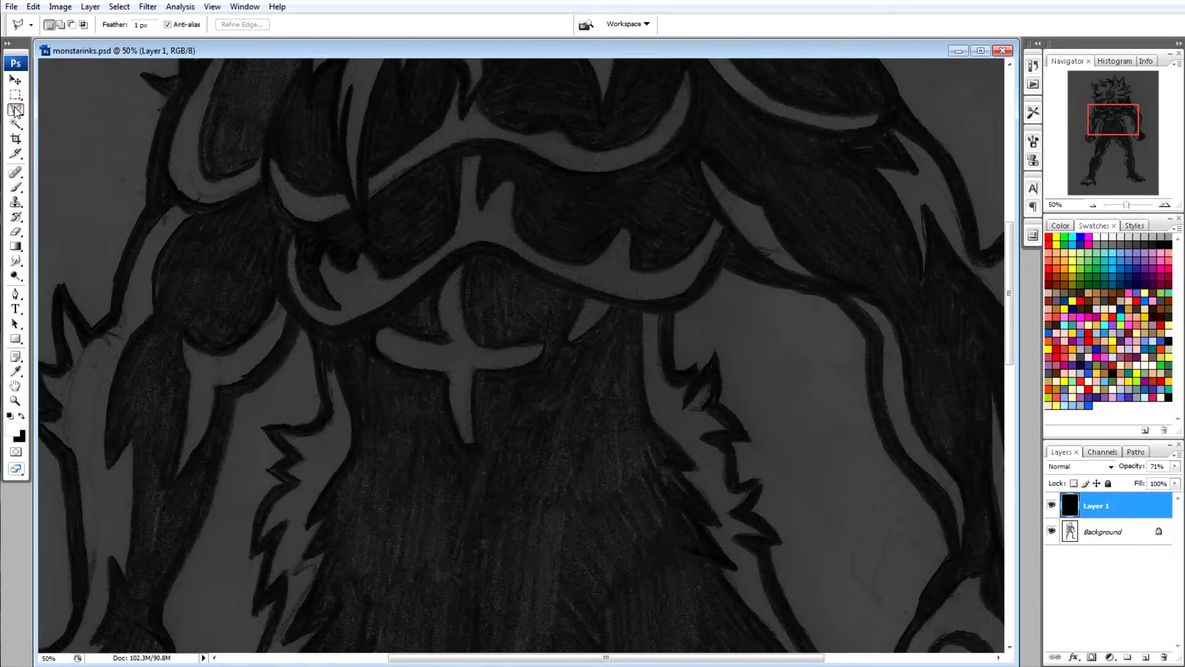
{"action": "mouse_move", "coordinate": [723, 267]}
{"action": "left_mouse_down"}
{"action": "mouse_move", "coordinate": [674, 313]}
{"action": "mouse_move", "coordinate": [672, 361]}
{"action": "mouse_move", "coordinate": [709, 366]}
{"action": "mouse_move", "coordinate": [715, 349]}
{"action": "mouse_move", "coordinate": [722, 402]}
{"action": "mouse_move", "coordinate": [753, 443]}
{"action": "mouse_move", "coordinate": [736, 448]}
{"action": "mouse_move", "coordinate": [738, 482]}
{"action": "mouse_move", "coordinate": [765, 477]}
{"action": "mouse_move", "coordinate": [761, 514]}
{"action": "mouse_move", "coordinate": [783, 546]}
{"action": "mouse_move", "coordinate": [781, 632]}
{"action": "mouse_move", "coordinate": [778, 118]}
{"action": "mouse_move", "coordinate": [877, 313]}
{"action": "mouse_move", "coordinate": [874, 421]}
{"action": "mouse_move", "coordinate": [944, 629]}
{"action": "mouse_move", "coordinate": [920, 240]}
{"action": "mouse_move", "coordinate": [931, 359]}
{"action": "mouse_move", "coordinate": [921, 494]}
{"action": "mouse_move", "coordinate": [937, 512]}
{"action": "mouse_move", "coordinate": [600, 265]}
{"action": "mouse_move", "coordinate": [666, 321]}
{"action": "mouse_move", "coordinate": [757, 366]}
{"action": "mouse_move", "coordinate": [766, 390]}
{"action": "mouse_move", "coordinate": [746, 406]}
{"action": "mouse_move", "coordinate": [692, 408]}
{"action": "mouse_move", "coordinate": [667, 431]}
{"action": "mouse_move", "coordinate": [607, 408]}
{"action": "mouse_move", "coordinate": [579, 439]}
{"action": "mouse_move", "coordinate": [412, 354]}
{"action": "mouse_move", "coordinate": [426, 187]}
{"action": "mouse_move", "coordinate": [397, 327]}
{"action": "mouse_move", "coordinate": [359, 187]}
{"action": "mouse_move", "coordinate": [386, 89]}
{"action": "mouse_move", "coordinate": [389, 558]}
{"action": "mouse_move", "coordinate": [292, 432]}
{"action": "mouse_move", "coordinate": [275, 439]}
{"action": "mouse_move", "coordinate": [234, 378]}
{"action": "mouse_move", "coordinate": [206, 423]}
{"action": "mouse_move", "coordinate": [196, 339]}
{"action": "mouse_move", "coordinate": [172, 310]}
{"action": "mouse_move", "coordinate": [130, 295]}
{"action": "mouse_move", "coordinate": [109, 322]}
{"action": "mouse_move", "coordinate": [96, 425]}
{"action": "mouse_move", "coordinate": [74, 389]}
{"action": "mouse_move", "coordinate": [810, 420]}
{"action": "mouse_move", "coordinate": [718, 610]}
{"action": "mouse_move", "coordinate": [654, 614]}
{"action": "mouse_move", "coordinate": [677, 333]}
{"action": "mouse_move", "coordinate": [674, 405]}
{"action": "mouse_move", "coordinate": [577, 642]}
{"action": "mouse_move", "coordinate": [564, 253]}
{"action": "mouse_move", "coordinate": [551, 397]}
{"action": "mouse_move", "coordinate": [573, 458]}
{"action": "mouse_move", "coordinate": [556, 483]}
{"action": "mouse_move", "coordinate": [525, 451]}
{"action": "mouse_move", "coordinate": [469, 445]}
{"action": "mouse_move", "coordinate": [389, 494]}
{"action": "mouse_move", "coordinate": [386, 467]}
{"action": "mouse_move", "coordinate": [318, 470]}
{"action": "mouse_move", "coordinate": [287, 461]}
{"action": "mouse_move", "coordinate": [279, 441]}
{"action": "mouse_move", "coordinate": [435, 275]}
{"action": "mouse_move", "coordinate": [442, 187]}
{"action": "mouse_move", "coordinate": [475, 55]}
{"action": "mouse_move", "coordinate": [449, 549]}
{"action": "mouse_move", "coordinate": [488, 469]}
{"action": "mouse_move", "coordinate": [539, 411]}
{"action": "mouse_move", "coordinate": [542, 247]}
{"action": "mouse_move", "coordinate": [580, 59]}
{"action": "mouse_move", "coordinate": [634, 368]}
{"action": "mouse_move", "coordinate": [619, 301]}
{"action": "left_mouse_up"}
{"action": "mouse_move", "coordinate": [652, 220]}
{"action": "left_mouse_down"}
{"action": "mouse_move", "coordinate": [629, 165]}
{"action": "mouse_move", "coordinate": [678, 163]}
{"action": "left_mouse_up"}
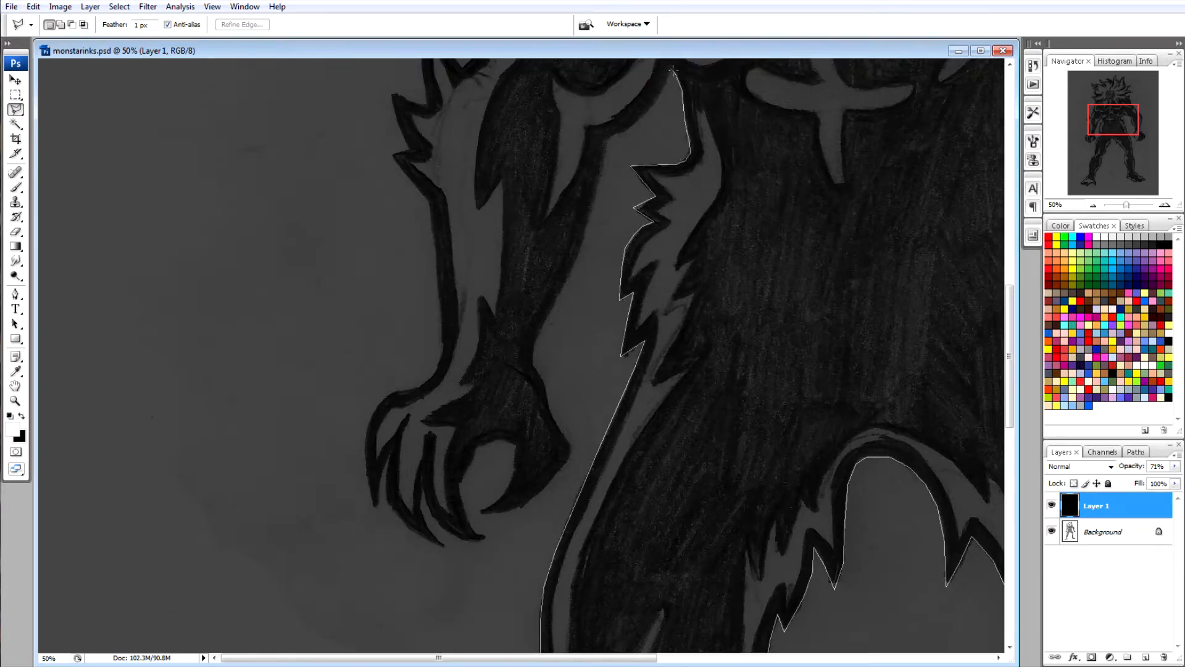
Continue the lasso outline around the drawing's left arm, following the claws, forearm spikes and shoulder up to the lowest hair tips.
{"action": "mouse_move", "coordinate": [650, 108]}
{"action": "left_mouse_down"}
{"action": "mouse_move", "coordinate": [615, 135]}
{"action": "mouse_move", "coordinate": [532, 351]}
{"action": "left_mouse_up"}
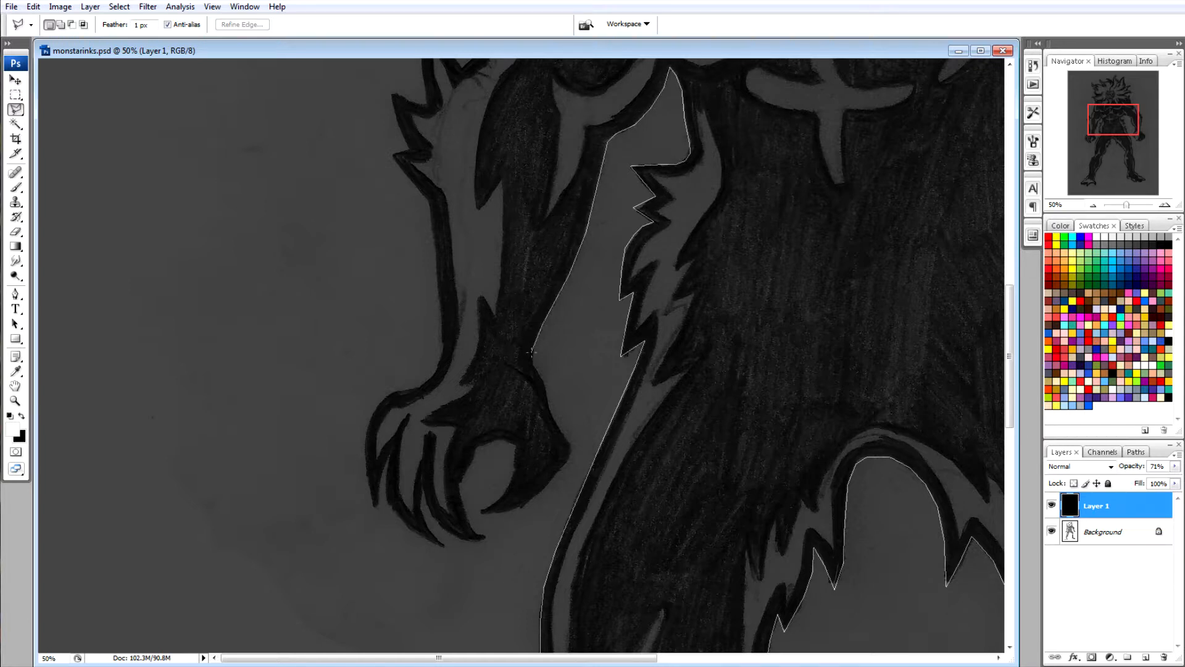
{"action": "mouse_move", "coordinate": [546, 391]}
{"action": "left_mouse_down"}
{"action": "mouse_move", "coordinate": [568, 458]}
{"action": "mouse_move", "coordinate": [512, 510]}
{"action": "left_mouse_up"}
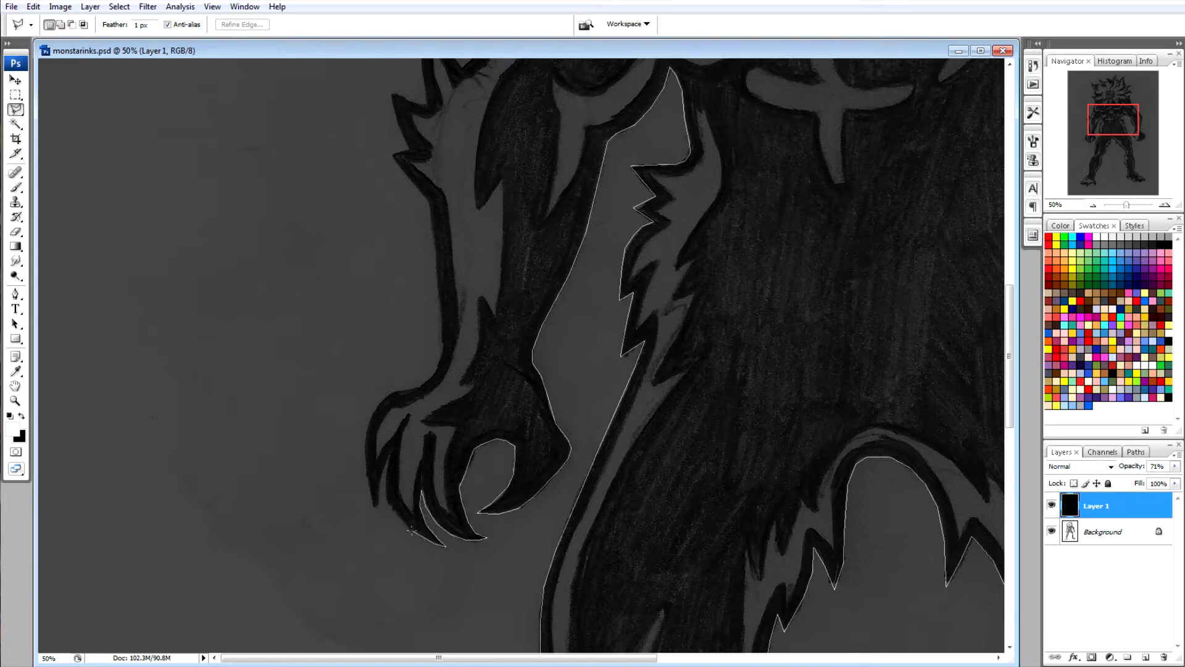
{"action": "mouse_move", "coordinate": [378, 492]}
{"action": "left_mouse_down"}
{"action": "mouse_move", "coordinate": [365, 467]}
{"action": "mouse_move", "coordinate": [369, 423]}
{"action": "left_mouse_up"}
{"action": "mouse_move", "coordinate": [432, 375]}
{"action": "left_mouse_down"}
{"action": "mouse_move", "coordinate": [431, 213]}
{"action": "mouse_move", "coordinate": [391, 90]}
{"action": "mouse_move", "coordinate": [421, 523]}
{"action": "mouse_move", "coordinate": [461, 539]}
{"action": "left_mouse_up"}
{"action": "mouse_move", "coordinate": [483, 492]}
{"action": "left_mouse_down"}
{"action": "mouse_move", "coordinate": [540, 305]}
{"action": "mouse_move", "coordinate": [512, 287]}
{"action": "mouse_move", "coordinate": [549, 286]}
{"action": "mouse_move", "coordinate": [507, 155]}
{"action": "left_mouse_up"}
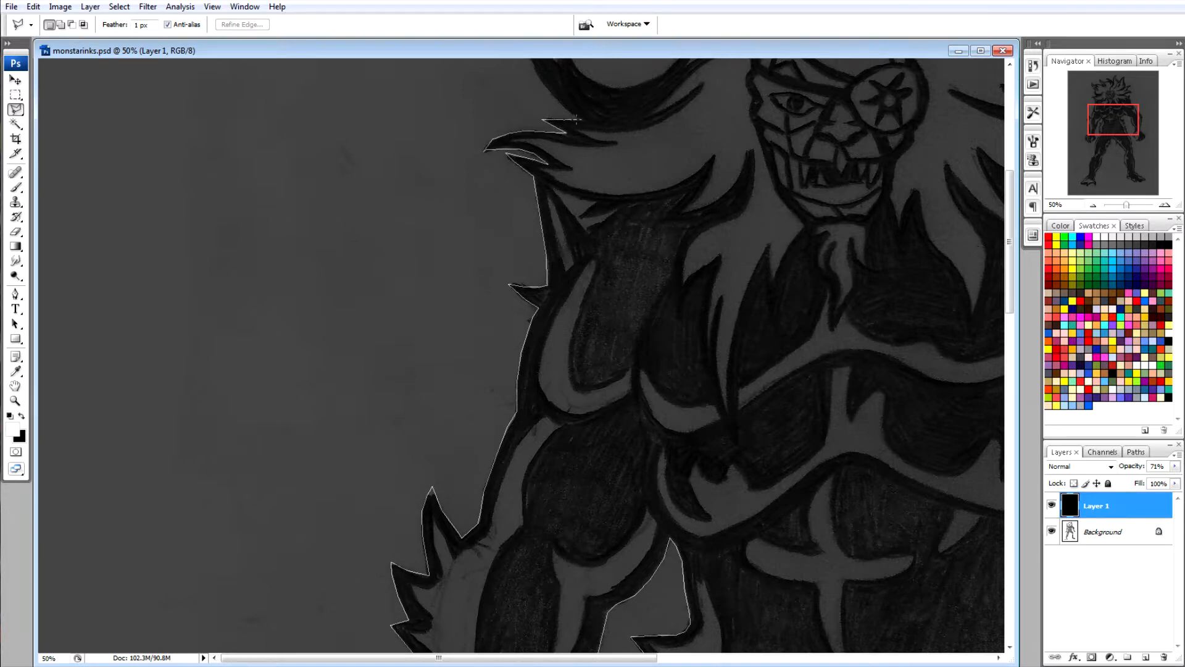
Extend the lasso outline along the pointed hair tufts on the left side of the mane.
{"action": "scroll", "coordinate": [568, 112], "scroll_direction": "up", "scroll_amount": 5}
{"action": "mouse_move", "coordinate": [539, 489]}
{"action": "left_mouse_down"}
{"action": "mouse_move", "coordinate": [523, 456]}
{"action": "mouse_move", "coordinate": [553, 469]}
{"action": "mouse_move", "coordinate": [550, 429]}
{"action": "mouse_move", "coordinate": [523, 389]}
{"action": "left_mouse_up"}
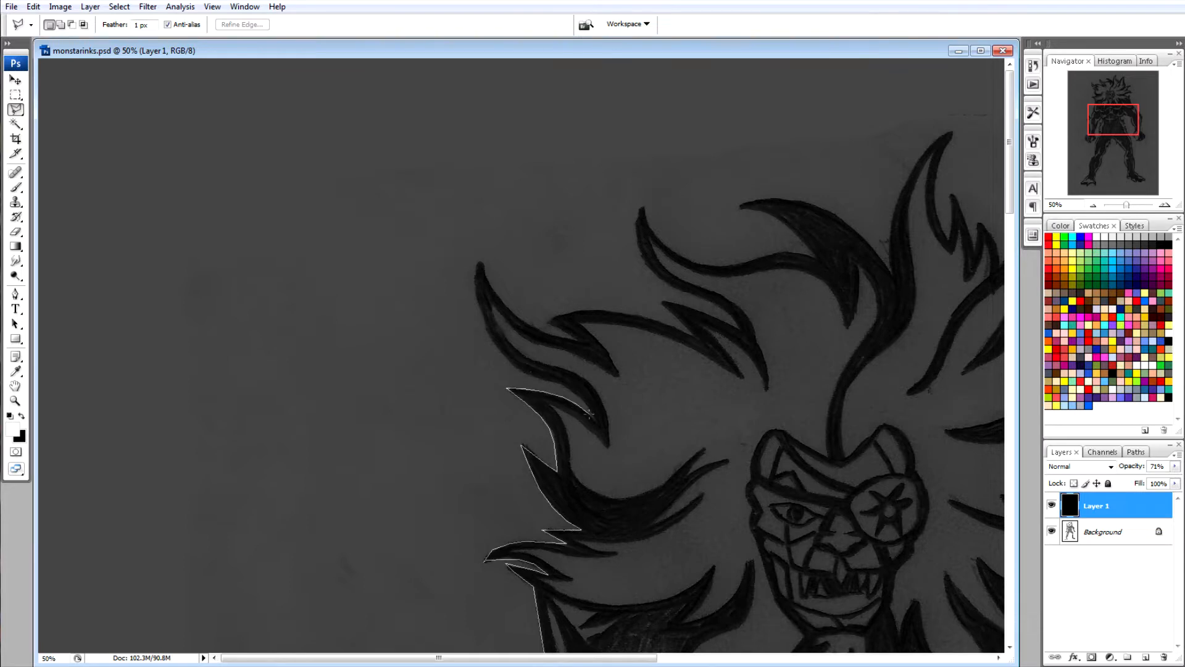
{"action": "mouse_move", "coordinate": [484, 325]}
{"action": "left_mouse_down"}
{"action": "mouse_move", "coordinate": [481, 263]}
{"action": "mouse_move", "coordinate": [528, 326]}
{"action": "mouse_move", "coordinate": [573, 339]}
{"action": "mouse_move", "coordinate": [566, 318]}
{"action": "mouse_move", "coordinate": [600, 309]}
{"action": "left_mouse_up"}
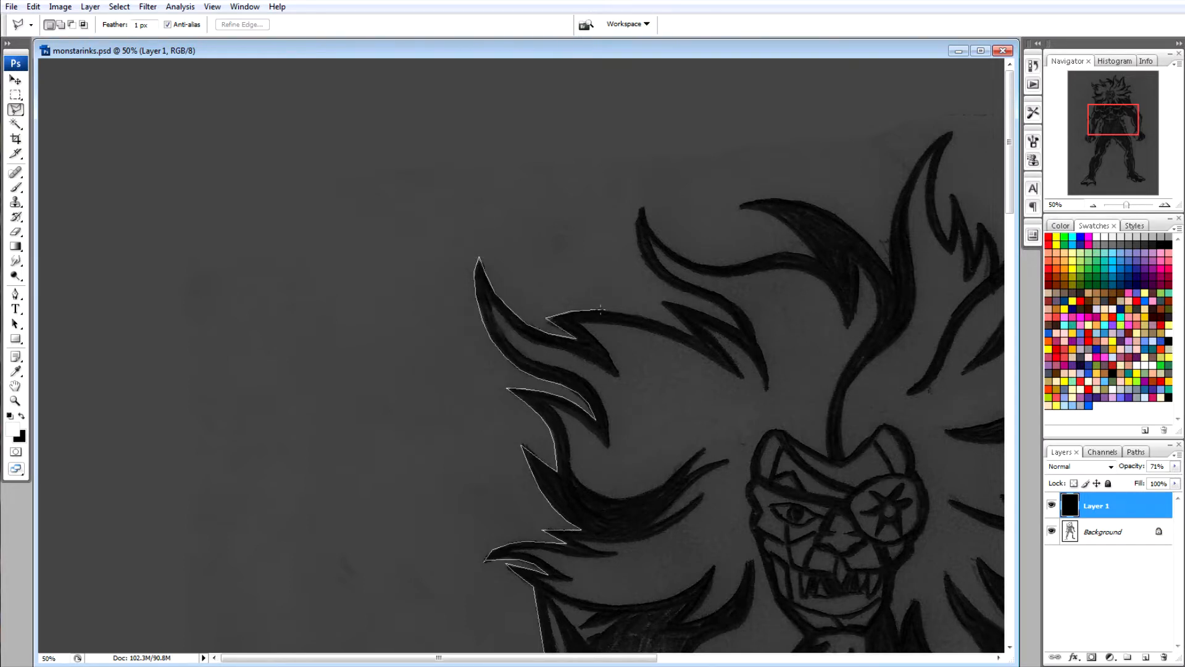
{"action": "mouse_move", "coordinate": [696, 337]}
{"action": "left_mouse_down"}
{"action": "mouse_move", "coordinate": [657, 300]}
{"action": "mouse_move", "coordinate": [741, 331]}
{"action": "left_mouse_up"}
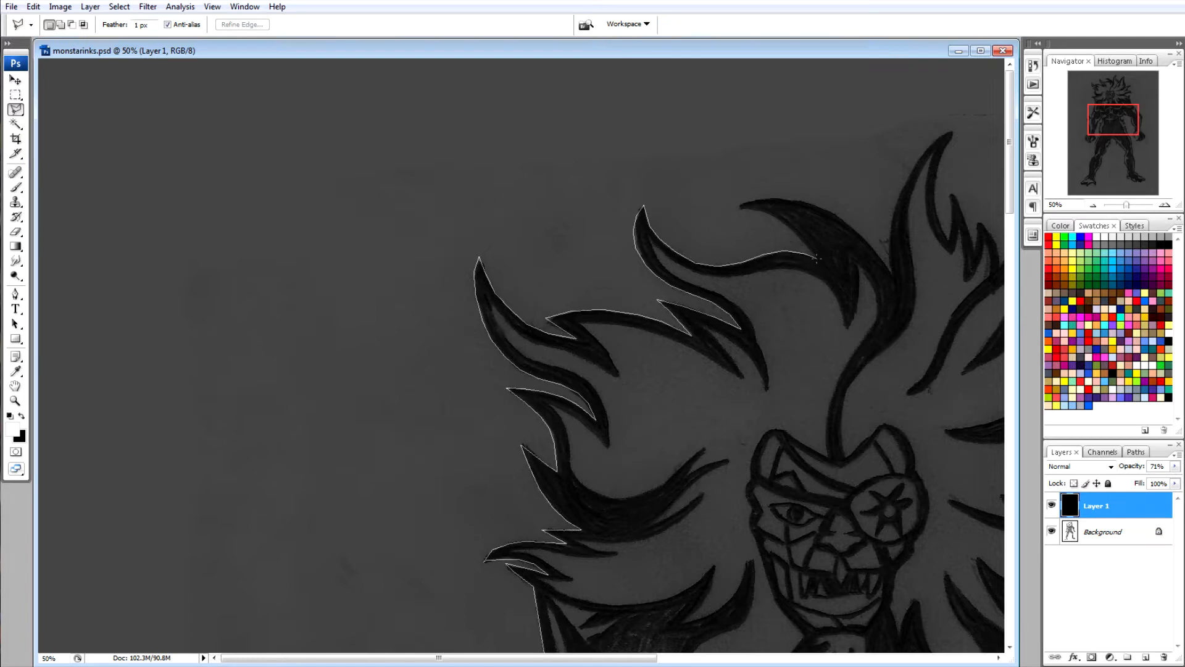
Trace the upper edge of the curved hair tuft just left of the mane's central peak.
{"action": "left_click", "coordinate": [795, 199]}
{"action": "left_click", "coordinate": [818, 204]}
{"action": "left_click", "coordinate": [845, 220]}
{"action": "left_click", "coordinate": [867, 239]}
{"action": "left_click", "coordinate": [890, 271]}
Trace the tall central hair peak, the small jagged tufts beside it and the large pointed tuft to its right.
{"action": "left_click_drag", "start_coordinate": [890, 271], "coordinate": [282, 271]}
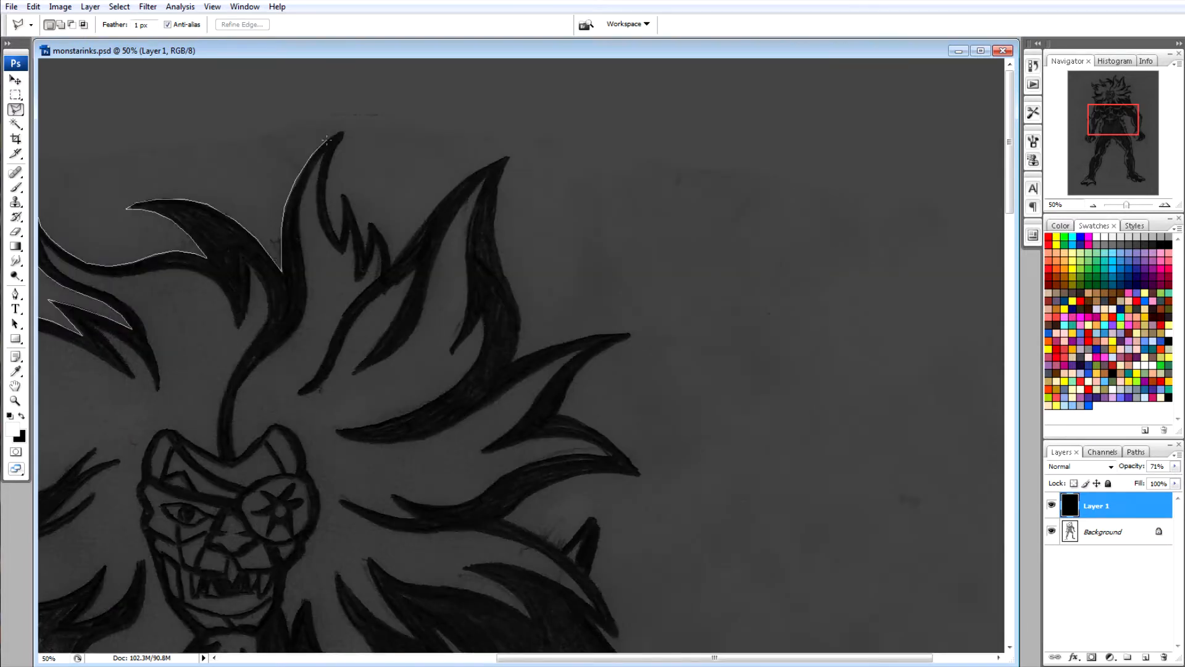
{"action": "left_click", "coordinate": [341, 190]}
{"action": "left_click", "coordinate": [368, 218]}
{"action": "left_click", "coordinate": [383, 236]}
{"action": "left_click", "coordinate": [394, 263]}
{"action": "left_click", "coordinate": [424, 218]}
{"action": "left_click", "coordinate": [452, 188]}
{"action": "left_click", "coordinate": [472, 173]}
{"action": "left_click", "coordinate": [494, 161]}
{"action": "left_click", "coordinate": [517, 153]}
{"action": "left_click", "coordinate": [498, 186]}
{"action": "left_click", "coordinate": [494, 213]}
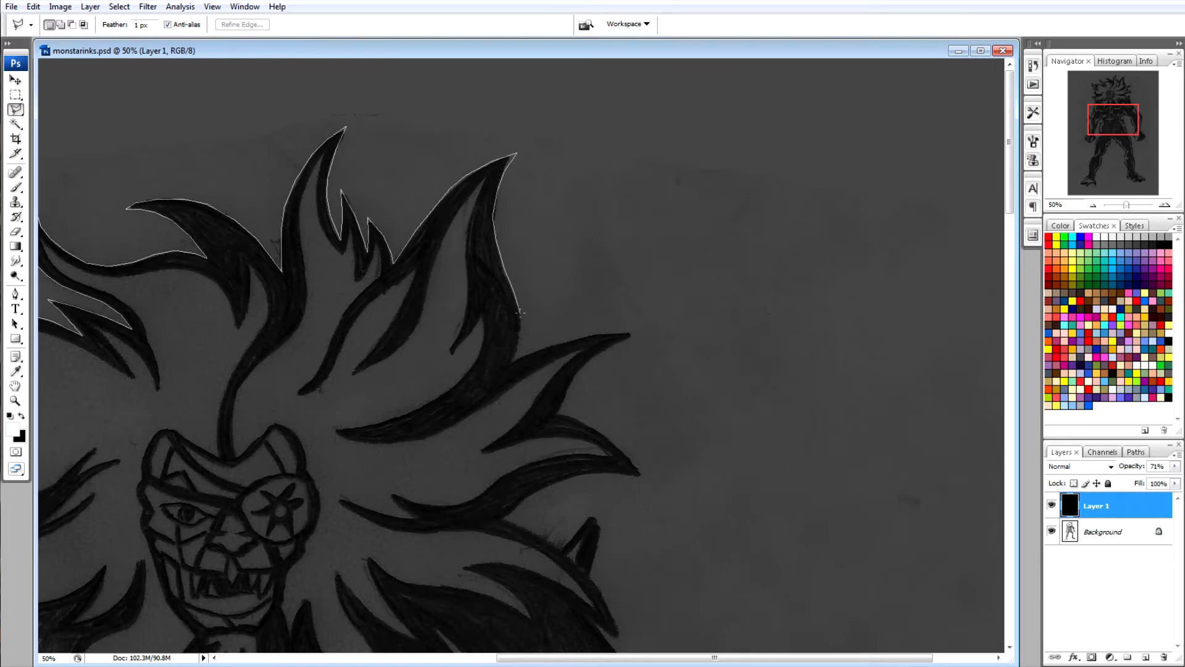
Continue the lasso outline around the upper hair tuft pointing out from the right side of the mane.
{"action": "left_click", "coordinate": [546, 345]}
{"action": "left_click", "coordinate": [577, 338]}
{"action": "left_click", "coordinate": [611, 333]}
{"action": "left_click", "coordinate": [638, 334]}
{"action": "left_click", "coordinate": [595, 347]}
{"action": "left_click", "coordinate": [581, 366]}
{"action": "left_click", "coordinate": [564, 387]}
{"action": "left_click", "coordinate": [558, 411]}
Trace the lower right hair tuft and the spike rising behind the shoulder.
{"action": "left_click", "coordinate": [644, 477]}
{"action": "left_click", "coordinate": [576, 474]}
{"action": "left_click", "coordinate": [500, 517]}
{"action": "left_click", "coordinate": [559, 548]}
{"action": "left_click", "coordinate": [597, 508]}
{"action": "left_click", "coordinate": [596, 535]}
{"action": "left_click", "coordinate": [590, 575]}
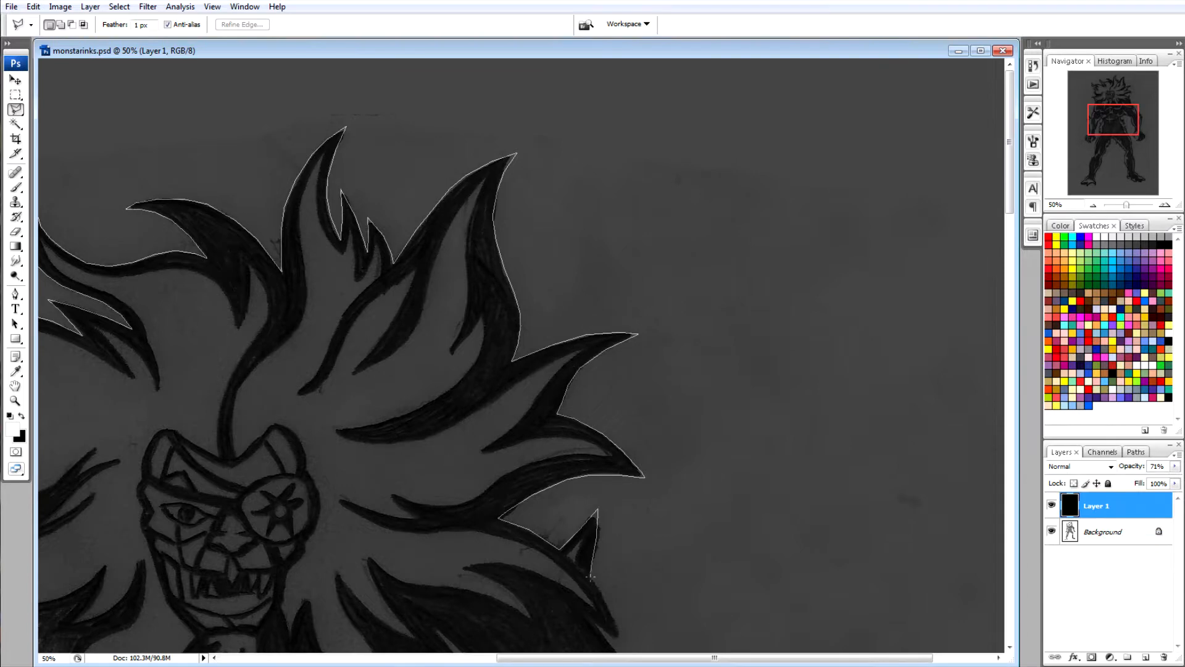
Continue the lasso outline past the last hair tip and down the drawing's right shoulder.
{"action": "scroll", "coordinate": [590, 575], "scroll_direction": "down", "scroll_amount": 5}
{"action": "left_click", "coordinate": [605, 213]}
{"action": "left_click", "coordinate": [621, 250]}
{"action": "left_click", "coordinate": [596, 234]}
{"action": "left_click", "coordinate": [628, 277]}
{"action": "left_click", "coordinate": [668, 341]}
Trace the outer edge of the right upper arm and the pointed spikes at the elbow.
{"action": "left_click", "coordinate": [704, 374]}
{"action": "left_click", "coordinate": [723, 400]}
{"action": "left_click", "coordinate": [736, 426]}
{"action": "left_click", "coordinate": [741, 456]}
{"action": "left_click", "coordinate": [744, 479]}
{"action": "left_click", "coordinate": [780, 431]}
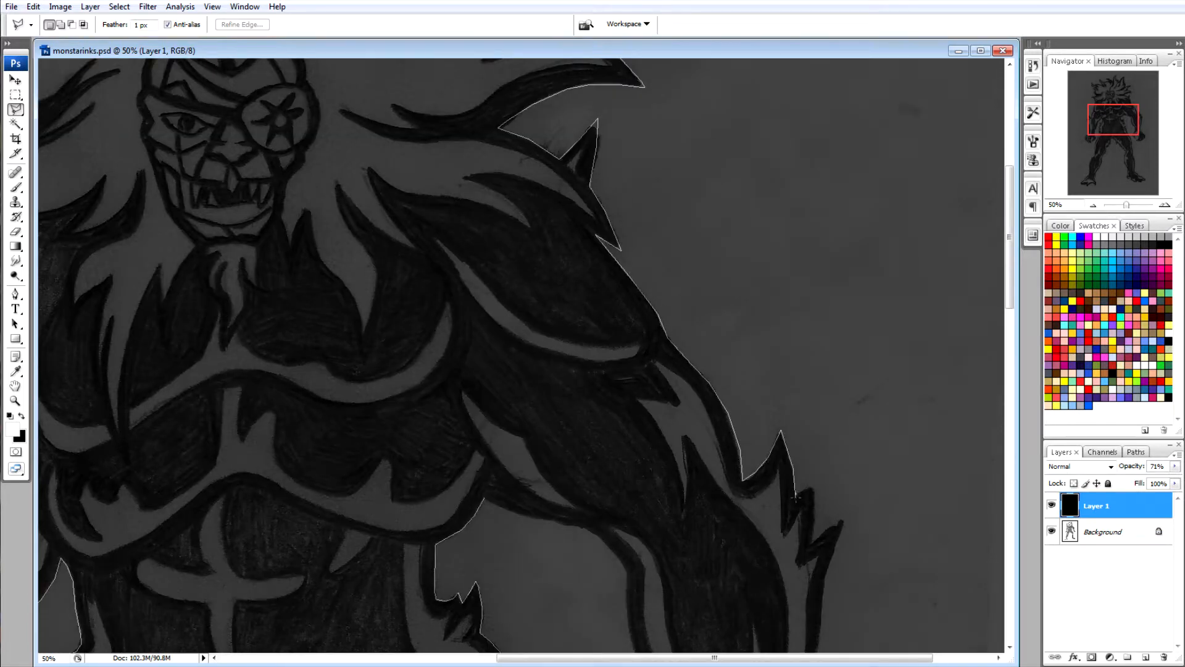
{"action": "left_click", "coordinate": [814, 529]}
{"action": "left_click", "coordinate": [842, 521]}
Continue the lasso outline down the outer right forearm and over the back of the hand.
{"action": "scroll", "coordinate": [816, 642], "scroll_direction": "down", "scroll_amount": 5}
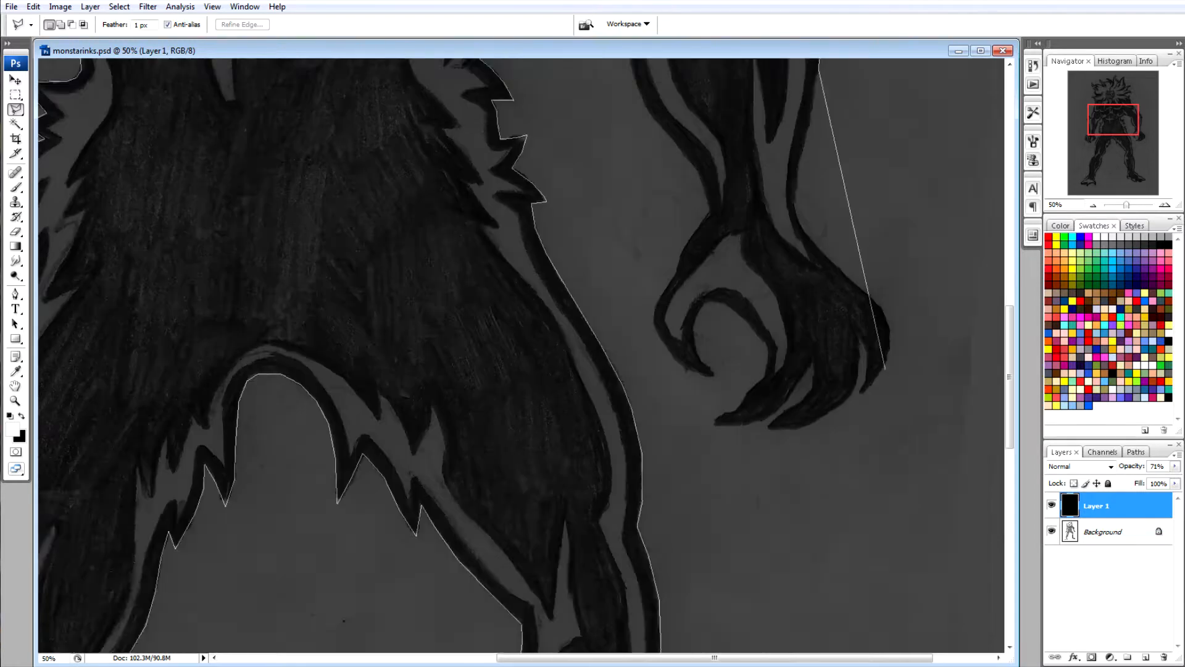
{"action": "left_click", "coordinate": [799, 300]}
{"action": "left_click", "coordinate": [795, 334]}
{"action": "left_click", "coordinate": [798, 350]}
{"action": "left_click", "coordinate": [807, 365]}
{"action": "left_click", "coordinate": [825, 385]}
{"action": "left_click", "coordinate": [854, 413]}
{"action": "left_click", "coordinate": [884, 442]}
{"action": "left_click", "coordinate": [891, 459]}
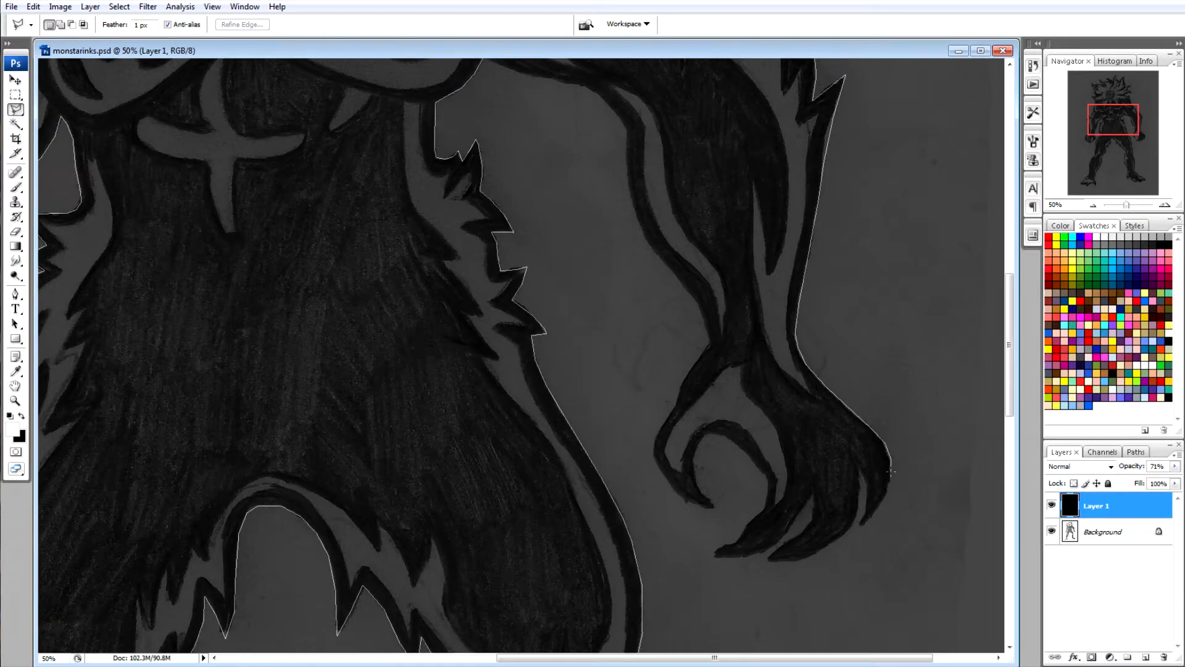
Trace around the claws of the right hand and the inside of its curled grip.
{"action": "left_click", "coordinate": [882, 502]}
{"action": "left_click", "coordinate": [859, 528]}
{"action": "left_click", "coordinate": [827, 549]}
{"action": "left_click", "coordinate": [796, 561]}
{"action": "left_click", "coordinate": [764, 560]}
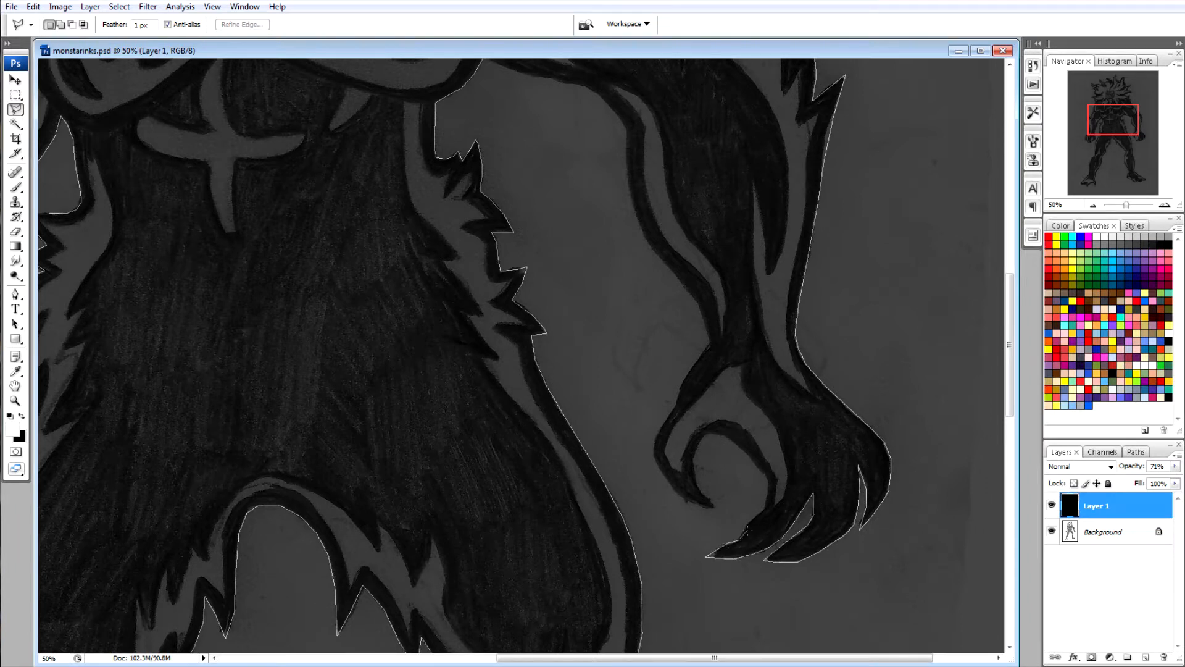
{"action": "left_click", "coordinate": [744, 453]}
{"action": "left_click", "coordinate": [726, 436]}
Trace the inner edge of the right arm up to the armpit and close the selection around the whole monster.
{"action": "left_click", "coordinate": [707, 355]}
{"action": "left_click", "coordinate": [710, 331]}
{"action": "left_click", "coordinate": [701, 312]}
{"action": "left_click", "coordinate": [676, 275]}
{"action": "left_click", "coordinate": [637, 208]}
{"action": "left_click", "coordinate": [628, 129]}
{"action": "left_click", "coordinate": [586, 89]}
{"action": "left_click", "coordinate": [519, 72]}
{"action": "left_click", "coordinate": [485, 58]}
{"action": "double_click", "coordinate": [455, 124]}
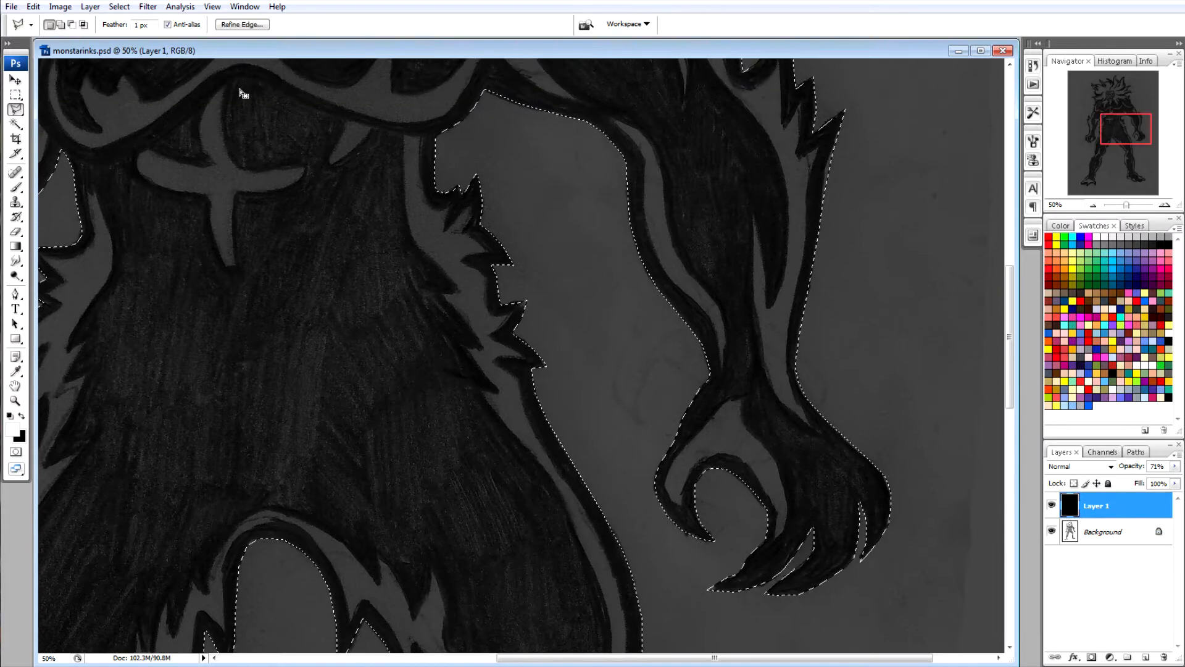
Invert the selection, delete the area outside the monster from Layer 1, and deselect.
{"action": "key", "text": "ctrl+minus"}
{"action": "key", "text": "ctrl+minus"}
{"action": "key", "text": "ctrl+minus"}
{"action": "key", "text": "ctrl+minus"}
{"action": "left_click", "coordinate": [120, 6]}
{"action": "left_click", "coordinate": [131, 59]}
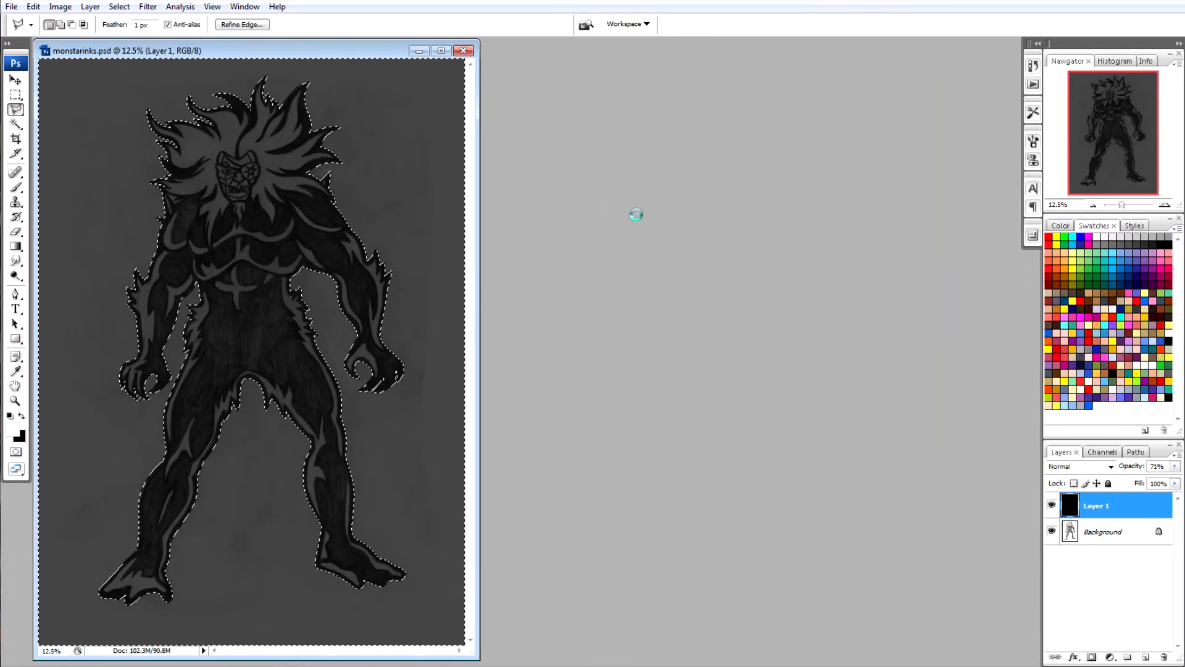
{"action": "key", "text": "Delete"}
{"action": "key", "text": "ctrl+d"}
Hide the Background layer and set Layer 1's opacity to 100%.
{"action": "key", "text": "v"}
{"action": "left_click", "coordinate": [1051, 531]}
{"action": "left_click", "coordinate": [1174, 466]}
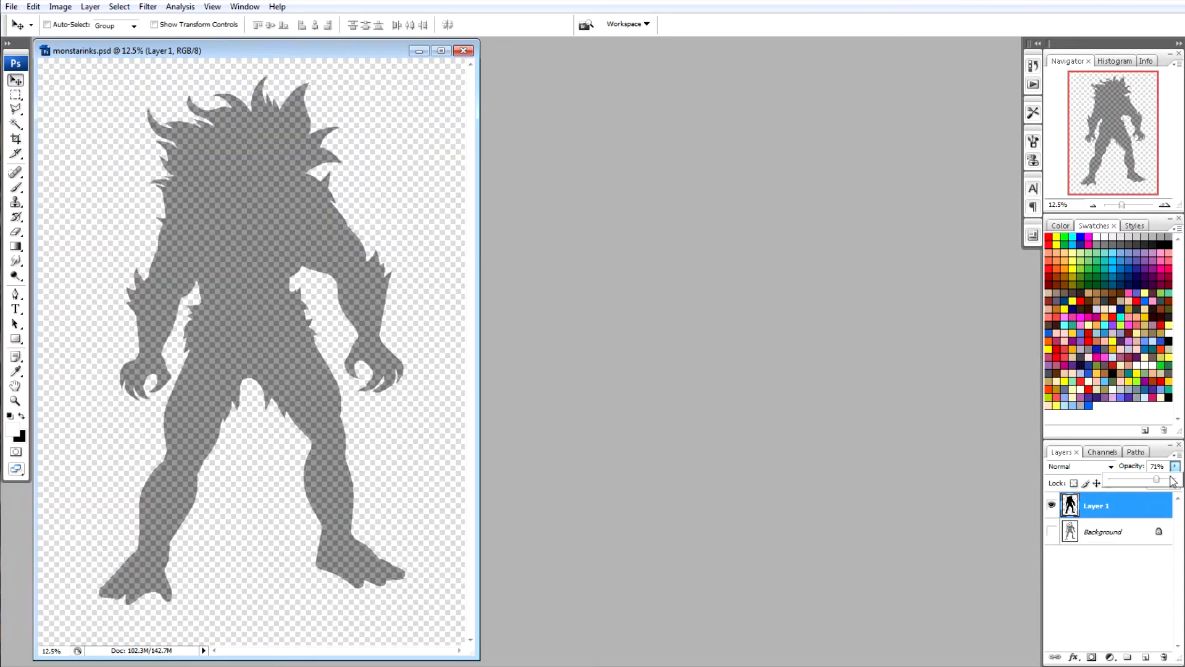
{"action": "left_click_drag", "start_coordinate": [1156, 480], "coordinate": [1180, 479]}
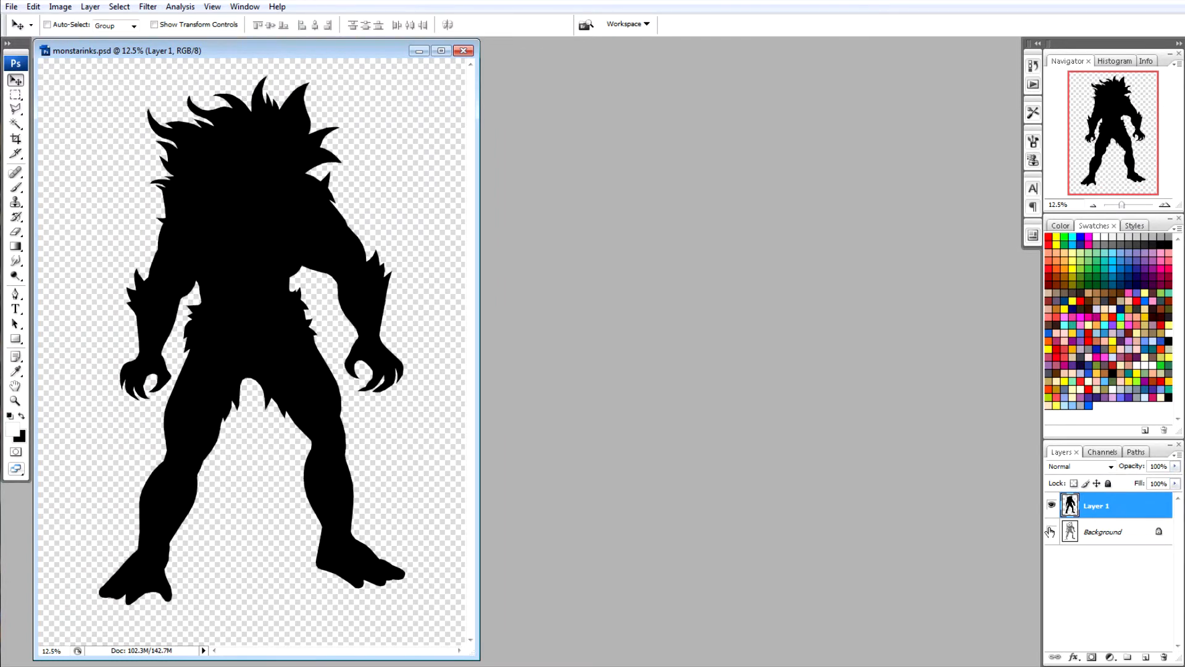
Show the Background layer again and lower Layer 1's opacity to 64%.
{"action": "left_click", "coordinate": [1051, 531]}
{"action": "key", "text": "6"}
{"action": "key", "text": "4"}
Start a polygonal lasso selection on the left foot, tracing the grey highlight's outer edge from the ankle down towards the toe.
{"action": "key", "text": "ctrl+plus"}
{"action": "key", "text": "ctrl+plus"}
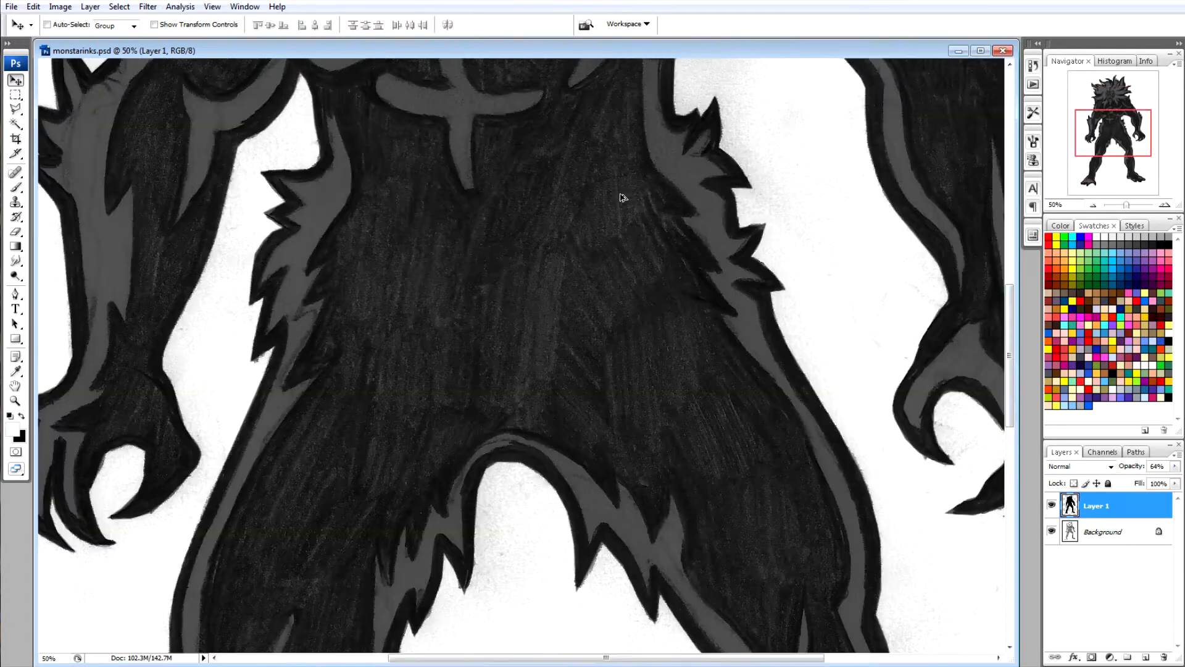
{"action": "left_click_drag", "start_coordinate": [1009, 355], "coordinate": [1017, 568]}
{"action": "left_click_drag", "start_coordinate": [605, 658], "coordinate": [511, 658]}
{"action": "left_click", "coordinate": [15, 109]}
{"action": "left_click", "coordinate": [77, 122]}
{"action": "left_click", "coordinate": [272, 301]}
{"action": "left_click", "coordinate": [253, 312]}
{"action": "left_click", "coordinate": [235, 329]}
{"action": "left_click", "coordinate": [210, 353]}
{"action": "left_click", "coordinate": [191, 375]}
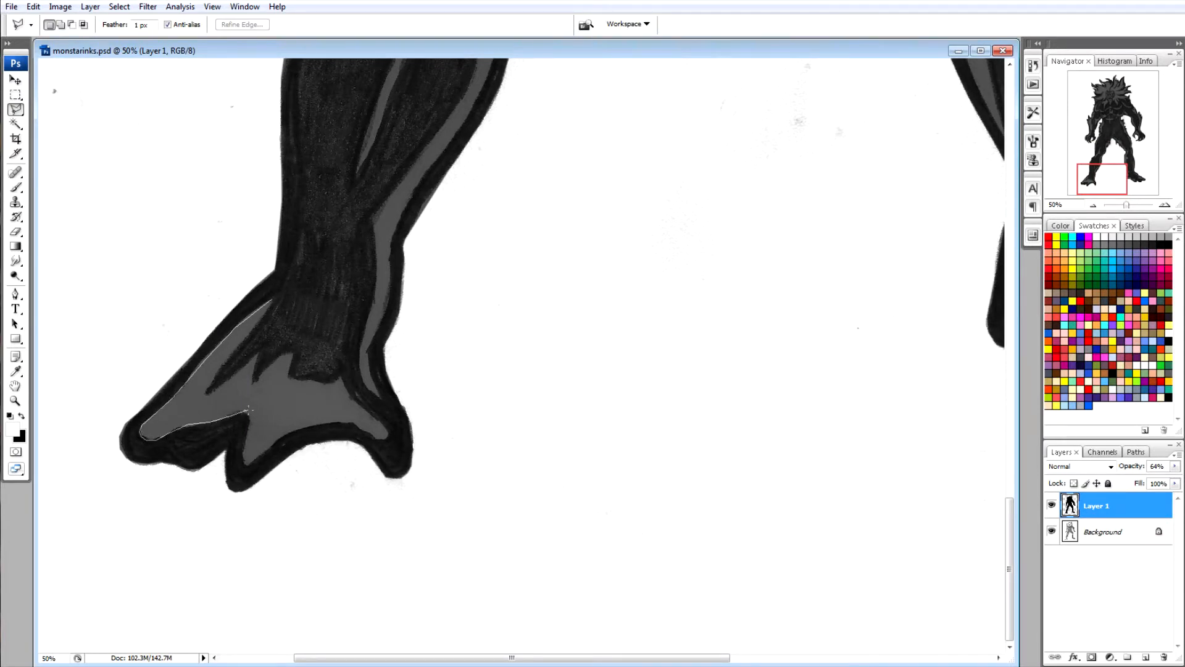
Trace the toes and jagged upper edge of the left foot's highlight, close the selection, and delete it from Layer 1.
{"action": "left_click", "coordinate": [284, 438]}
{"action": "left_click", "coordinate": [312, 426]}
{"action": "left_click", "coordinate": [389, 438]}
{"action": "left_click", "coordinate": [341, 376]}
{"action": "left_click", "coordinate": [250, 383]}
{"action": "left_click", "coordinate": [257, 354]}
{"action": "left_click", "coordinate": [202, 396]}
{"action": "left_click", "coordinate": [224, 362]}
{"action": "left_click", "coordinate": [258, 323]}
{"action": "left_click", "coordinate": [271, 300]}
{"action": "key", "text": "Delete"}
Outline the thin highlight in the middle of the left calf, delete it from Layer 1, and deselect.
{"action": "scroll", "coordinate": [712, 309], "scroll_direction": "up", "scroll_amount": 2}
{"action": "scroll", "coordinate": [713, 309], "scroll_direction": "up", "scroll_amount": 5}
{"action": "scroll", "coordinate": [747, 141], "scroll_direction": "down", "scroll_amount": 4}
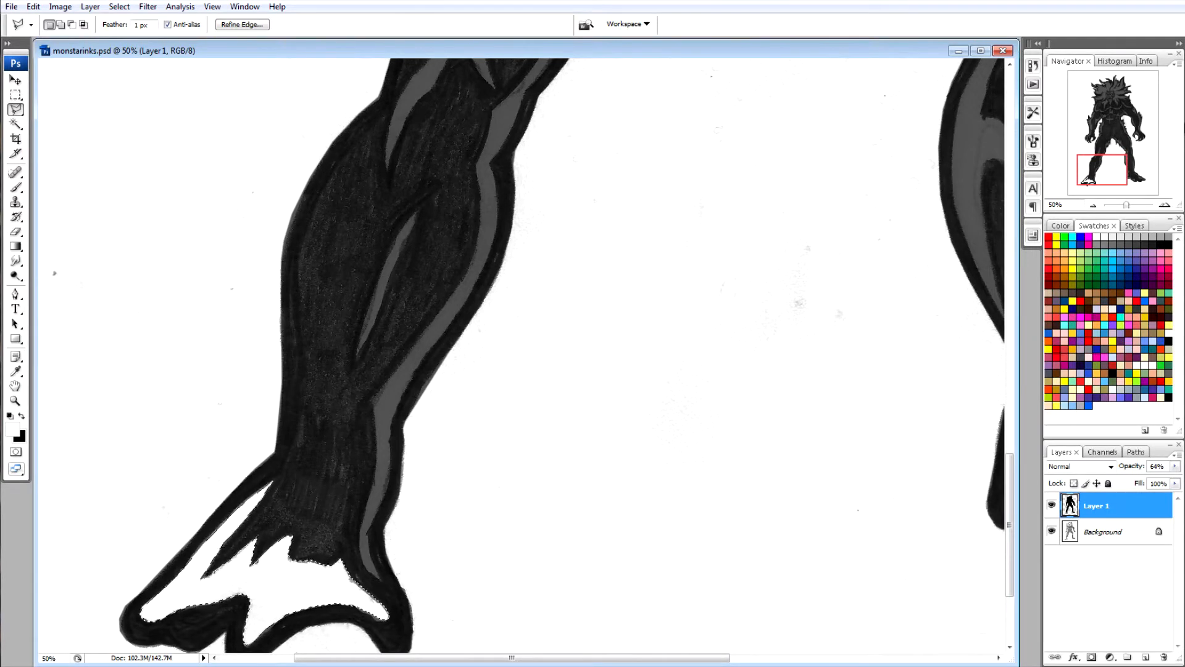
{"action": "left_click", "coordinate": [418, 212]}
{"action": "left_click", "coordinate": [357, 356]}
{"action": "left_click", "coordinate": [400, 254]}
{"action": "left_click", "coordinate": [418, 211]}
{"action": "key", "text": "Delete"}
{"action": "key", "text": "ctrl+d"}
Trace the inner shading edge of the left leg's long highlight from the ankle up past the knee to the thigh.
{"action": "left_click", "coordinate": [361, 542]}
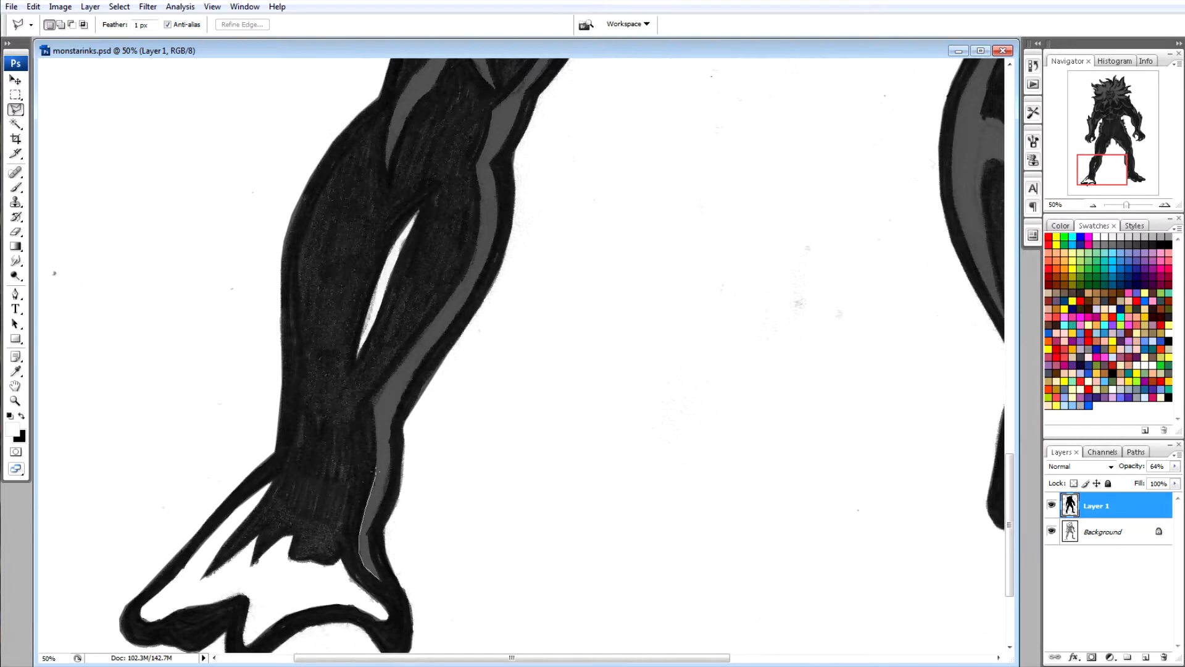
{"action": "left_click", "coordinate": [375, 399]}
{"action": "left_click", "coordinate": [469, 271]}
{"action": "left_click", "coordinate": [477, 246]}
{"action": "left_click", "coordinate": [481, 212]}
{"action": "left_click", "coordinate": [491, 109]}
{"action": "scroll", "coordinate": [493, 109], "scroll_direction": "up", "scroll_amount": 3}
{"action": "left_click", "coordinate": [518, 290]}
{"action": "left_click", "coordinate": [541, 260]}
{"action": "left_click", "coordinate": [560, 231]}
{"action": "left_click", "coordinate": [578, 197]}
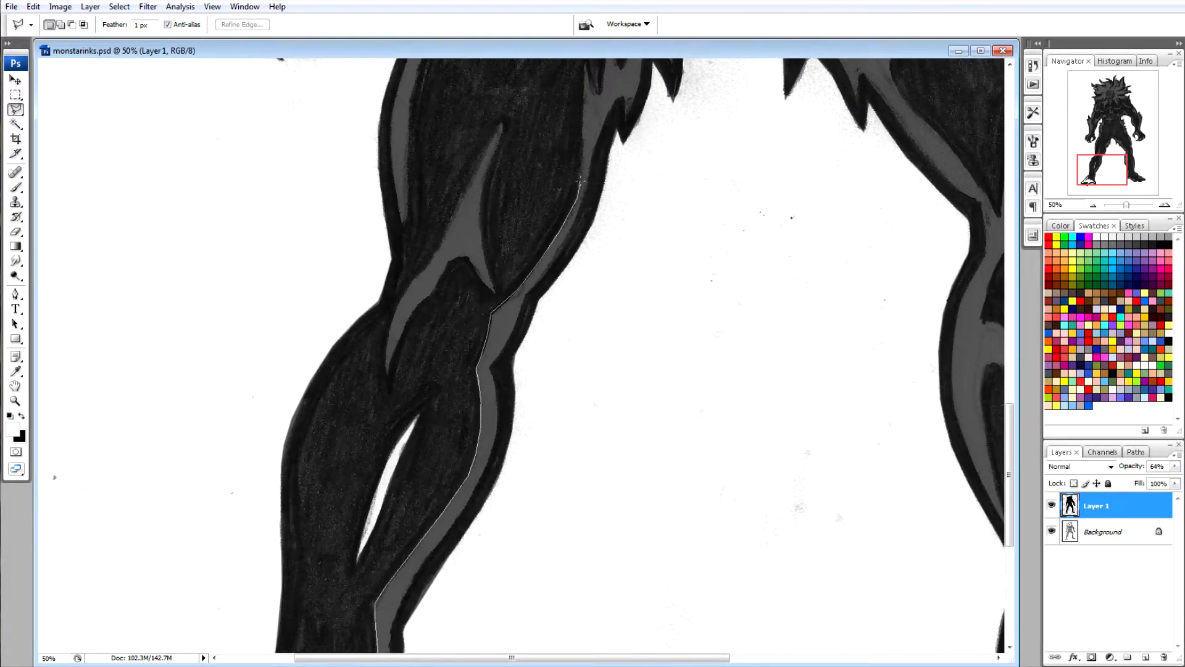
Continue the selection around the upper points of the fur tufts on the left inner thigh.
{"action": "scroll", "coordinate": [584, 147], "scroll_direction": "up", "scroll_amount": 4}
{"action": "left_click", "coordinate": [583, 343]}
{"action": "left_click", "coordinate": [601, 380]}
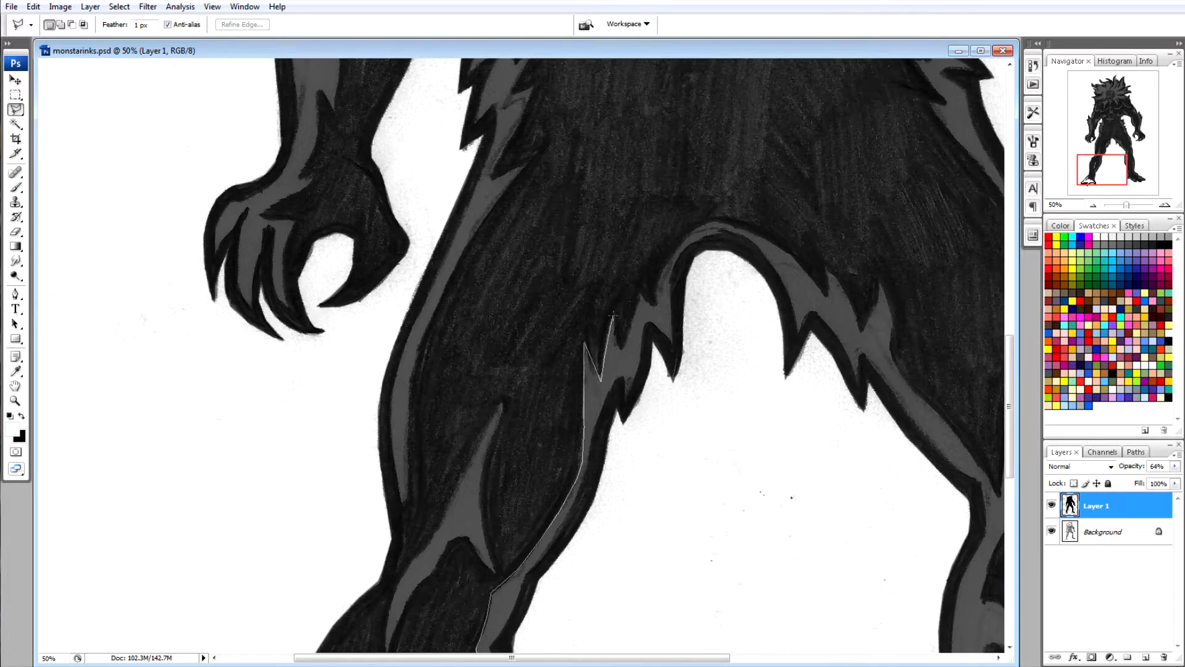
{"action": "left_click", "coordinate": [620, 354]}
{"action": "left_click", "coordinate": [638, 289]}
{"action": "left_click", "coordinate": [655, 310]}
Extend the selection over the crotch arch and around the fur tufts on the right inner thigh.
{"action": "left_click", "coordinate": [771, 242]}
{"action": "left_click", "coordinate": [796, 258]}
{"action": "left_click", "coordinate": [859, 331]}
{"action": "left_click", "coordinate": [859, 382]}
{"action": "left_click", "coordinate": [811, 306]}
{"action": "left_click", "coordinate": [796, 335]}
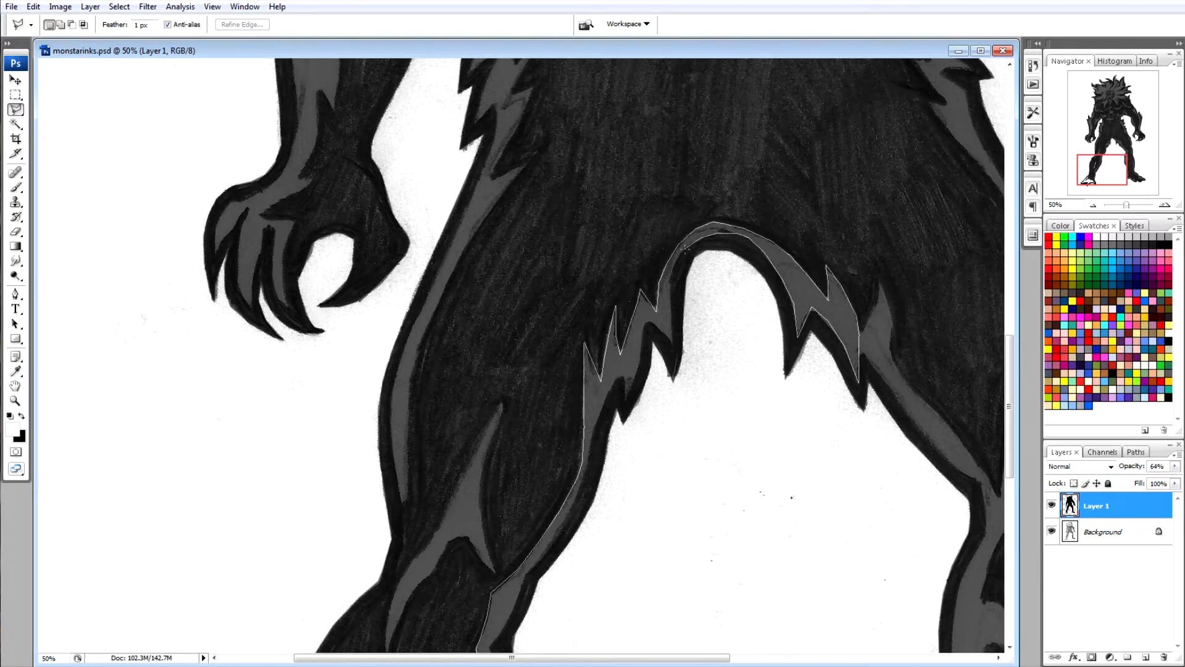
Trace back under the crotch arch and down the left inner thigh along the highlight's outer edge.
{"action": "left_click", "coordinate": [672, 339]}
{"action": "left_click", "coordinate": [626, 400]}
{"action": "left_click", "coordinate": [624, 368]}
{"action": "left_click", "coordinate": [606, 397]}
{"action": "left_click", "coordinate": [586, 466]}
{"action": "left_click", "coordinate": [568, 519]}
{"action": "left_click", "coordinate": [524, 575]}
{"action": "left_click", "coordinate": [512, 610]}
{"action": "left_click", "coordinate": [490, 647]}
Trace the highlight's outer edge down the left calf to the ankle, close the selection, and delete it from Layer 1.
{"action": "scroll", "coordinate": [491, 647], "scroll_direction": "down", "scroll_amount": 4}
{"action": "left_click", "coordinate": [496, 406]}
{"action": "left_click", "coordinate": [480, 453]}
{"action": "left_click", "coordinate": [406, 563]}
{"action": "left_click", "coordinate": [392, 596]}
{"action": "scroll", "coordinate": [390, 599], "scroll_direction": "down", "scroll_amount": 5}
{"action": "left_click", "coordinate": [389, 300]}
{"action": "left_click", "coordinate": [385, 318]}
{"action": "double_click", "coordinate": [380, 398]}
{"action": "key", "text": "Delete"}
Outline the forked highlight around the left knee and delete it from Layer 1.
{"action": "scroll", "coordinate": [381, 398], "scroll_direction": "up", "scroll_amount": 6}
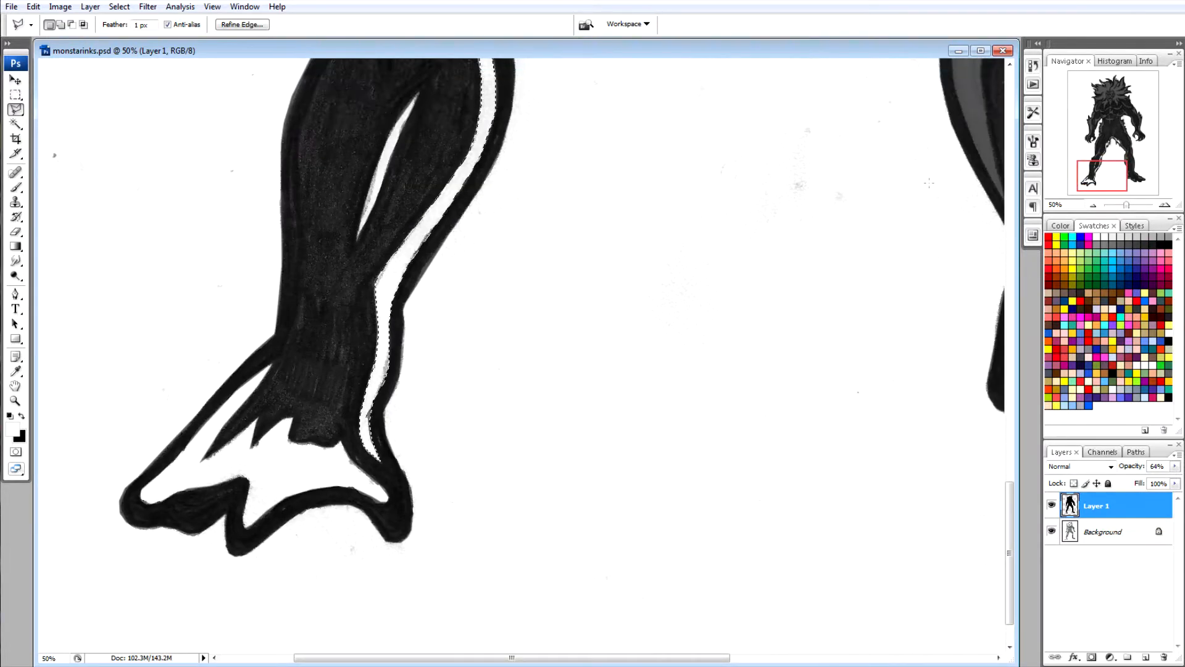
{"action": "mouse_move", "coordinate": [387, 394]}
{"action": "left_mouse_down"}
{"action": "mouse_move", "coordinate": [407, 311]}
{"action": "mouse_move", "coordinate": [503, 145]}
{"action": "mouse_move", "coordinate": [484, 259]}
{"action": "mouse_move", "coordinate": [493, 311]}
{"action": "mouse_move", "coordinate": [415, 332]}
{"action": "mouse_move", "coordinate": [387, 393]}
{"action": "left_mouse_up"}
{"action": "double_click", "coordinate": [387, 393]}
{"action": "key", "text": "Delete"}
Trace the inner edge of the left outer-thigh highlight from above the knee up to the hip fur.
{"action": "scroll", "coordinate": [591, 313], "scroll_direction": "up", "scroll_amount": 8}
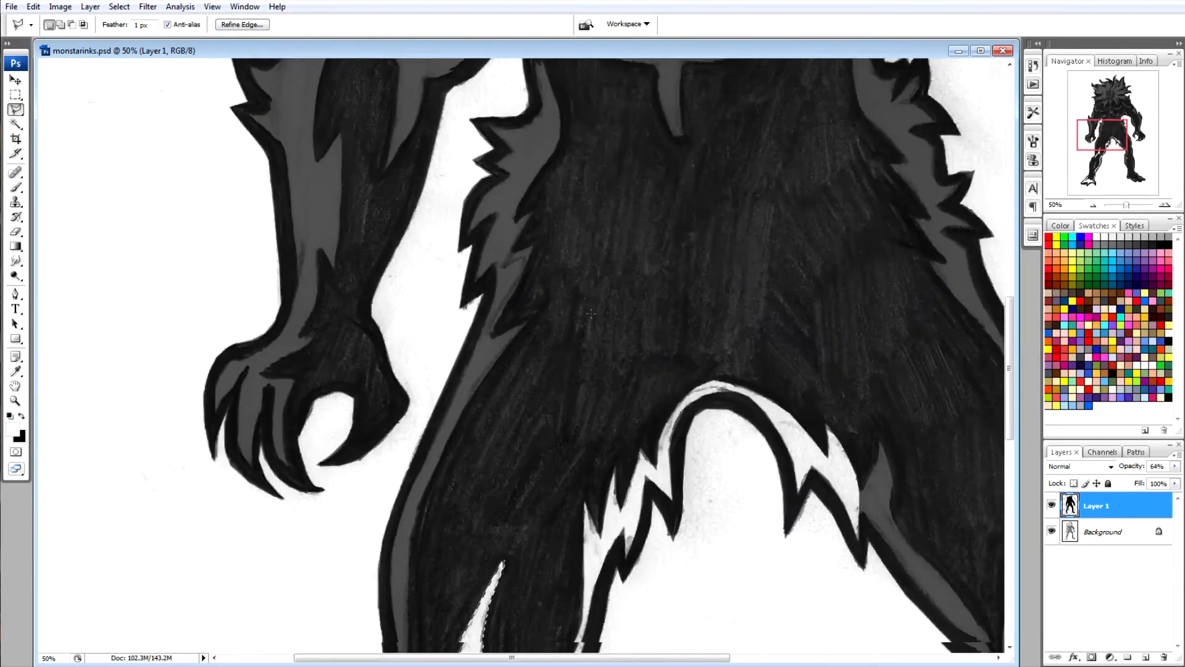
{"action": "scroll", "coordinate": [591, 313], "scroll_direction": "down", "scroll_amount": 3}
{"action": "mouse_move", "coordinate": [403, 525]}
{"action": "left_mouse_down"}
{"action": "mouse_move", "coordinate": [411, 384]}
{"action": "mouse_move", "coordinate": [452, 288]}
{"action": "mouse_move", "coordinate": [525, 185]}
{"action": "mouse_move", "coordinate": [490, 200]}
{"action": "mouse_move", "coordinate": [533, 69]}
{"action": "left_mouse_up"}
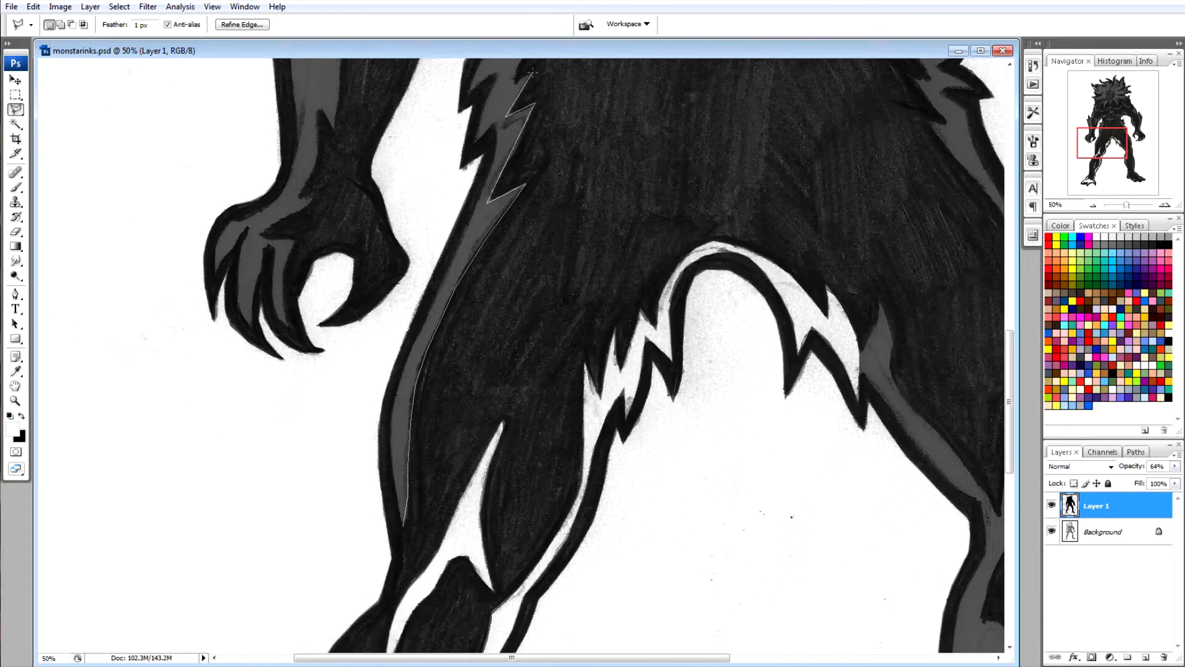
{"action": "left_click", "coordinate": [534, 69]}
{"action": "left_click", "coordinate": [513, 84]}
Continue the selection along the inner edge of the left side highlight up to its tip at the waist.
{"action": "scroll", "coordinate": [513, 84], "scroll_direction": "up", "scroll_amount": 8}
{"action": "left_click", "coordinate": [526, 496]}
{"action": "left_click", "coordinate": [547, 467]}
{"action": "left_click", "coordinate": [560, 437]}
{"action": "left_click", "coordinate": [557, 406]}
{"action": "left_click", "coordinate": [536, 359]}
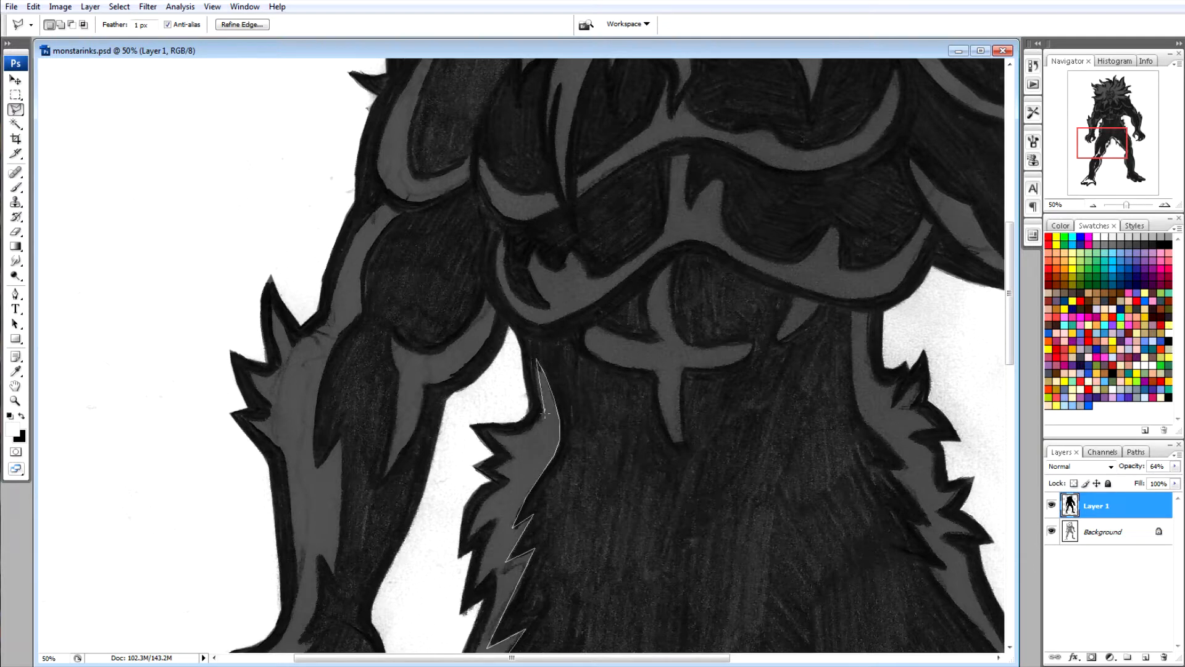
Trace the outer edge of the highlight around the fur tufts on the left waist and hip.
{"action": "left_click", "coordinate": [490, 432]}
{"action": "left_click", "coordinate": [514, 460]}
{"action": "left_click", "coordinate": [479, 464]}
{"action": "left_click", "coordinate": [477, 511]}
{"action": "left_click", "coordinate": [469, 537]}
{"action": "left_click", "coordinate": [498, 516]}
{"action": "left_click", "coordinate": [476, 584]}
{"action": "left_click", "coordinate": [495, 568]}
{"action": "left_click", "coordinate": [494, 596]}
Trace down the left outer thigh to close the selection, delete the highlight from Layer 1, and deselect.
{"action": "scroll", "coordinate": [493, 596], "scroll_direction": "down", "scroll_amount": 4}
{"action": "left_click", "coordinate": [475, 300]}
{"action": "left_click", "coordinate": [421, 449]}
{"action": "left_click", "coordinate": [395, 521]}
{"action": "left_click", "coordinate": [392, 584]}
{"action": "double_click", "coordinate": [403, 614]}
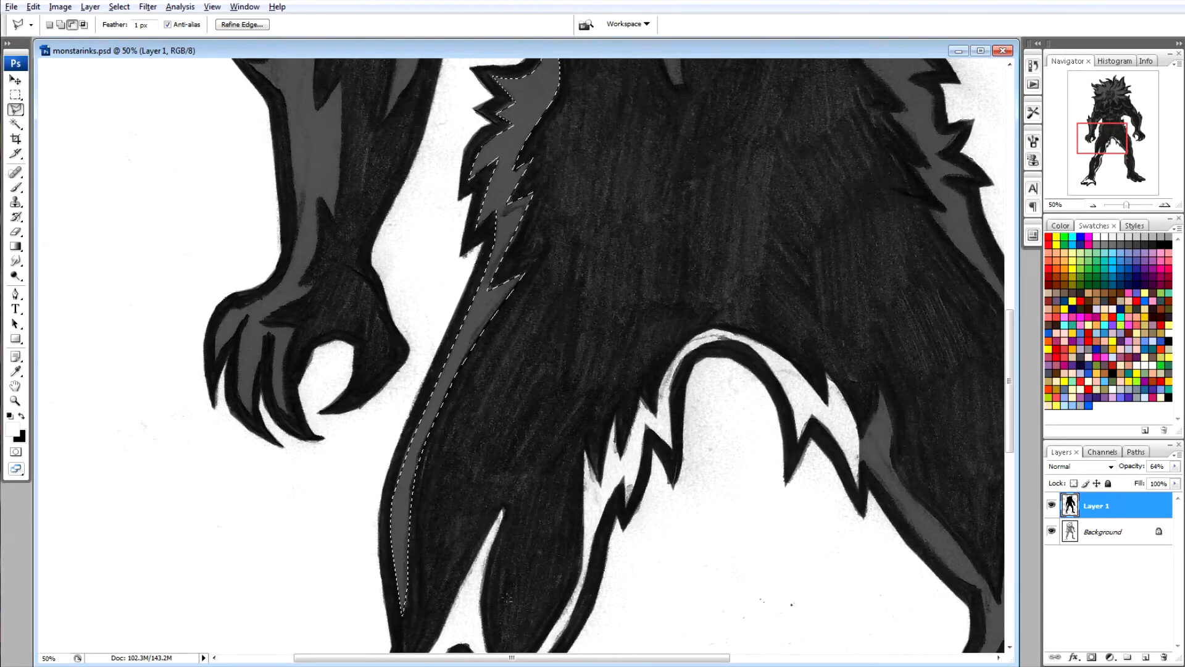
{"action": "key", "text": "Delete"}
{"action": "key", "text": "ctrl+d"}
Select the left arm's highlight from the claws past the elbow spikes to the upper arm and clear it from Layer 1.
{"action": "scroll", "coordinate": [378, 606], "scroll_direction": "up", "scroll_amount": 3}
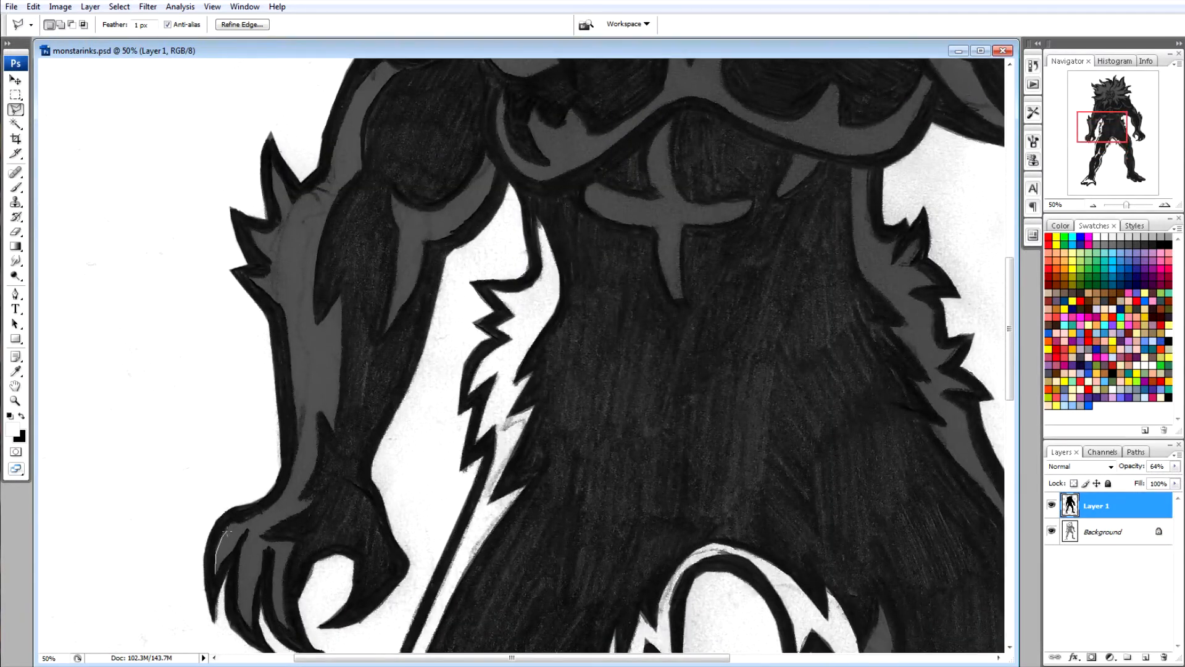
{"action": "mouse_move", "coordinate": [258, 518]}
{"action": "left_mouse_down"}
{"action": "mouse_move", "coordinate": [282, 497]}
{"action": "mouse_move", "coordinate": [300, 450]}
{"action": "mouse_move", "coordinate": [284, 303]}
{"action": "mouse_move", "coordinate": [257, 277]}
{"action": "mouse_move", "coordinate": [270, 266]}
{"action": "mouse_move", "coordinate": [253, 231]}
{"action": "mouse_move", "coordinate": [283, 230]}
{"action": "mouse_move", "coordinate": [276, 184]}
{"action": "mouse_move", "coordinate": [294, 205]}
{"action": "left_mouse_up"}
{"action": "left_click_drag", "start_coordinate": [329, 148], "coordinate": [348, 108]}
{"action": "mouse_move", "coordinate": [380, 62]}
{"action": "left_mouse_down"}
{"action": "mouse_move", "coordinate": [312, 281]}
{"action": "mouse_move", "coordinate": [313, 316]}
{"action": "mouse_move", "coordinate": [340, 298]}
{"action": "mouse_move", "coordinate": [318, 412]}
{"action": "left_mouse_up"}
{"action": "mouse_move", "coordinate": [315, 460]}
{"action": "left_mouse_down"}
{"action": "mouse_move", "coordinate": [290, 498]}
{"action": "mouse_move", "coordinate": [314, 496]}
{"action": "mouse_move", "coordinate": [267, 539]}
{"action": "left_mouse_up"}
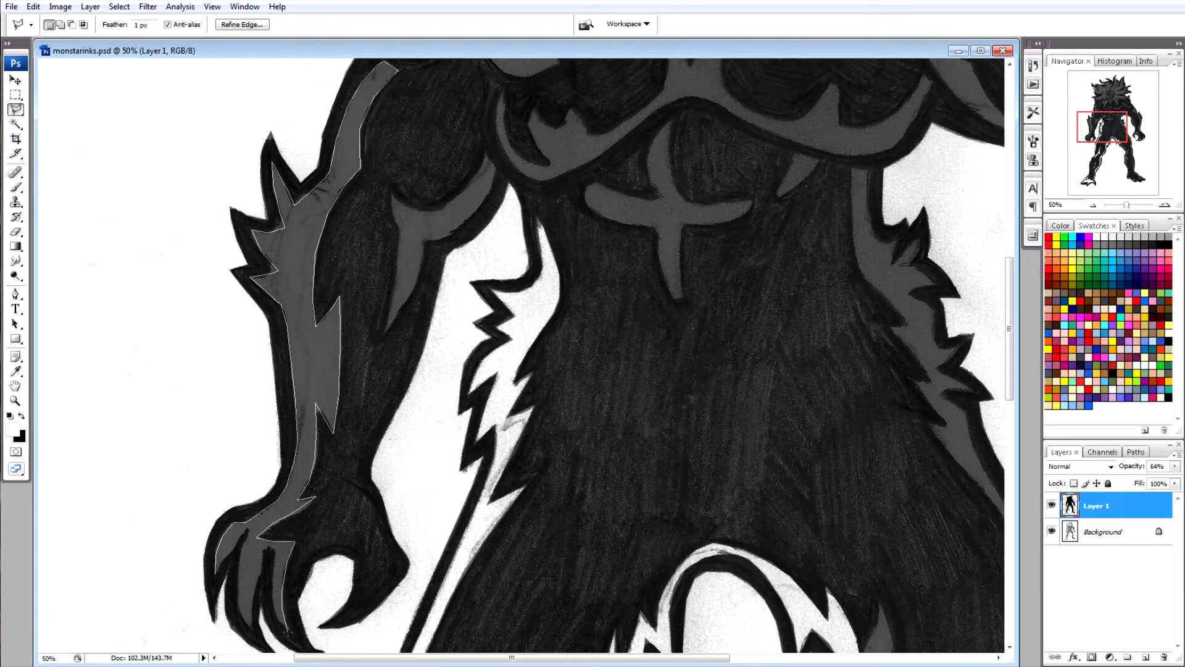
{"action": "mouse_move", "coordinate": [240, 604]}
{"action": "left_mouse_down"}
{"action": "mouse_move", "coordinate": [246, 551]}
{"action": "mouse_move", "coordinate": [219, 562]}
{"action": "left_mouse_up"}
{"action": "key", "text": "shift"}
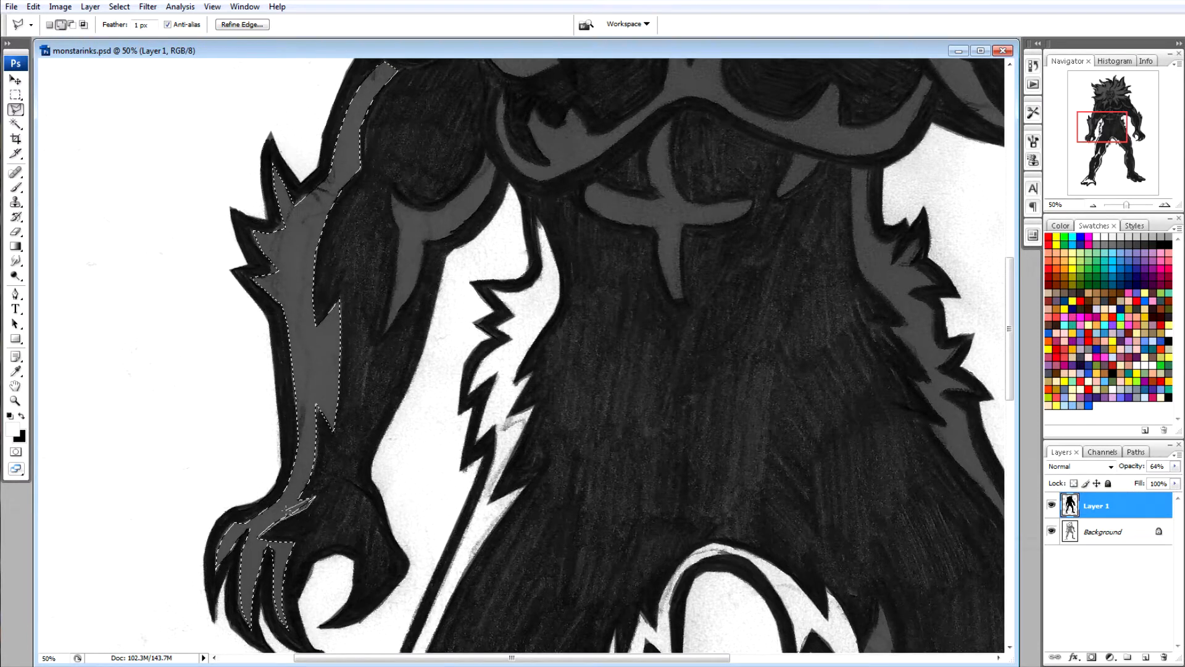
Outline the curved highlight below the left biceps and delete it from Layer 1.
{"action": "scroll", "coordinate": [392, 386], "scroll_direction": "up", "scroll_amount": 5}
{"action": "mouse_move", "coordinate": [397, 426]}
{"action": "left_mouse_down"}
{"action": "mouse_move", "coordinate": [383, 513]}
{"action": "mouse_move", "coordinate": [422, 451]}
{"action": "mouse_move", "coordinate": [425, 421]}
{"action": "mouse_move", "coordinate": [481, 391]}
{"action": "left_mouse_up"}
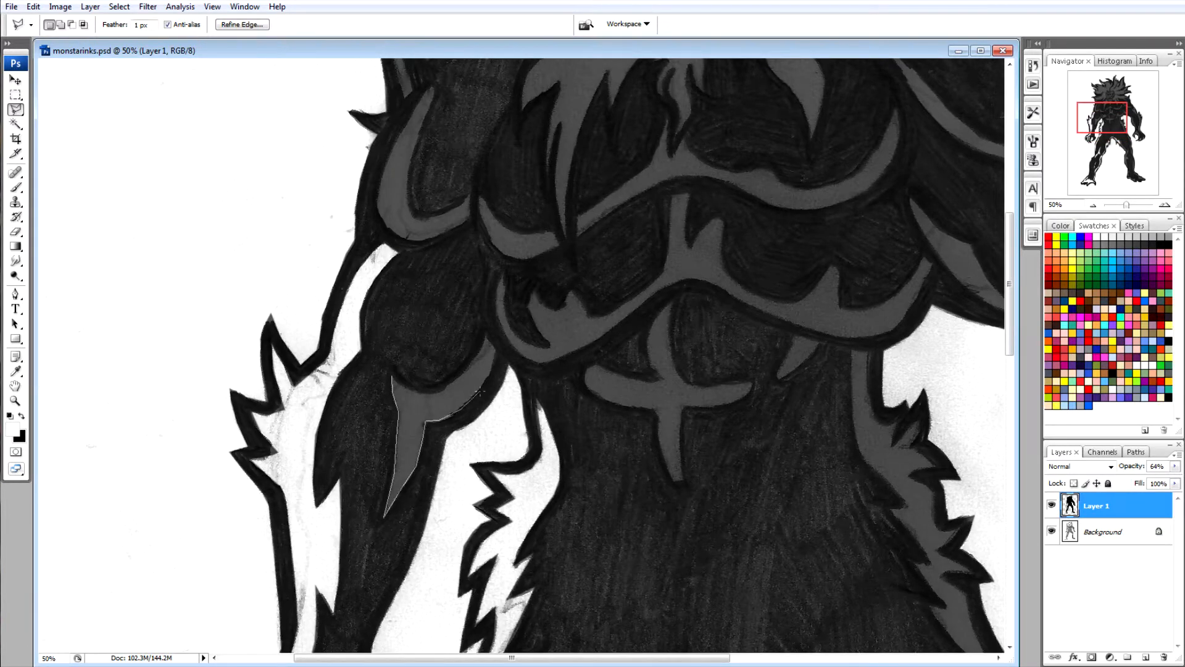
{"action": "left_click_drag", "start_coordinate": [495, 348], "coordinate": [455, 381]}
{"action": "left_click", "coordinate": [394, 378]}
{"action": "key", "text": "Delete"}
Trace the shading edge of the right leg's highlight from the inner thigh past the knee to the calf.
{"action": "scroll", "coordinate": [401, 383], "scroll_direction": "up", "scroll_amount": 2}
{"action": "scroll", "coordinate": [401, 383], "scroll_direction": "down", "scroll_amount": 10}
{"action": "scroll", "coordinate": [401, 382], "scroll_direction": "right", "scroll_amount": 5}
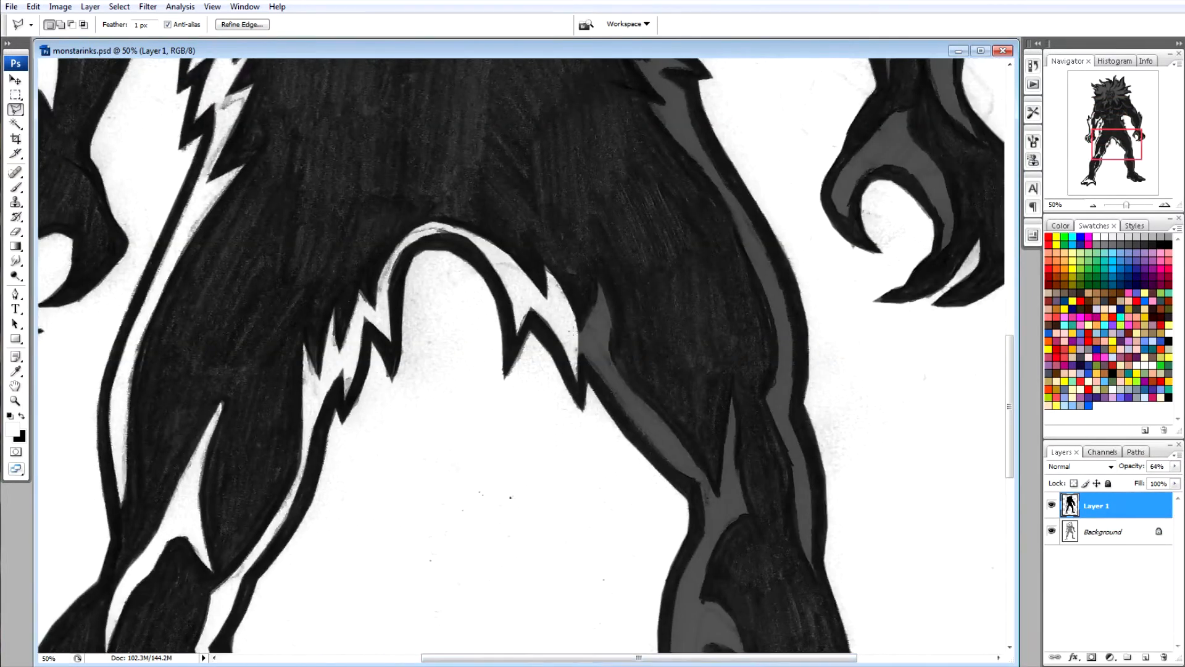
{"action": "mouse_move", "coordinate": [597, 279]}
{"action": "left_mouse_down"}
{"action": "mouse_move", "coordinate": [616, 375]}
{"action": "mouse_move", "coordinate": [720, 501]}
{"action": "mouse_move", "coordinate": [729, 428]}
{"action": "mouse_move", "coordinate": [733, 437]}
{"action": "mouse_move", "coordinate": [747, 512]}
{"action": "mouse_move", "coordinate": [702, 577]}
{"action": "left_mouse_up"}
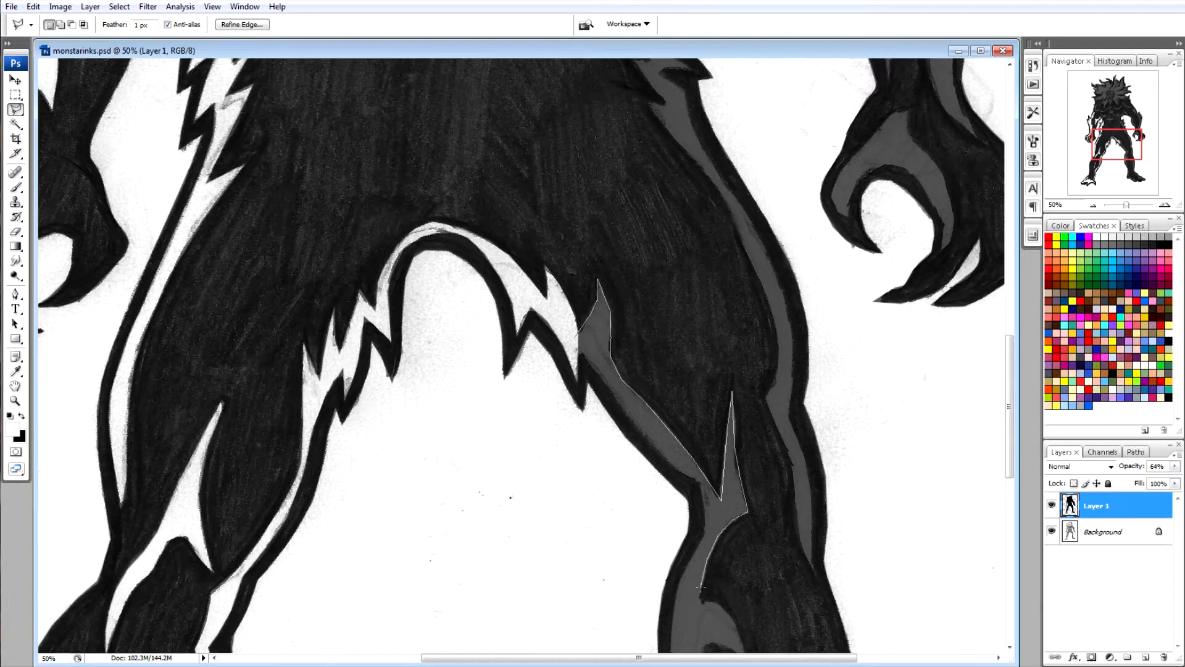
{"action": "left_click", "coordinate": [728, 613]}
{"action": "left_click", "coordinate": [739, 634]}
{"action": "scroll", "coordinate": [738, 633], "scroll_direction": "down", "scroll_amount": 7}
{"action": "left_click", "coordinate": [747, 246]}
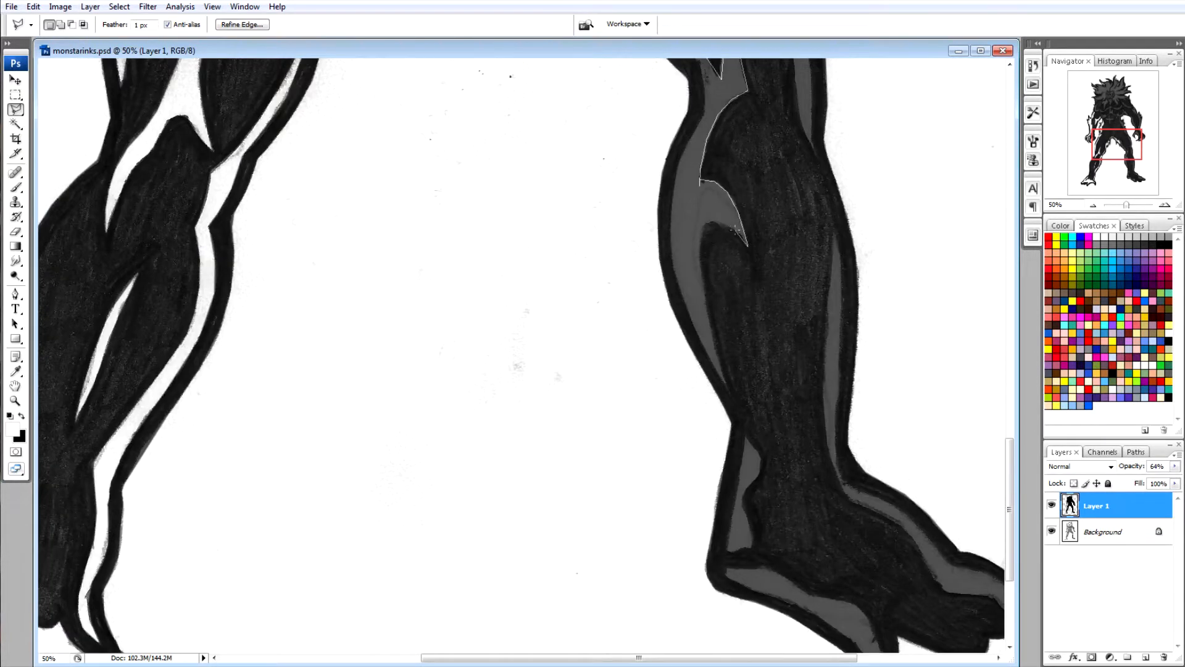
Trace around the lower calf part of the right leg's highlight and back up its outer edge towards the knee.
{"action": "mouse_move", "coordinate": [705, 223]}
{"action": "left_mouse_down"}
{"action": "mouse_move", "coordinate": [702, 291]}
{"action": "mouse_move", "coordinate": [725, 386]}
{"action": "mouse_move", "coordinate": [694, 326]}
{"action": "mouse_move", "coordinate": [669, 224]}
{"action": "left_mouse_up"}
{"action": "left_click", "coordinate": [669, 223]}
{"action": "left_click", "coordinate": [672, 188]}
{"action": "left_click", "coordinate": [681, 156]}
{"action": "left_click", "coordinate": [704, 111]}
Trace up the right inner thigh to close the selection and delete the leg's highlight from Layer 1.
{"action": "scroll", "coordinate": [704, 111], "scroll_direction": "up", "scroll_amount": 7}
{"action": "left_click", "coordinate": [703, 525]}
{"action": "left_click", "coordinate": [700, 507]}
{"action": "left_click", "coordinate": [674, 492]}
{"action": "left_click", "coordinate": [627, 432]}
{"action": "left_click", "coordinate": [580, 375]}
{"action": "left_click", "coordinate": [577, 359]}
{"action": "key", "text": "Delete"}
Outline the small highlight above the right heel, delete it from Layer 1, and deselect.
{"action": "left_click_drag", "start_coordinate": [1011, 369], "coordinate": [1011, 506]}
{"action": "left_click_drag", "start_coordinate": [684, 658], "coordinate": [750, 661]}
{"action": "left_click", "coordinate": [600, 315]}
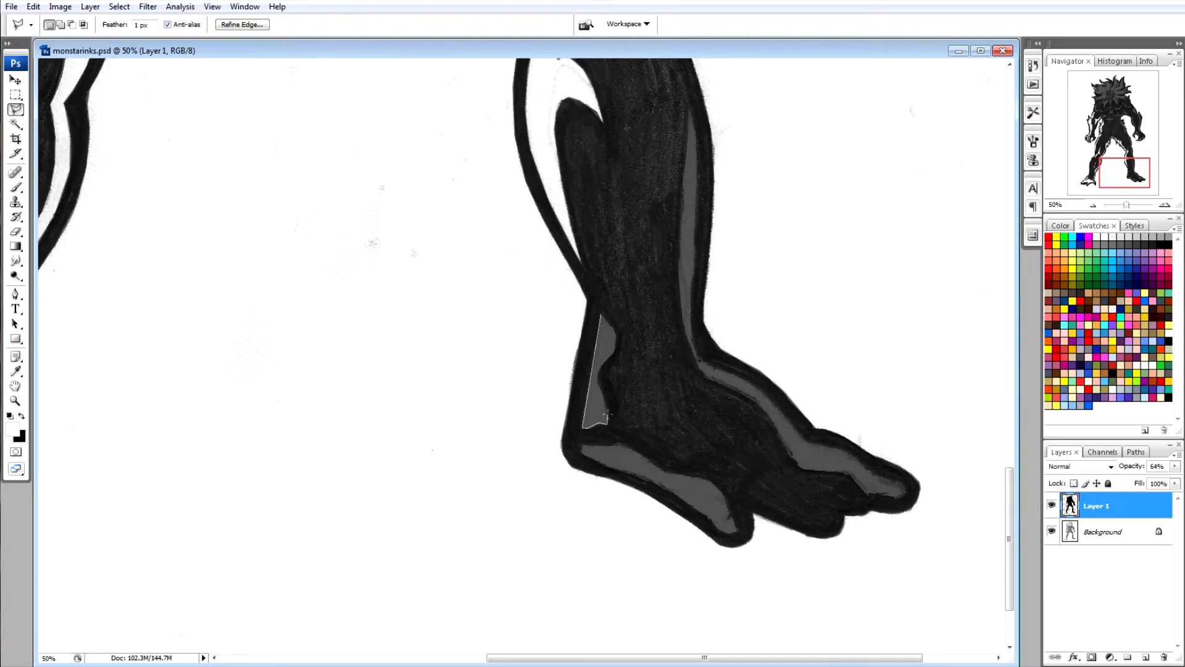
{"action": "left_click", "coordinate": [600, 316]}
{"action": "key", "text": "Delete"}
{"action": "key", "text": "ctrl+d"}
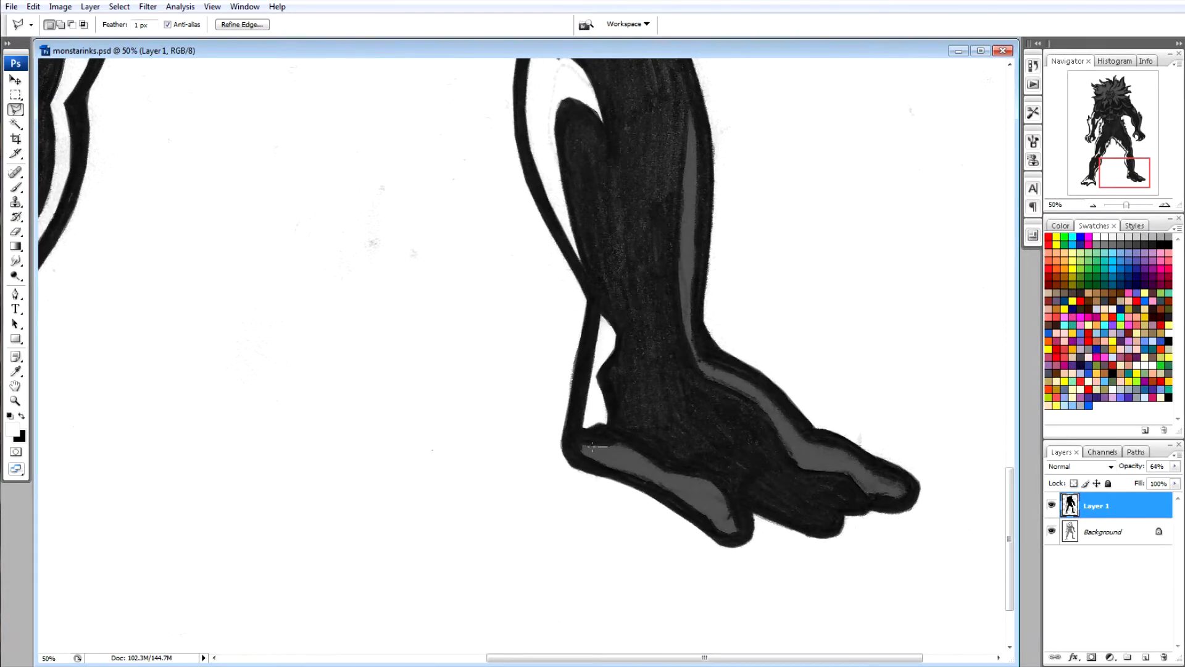
Outline the highlight along the heel-side edge of the right foot, delete it from Layer 1, and deselect.
{"action": "left_click", "coordinate": [596, 461]}
{"action": "left_click", "coordinate": [624, 471]}
{"action": "left_click", "coordinate": [645, 478]}
{"action": "left_click", "coordinate": [665, 487]}
{"action": "left_click", "coordinate": [685, 501]}
{"action": "left_click", "coordinate": [707, 517]}
{"action": "left_click", "coordinate": [724, 531]}
{"action": "left_click", "coordinate": [723, 495]}
{"action": "left_click", "coordinate": [709, 483]}
{"action": "left_click", "coordinate": [629, 455]}
{"action": "left_click", "coordinate": [583, 446]}
{"action": "key", "text": "Delete"}
{"action": "key", "text": "ctrl+d"}
Outline the narrow highlight running down the right shin and over the top of the foot, and delete it from Layer 1.
{"action": "left_click", "coordinate": [690, 111]}
{"action": "left_click", "coordinate": [698, 188]}
{"action": "left_click", "coordinate": [695, 248]}
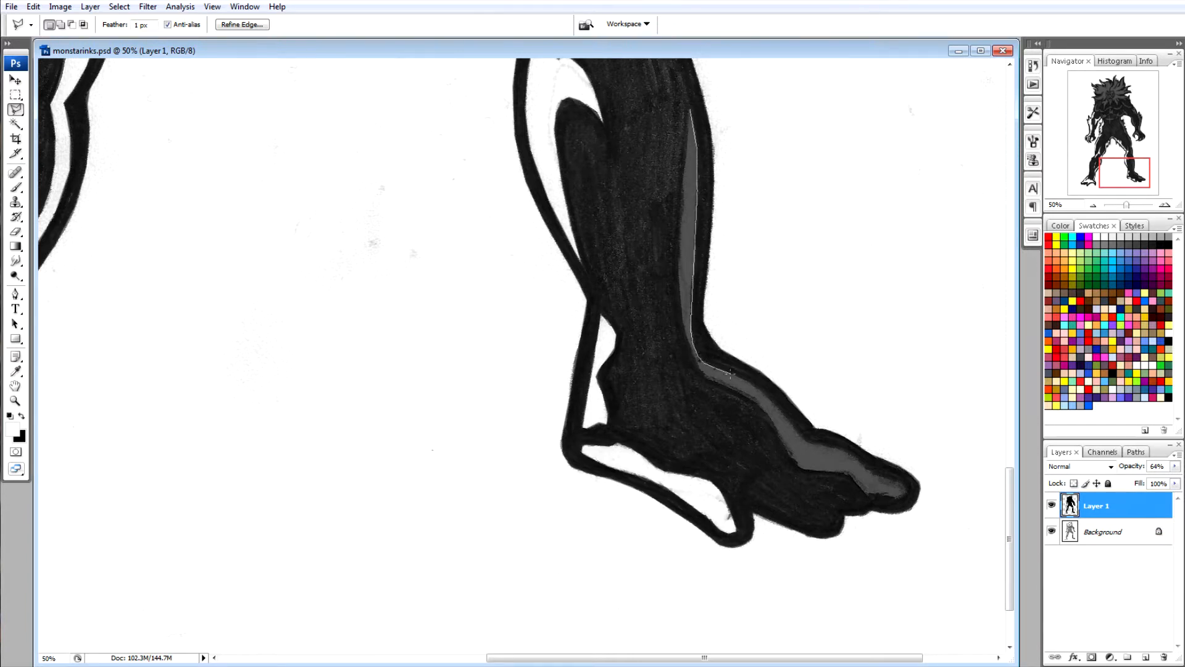
{"action": "left_click", "coordinate": [802, 440]}
{"action": "left_click", "coordinate": [695, 364]}
{"action": "left_click", "coordinate": [679, 322]}
{"action": "left_click", "coordinate": [680, 247]}
{"action": "left_click", "coordinate": [690, 113]}
{"action": "key", "text": "Delete"}
Trace the shading edge of the right thigh's outer highlight from below the knee up to the jagged hip fur.
{"action": "scroll", "coordinate": [692, 116], "scroll_direction": "up", "scroll_amount": 10}
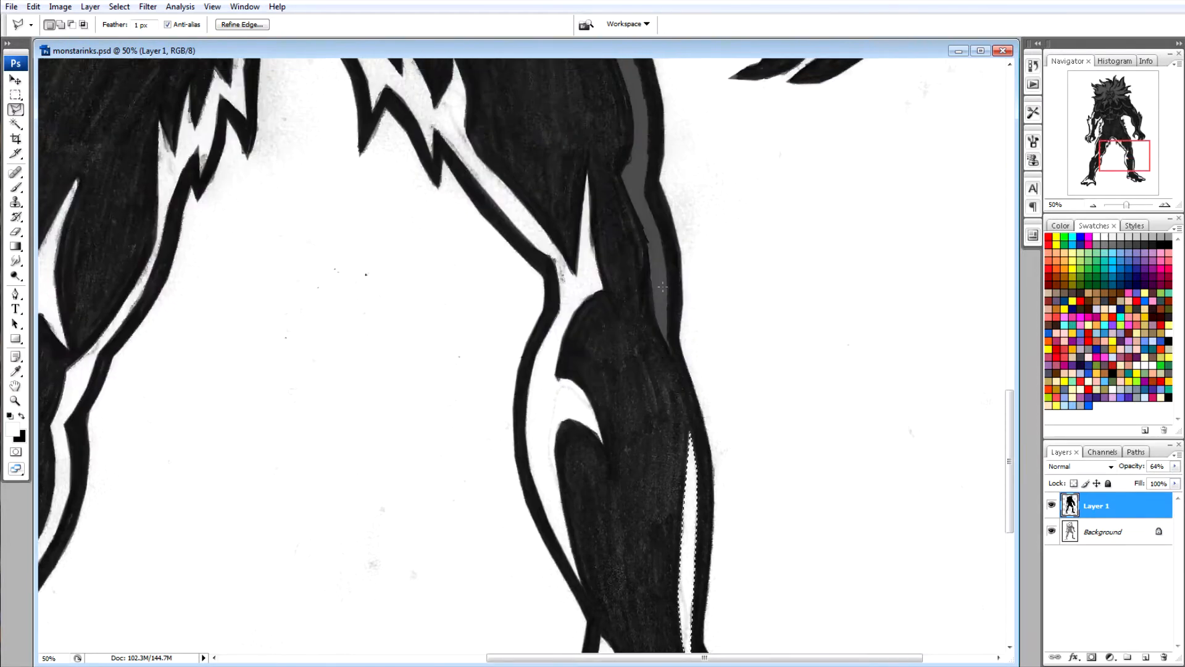
{"action": "left_click_drag", "start_coordinate": [642, 475], "coordinate": [624, 427]}
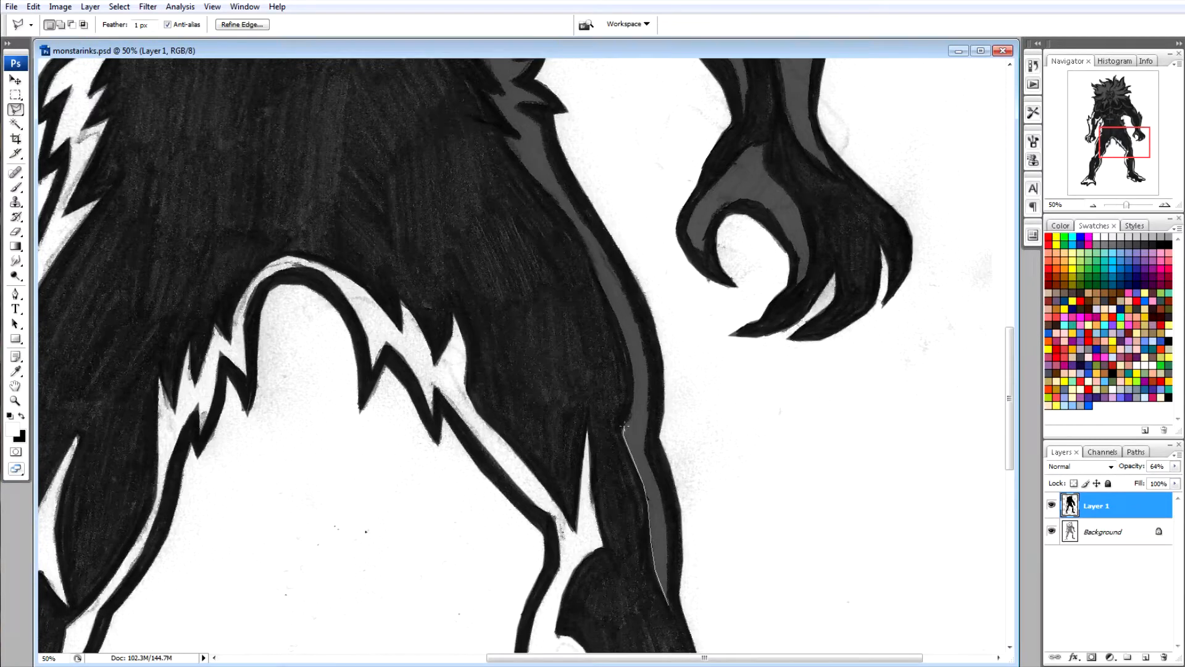
{"action": "mouse_move", "coordinate": [635, 380]}
{"action": "left_mouse_down"}
{"action": "mouse_move", "coordinate": [619, 316]}
{"action": "mouse_move", "coordinate": [567, 213]}
{"action": "mouse_move", "coordinate": [511, 132]}
{"action": "left_mouse_up"}
{"action": "left_click", "coordinate": [491, 94]}
{"action": "left_click", "coordinate": [507, 94]}
{"action": "scroll", "coordinate": [507, 94], "scroll_direction": "up", "scroll_amount": 3}
{"action": "left_click", "coordinate": [464, 339]}
{"action": "left_click", "coordinate": [484, 339]}
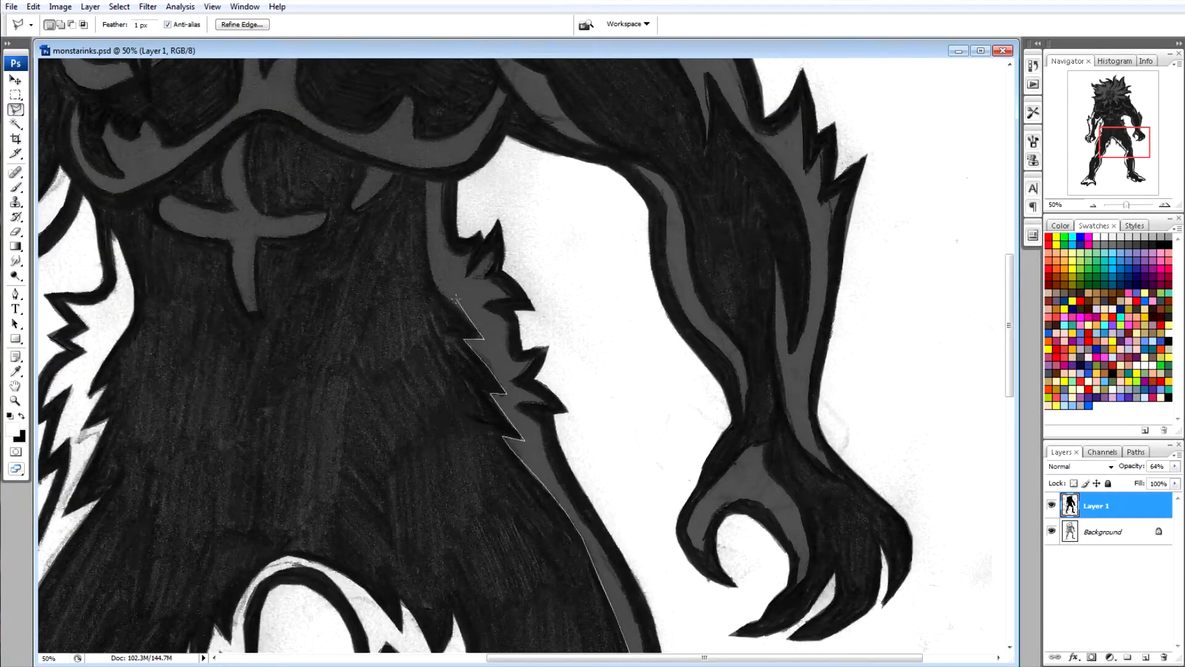
Continue the selection up to the waist, around the highlight's upper end and down past the first outer fur tufts.
{"action": "left_click", "coordinate": [435, 278]}
{"action": "left_click", "coordinate": [429, 182]}
{"action": "left_click", "coordinate": [444, 184]}
{"action": "left_click", "coordinate": [464, 279]}
{"action": "left_click", "coordinate": [494, 252]}
{"action": "left_click", "coordinate": [478, 304]}
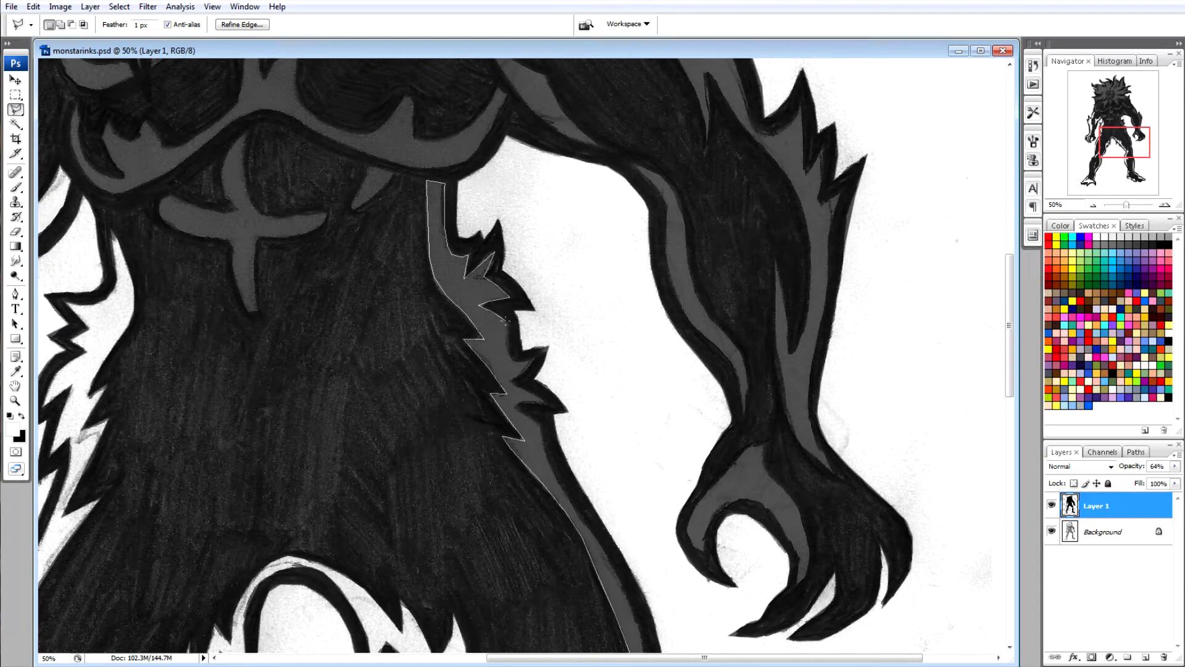
Trace the highlight's outer edge around the lower hip fur spikes and down onto the right thigh.
{"action": "left_click", "coordinate": [522, 371]}
{"action": "left_click", "coordinate": [508, 382]}
{"action": "left_click", "coordinate": [548, 405]}
{"action": "left_click", "coordinate": [514, 404]}
{"action": "left_click", "coordinate": [539, 422]}
{"action": "left_click", "coordinate": [542, 440]}
{"action": "left_click", "coordinate": [550, 466]}
{"action": "left_click", "coordinate": [575, 503]}
{"action": "left_click", "coordinate": [599, 543]}
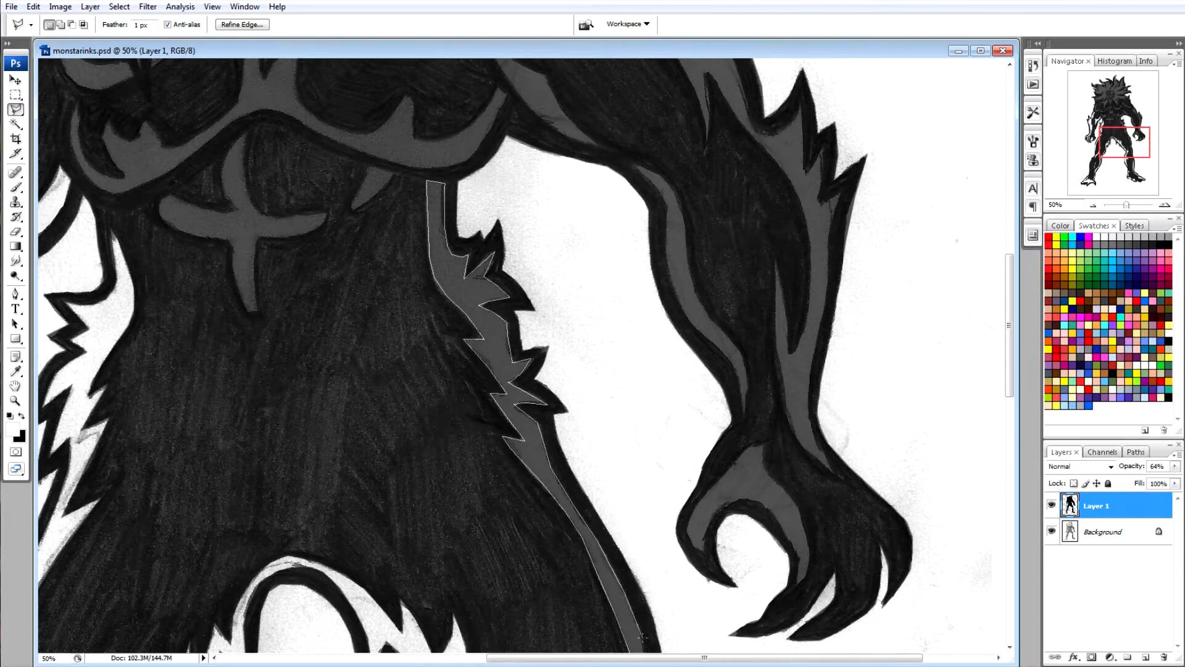
Trace the outer thigh edge down past the knee to close the selection, and delete the highlight from Layer 1.
{"action": "left_click", "coordinate": [643, 642]}
{"action": "key", "text": "Page_Down"}
{"action": "left_click", "coordinate": [649, 112]}
{"action": "left_click", "coordinate": [648, 149]}
{"action": "left_click", "coordinate": [645, 184]}
{"action": "left_click", "coordinate": [656, 214]}
{"action": "left_click", "coordinate": [666, 281]}
{"action": "left_click", "coordinate": [668, 339]}
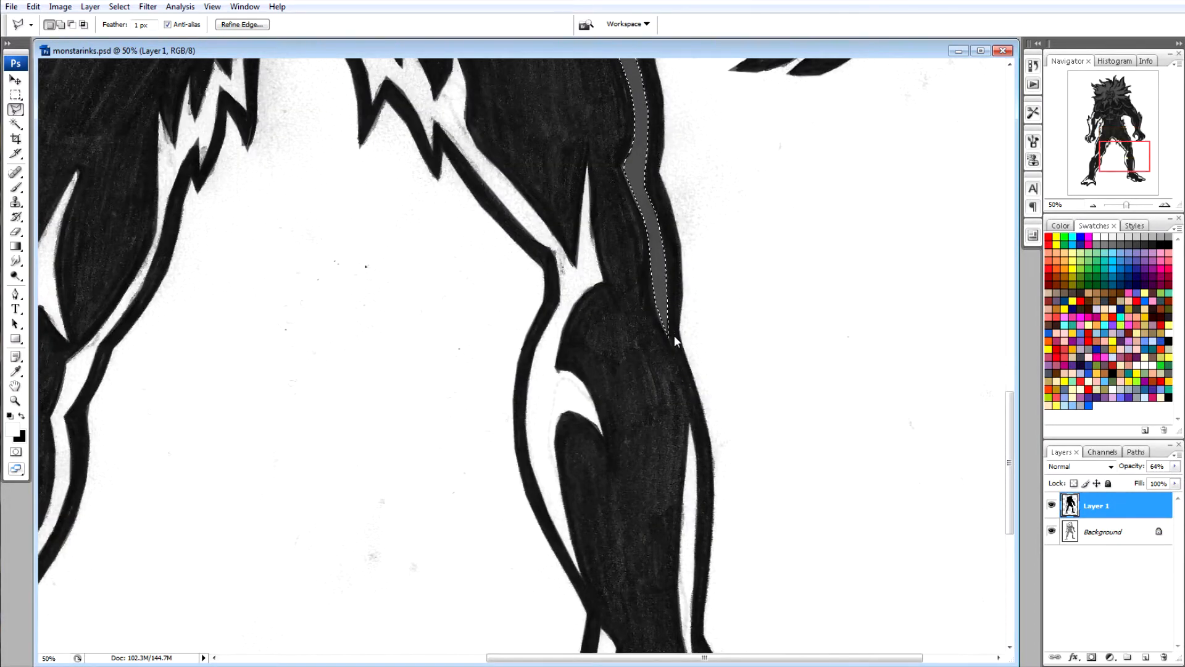
{"action": "key", "text": "Delete"}
Trace the outer edge of the right hand's highlight from the thumb over the knuckle to the palm.
{"action": "scroll", "coordinate": [704, 424], "scroll_direction": "up", "scroll_amount": 8}
{"action": "left_click", "coordinate": [704, 424]}
{"action": "left_click", "coordinate": [692, 419]}
{"action": "left_click", "coordinate": [688, 407]}
{"action": "left_click", "coordinate": [690, 391]}
{"action": "left_click", "coordinate": [701, 373]}
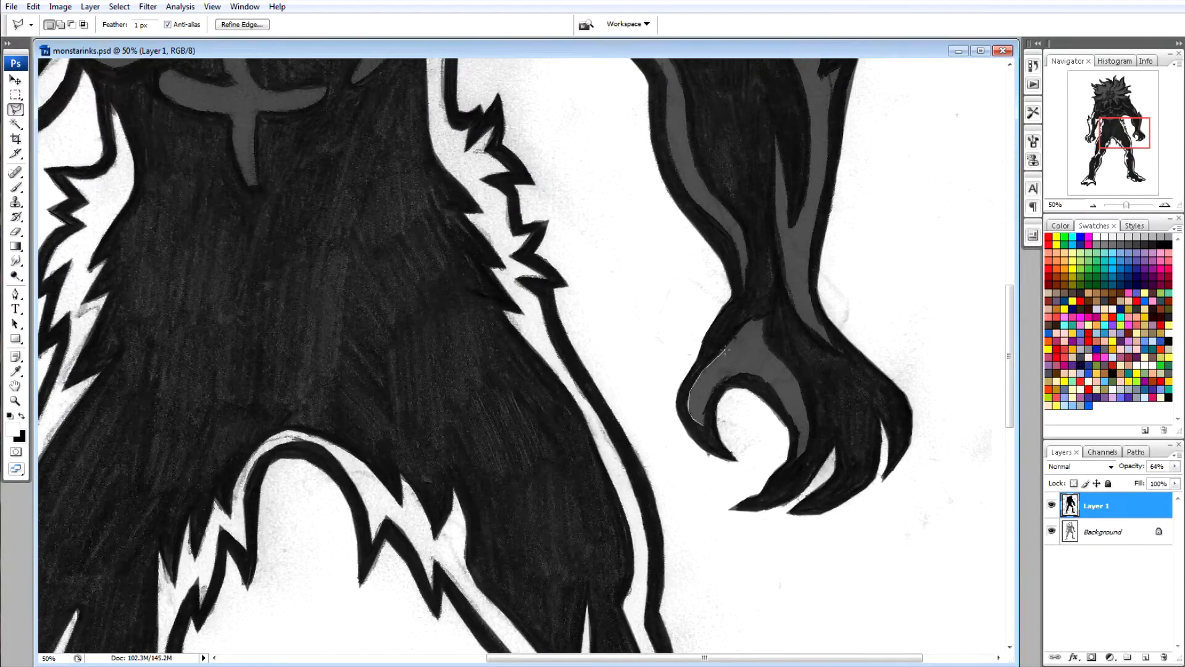
{"action": "left_click", "coordinate": [766, 347]}
{"action": "left_click", "coordinate": [790, 369]}
{"action": "left_click", "coordinate": [806, 400]}
{"action": "left_click", "coordinate": [809, 430]}
Trace the inner curve of the hand's highlight back to the thumb and delete the shape from Layer 1.
{"action": "left_click", "coordinate": [787, 411]}
{"action": "left_click", "coordinate": [768, 382]}
{"action": "left_click", "coordinate": [720, 379]}
{"action": "left_click", "coordinate": [708, 400]}
{"action": "left_click", "coordinate": [703, 425]}
{"action": "key", "text": "Delete"}
Trace the shading edge of the right forearm's inner highlight from the elbow down to the wrist.
{"action": "scroll", "coordinate": [691, 309], "scroll_direction": "up", "scroll_amount": 3}
{"action": "left_click", "coordinate": [634, 167]}
{"action": "left_click", "coordinate": [659, 179]}
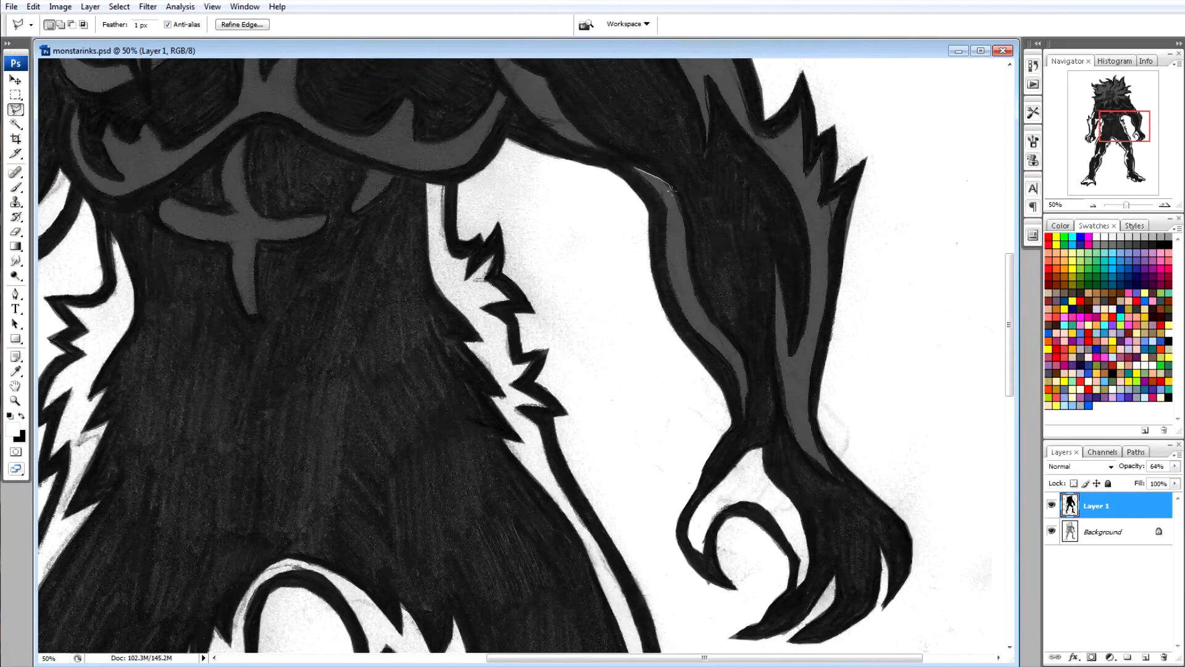
{"action": "left_click", "coordinate": [685, 233]}
{"action": "left_click", "coordinate": [690, 274]}
{"action": "left_click", "coordinate": [698, 303]}
{"action": "left_click", "coordinate": [738, 353]}
{"action": "left_click", "coordinate": [747, 372]}
{"action": "left_click", "coordinate": [746, 394]}
{"action": "left_click", "coordinate": [744, 418]}
Trace the forearm highlight's body-side edge back up to the elbow and delete the shape from Layer 1.
{"action": "left_click", "coordinate": [739, 386]}
{"action": "left_click", "coordinate": [722, 356]}
{"action": "left_click", "coordinate": [699, 324]}
{"action": "left_click", "coordinate": [678, 295]}
{"action": "left_click", "coordinate": [667, 261]}
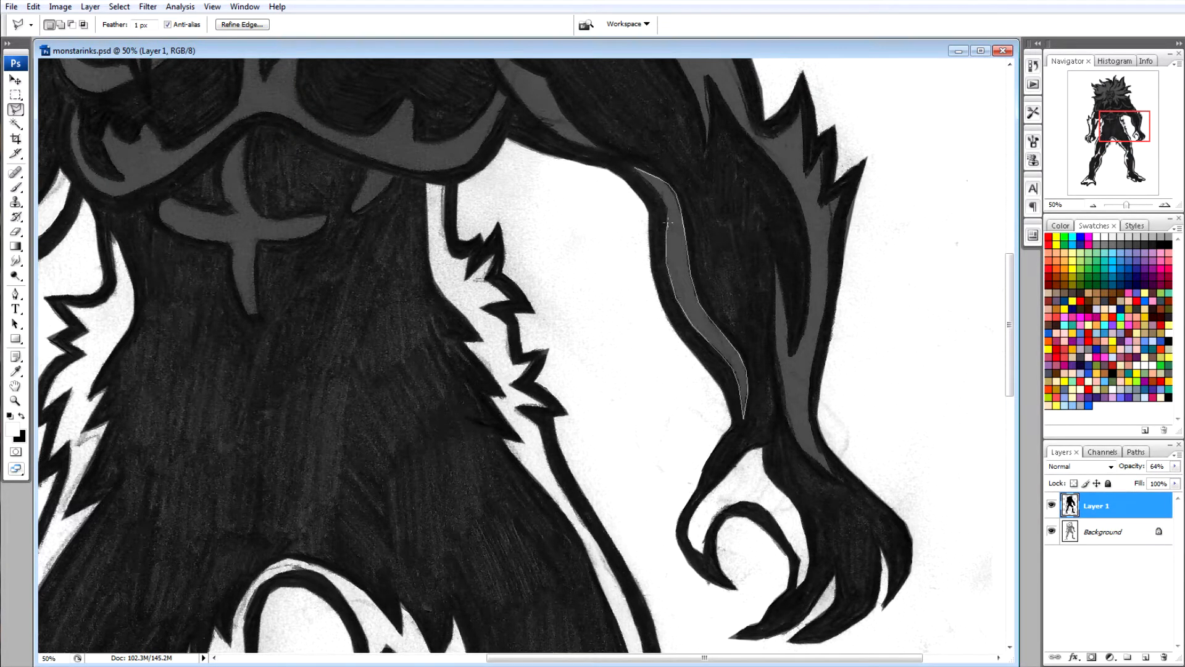
{"action": "left_click", "coordinate": [659, 188]}
{"action": "left_click", "coordinate": [634, 167]}
{"action": "key", "text": "Delete"}
Trace the wrist part of the right forearm's outer highlight, including the pointed notch of shading.
{"action": "scroll", "coordinate": [691, 277], "scroll_direction": "up", "scroll_amount": 5}
{"action": "left_click", "coordinate": [835, 584]}
{"action": "left_click", "coordinate": [813, 562]}
{"action": "left_click", "coordinate": [784, 506]}
{"action": "left_click", "coordinate": [775, 458]}
{"action": "left_click", "coordinate": [775, 374]}
{"action": "left_click", "coordinate": [791, 465]}
Trace the outer forearm highlight's shading edge from the notch up past the elbow to the upper arm.
{"action": "left_click", "coordinate": [810, 389]}
{"action": "left_click", "coordinate": [807, 335]}
{"action": "left_click", "coordinate": [801, 308]}
{"action": "left_click", "coordinate": [787, 284]}
{"action": "left_click", "coordinate": [770, 264]}
{"action": "left_click", "coordinate": [748, 239]}
{"action": "left_click", "coordinate": [732, 217]}
{"action": "left_click", "coordinate": [705, 175]}
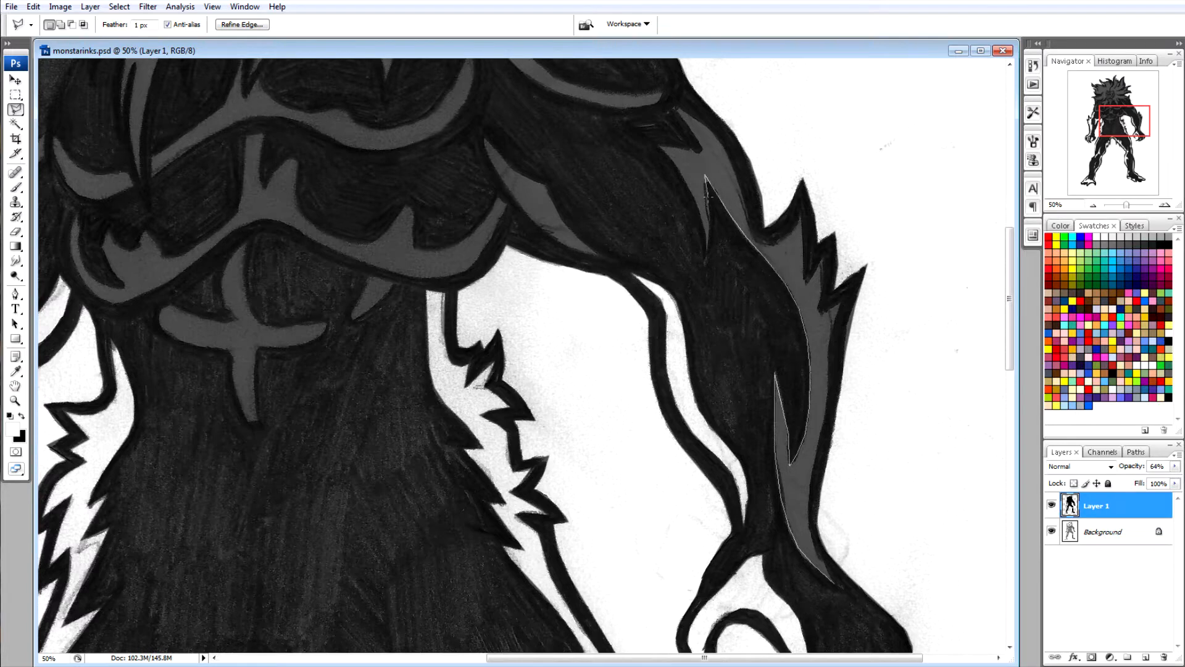
Trace around the pointed upper end of the arm highlight above the elbow.
{"action": "left_click", "coordinate": [705, 253]}
{"action": "left_click", "coordinate": [660, 146]}
{"action": "left_click", "coordinate": [702, 154]}
{"action": "left_click", "coordinate": [677, 108]}
{"action": "left_click", "coordinate": [707, 142]}
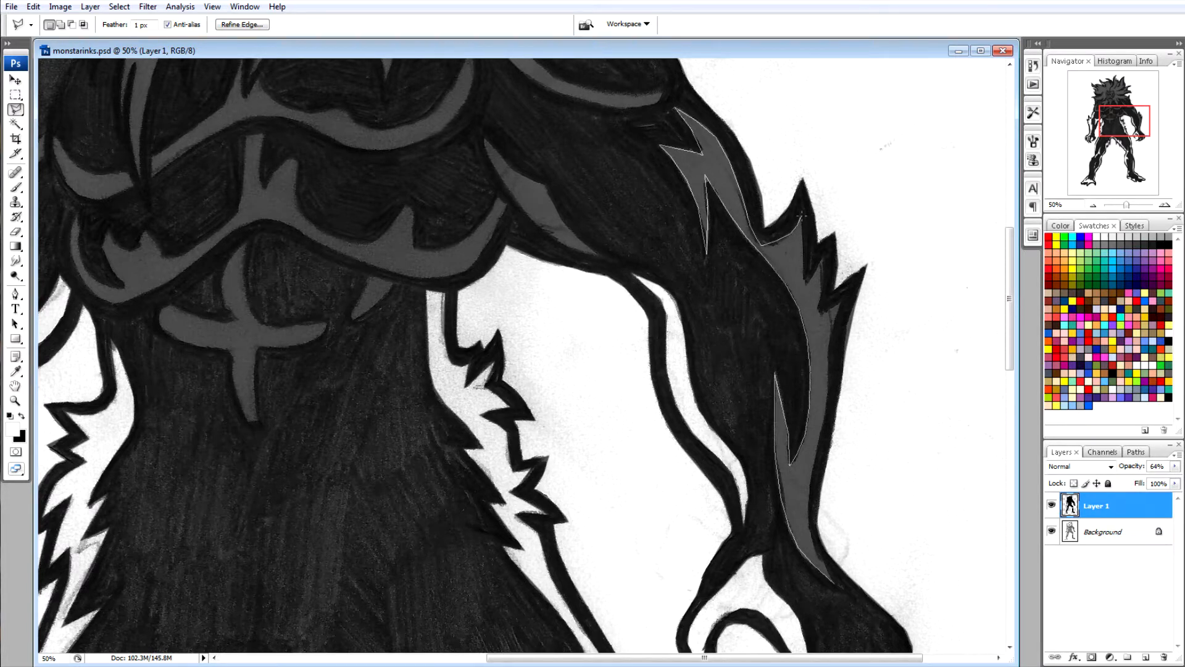
Trace the outer edge past the elbow spikes back to the wrist and delete the forearm highlight from Layer 1.
{"action": "left_click", "coordinate": [818, 317]}
{"action": "left_click", "coordinate": [840, 303]}
{"action": "left_click", "coordinate": [828, 344]}
{"action": "left_click", "coordinate": [823, 426]}
{"action": "left_click", "coordinate": [810, 507]}
{"action": "left_click", "coordinate": [836, 581]}
{"action": "key", "text": "Delete"}
Outline the highlight on the underside of the right arm beside the armpit and delete it from Layer 1.
{"action": "scroll", "coordinate": [617, 370], "scroll_direction": "up", "scroll_amount": 5}
{"action": "left_click", "coordinate": [485, 312]}
{"action": "left_click", "coordinate": [488, 327]}
{"action": "left_click", "coordinate": [503, 351]}
{"action": "left_click", "coordinate": [523, 372]}
{"action": "left_click", "coordinate": [599, 426]}
{"action": "left_click", "coordinate": [543, 356]}
{"action": "left_click", "coordinate": [488, 306]}
{"action": "key", "text": "Delete"}
Outline the long curved highlight under the right shoulder muscle and delete it from Layer 1.
{"action": "left_click", "coordinate": [461, 160]}
{"action": "left_click", "coordinate": [518, 214]}
{"action": "left_click", "coordinate": [562, 249]}
{"action": "left_click", "coordinate": [611, 263]}
{"action": "left_click", "coordinate": [559, 265]}
{"action": "left_click", "coordinate": [500, 213]}
{"action": "left_click", "coordinate": [461, 160]}
{"action": "key", "text": "Delete"}
Outline the cross-shaped abdomen highlight and the small sliver to its right, deleting each from Layer 1.
{"action": "left_click_drag", "start_coordinate": [753, 660], "coordinate": [620, 659]}
{"action": "left_click", "coordinate": [529, 524]}
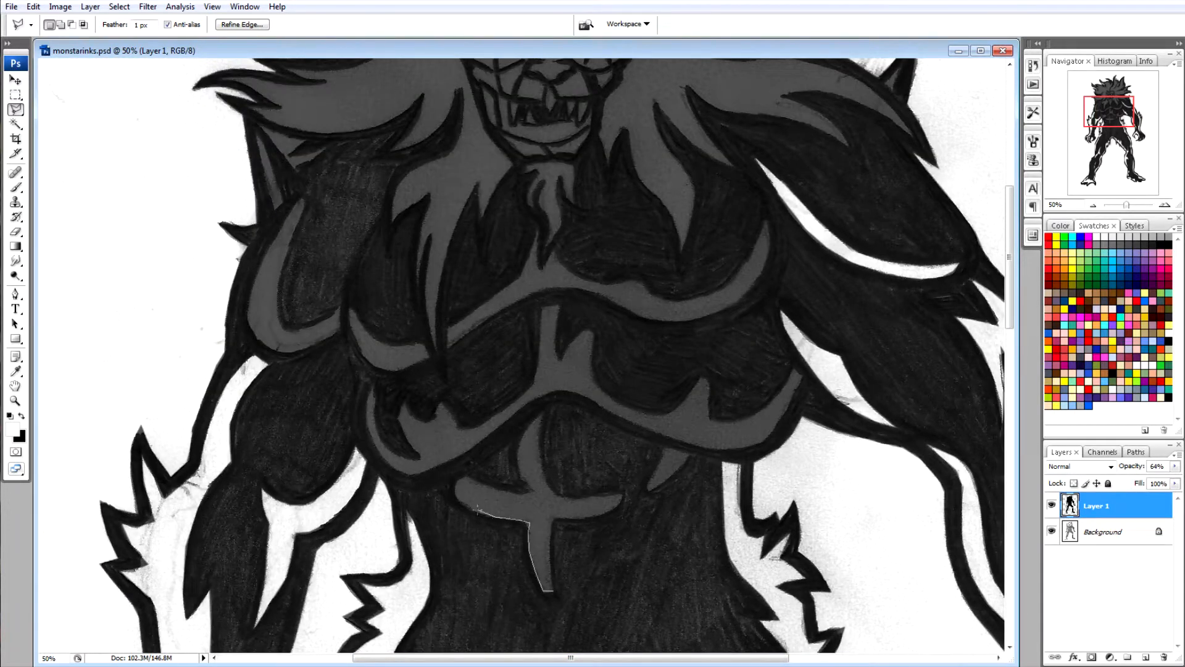
{"action": "left_click", "coordinate": [536, 494]}
{"action": "left_click", "coordinate": [543, 415]}
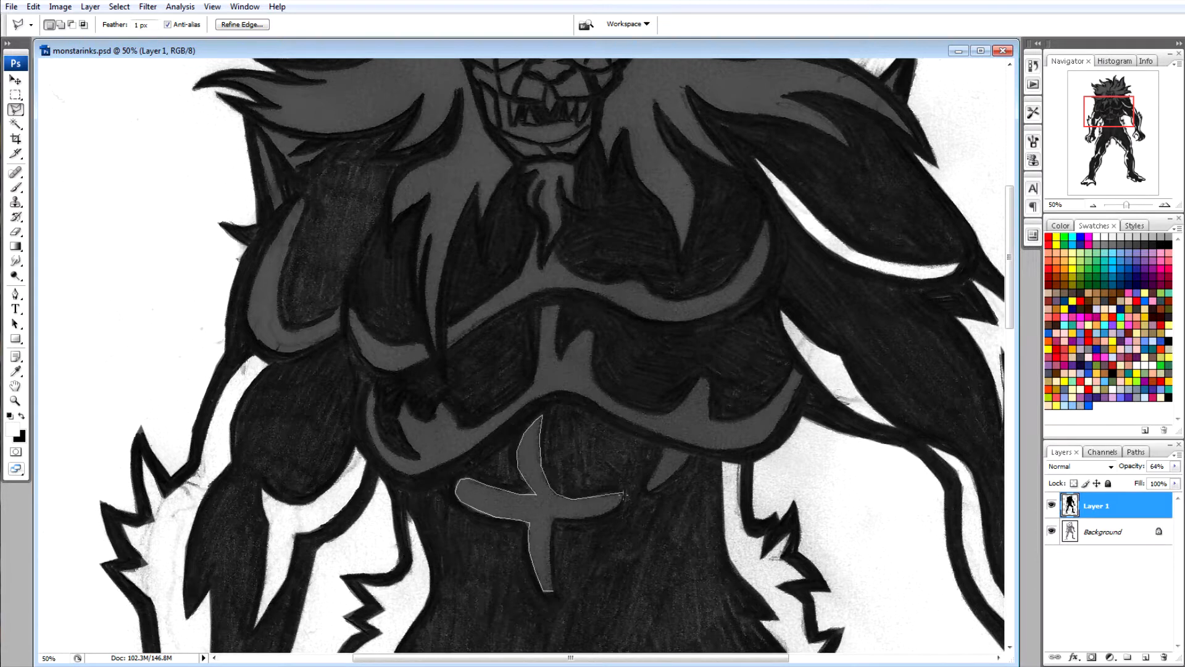
{"action": "left_click", "coordinate": [554, 512]}
{"action": "key", "text": "Delete"}
{"action": "left_click", "coordinate": [665, 449]}
{"action": "left_click", "coordinate": [665, 449]}
{"action": "key", "text": "Delete"}
Outline the wide, spiked highlight running beneath the ribcage and up the middle of the torso, and delete it from Layer 1.
{"action": "left_click", "coordinate": [368, 390]}
{"action": "left_click", "coordinate": [369, 426]}
{"action": "mouse_move", "coordinate": [391, 467]}
{"action": "left_mouse_down"}
{"action": "mouse_move", "coordinate": [418, 474]}
{"action": "mouse_move", "coordinate": [449, 463]}
{"action": "mouse_move", "coordinate": [538, 398]}
{"action": "mouse_move", "coordinate": [570, 390]}
{"action": "mouse_move", "coordinate": [641, 428]}
{"action": "mouse_move", "coordinate": [759, 446]}
{"action": "mouse_move", "coordinate": [796, 371]}
{"action": "mouse_move", "coordinate": [770, 403]}
{"action": "mouse_move", "coordinate": [729, 423]}
{"action": "left_mouse_up"}
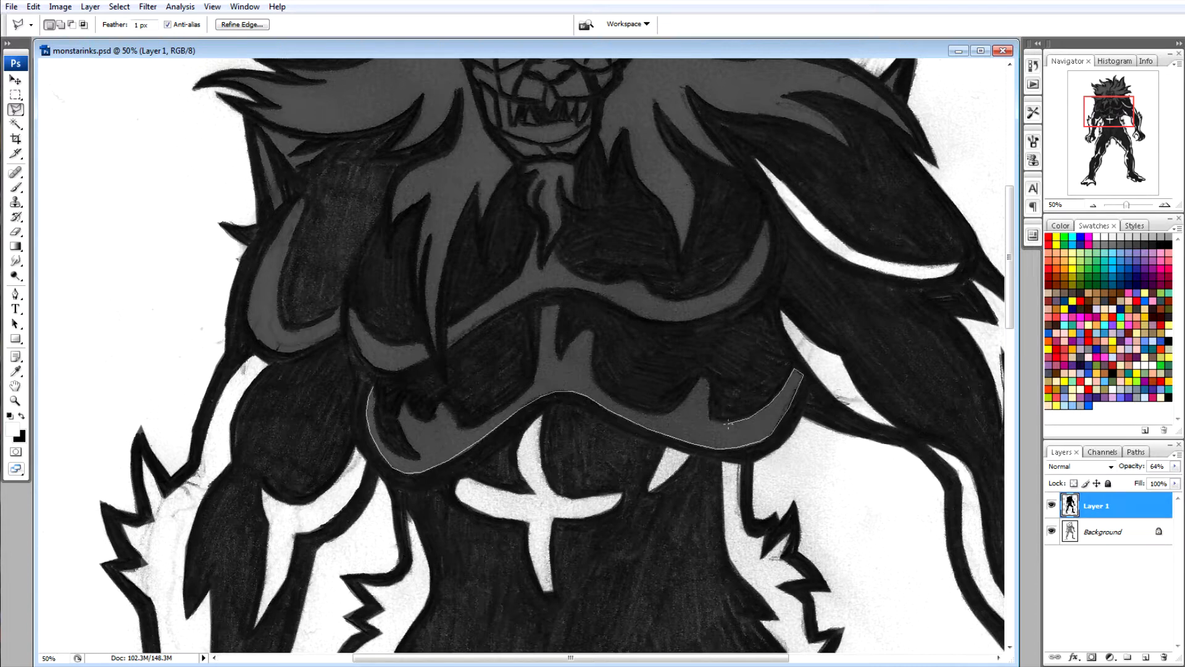
{"action": "mouse_move", "coordinate": [702, 375]}
{"action": "left_mouse_down"}
{"action": "mouse_move", "coordinate": [658, 416]}
{"action": "mouse_move", "coordinate": [618, 405]}
{"action": "left_mouse_up"}
{"action": "left_click_drag", "start_coordinate": [570, 336], "coordinate": [557, 328]}
{"action": "left_click_drag", "start_coordinate": [515, 400], "coordinate": [456, 427]}
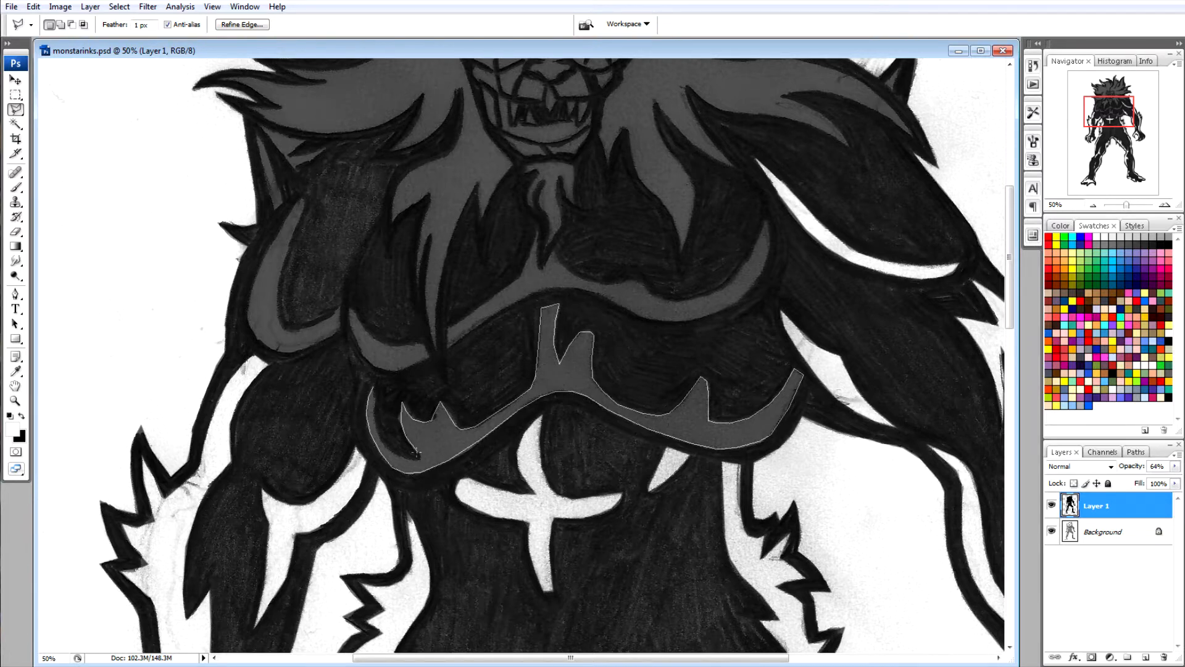
{"action": "left_click", "coordinate": [373, 388]}
{"action": "key", "text": "Delete"}
Outline the thin pointed highlight on the left shoulder spike and delete it from Layer 1.
{"action": "left_click", "coordinate": [282, 202]}
{"action": "left_click", "coordinate": [266, 152]}
{"action": "left_click", "coordinate": [255, 135]}
{"action": "key", "text": "Delete"}
Outline the curved highlights on the left upper arm and under the left chest muscle, deleting each from Layer 1.
{"action": "mouse_move", "coordinate": [305, 199]}
{"action": "left_mouse_down"}
{"action": "mouse_move", "coordinate": [275, 281]}
{"action": "mouse_move", "coordinate": [276, 322]}
{"action": "mouse_move", "coordinate": [286, 331]}
{"action": "mouse_move", "coordinate": [339, 309]}
{"action": "left_mouse_up"}
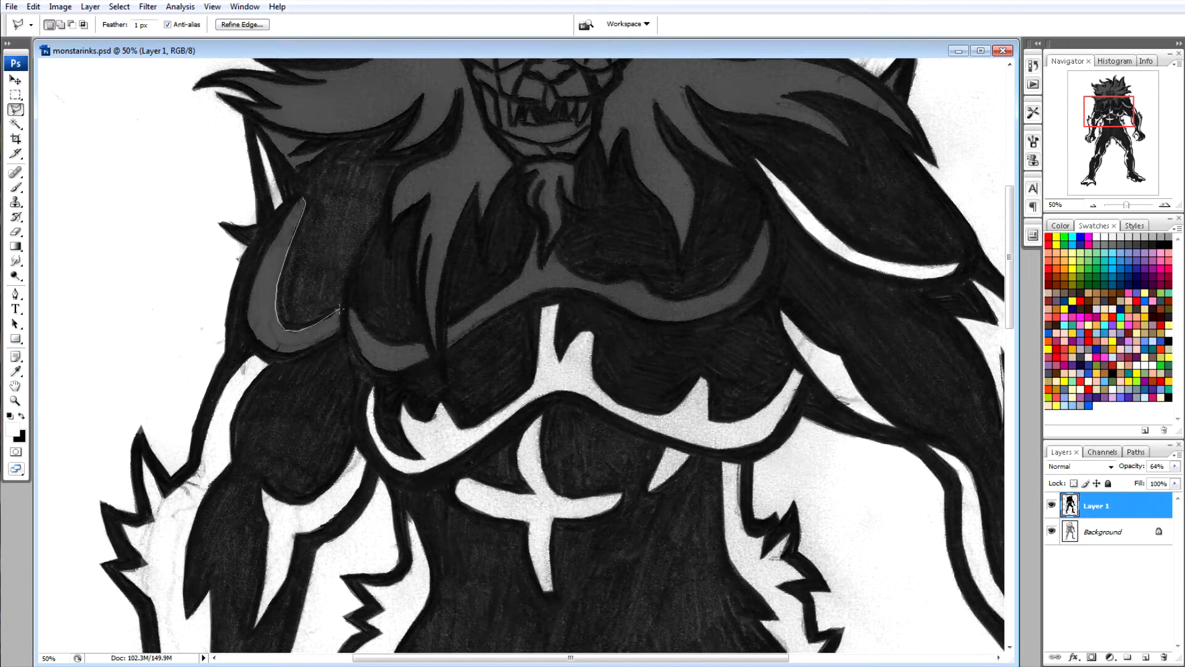
{"action": "mouse_move", "coordinate": [251, 333]}
{"action": "left_mouse_down"}
{"action": "mouse_move", "coordinate": [267, 248]}
{"action": "mouse_move", "coordinate": [305, 199]}
{"action": "left_mouse_up"}
{"action": "key", "text": "Delete"}
{"action": "mouse_move", "coordinate": [422, 344]}
{"action": "left_mouse_down"}
{"action": "mouse_move", "coordinate": [373, 366]}
{"action": "mouse_move", "coordinate": [343, 320]}
{"action": "mouse_move", "coordinate": [350, 309]}
{"action": "mouse_move", "coordinate": [368, 335]}
{"action": "mouse_move", "coordinate": [429, 356]}
{"action": "left_mouse_up"}
{"action": "key", "text": "Delete"}
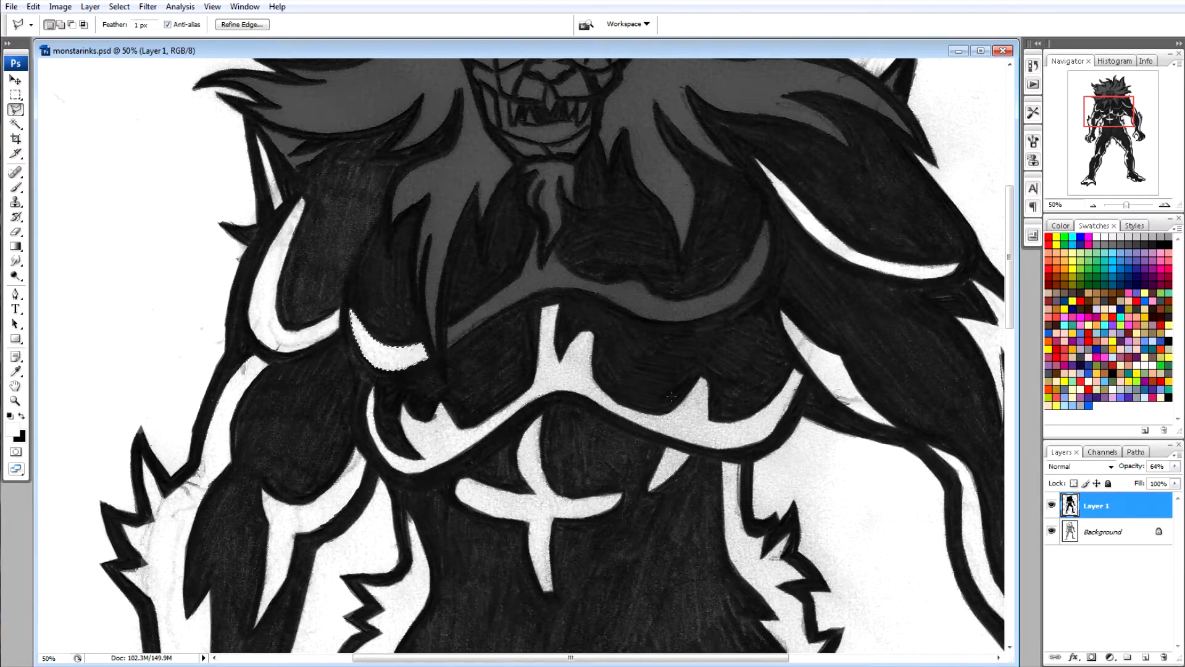
Outline the long, peaked highlight running across the chest beneath the goatee and delete it from Layer 1.
{"action": "scroll", "coordinate": [672, 395], "scroll_direction": "up", "scroll_amount": 4}
{"action": "mouse_move", "coordinate": [426, 519]}
{"action": "left_mouse_down"}
{"action": "mouse_move", "coordinate": [503, 463]}
{"action": "mouse_move", "coordinate": [534, 409]}
{"action": "mouse_move", "coordinate": [606, 456]}
{"action": "left_mouse_up"}
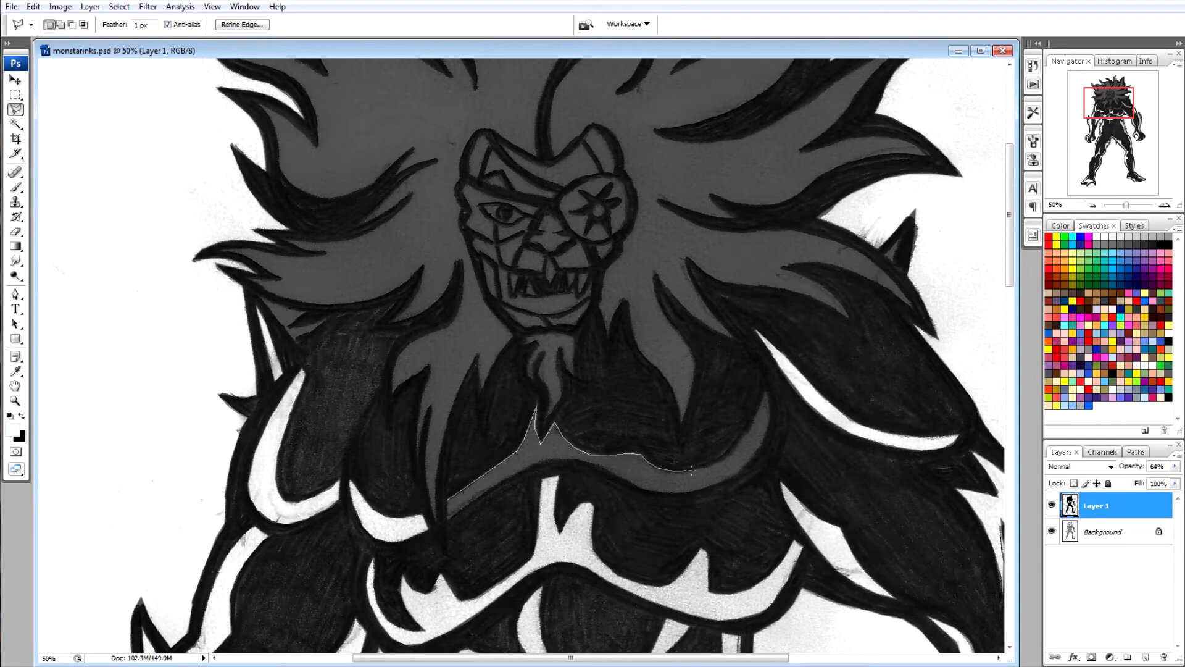
{"action": "mouse_move", "coordinate": [730, 457]}
{"action": "left_mouse_down"}
{"action": "mouse_move", "coordinate": [765, 392]}
{"action": "mouse_move", "coordinate": [767, 423]}
{"action": "mouse_move", "coordinate": [724, 478]}
{"action": "left_mouse_up"}
{"action": "mouse_move", "coordinate": [619, 474]}
{"action": "left_mouse_down"}
{"action": "mouse_move", "coordinate": [575, 455]}
{"action": "mouse_move", "coordinate": [525, 466]}
{"action": "mouse_move", "coordinate": [449, 503]}
{"action": "left_mouse_up"}
{"action": "key", "text": "Delete"}
Outline the pointed goatee highlight below the chin, delete it from Layer 1, and clear the selection.
{"action": "scroll", "coordinate": [449, 503], "scroll_direction": "up", "scroll_amount": 3}
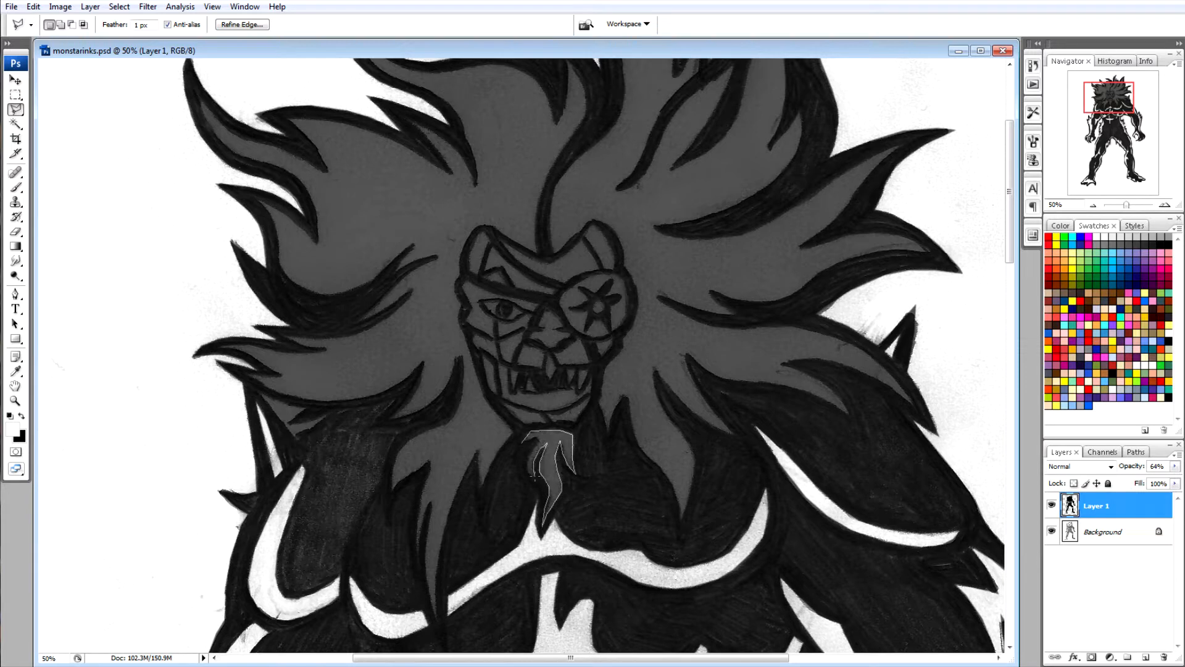
{"action": "left_click", "coordinate": [527, 440]}
{"action": "key", "text": "Delete"}
{"action": "key", "text": "ctrl+d"}
Outline the whole left half of the mane, from the chest locks around the spikes to the center parting, and delete it from Layer 1.
{"action": "left_click", "coordinate": [513, 431]}
{"action": "left_click", "coordinate": [499, 450]}
{"action": "mouse_move", "coordinate": [478, 456]}
{"action": "left_mouse_down"}
{"action": "mouse_move", "coordinate": [440, 543]}
{"action": "mouse_move", "coordinate": [436, 621]}
{"action": "mouse_move", "coordinate": [434, 504]}
{"action": "mouse_move", "coordinate": [418, 554]}
{"action": "mouse_move", "coordinate": [434, 456]}
{"action": "mouse_move", "coordinate": [394, 488]}
{"action": "mouse_move", "coordinate": [390, 477]}
{"action": "mouse_move", "coordinate": [402, 452]}
{"action": "mouse_move", "coordinate": [455, 421]}
{"action": "left_mouse_up"}
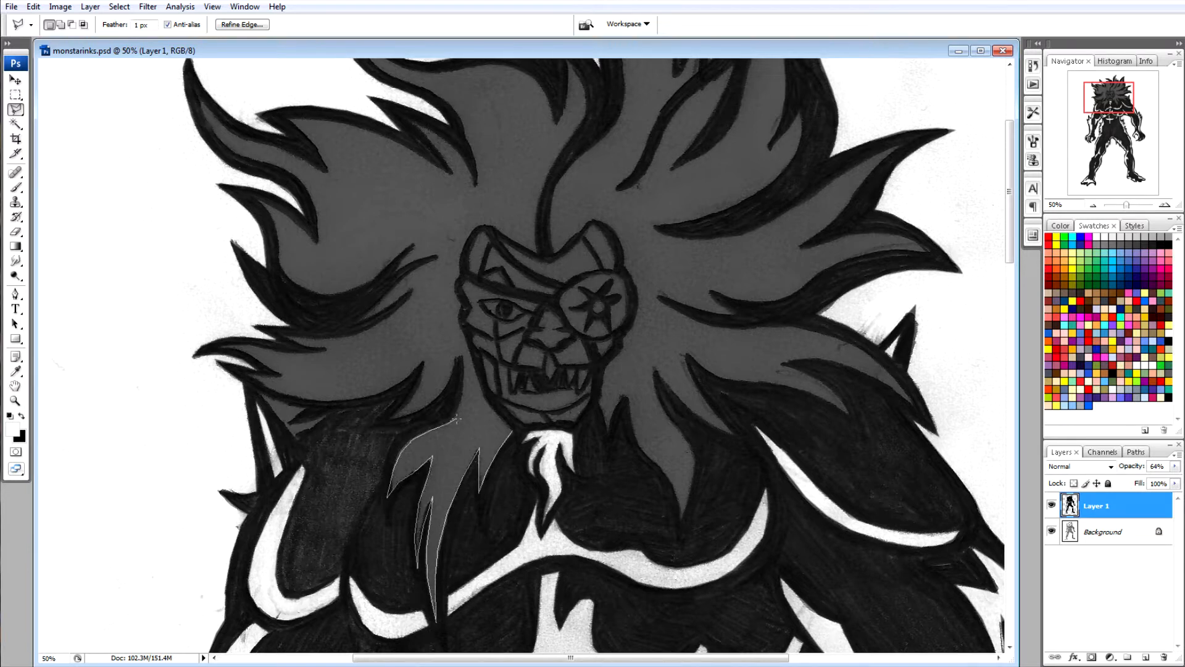
{"action": "mouse_move", "coordinate": [459, 345]}
{"action": "left_mouse_down"}
{"action": "mouse_move", "coordinate": [433, 402]}
{"action": "mouse_move", "coordinate": [407, 416]}
{"action": "mouse_move", "coordinate": [389, 420]}
{"action": "mouse_move", "coordinate": [425, 371]}
{"action": "mouse_move", "coordinate": [359, 397]}
{"action": "mouse_move", "coordinate": [273, 389]}
{"action": "left_mouse_up"}
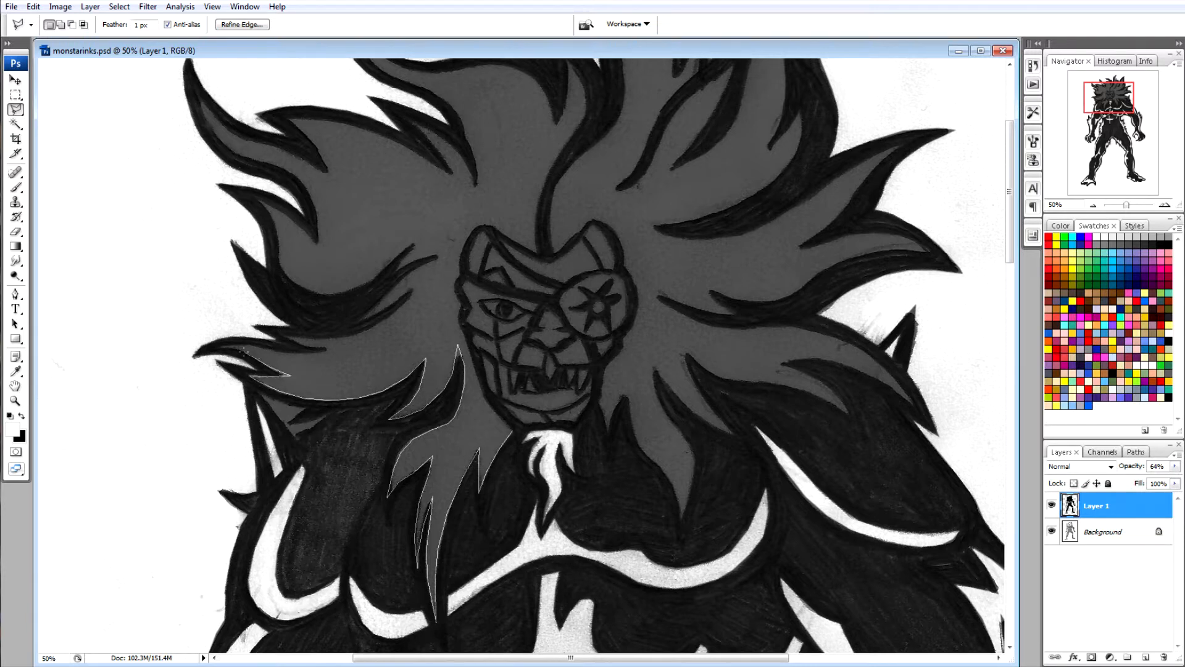
{"action": "mouse_move", "coordinate": [214, 345]}
{"action": "left_mouse_down"}
{"action": "mouse_move", "coordinate": [326, 352]}
{"action": "mouse_move", "coordinate": [283, 336]}
{"action": "mouse_move", "coordinate": [409, 321]}
{"action": "mouse_move", "coordinate": [416, 286]}
{"action": "mouse_move", "coordinate": [353, 322]}
{"action": "mouse_move", "coordinate": [441, 253]}
{"action": "mouse_move", "coordinate": [397, 270]}
{"action": "mouse_move", "coordinate": [418, 247]}
{"action": "mouse_move", "coordinate": [405, 249]}
{"action": "mouse_move", "coordinate": [362, 285]}
{"action": "left_mouse_up"}
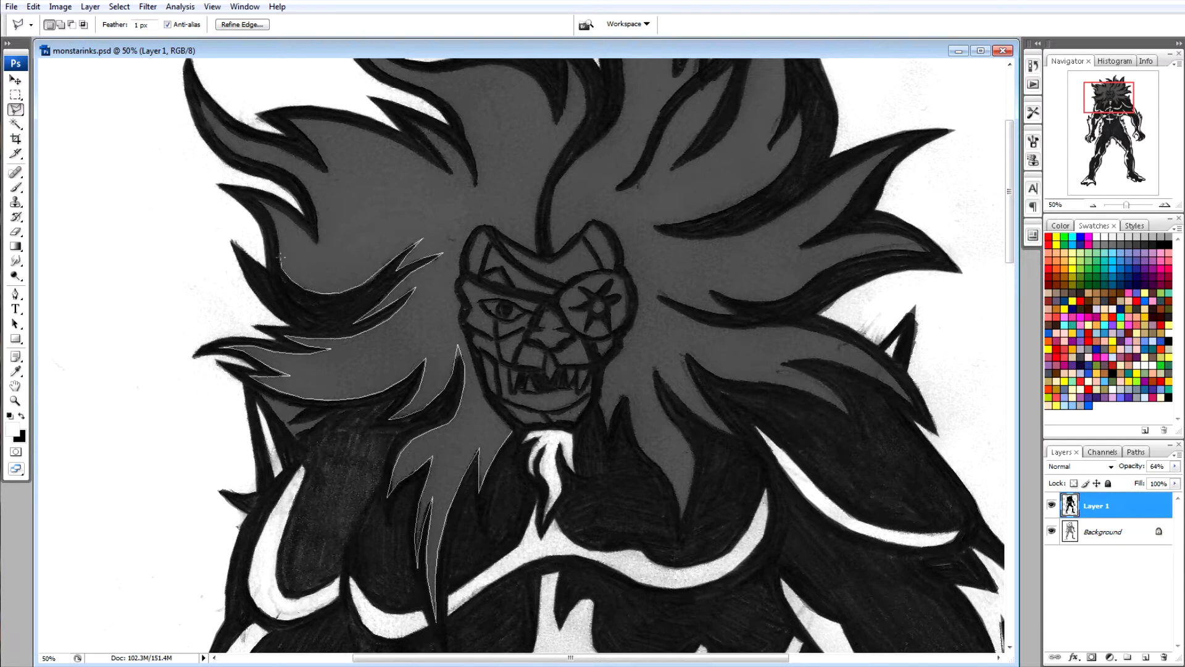
{"action": "left_click_drag", "start_coordinate": [261, 199], "coordinate": [318, 245]}
{"action": "mouse_move", "coordinate": [289, 175]}
{"action": "left_mouse_down"}
{"action": "mouse_move", "coordinate": [227, 147]}
{"action": "mouse_move", "coordinate": [195, 93]}
{"action": "mouse_move", "coordinate": [225, 128]}
{"action": "mouse_move", "coordinate": [334, 178]}
{"action": "mouse_move", "coordinate": [298, 118]}
{"action": "mouse_move", "coordinate": [381, 135]}
{"action": "mouse_move", "coordinate": [456, 177]}
{"action": "mouse_move", "coordinate": [406, 117]}
{"action": "mouse_move", "coordinate": [463, 157]}
{"action": "mouse_move", "coordinate": [477, 187]}
{"action": "mouse_move", "coordinate": [460, 117]}
{"action": "left_mouse_up"}
{"action": "left_click", "coordinate": [459, 116]}
{"action": "left_click", "coordinate": [441, 95]}
{"action": "scroll", "coordinate": [441, 93], "scroll_direction": "up", "scroll_amount": 3}
{"action": "left_click", "coordinate": [425, 292]}
{"action": "left_click", "coordinate": [402, 284]}
{"action": "left_click", "coordinate": [382, 274]}
{"action": "mouse_move", "coordinate": [357, 236]}
{"action": "left_mouse_down"}
{"action": "mouse_move", "coordinate": [389, 266]}
{"action": "mouse_move", "coordinate": [460, 275]}
{"action": "left_mouse_up"}
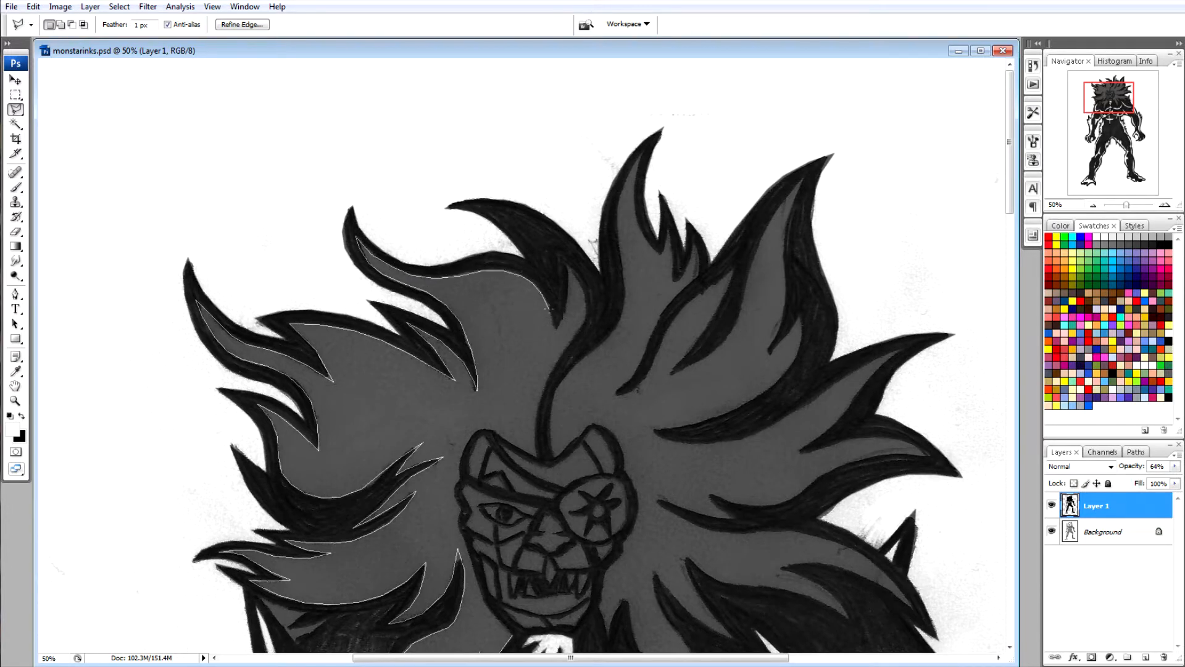
{"action": "mouse_move", "coordinate": [563, 310]}
{"action": "left_mouse_down"}
{"action": "mouse_move", "coordinate": [586, 287]}
{"action": "mouse_move", "coordinate": [537, 398]}
{"action": "mouse_move", "coordinate": [535, 456]}
{"action": "mouse_move", "coordinate": [492, 427]}
{"action": "left_mouse_up"}
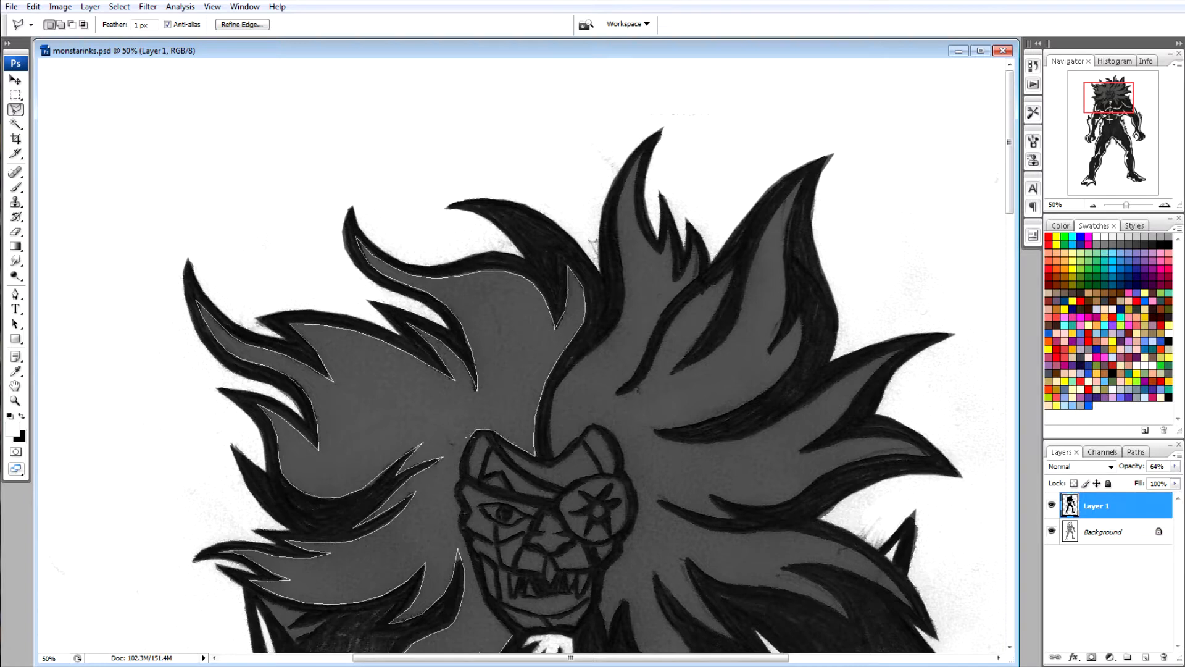
{"action": "mouse_move", "coordinate": [455, 516]}
{"action": "left_mouse_down"}
{"action": "mouse_move", "coordinate": [481, 599]}
{"action": "mouse_move", "coordinate": [522, 633]}
{"action": "left_mouse_up"}
{"action": "key", "text": "Delete"}
Outline the whole right half of the mane, following every spike from the center parting down to the chest lock, and delete it from Layer 1.
{"action": "scroll", "coordinate": [577, 567], "scroll_direction": "down", "scroll_amount": 2}
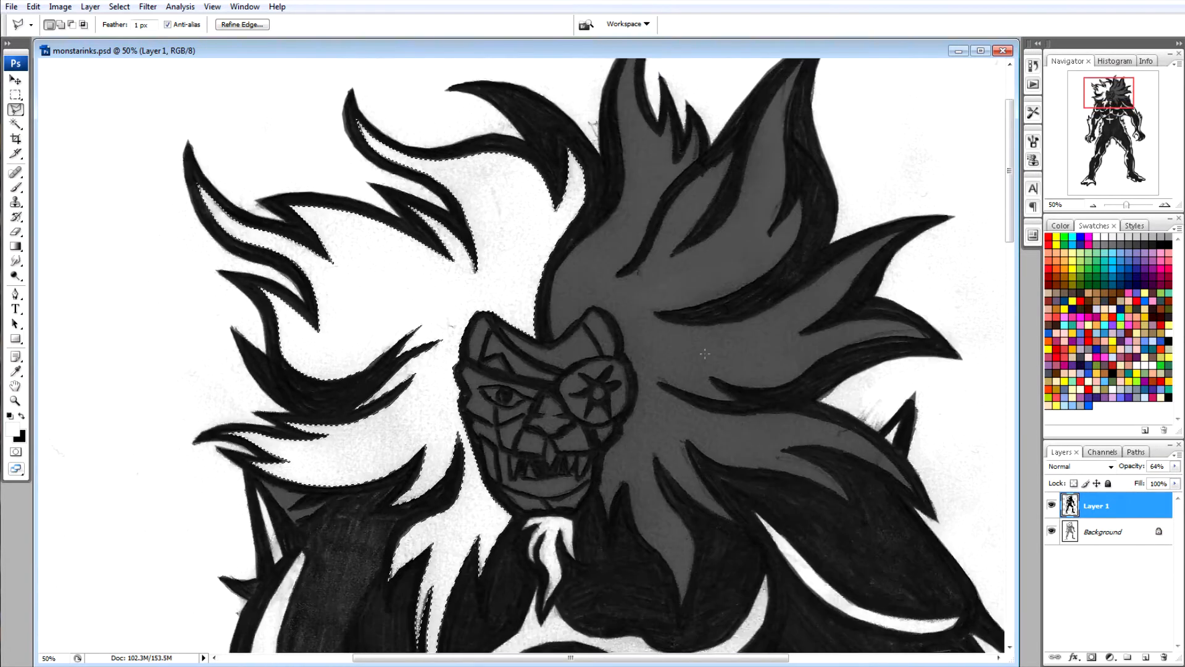
{"action": "scroll", "coordinate": [570, 494], "scroll_direction": "up", "scroll_amount": 1}
{"action": "left_click_drag", "start_coordinate": [554, 403], "coordinate": [553, 364]}
{"action": "mouse_move", "coordinate": [571, 317]}
{"action": "left_mouse_down"}
{"action": "mouse_move", "coordinate": [623, 260]}
{"action": "mouse_move", "coordinate": [617, 184]}
{"action": "mouse_move", "coordinate": [630, 116]}
{"action": "mouse_move", "coordinate": [636, 153]}
{"action": "left_mouse_up"}
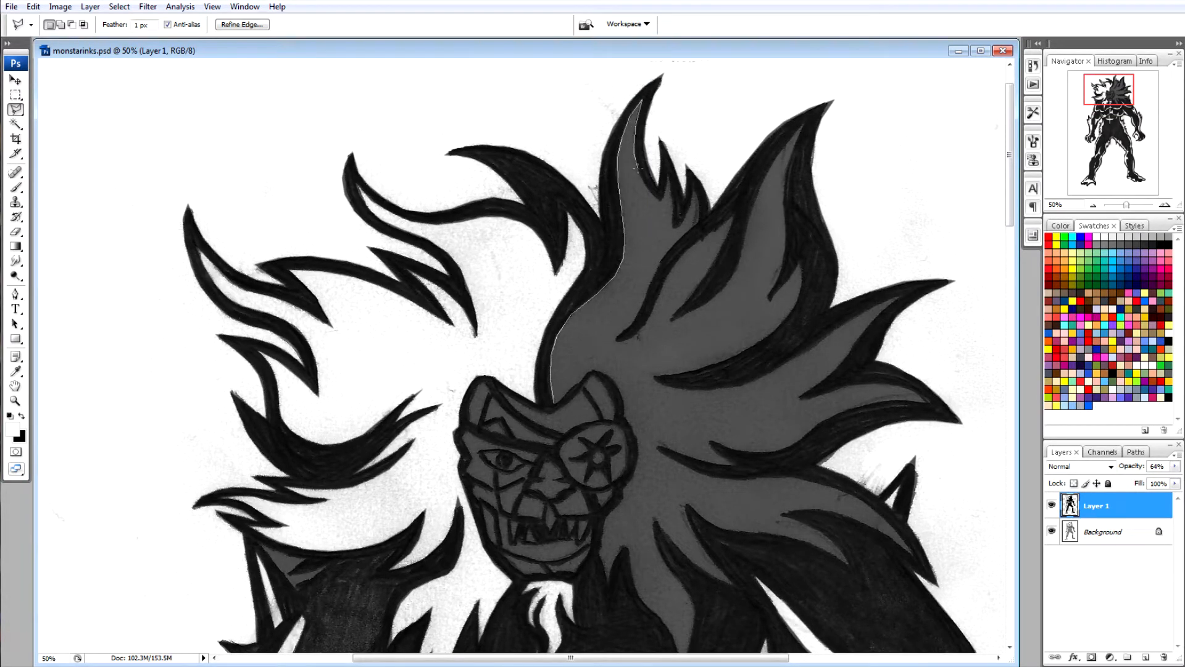
{"action": "left_click_drag", "start_coordinate": [673, 216], "coordinate": [682, 222]}
{"action": "left_click_drag", "start_coordinate": [659, 261], "coordinate": [627, 336]}
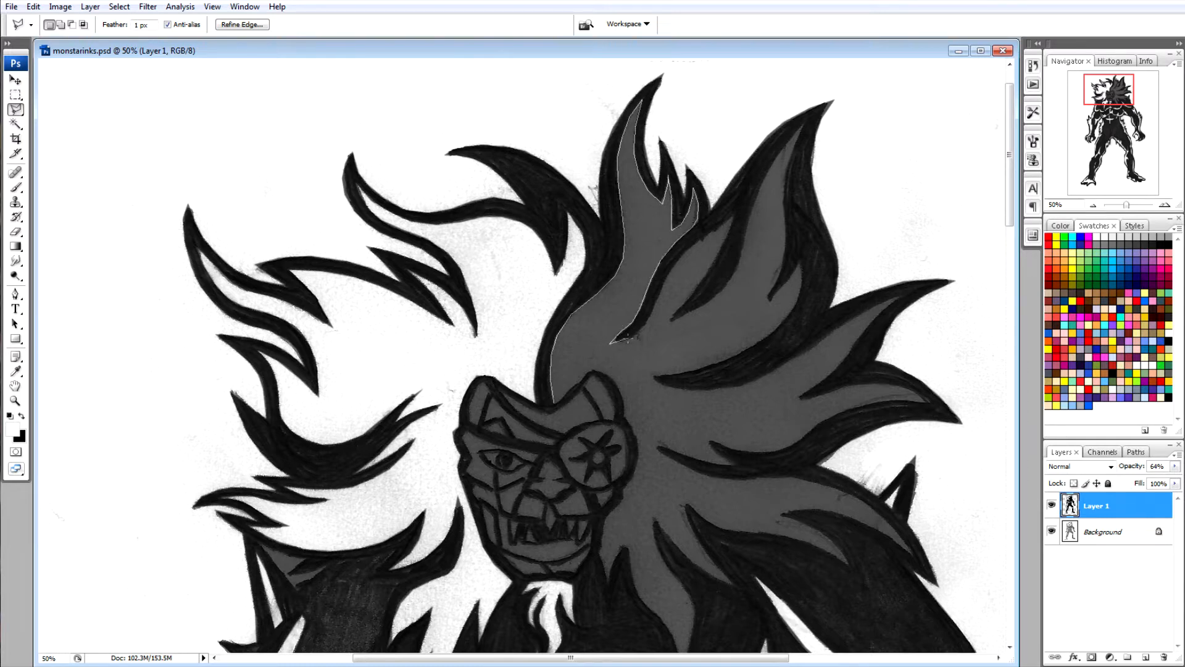
{"action": "mouse_move", "coordinate": [677, 260]}
{"action": "left_mouse_down"}
{"action": "mouse_move", "coordinate": [730, 220]}
{"action": "mouse_move", "coordinate": [691, 295]}
{"action": "mouse_move", "coordinate": [716, 294]}
{"action": "mouse_move", "coordinate": [740, 267]}
{"action": "mouse_move", "coordinate": [767, 175]}
{"action": "left_mouse_up"}
{"action": "left_click_drag", "start_coordinate": [801, 125], "coordinate": [775, 290]}
{"action": "mouse_move", "coordinate": [761, 341]}
{"action": "left_mouse_down"}
{"action": "mouse_move", "coordinate": [652, 379]}
{"action": "mouse_move", "coordinate": [723, 390]}
{"action": "mouse_move", "coordinate": [765, 379]}
{"action": "mouse_move", "coordinate": [896, 298]}
{"action": "mouse_move", "coordinate": [809, 397]}
{"action": "mouse_move", "coordinate": [892, 384]}
{"action": "mouse_move", "coordinate": [934, 404]}
{"action": "mouse_move", "coordinate": [835, 410]}
{"action": "mouse_move", "coordinate": [779, 451]}
{"action": "mouse_move", "coordinate": [740, 452]}
{"action": "mouse_move", "coordinate": [711, 441]}
{"action": "mouse_move", "coordinate": [720, 436]}
{"action": "mouse_move", "coordinate": [731, 467]}
{"action": "mouse_move", "coordinate": [653, 443]}
{"action": "mouse_move", "coordinate": [707, 475]}
{"action": "mouse_move", "coordinate": [800, 476]}
{"action": "mouse_move", "coordinate": [848, 495]}
{"action": "mouse_move", "coordinate": [912, 555]}
{"action": "mouse_move", "coordinate": [821, 506]}
{"action": "mouse_move", "coordinate": [771, 514]}
{"action": "mouse_move", "coordinate": [831, 541]}
{"action": "mouse_move", "coordinate": [849, 570]}
{"action": "mouse_move", "coordinate": [825, 550]}
{"action": "mouse_move", "coordinate": [732, 529]}
{"action": "mouse_move", "coordinate": [687, 504]}
{"action": "mouse_move", "coordinate": [735, 587]}
{"action": "mouse_move", "coordinate": [662, 527]}
{"action": "mouse_move", "coordinate": [651, 539]}
{"action": "mouse_move", "coordinate": [690, 605]}
{"action": "mouse_move", "coordinate": [688, 637]}
{"action": "mouse_move", "coordinate": [690, 567]}
{"action": "mouse_move", "coordinate": [671, 503]}
{"action": "mouse_move", "coordinate": [632, 452]}
{"action": "mouse_move", "coordinate": [629, 413]}
{"action": "mouse_move", "coordinate": [601, 427]}
{"action": "left_mouse_up"}
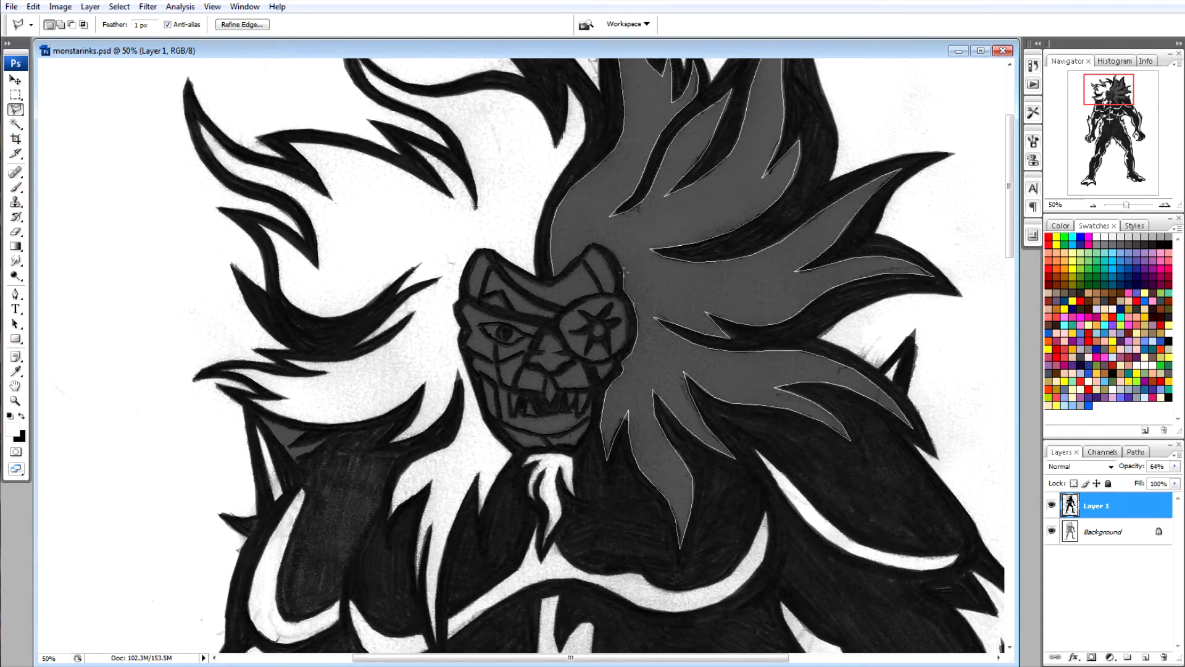
{"action": "left_click_drag", "start_coordinate": [571, 262], "coordinate": [568, 265]}
{"action": "key", "text": "Delete"}
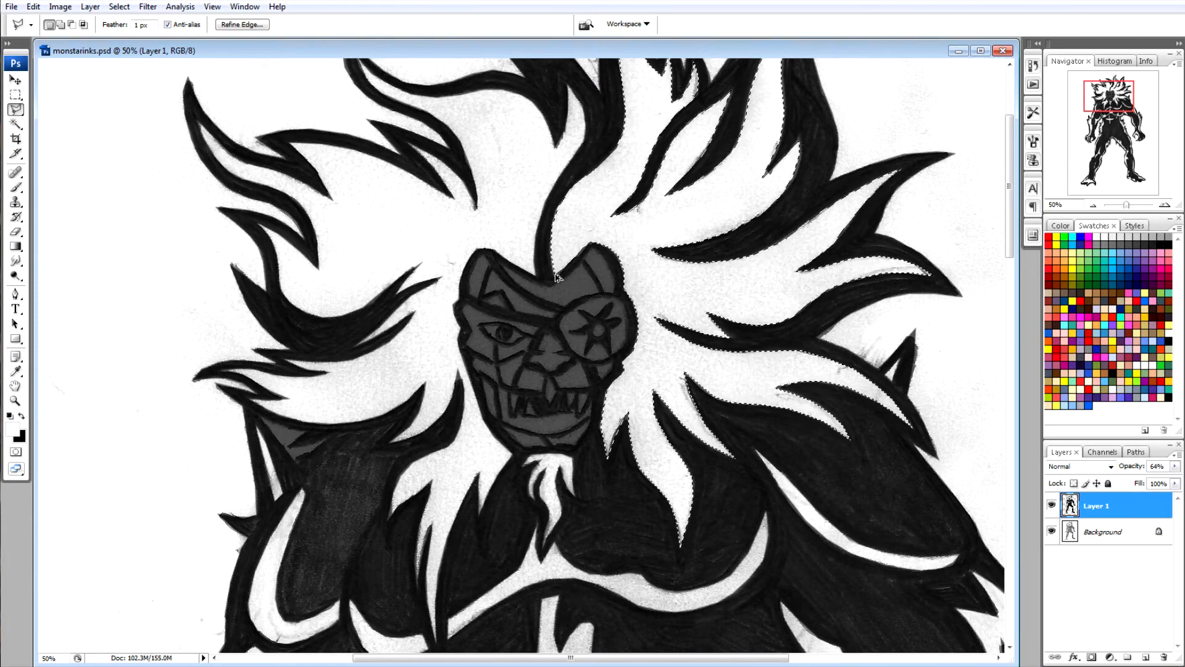
Outline the forehead and both ears above the brow line and eye patch as one selection.
{"action": "key", "text": "ctrl+plus"}
{"action": "key", "text": "ctrl+plus"}
{"action": "mouse_move", "coordinate": [419, 228]}
{"action": "left_mouse_down"}
{"action": "mouse_move", "coordinate": [497, 266]}
{"action": "mouse_move", "coordinate": [587, 281]}
{"action": "mouse_move", "coordinate": [630, 239]}
{"action": "mouse_move", "coordinate": [703, 231]}
{"action": "mouse_move", "coordinate": [707, 205]}
{"action": "mouse_move", "coordinate": [664, 142]}
{"action": "mouse_move", "coordinate": [569, 218]}
{"action": "mouse_move", "coordinate": [517, 194]}
{"action": "left_mouse_up"}
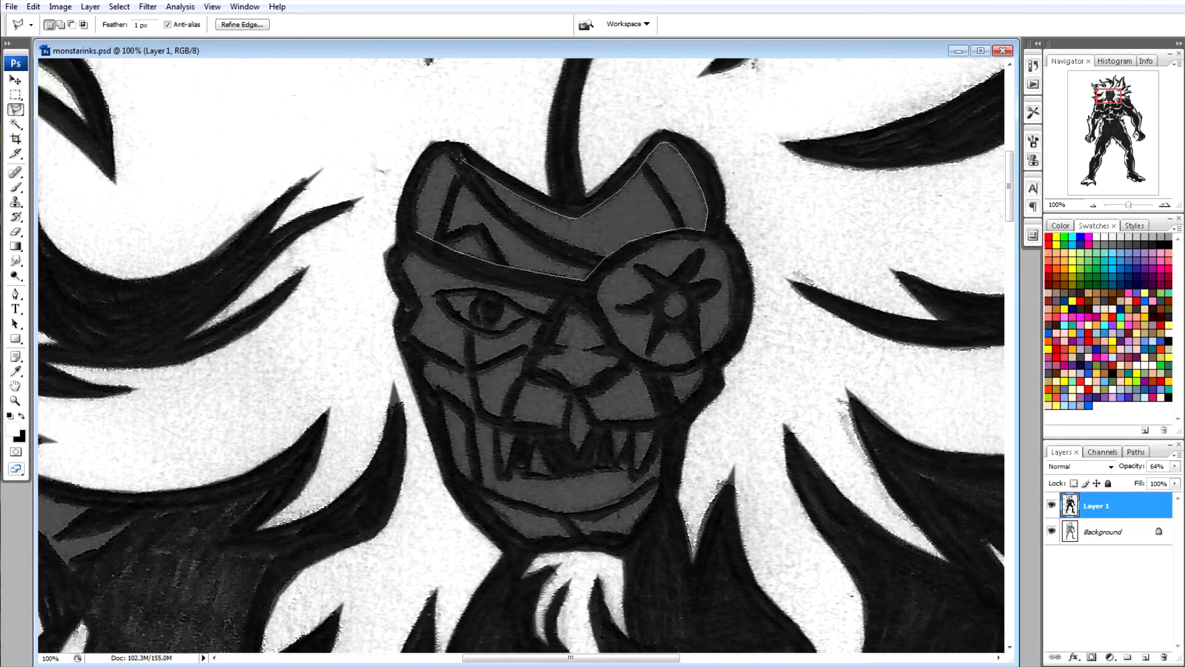
{"action": "left_click", "coordinate": [417, 232]}
Subtract the ear, forehead and zigzag marking lines from the forehead selection, delete the remaining area from Layer 1, and deselect.
{"action": "left_click", "coordinate": [645, 159], "text": "alt"}
{"action": "left_click", "coordinate": [692, 238]}
{"action": "left_click", "coordinate": [677, 234]}
{"action": "left_click", "coordinate": [639, 166]}
{"action": "left_click", "coordinate": [645, 160]}
{"action": "left_click", "coordinate": [612, 255], "text": "alt"}
{"action": "left_click", "coordinate": [442, 148]}
{"action": "left_click", "coordinate": [611, 255]}
{"action": "left_click", "coordinate": [456, 163], "text": "alt"}
{"action": "left_click", "coordinate": [431, 245]}
{"action": "left_click", "coordinate": [512, 269]}
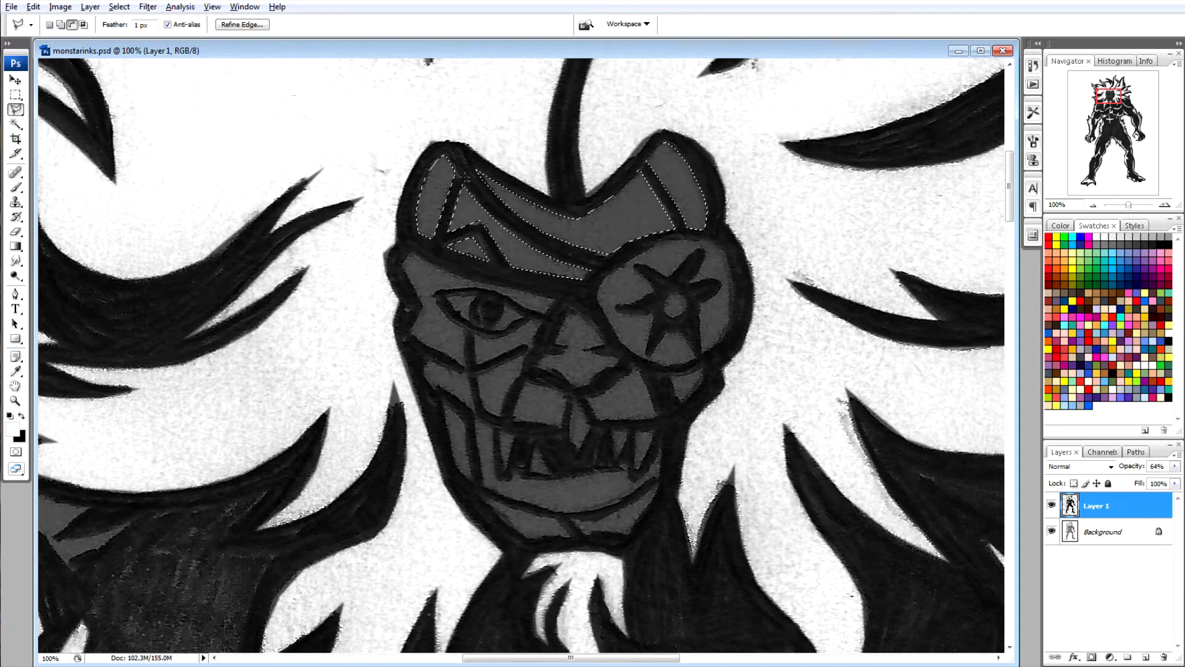
{"action": "key", "text": "Delete"}
{"action": "key", "text": "ctrl+d"}
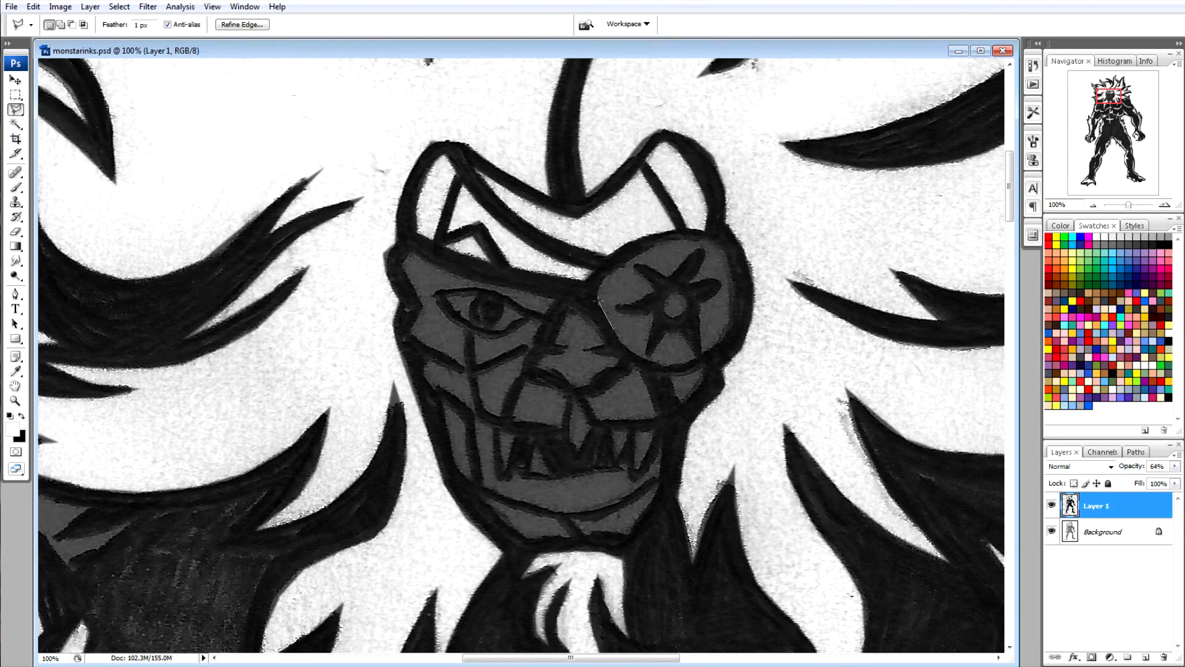
Outline the round eye patch, subtract its star but keep the star's center circle selected, and delete the selection from Layer 1.
{"action": "left_click_drag", "start_coordinate": [627, 267], "coordinate": [684, 242]}
{"action": "left_click_drag", "start_coordinate": [719, 339], "coordinate": [667, 362]}
{"action": "left_click", "coordinate": [626, 349]}
{"action": "left_click", "coordinate": [611, 318]}
{"action": "left_click", "coordinate": [675, 334], "text": "alt"}
{"action": "left_click", "coordinate": [666, 335]}
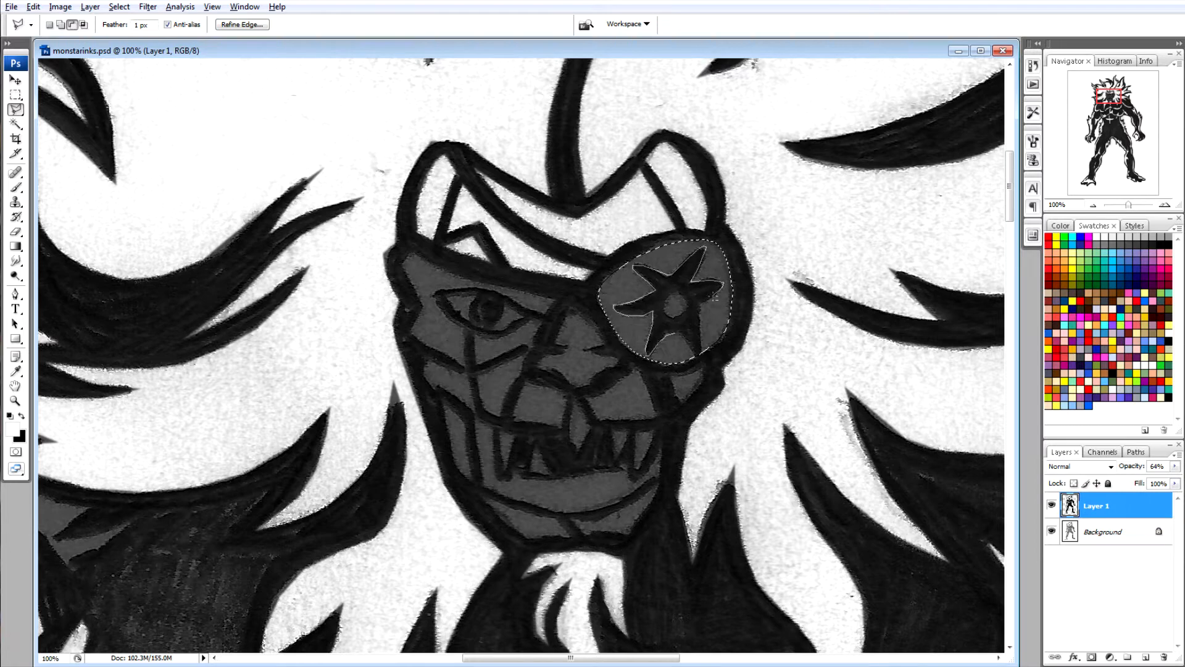
{"action": "left_click", "coordinate": [692, 354]}
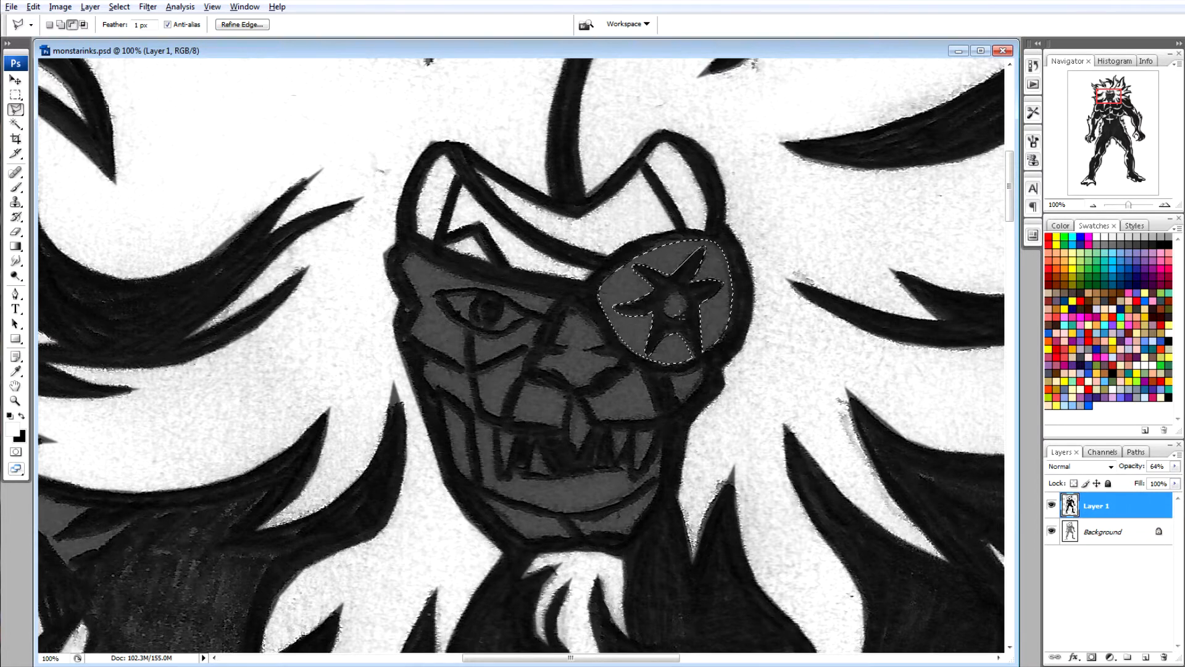
{"action": "left_click_drag", "start_coordinate": [673, 298], "coordinate": [685, 311]}
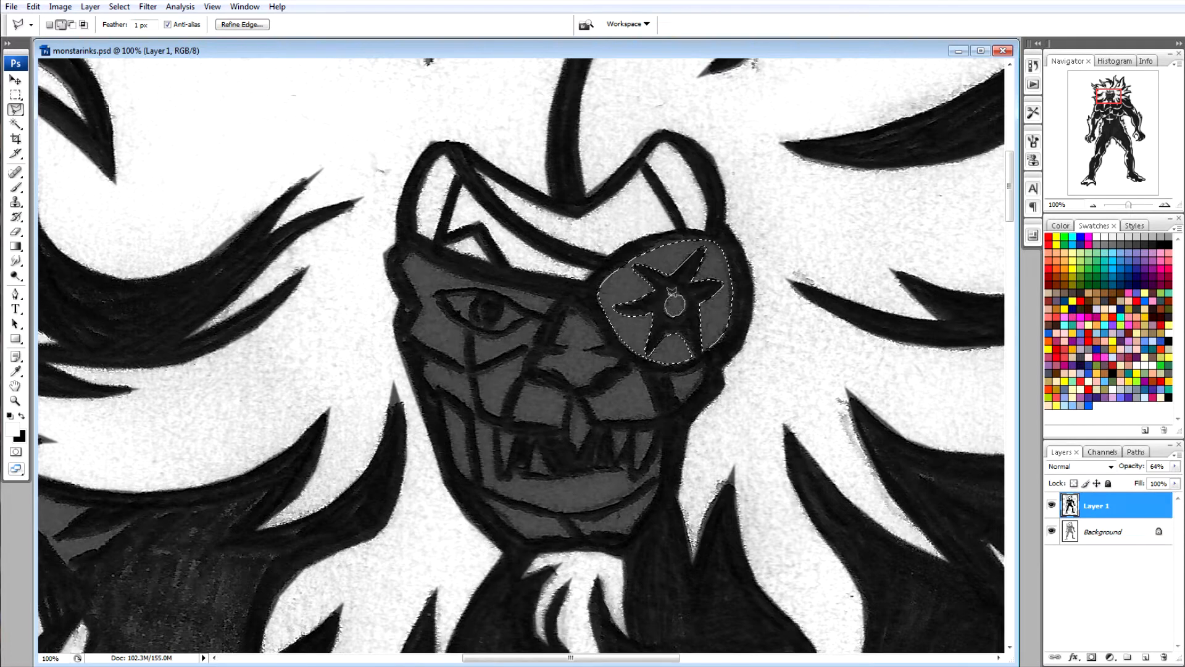
{"action": "key", "text": "Delete"}
{"action": "key", "text": "ctrl+d"}
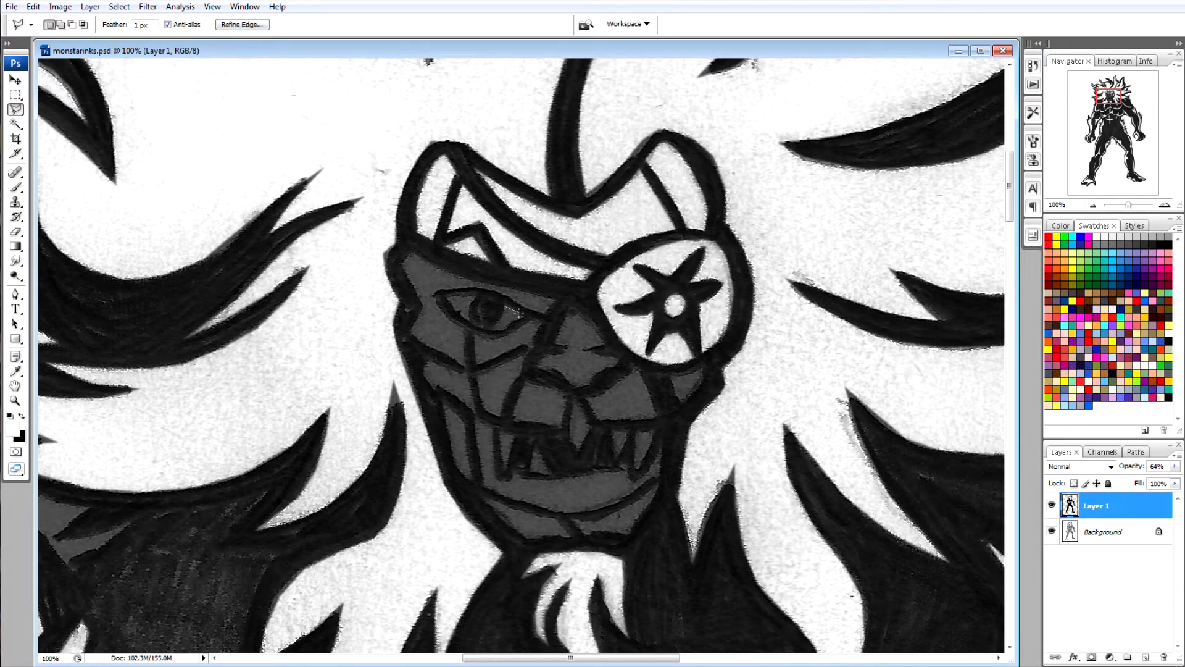
Outline the whites on both sides of the open eye's iris and delete them from Layer 1.
{"action": "left_click", "coordinate": [490, 331]}
{"action": "left_click", "coordinate": [503, 323]}
{"action": "left_click", "coordinate": [505, 306]}
{"action": "key", "text": "Delete"}
{"action": "key", "text": "ctrl+d"}
{"action": "left_click", "coordinate": [476, 297]}
{"action": "key", "text": "Delete"}
{"action": "key", "text": "ctrl+d"}
Outline the face area surrounding the open eye, leaving out the eye and the vertical scar line, and delete it from Layer 1.
{"action": "left_click", "coordinate": [544, 314]}
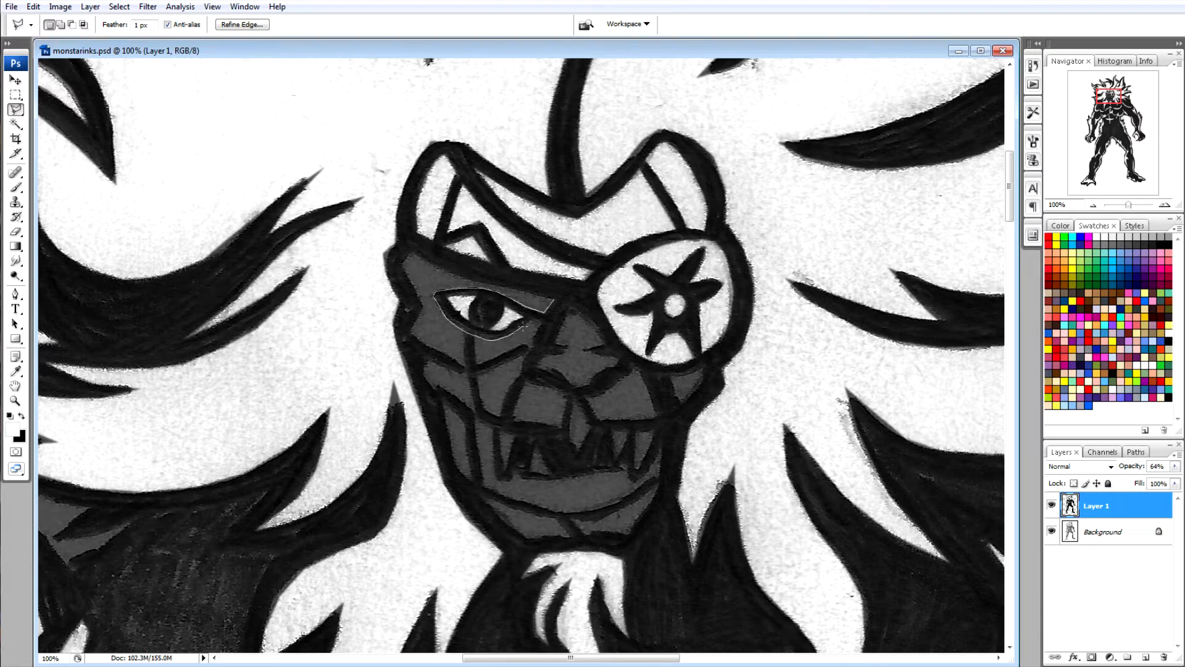
{"action": "left_click", "coordinate": [530, 347]}
{"action": "left_click", "coordinate": [467, 364]}
{"action": "left_click", "coordinate": [423, 309]}
{"action": "left_click", "coordinate": [407, 256]}
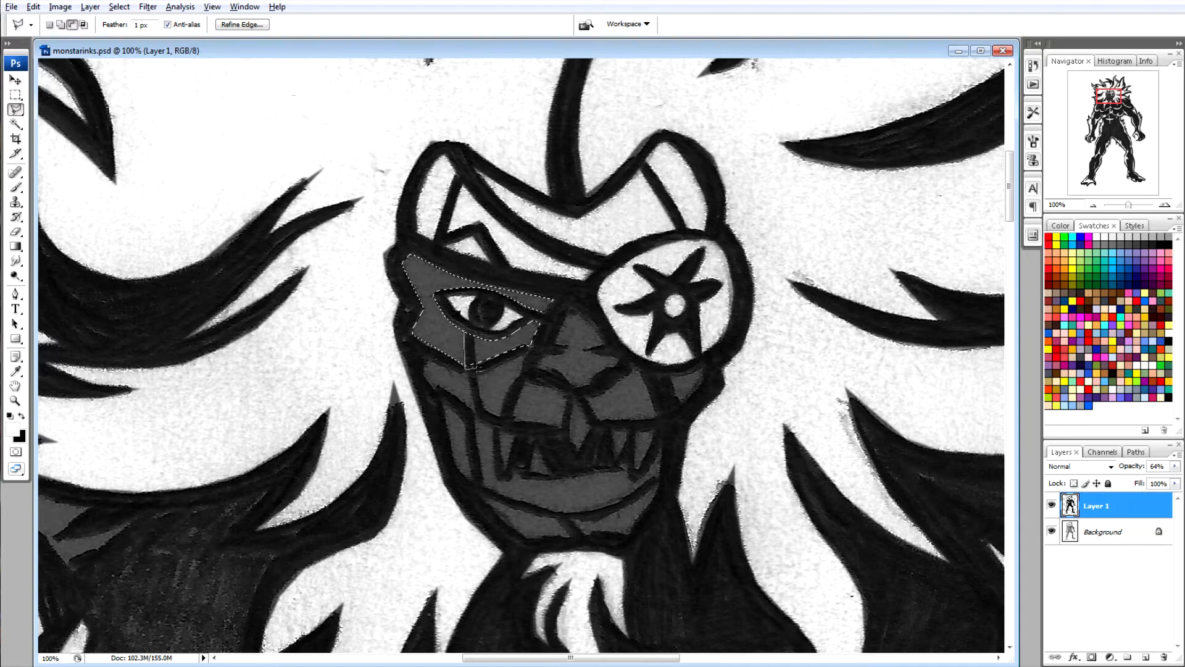
{"action": "key", "text": "Delete"}
{"action": "key", "text": "ctrl+d"}
Outline the cheek areas on both sides of the vertical scar line below the open eye and delete them from Layer 1.
{"action": "left_click", "coordinate": [478, 374]}
{"action": "left_click", "coordinate": [478, 374]}
{"action": "key", "text": "Delete"}
{"action": "left_click", "coordinate": [422, 358]}
{"action": "left_click", "coordinate": [435, 389]}
{"action": "left_click", "coordinate": [474, 411]}
{"action": "left_click", "coordinate": [467, 375]}
{"action": "left_click", "coordinate": [461, 402], "text": "alt"}
{"action": "left_click", "coordinate": [420, 371]}
{"action": "double_click", "coordinate": [432, 403]}
{"action": "key", "text": "Delete"}
Outline the narrow jaw sliver beneath the left cheek and delete it from Layer 1.
{"action": "left_click", "coordinate": [443, 405]}
{"action": "left_click", "coordinate": [464, 421]}
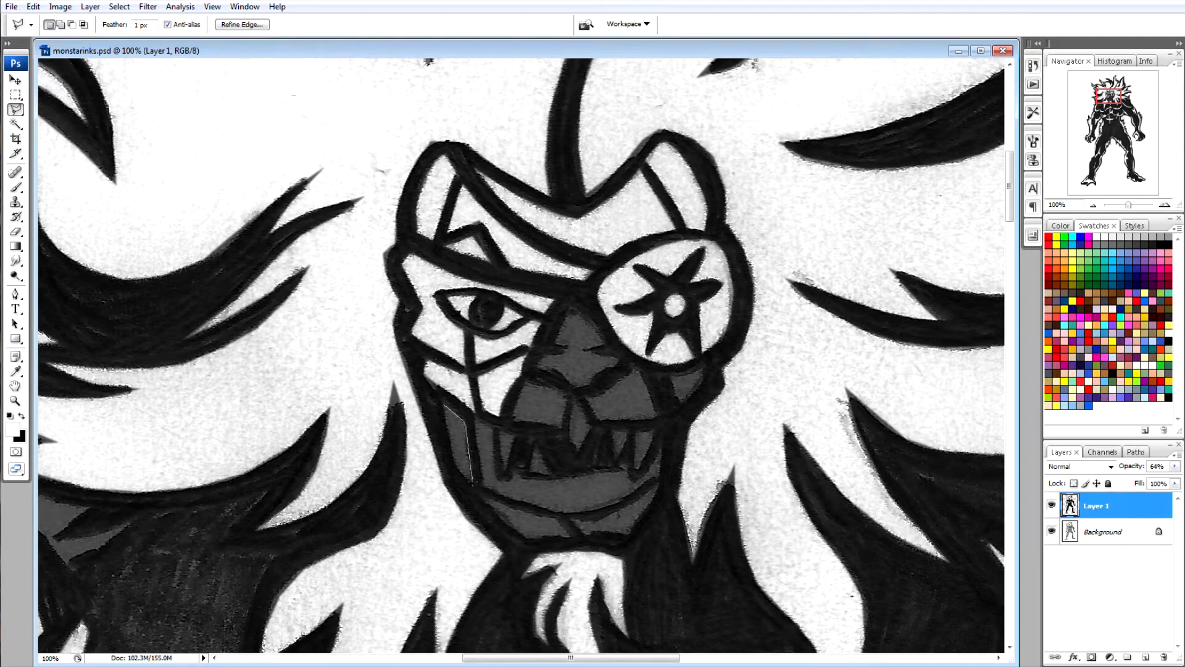
{"action": "left_click", "coordinate": [444, 407]}
{"action": "key", "text": "Delete"}
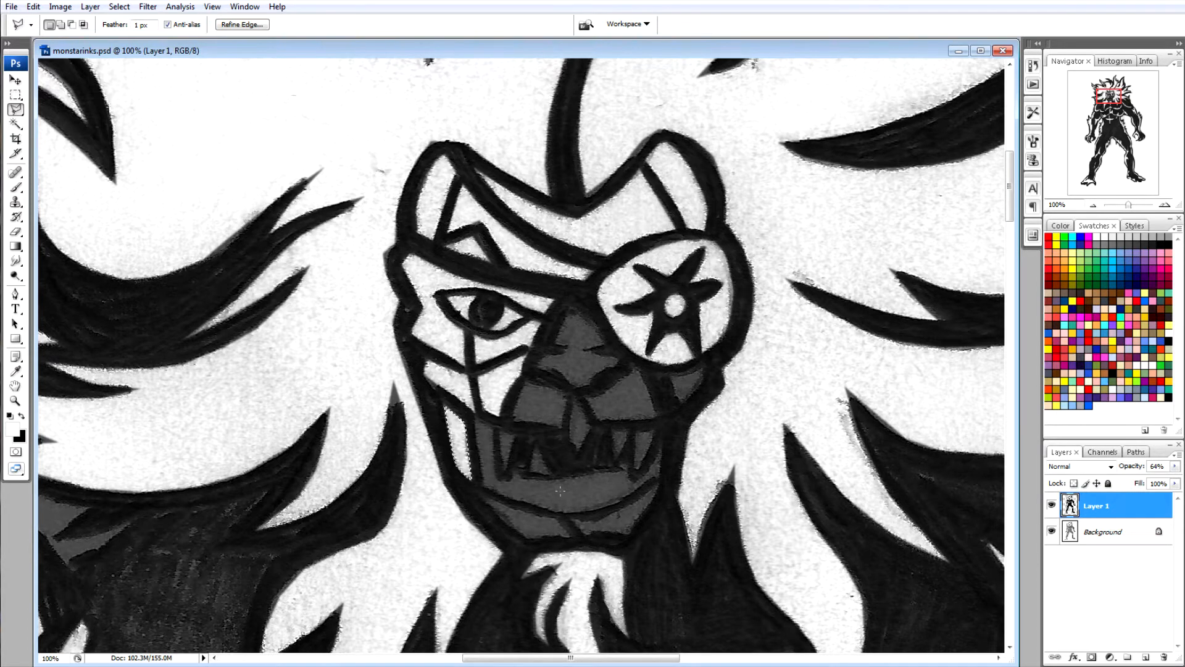
Outline the nose and the pointed center tooth beneath it, deleting each from Layer 1.
{"action": "left_click", "coordinate": [557, 342]}
{"action": "left_click", "coordinate": [567, 350]}
{"action": "key", "text": "Delete"}
{"action": "left_click", "coordinate": [571, 400]}
{"action": "left_click", "coordinate": [576, 453]}
{"action": "left_click", "coordinate": [591, 425]}
{"action": "left_click", "coordinate": [583, 407]}
{"action": "left_click", "coordinate": [574, 400]}
{"action": "key", "text": "Delete"}
Outline the upper lip patches on both sides of the center tooth, deleting each from Layer 1.
{"action": "left_click", "coordinate": [565, 399]}
{"action": "left_click", "coordinate": [562, 427]}
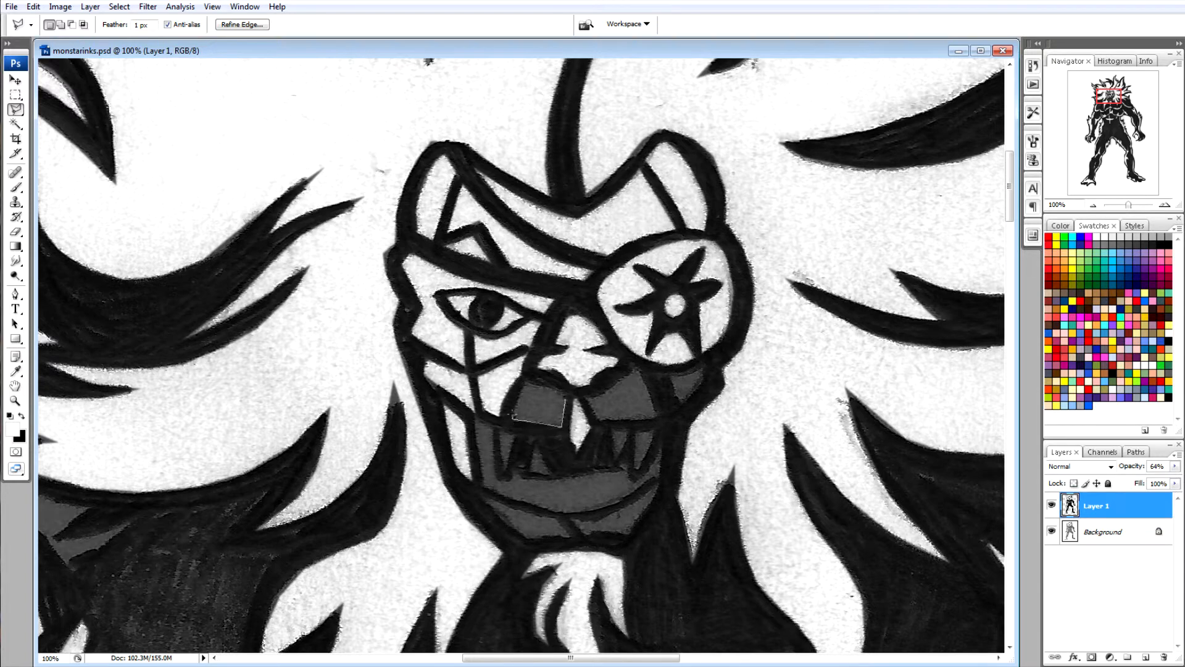
{"action": "left_click", "coordinate": [565, 398]}
{"action": "key", "text": "Delete"}
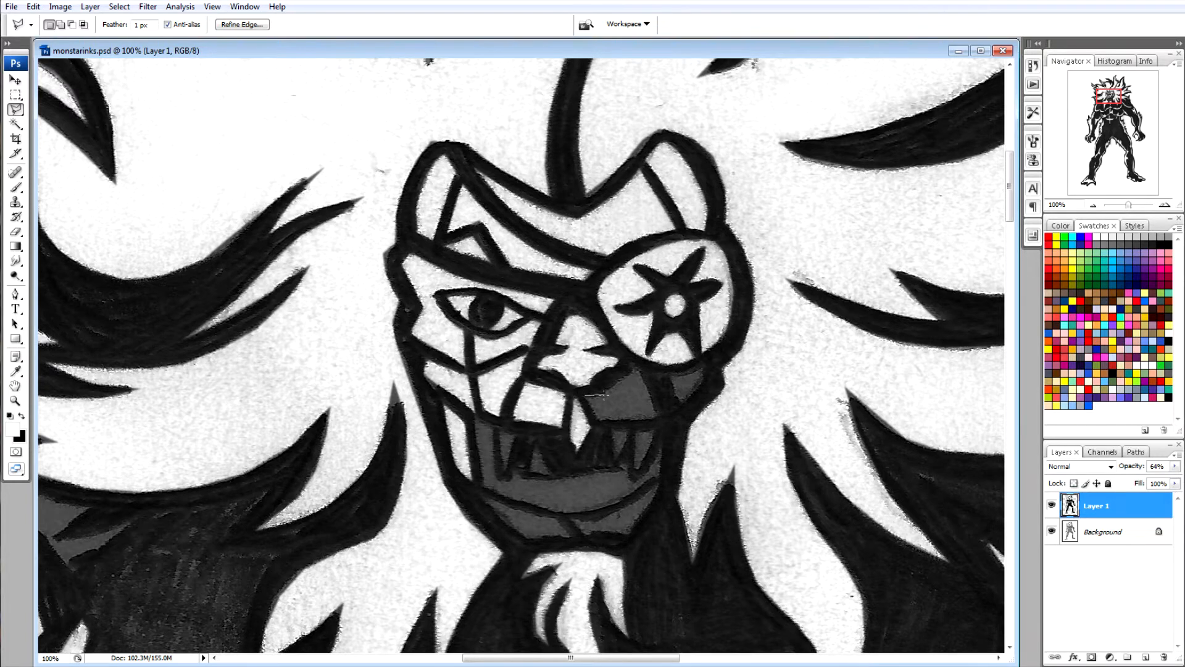
{"action": "left_click", "coordinate": [633, 368]}
{"action": "left_click", "coordinate": [654, 418]}
{"action": "left_click", "coordinate": [595, 421]}
{"action": "left_click", "coordinate": [586, 397]}
{"action": "key", "text": "Delete"}
Outline the small cheek patch beneath the eye patch and delete it from Layer 1.
{"action": "left_click", "coordinate": [673, 375]}
{"action": "left_click", "coordinate": [702, 386]}
{"action": "left_click", "coordinate": [704, 368]}
{"action": "key", "text": "Delete"}
Outline the chin below the lower lip, subtract its short crease line, and delete the selection from Layer 1.
{"action": "left_click", "coordinate": [480, 495]}
{"action": "left_click", "coordinate": [516, 509]}
{"action": "left_click", "coordinate": [543, 517]}
{"action": "left_click", "coordinate": [569, 520]}
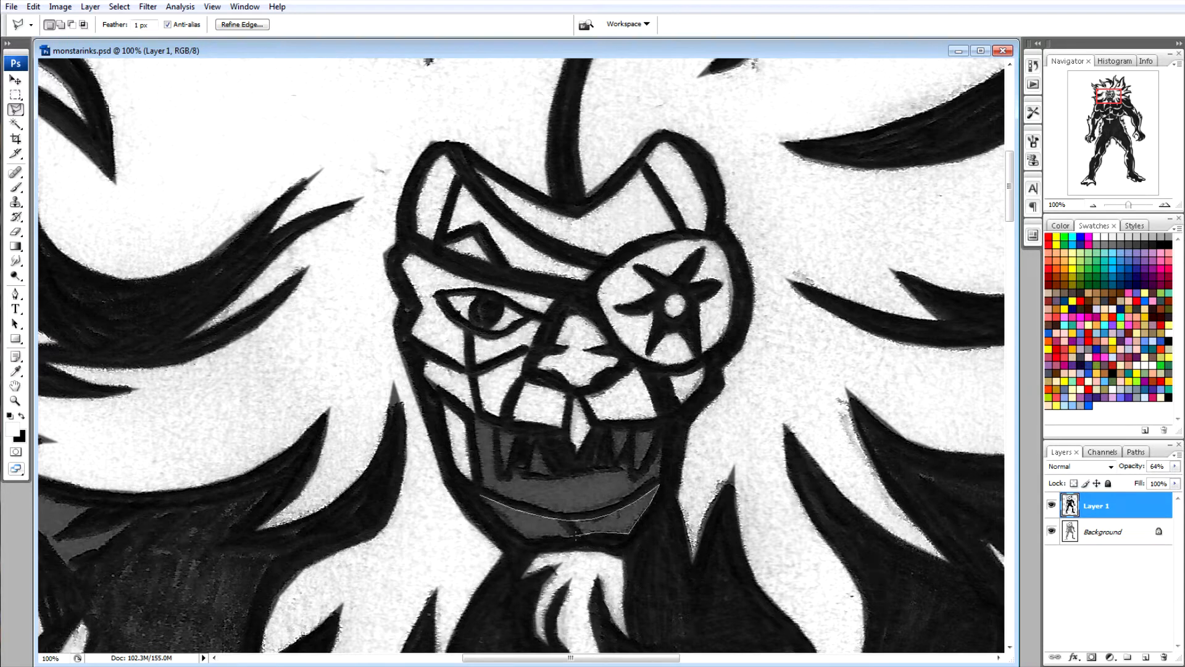
{"action": "left_click", "coordinate": [481, 495]}
{"action": "left_click", "coordinate": [555, 516], "text": "alt"}
{"action": "left_click", "coordinate": [575, 542]}
{"action": "left_click", "coordinate": [587, 538]}
{"action": "left_click", "coordinate": [570, 516]}
{"action": "left_click", "coordinate": [556, 516]}
{"action": "key", "text": "Delete"}
{"action": "key", "text": "ctrl+d"}
Outline the upper fang and the small lower tooth on the left side of the mouth, deleting each from Layer 1.
{"action": "left_click", "coordinate": [500, 433]}
{"action": "key", "text": "Delete"}
{"action": "key", "text": "ctrl+d"}
{"action": "left_click", "coordinate": [533, 439]}
{"action": "left_click", "coordinate": [530, 472]}
{"action": "left_click", "coordinate": [551, 472]}
{"action": "left_click", "coordinate": [535, 441]}
{"action": "key", "text": "Delete"}
{"action": "key", "text": "ctrl+d"}
Outline the two fangs on the right side of the mouth, deleting each from Layer 1.
{"action": "left_click", "coordinate": [612, 430]}
{"action": "left_click", "coordinate": [615, 462]}
{"action": "left_click", "coordinate": [627, 431]}
{"action": "left_click", "coordinate": [613, 429]}
{"action": "key", "text": "Delete"}
{"action": "key", "text": "ctrl+d"}
{"action": "left_click", "coordinate": [635, 470]}
{"action": "left_click", "coordinate": [654, 431]}
{"action": "left_click", "coordinate": [637, 431]}
{"action": "key", "text": "Delete"}
{"action": "key", "text": "ctrl+d"}
Outline the light band around the lower mouth opening between the teeth and lower lip, and delete it from Layer 1.
{"action": "left_click", "coordinate": [492, 426]}
{"action": "left_click", "coordinate": [483, 487]}
{"action": "left_click", "coordinate": [543, 509]}
{"action": "left_click", "coordinate": [588, 512]}
{"action": "left_click", "coordinate": [623, 497]}
{"action": "left_click", "coordinate": [661, 442]}
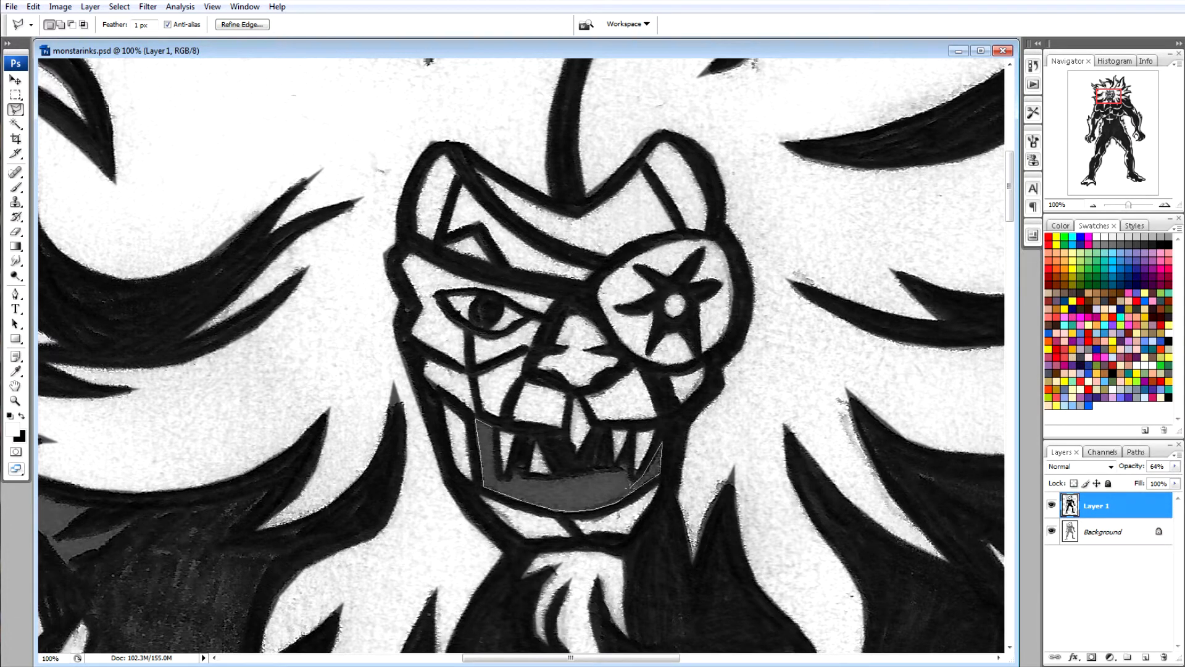
{"action": "left_click", "coordinate": [622, 467]}
{"action": "left_click", "coordinate": [516, 468]}
{"action": "left_click", "coordinate": [503, 484]}
{"action": "left_click", "coordinate": [492, 426]}
{"action": "key", "text": "Delete"}
{"action": "key", "text": "ctrl+d"}
Add a white-filled layer directly above the Background and set Layer 1's opacity to 100%.
{"action": "left_click", "coordinate": [1102, 532]}
{"action": "left_click", "coordinate": [1146, 657]}
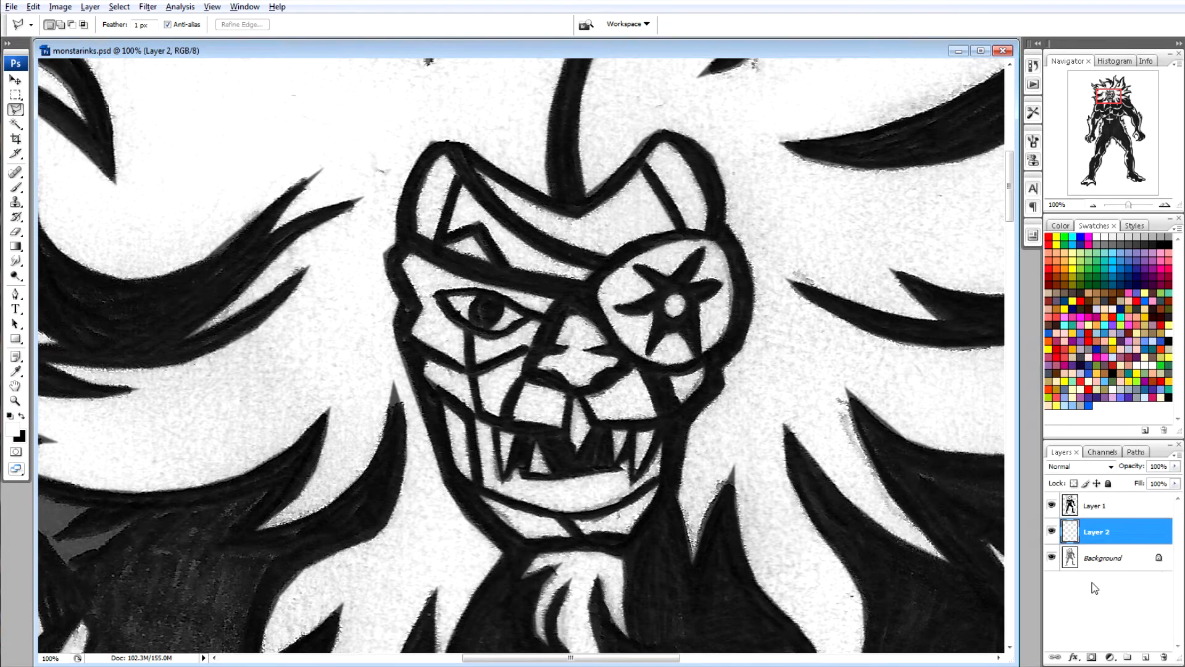
{"action": "key", "text": "ctrl+minus"}
{"action": "key", "text": "ctrl+minus"}
{"action": "key", "text": "ctrl+minus"}
{"action": "left_click", "coordinate": [1096, 505]}
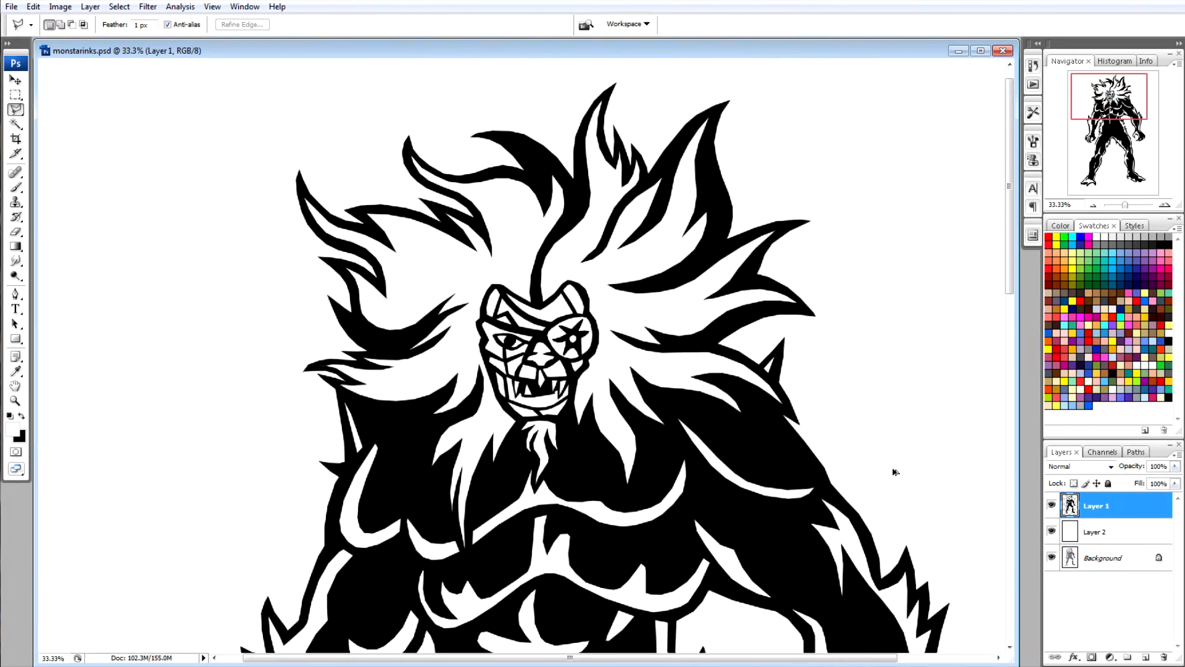
Examine the inked figure against white, from the whole body to the face and mane up close.
{"action": "key", "text": "ctrl+minus"}
{"action": "key", "text": "ctrl+minus"}
{"action": "key", "text": "ctrl+minus"}
{"action": "key", "text": "ctrl+plus"}
{"action": "key", "text": "ctrl+plus"}
{"action": "key", "text": "ctrl+plus"}
{"action": "key", "text": "ctrl+plus"}
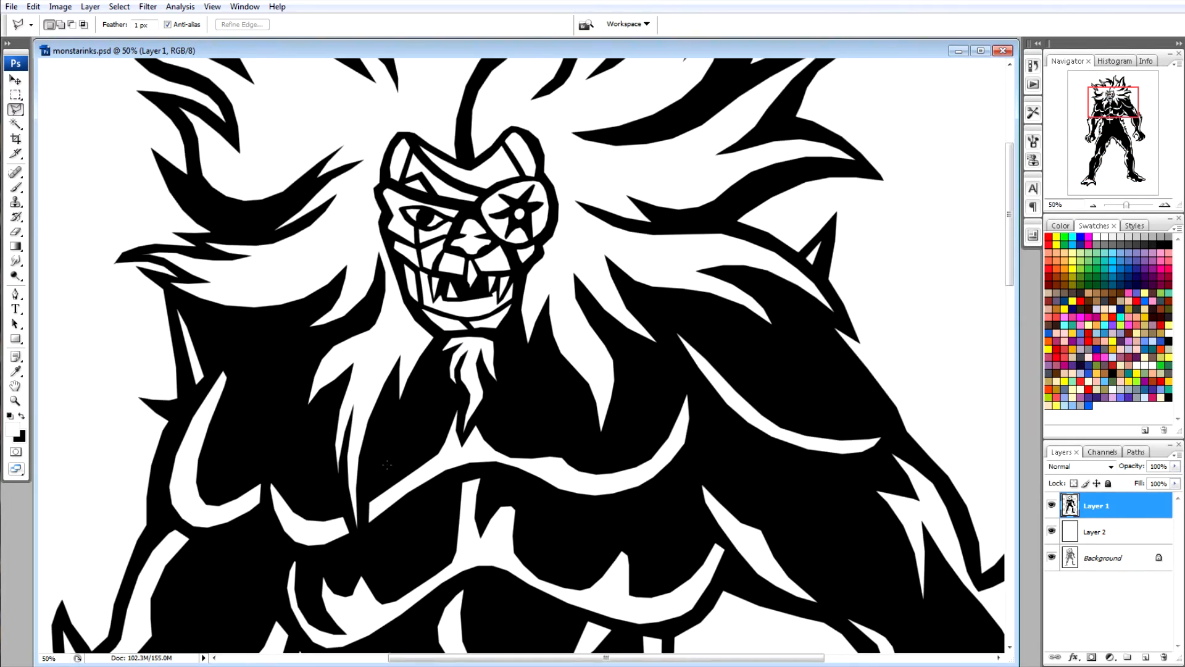
{"action": "key", "text": "ctrl+plus"}
{"action": "scroll", "coordinate": [728, 493], "scroll_direction": "up", "scroll_amount": 10}
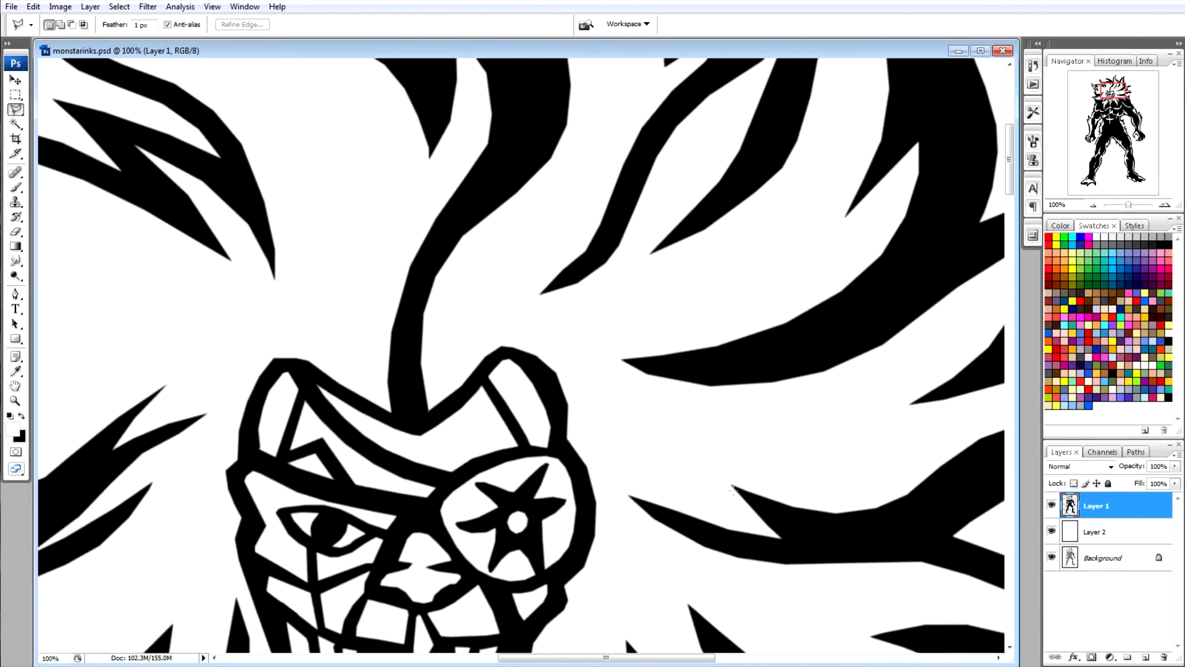
{"action": "key", "text": "ctrl+minus"}
{"action": "key", "text": "ctrl+minus"}
{"action": "key", "text": "ctrl+minus"}
{"action": "key", "text": "ctrl+minus"}
{"action": "key", "text": "ctrl+minus"}
{"action": "key", "text": "ctrl+minus"}
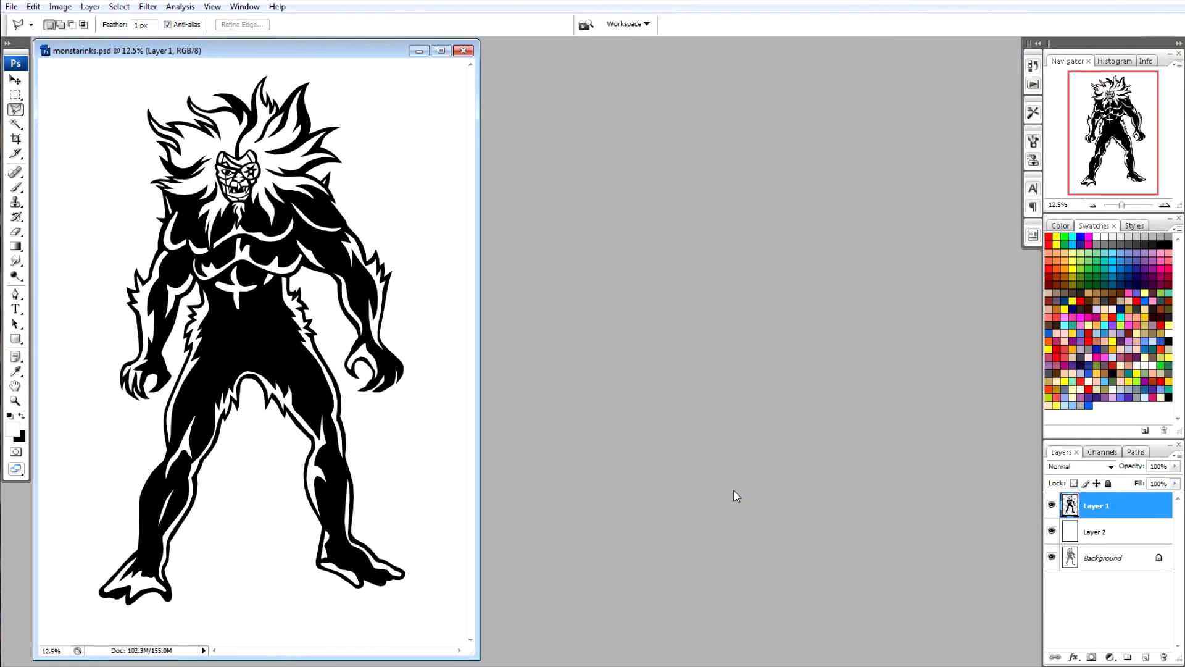
Hide Layer 2 and the Background so only Layer 1 is displayed.
{"action": "left_click", "coordinate": [1051, 531]}
{"action": "left_click", "coordinate": [1051, 558]}
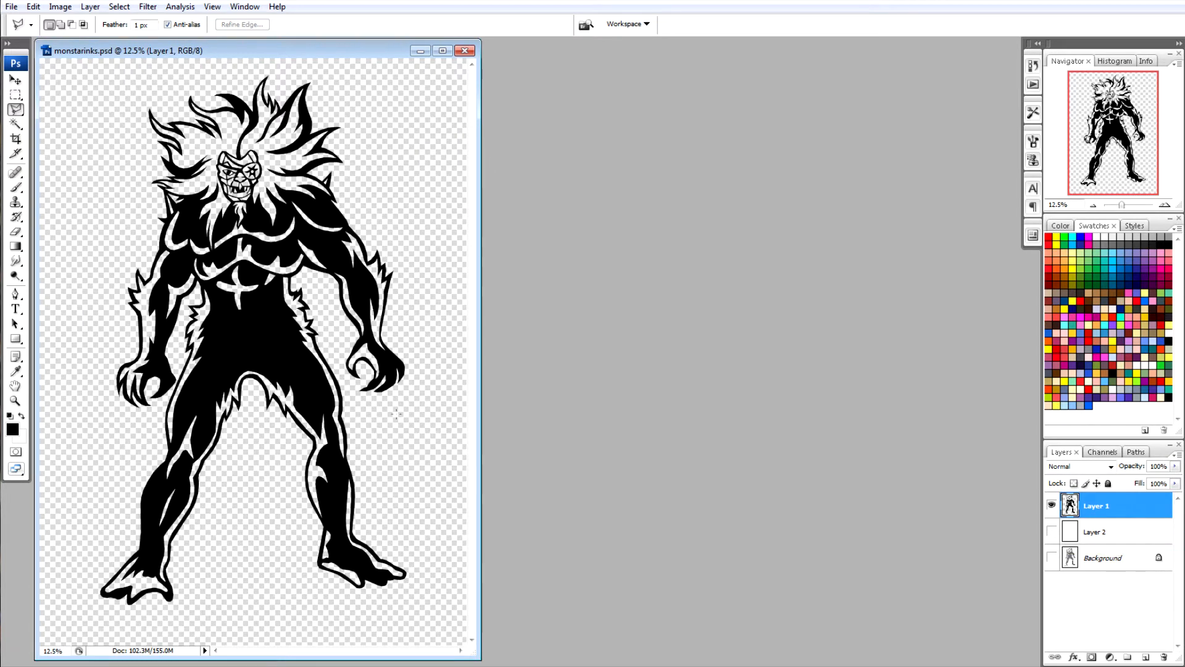
Examine the mane and face cut-outs of Layer 1 up close against the transparent backdrop.
{"action": "left_click", "coordinate": [15, 400]}
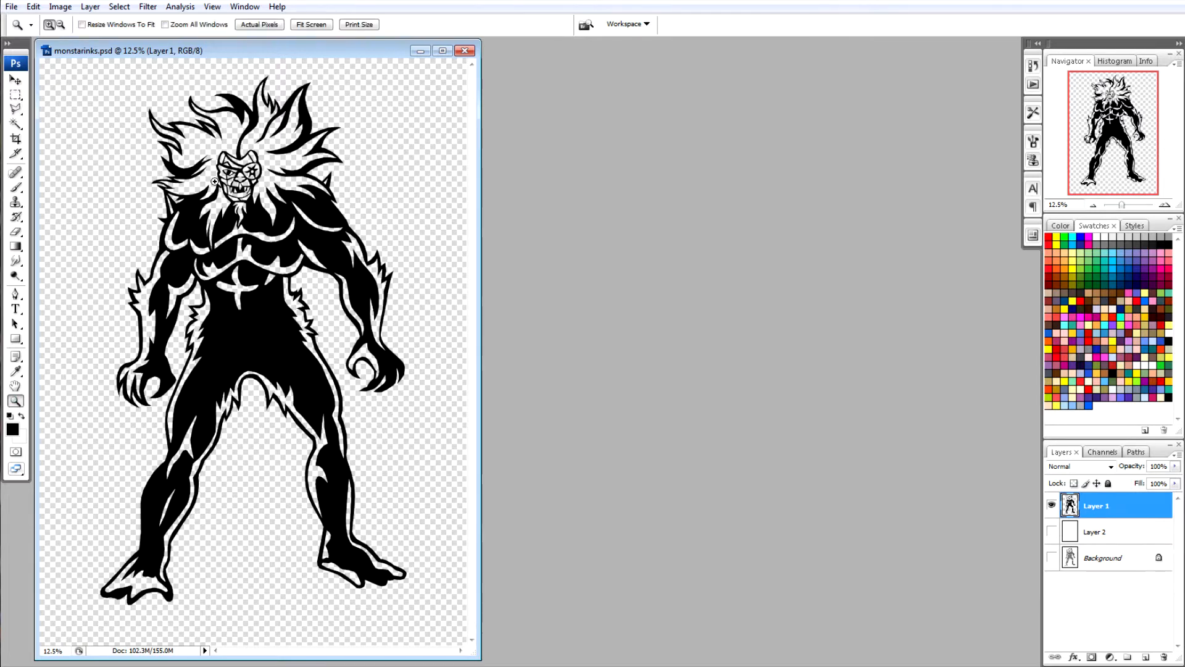
{"action": "left_click", "coordinate": [192, 150]}
{"action": "left_click", "coordinate": [221, 171]}
{"action": "left_click", "coordinate": [287, 213]}
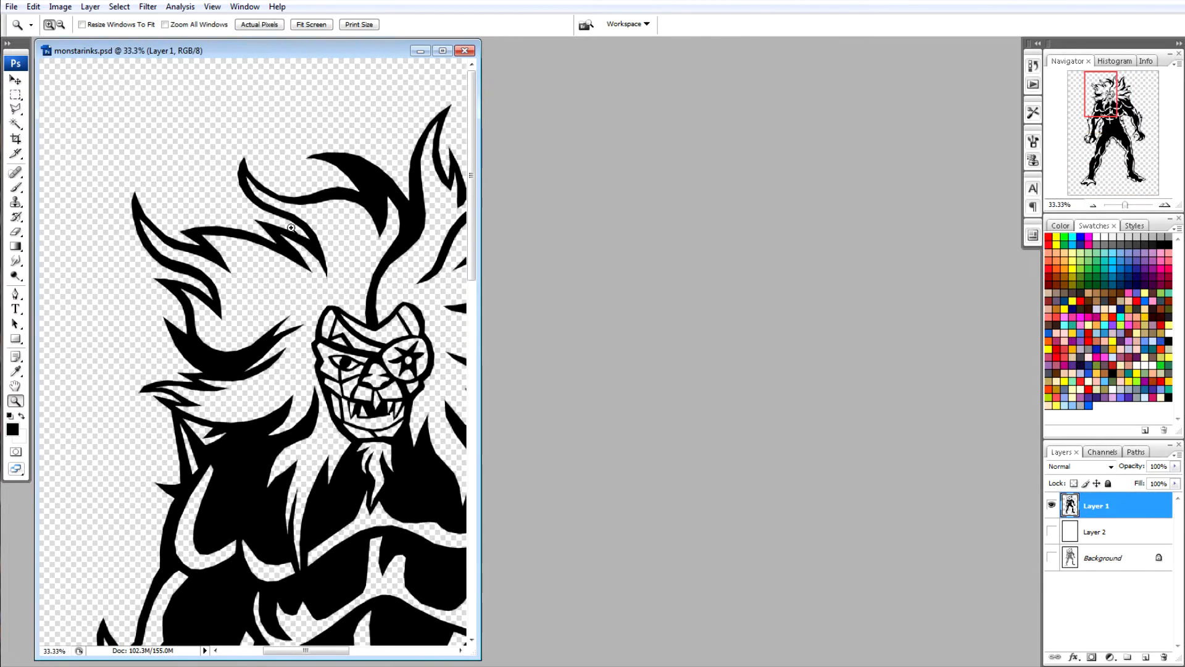
{"action": "left_click", "coordinate": [286, 252]}
{"action": "left_click", "coordinate": [321, 317]}
{"action": "left_click", "coordinate": [317, 333]}
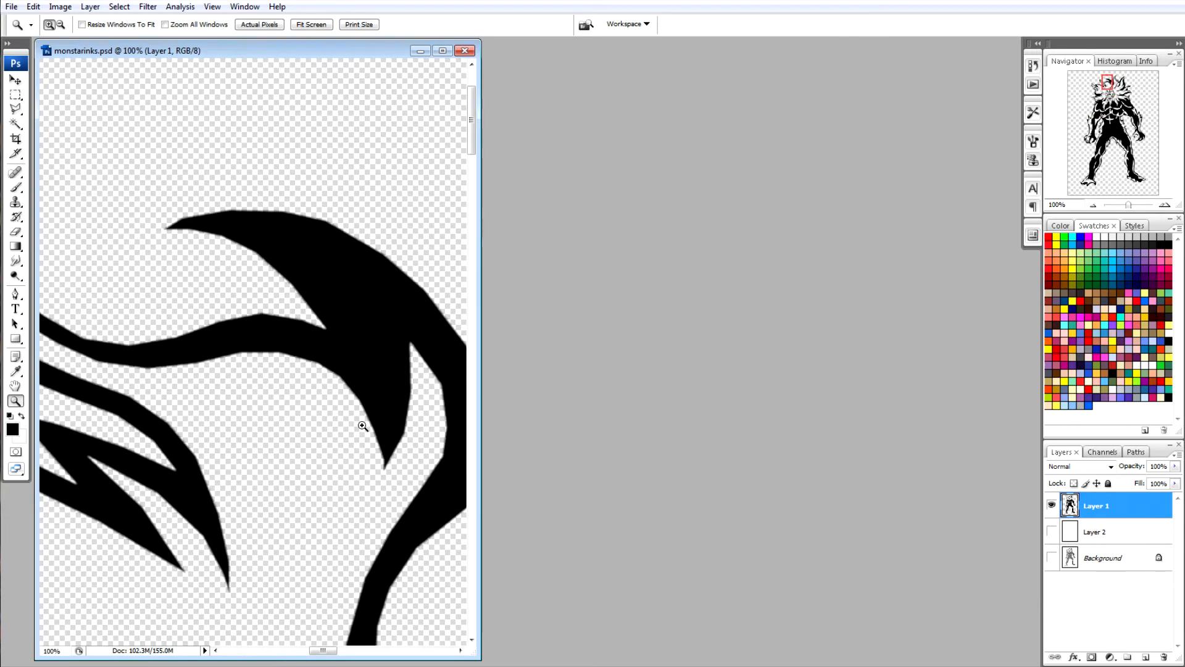
{"action": "left_click_drag", "start_coordinate": [481, 403], "coordinate": [1008, 403]}
{"action": "key", "text": "ctrl+minus"}
{"action": "key", "text": "ctrl+minus"}
{"action": "key", "text": "ctrl+minus"}
{"action": "key", "text": "ctrl+minus"}
{"action": "key", "text": "ctrl+minus"}
{"action": "key", "text": "ctrl+minus"}
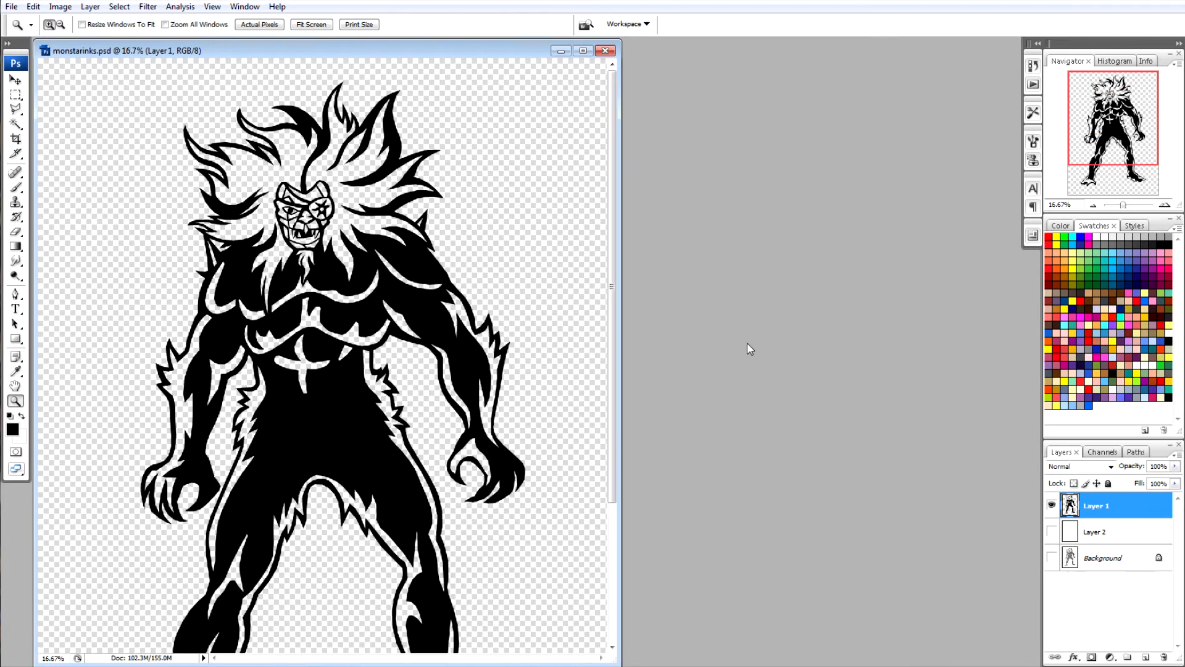
Add a black-filled layer directly above the Background and hide it.
{"action": "left_click", "coordinate": [1105, 556]}
{"action": "left_click", "coordinate": [1145, 657]}
{"action": "key", "text": "alt+BackSpace"}
{"action": "left_click", "coordinate": [1052, 557]}
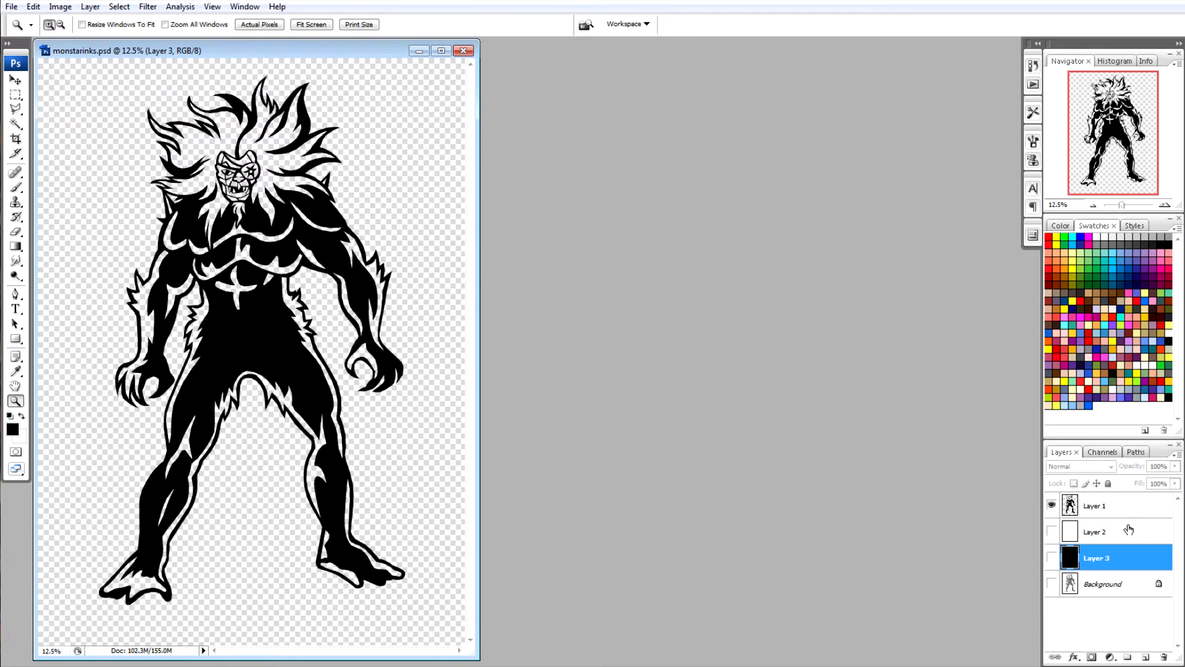
Add an empty layer above Layer 2, and select the transparent area surrounding the figure on Layer 1 with the Magic Wand.
{"action": "left_click", "coordinate": [1104, 534]}
{"action": "left_click", "coordinate": [1144, 657]}
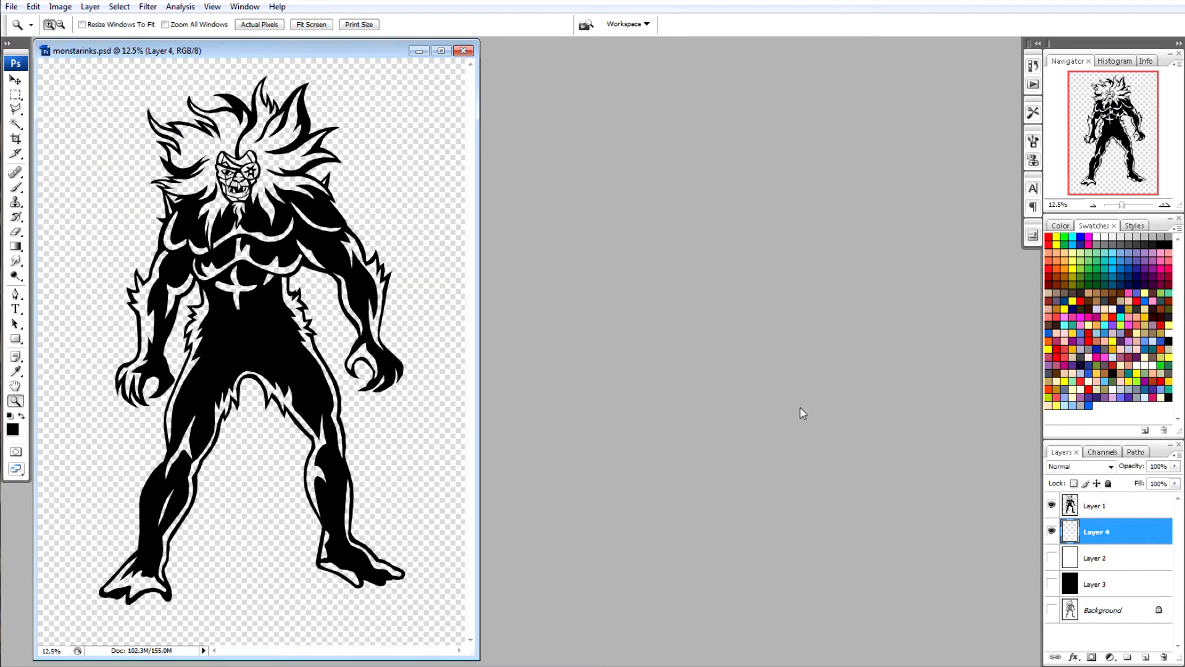
{"action": "left_click", "coordinate": [16, 123]}
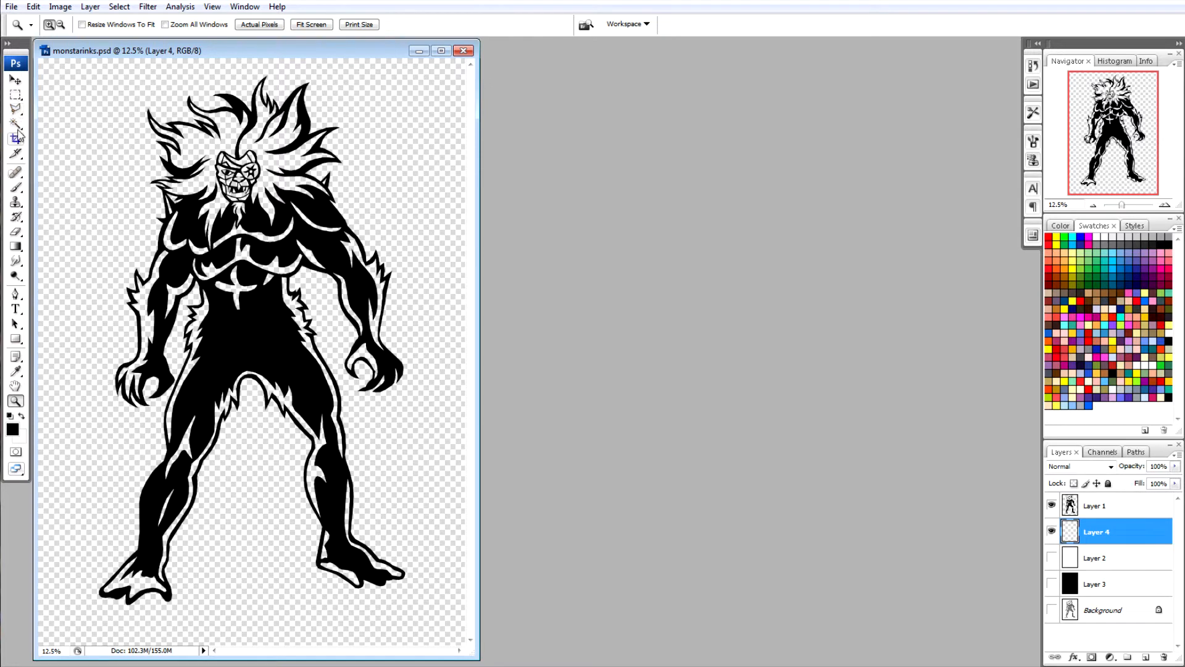
{"action": "left_click", "coordinate": [378, 125]}
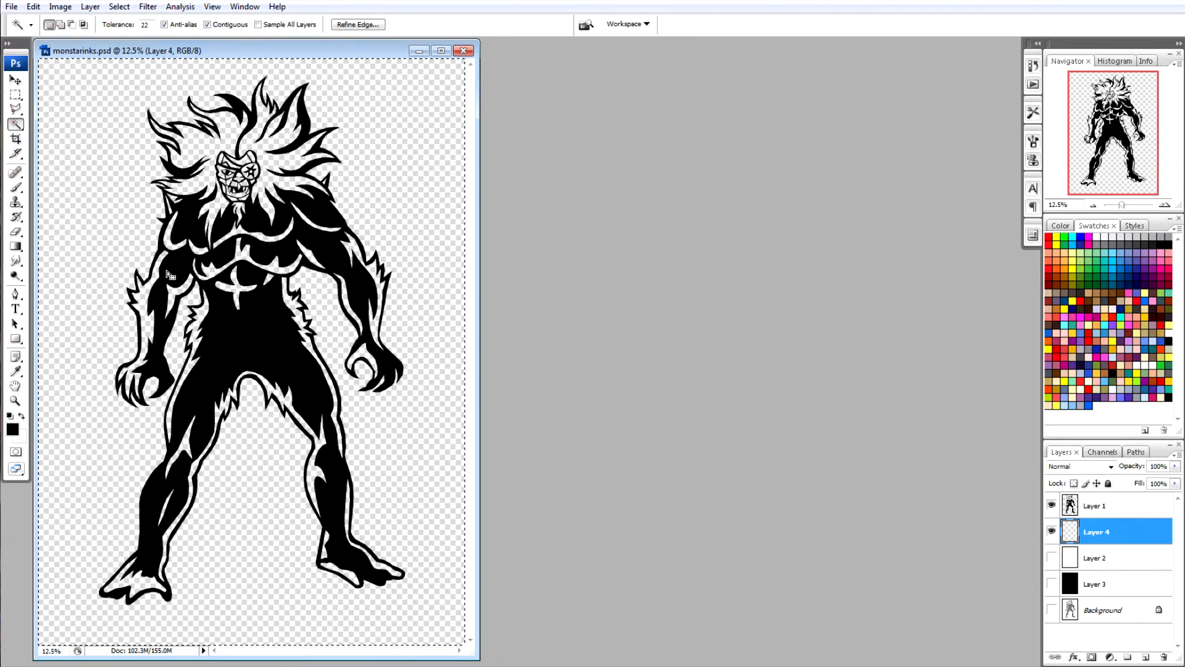
{"action": "left_click", "coordinate": [1102, 506]}
{"action": "left_click", "coordinate": [376, 158]}
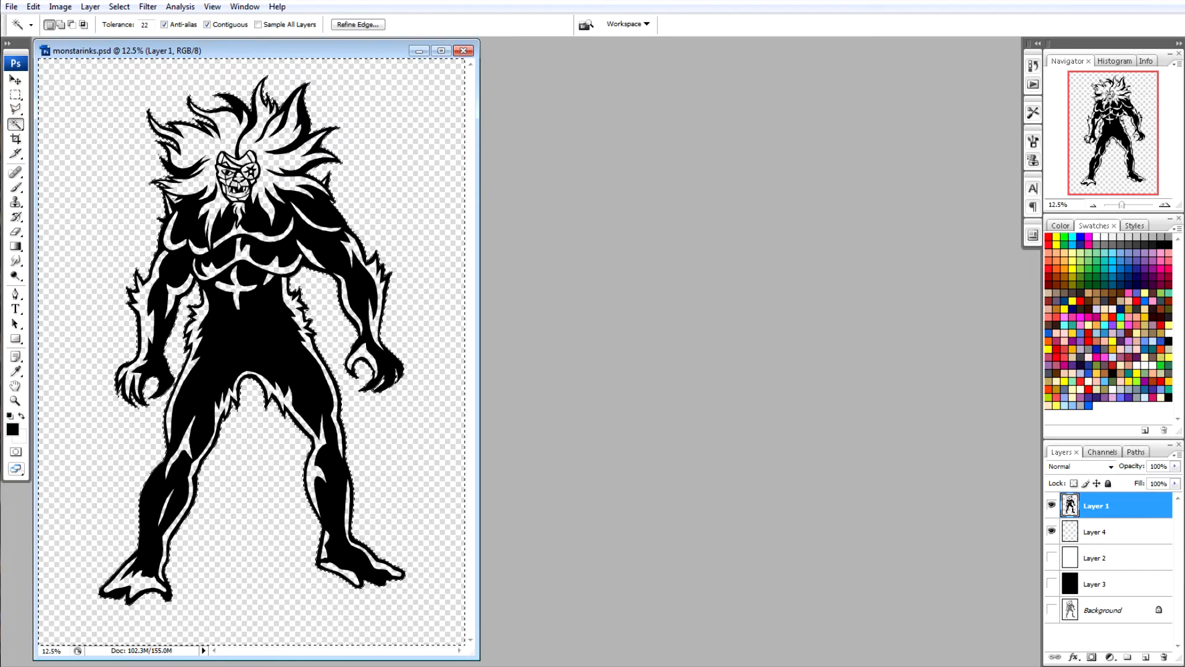
Invert the selection to cover the whole figure and contract it slightly.
{"action": "left_click", "coordinate": [119, 6]}
{"action": "left_click", "coordinate": [130, 59]}
{"action": "left_click", "coordinate": [119, 6]}
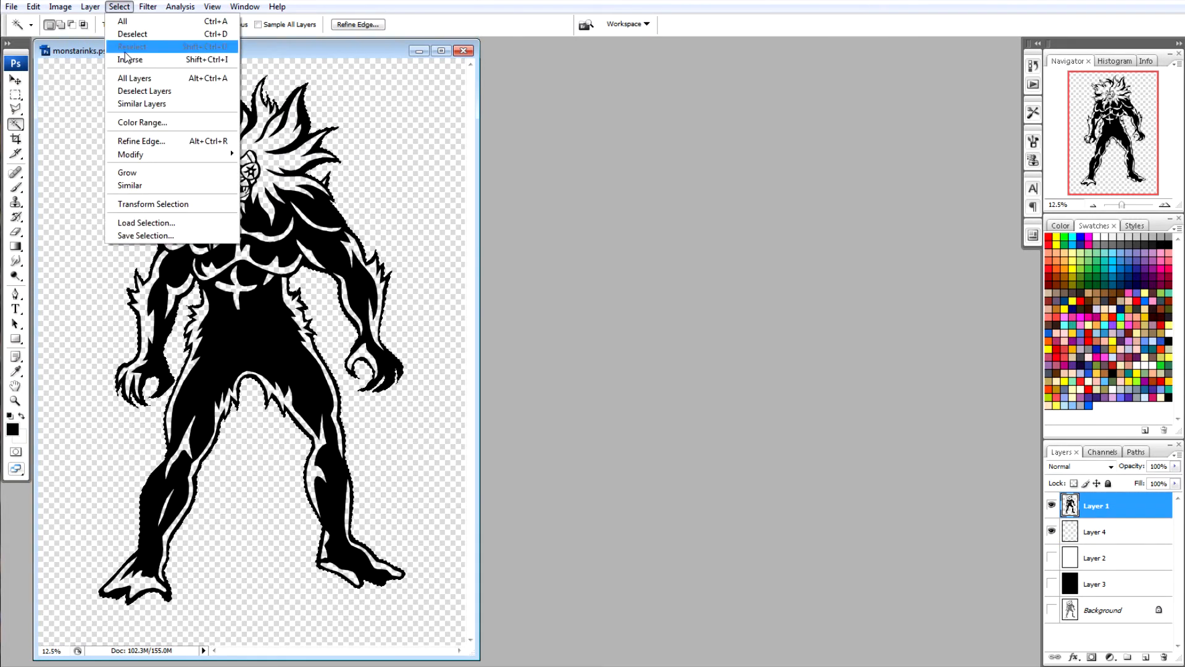
{"action": "mouse_move", "coordinate": [126, 154]}
{"action": "left_click", "coordinate": [265, 191]}
{"action": "left_click", "coordinate": [678, 212]}
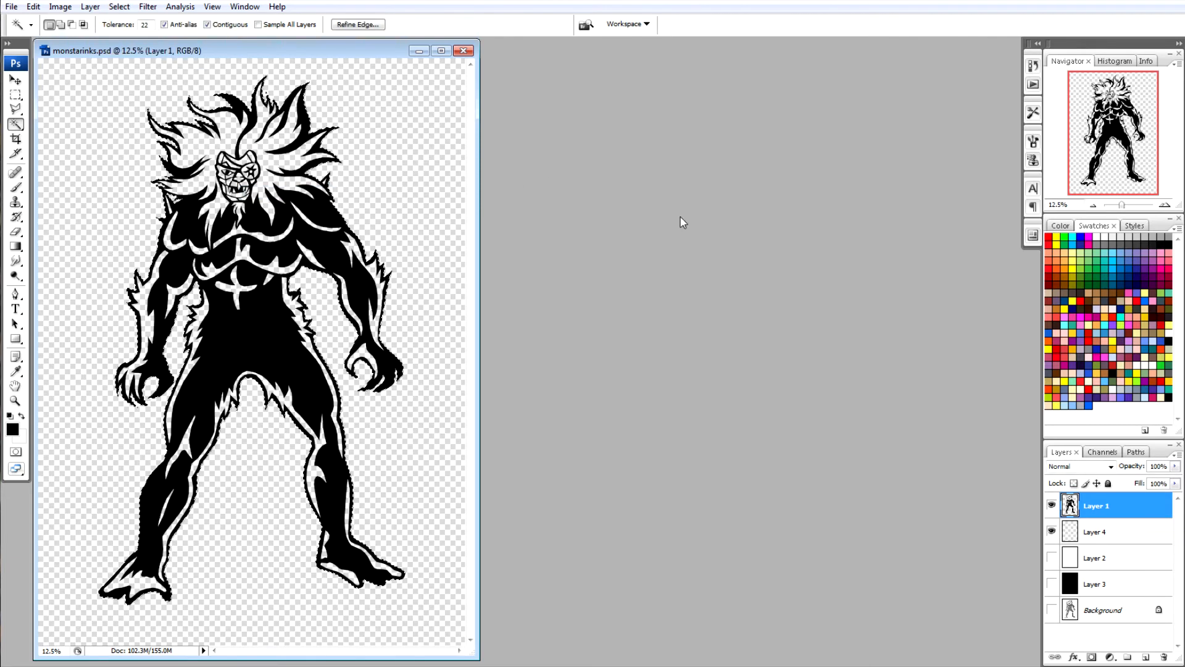
Fill the contracted figure selection with white on Layer 4, preview it over the black Layer 3, and deselect.
{"action": "key", "text": "ctrl+d"}
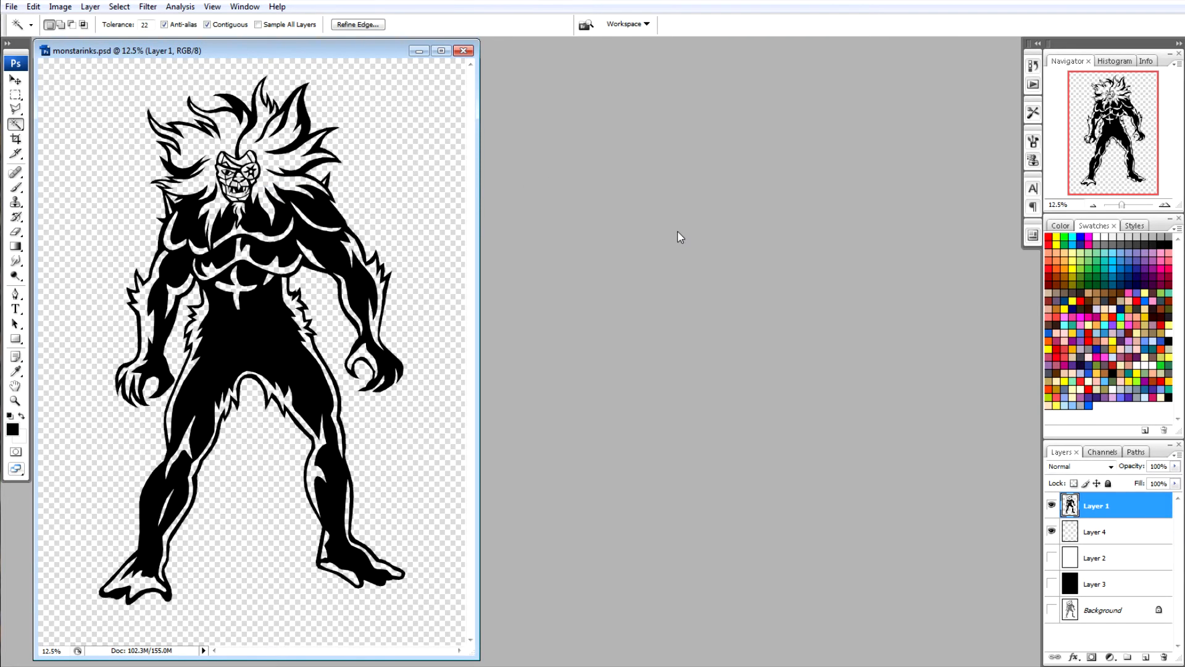
{"action": "left_click", "coordinate": [1115, 530]}
{"action": "left_click", "coordinate": [22, 415]}
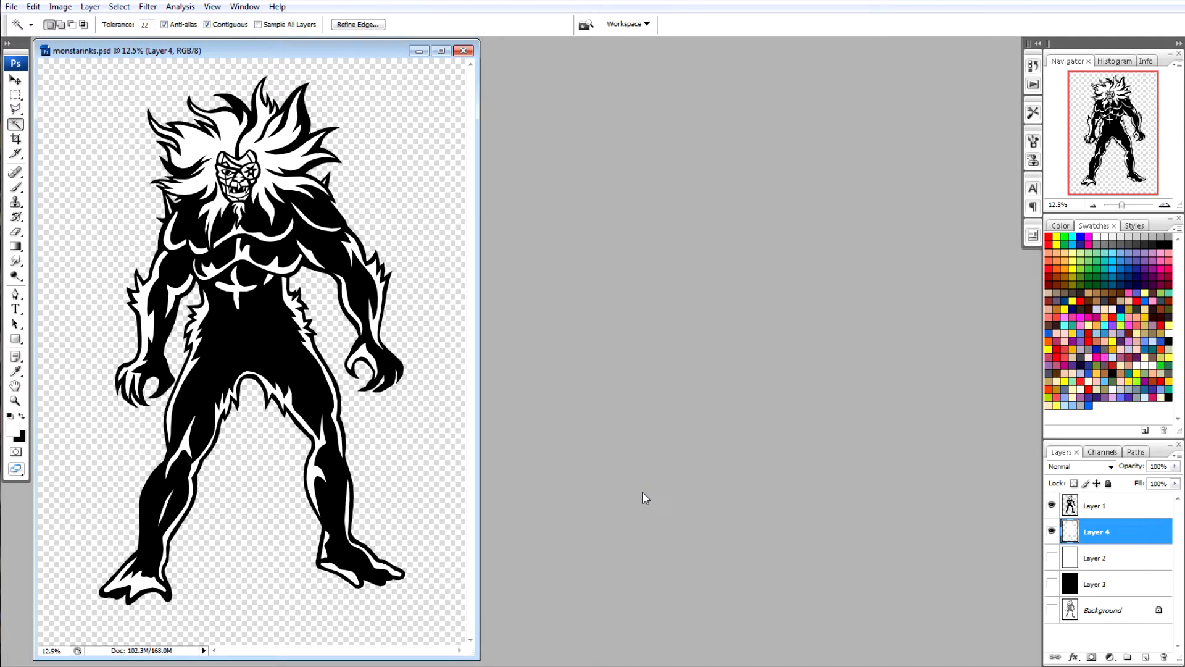
{"action": "left_click", "coordinate": [1051, 584]}
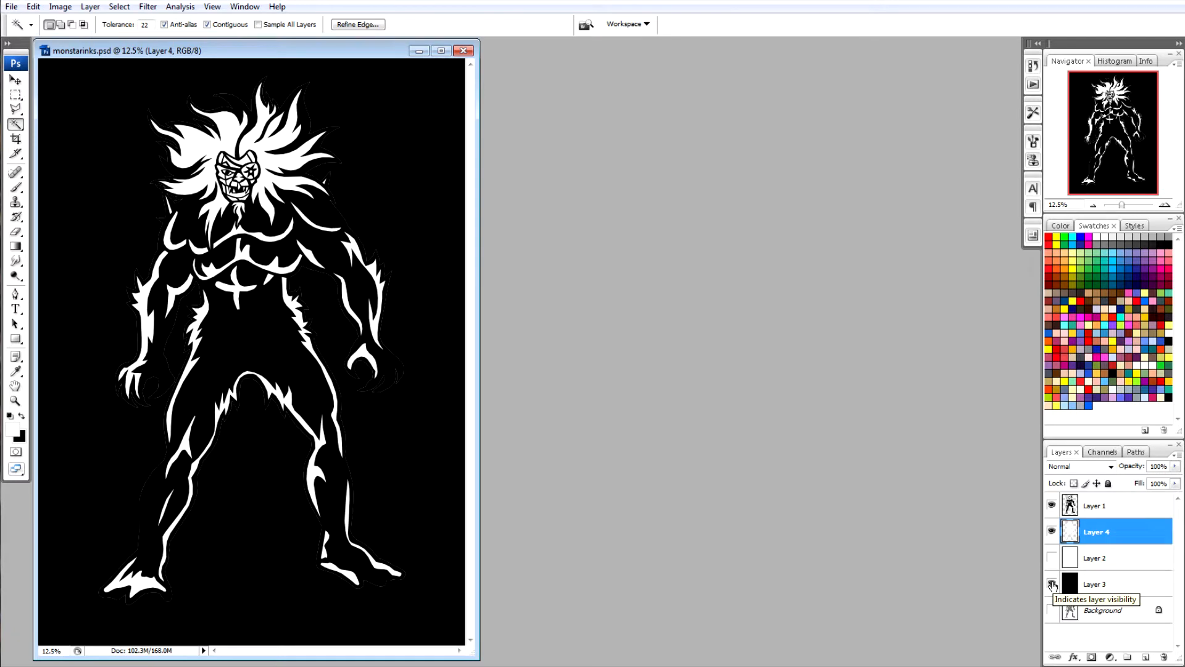
{"action": "left_click", "coordinate": [1051, 584]}
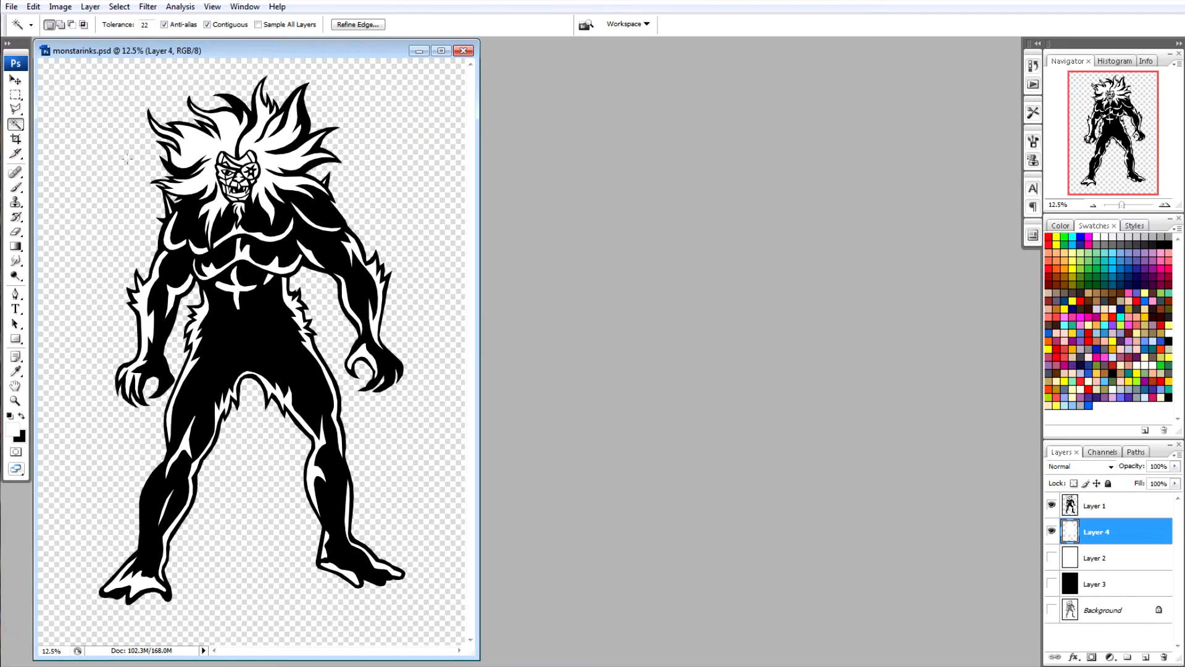
{"action": "key", "text": "ctrl+d"}
Try shifting Layer 4 and Layer 1 sideways to compare the inks with their white backing, and undo the shift.
{"action": "left_click", "coordinate": [15, 80]}
{"action": "mouse_move", "coordinate": [256, 242]}
{"action": "left_mouse_down"}
{"action": "mouse_move", "coordinate": [189, 246]}
{"action": "mouse_move", "coordinate": [416, 235]}
{"action": "mouse_move", "coordinate": [197, 243]}
{"action": "mouse_move", "coordinate": [241, 243]}
{"action": "left_mouse_up"}
{"action": "left_click", "coordinate": [1105, 510]}
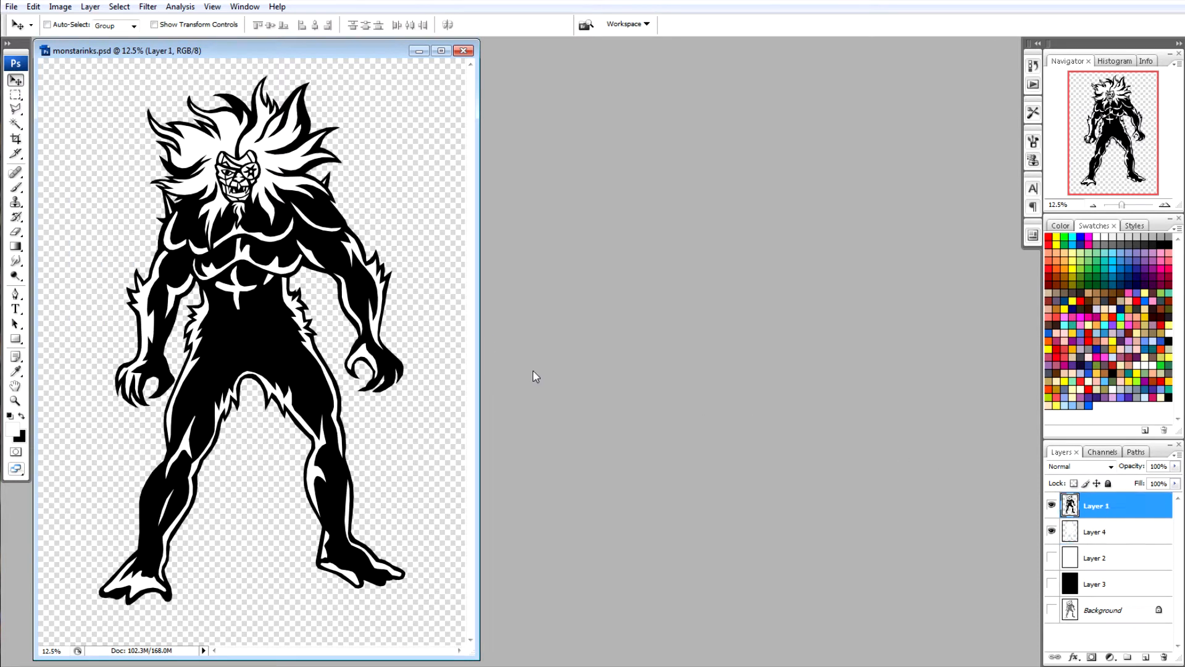
{"action": "mouse_move", "coordinate": [255, 288]}
{"action": "left_mouse_down"}
{"action": "mouse_move", "coordinate": [322, 289]}
{"action": "mouse_move", "coordinate": [271, 288]}
{"action": "left_mouse_up"}
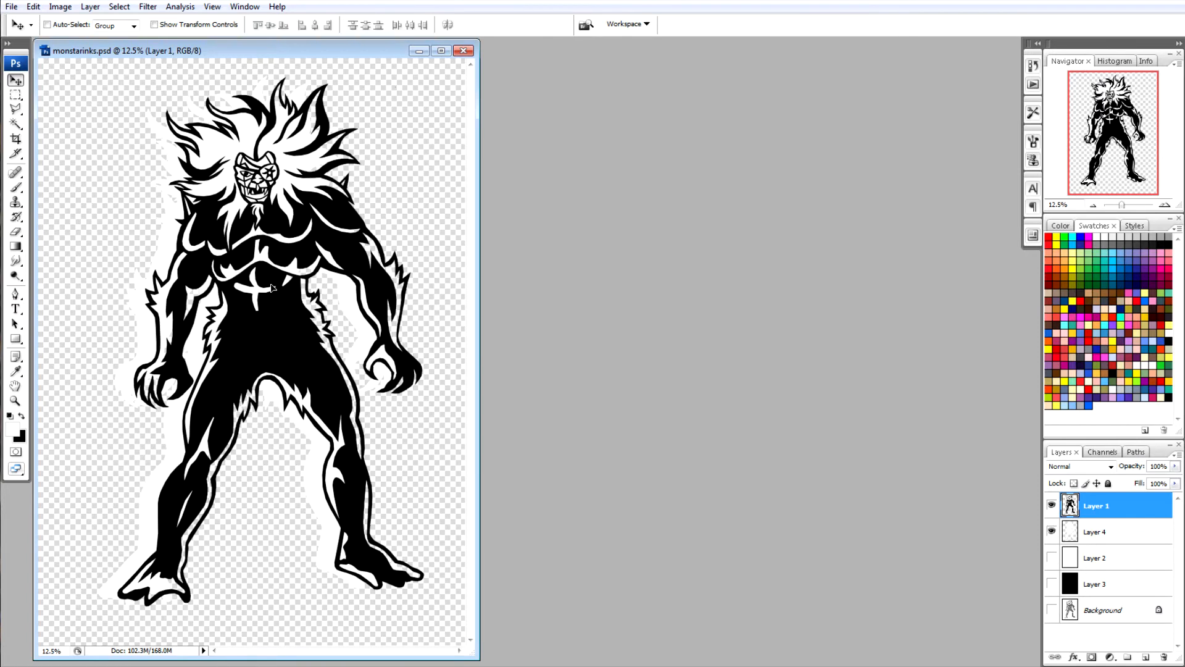
{"action": "key", "text": "ctrl+z"}
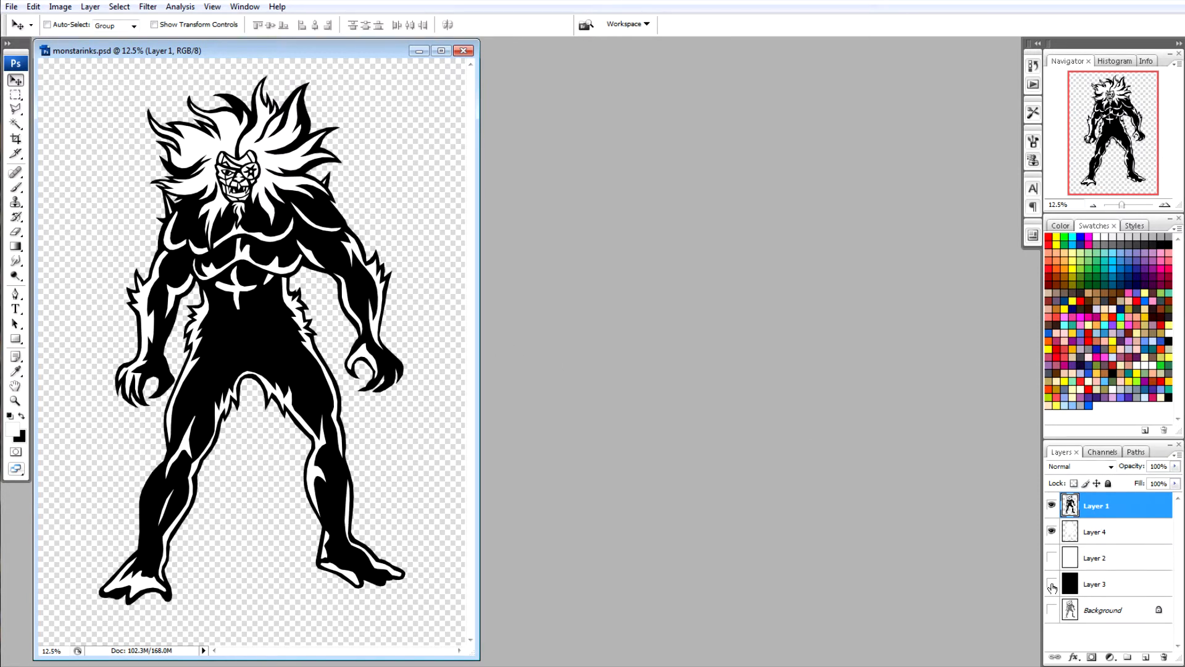
Duplicate Layer 4 and inspect the figure's outer edges over the black Layer 3.
{"action": "left_click_drag", "start_coordinate": [1099, 534], "coordinate": [1146, 656]}
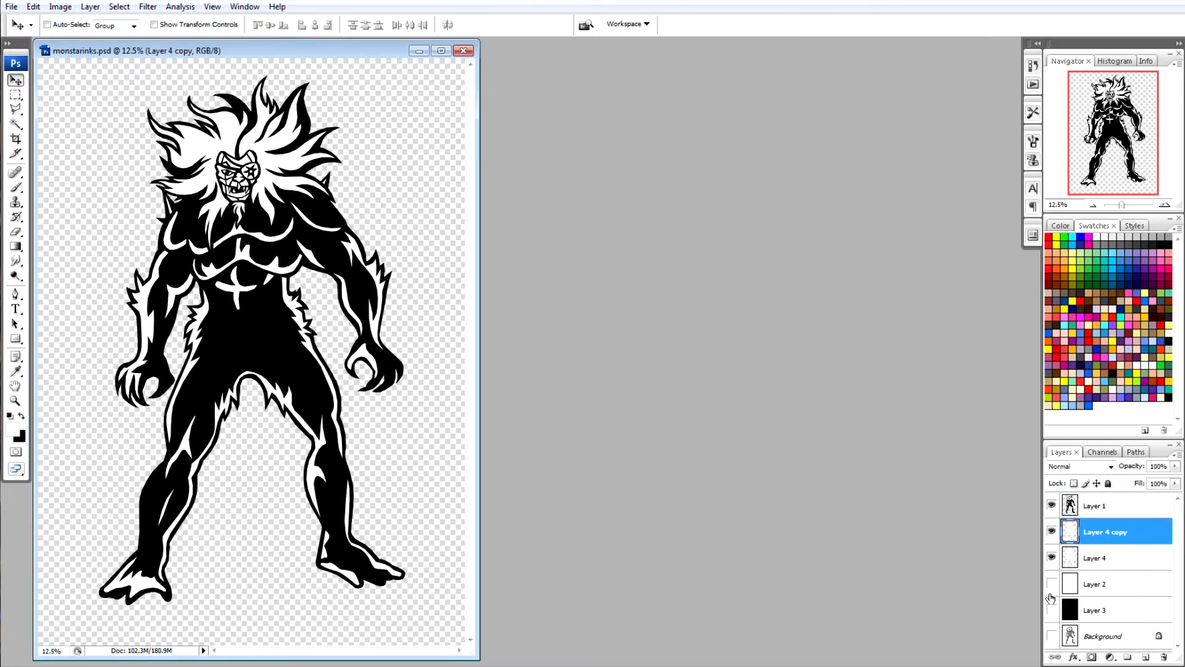
{"action": "left_click", "coordinate": [1051, 610]}
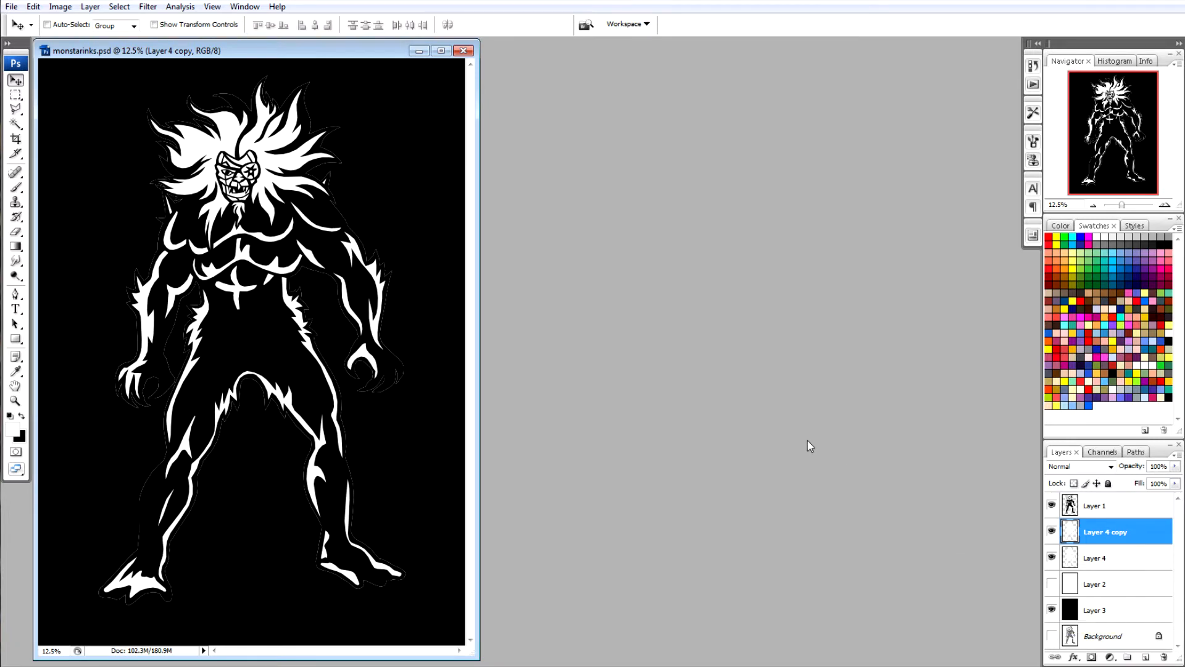
{"action": "key", "text": "ctrl+plus"}
{"action": "key", "text": "ctrl+plus"}
{"action": "key", "text": "ctrl+plus"}
{"action": "key", "text": "ctrl+plus"}
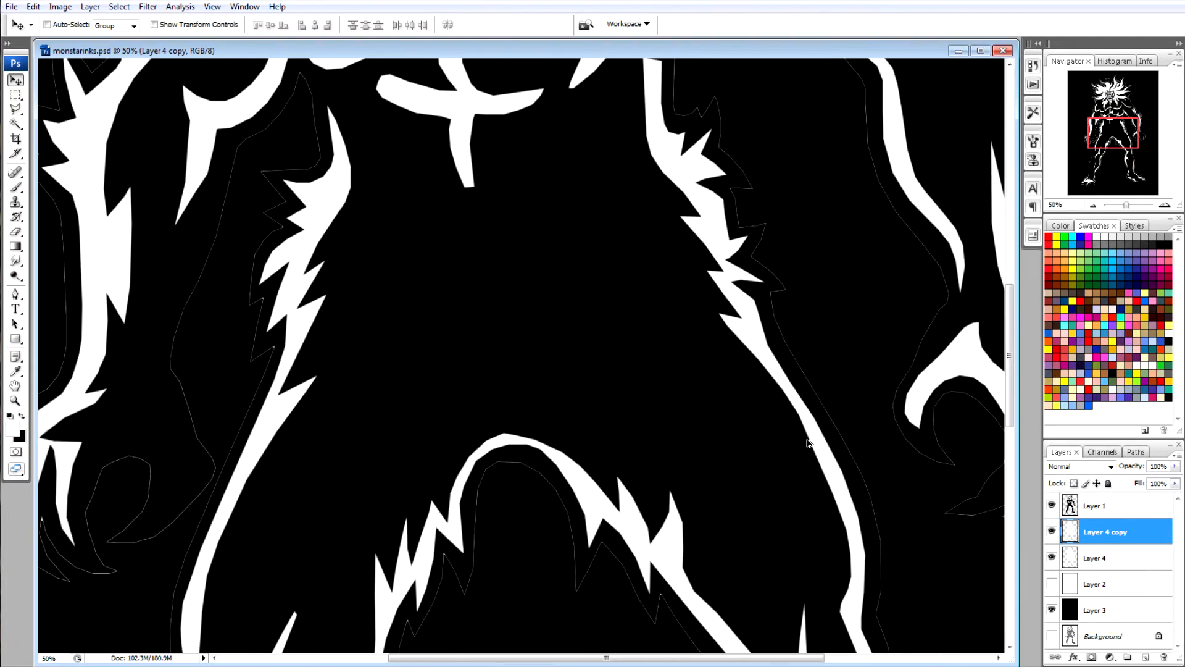
{"action": "key", "text": "ctrl+minus"}
{"action": "key", "text": "ctrl+minus"}
{"action": "key", "text": "ctrl+minus"}
{"action": "key", "text": "ctrl+minus"}
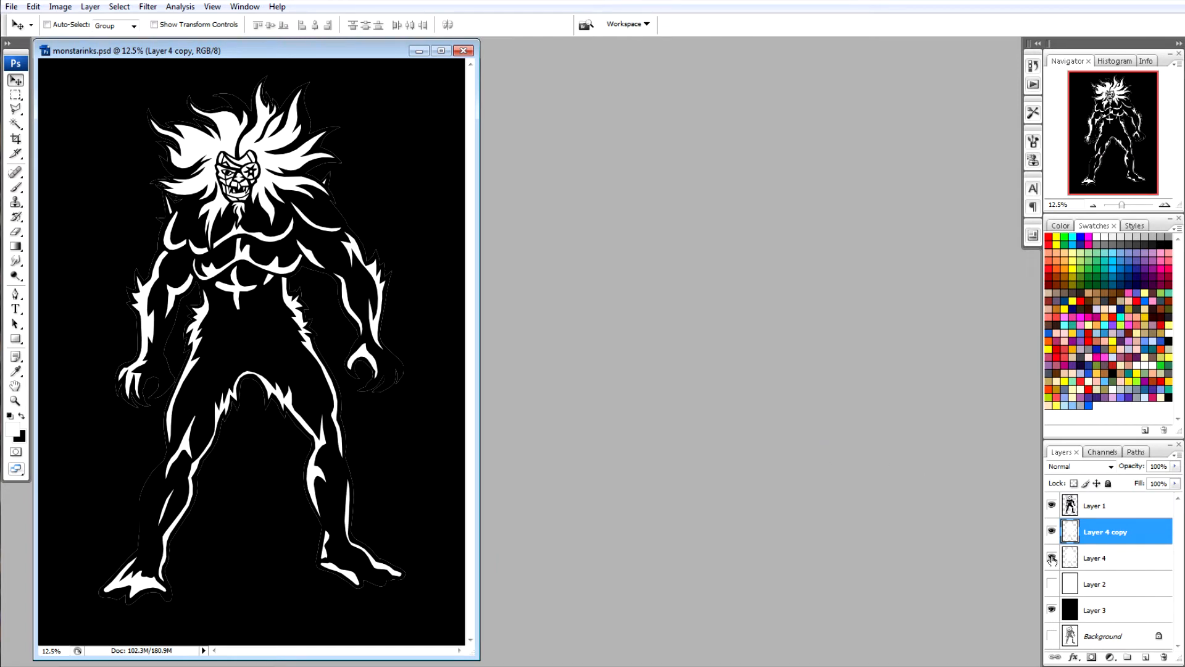
Delete the original Layer 4, hide the black Layer 3, and show the white Layer 2.
{"action": "left_click_drag", "start_coordinate": [1105, 559], "coordinate": [1165, 656]}
{"action": "left_click", "coordinate": [1051, 584]}
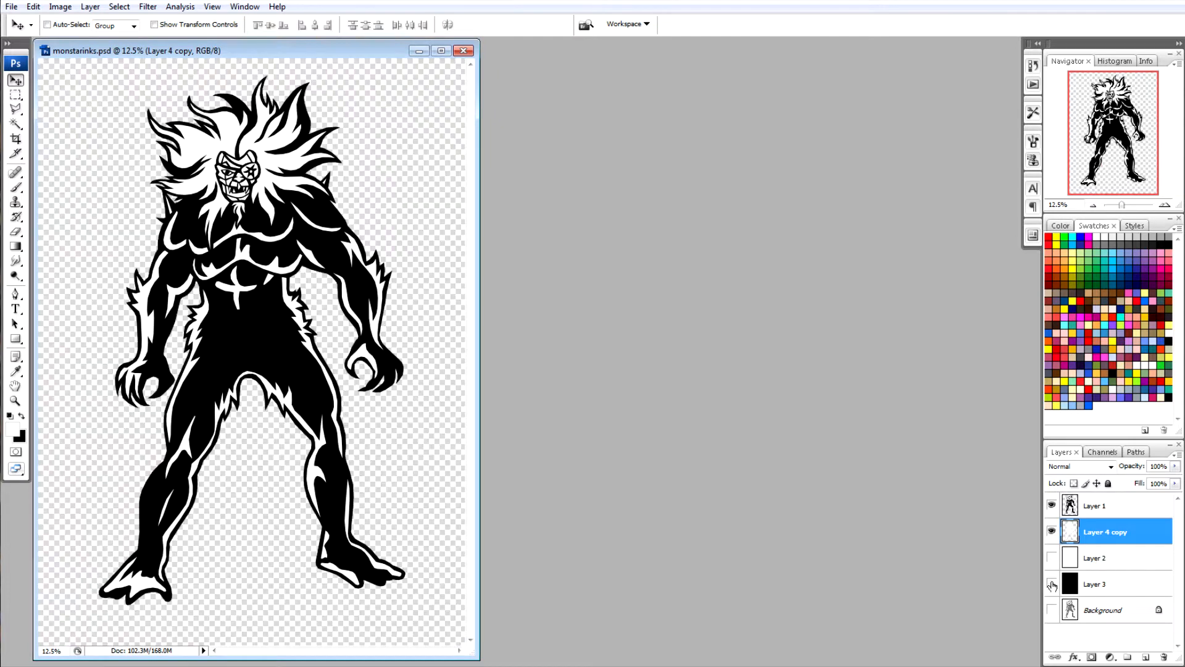
{"action": "left_click", "coordinate": [1052, 558]}
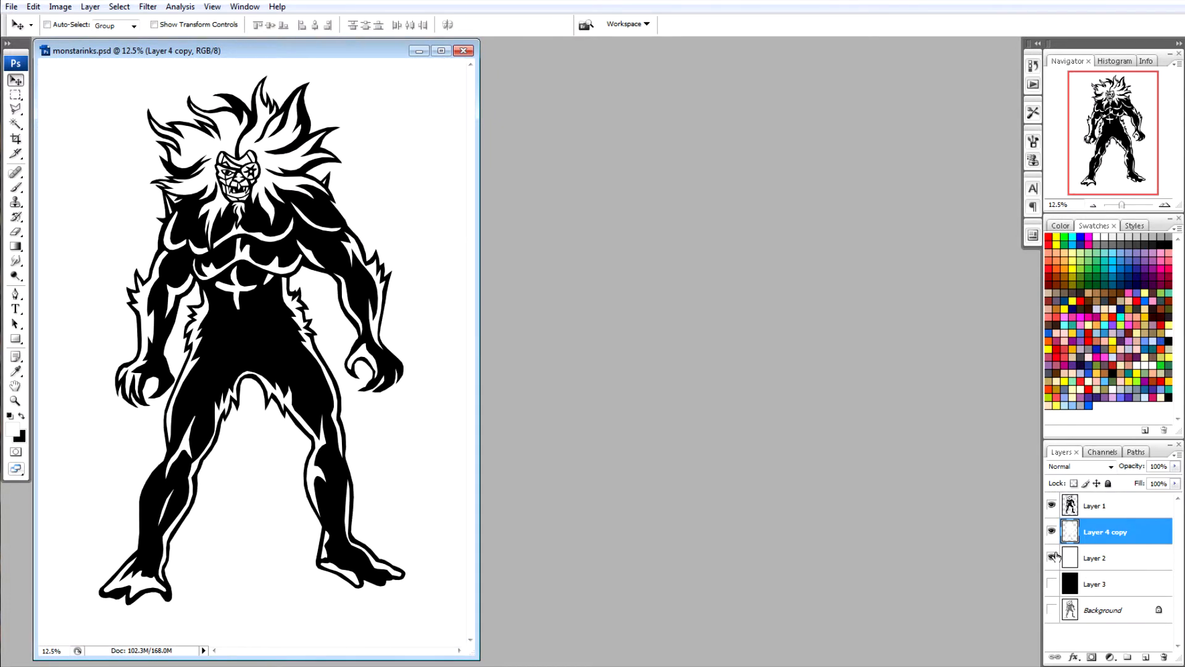
Select Layer 1 and examine the finished inks from the torso up to the face and mane.
{"action": "left_click", "coordinate": [1088, 508]}
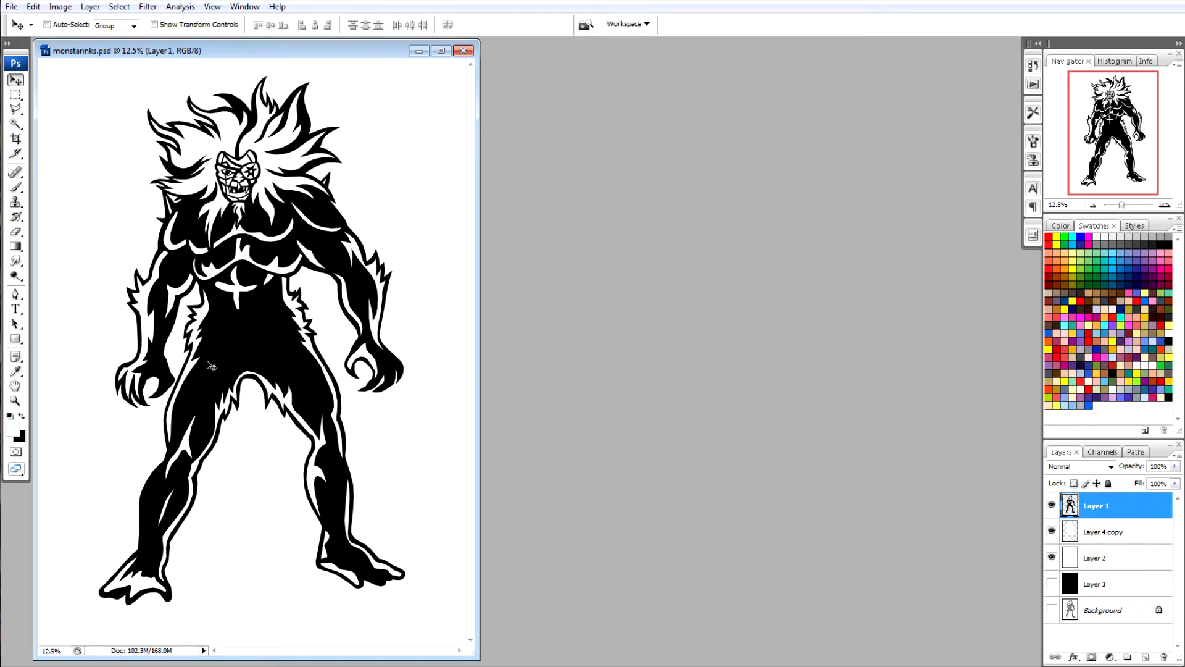
{"action": "key", "text": "ctrl+plus"}
{"action": "key", "text": "ctrl+plus"}
{"action": "key", "text": "ctrl+plus"}
{"action": "key", "text": "ctrl+plus"}
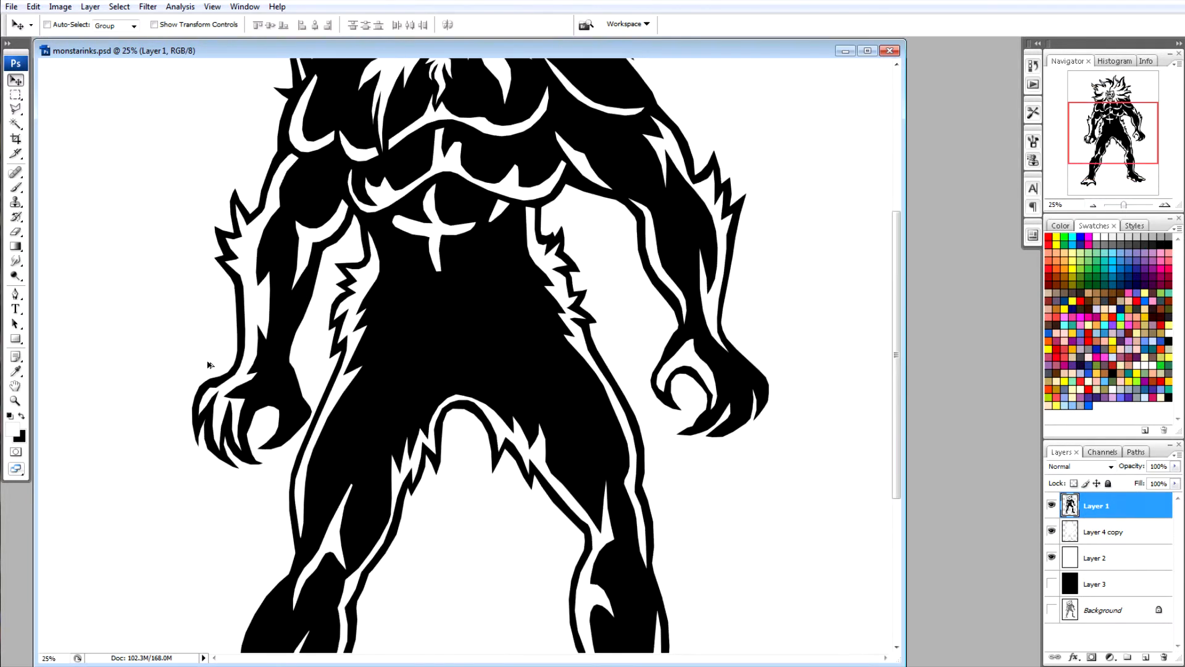
{"action": "scroll", "coordinate": [462, 245], "scroll_direction": "up", "scroll_amount": 10}
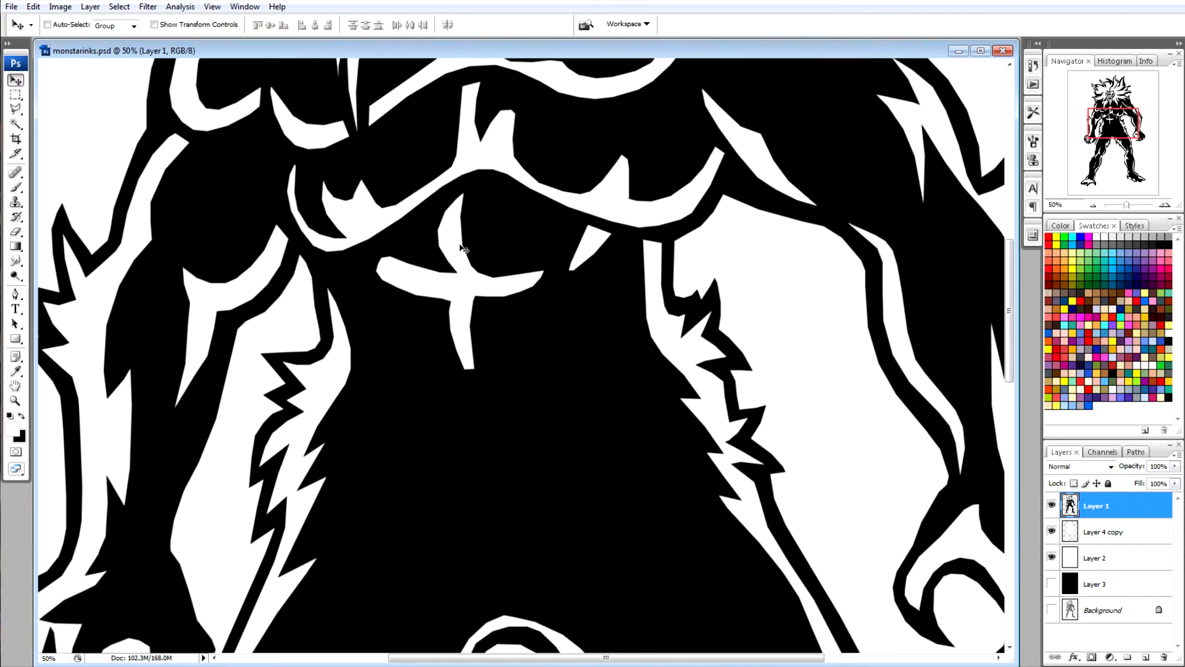
{"action": "scroll", "coordinate": [461, 247], "scroll_direction": "up", "scroll_amount": 8}
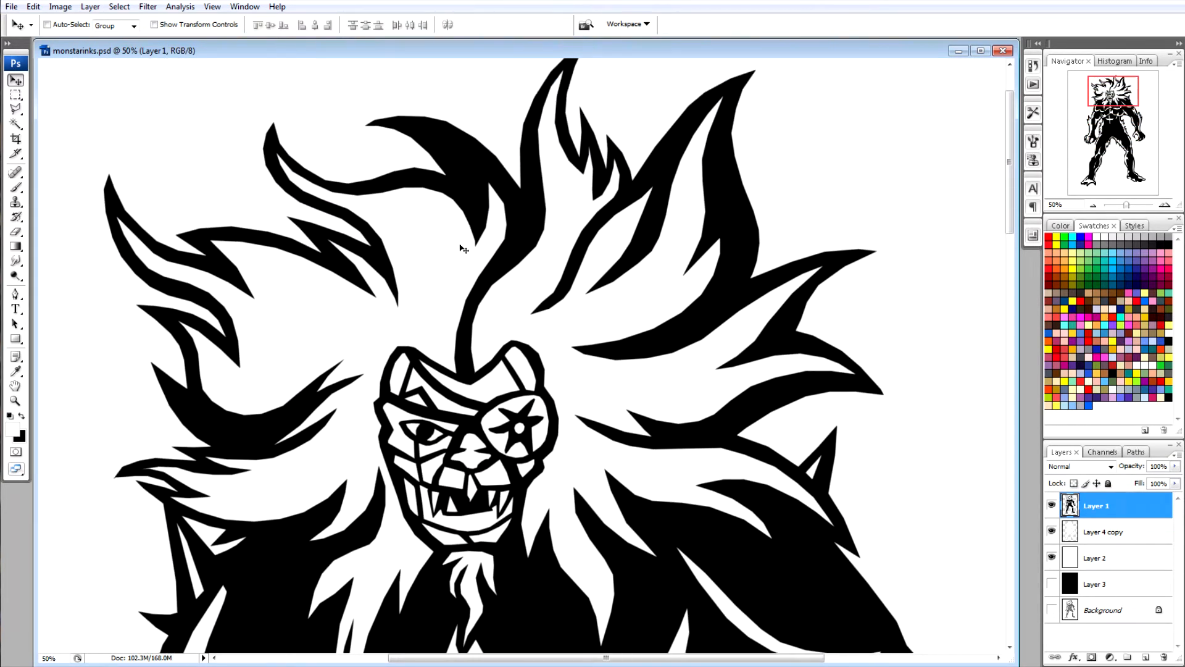
Switch to the Polygonal Lasso tool for working on the upper mane of Layer 1.
{"action": "scroll", "coordinate": [462, 248], "scroll_direction": "up", "scroll_amount": 1}
{"action": "key", "text": "x"}
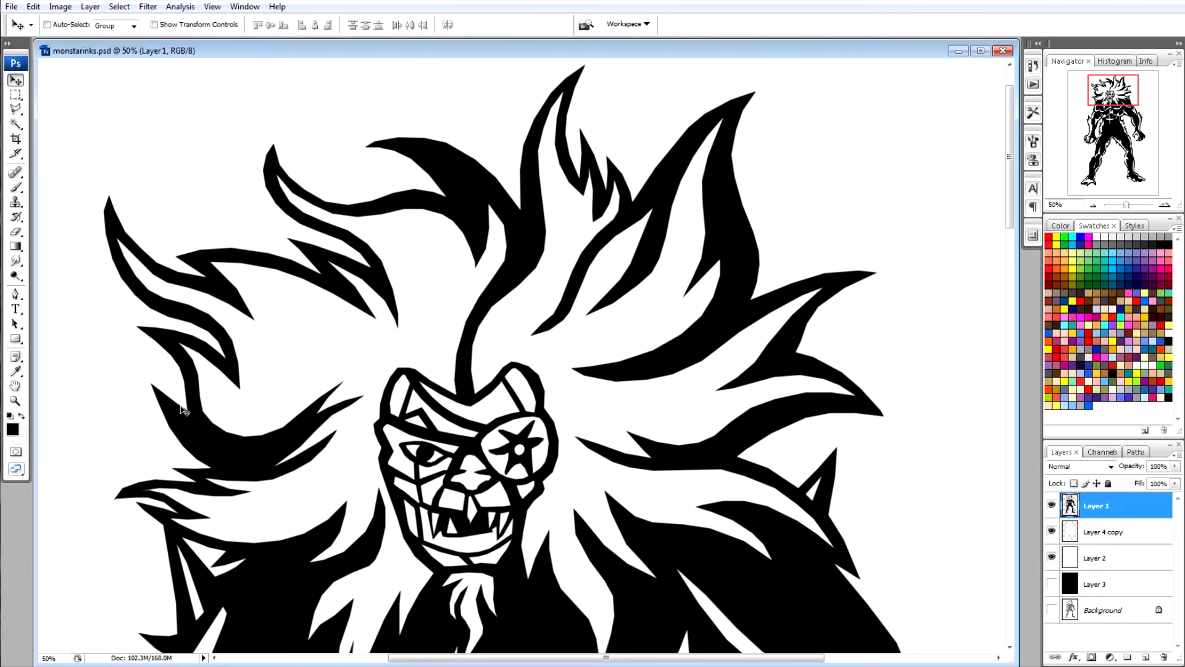
{"action": "key", "text": "ctrl+plus"}
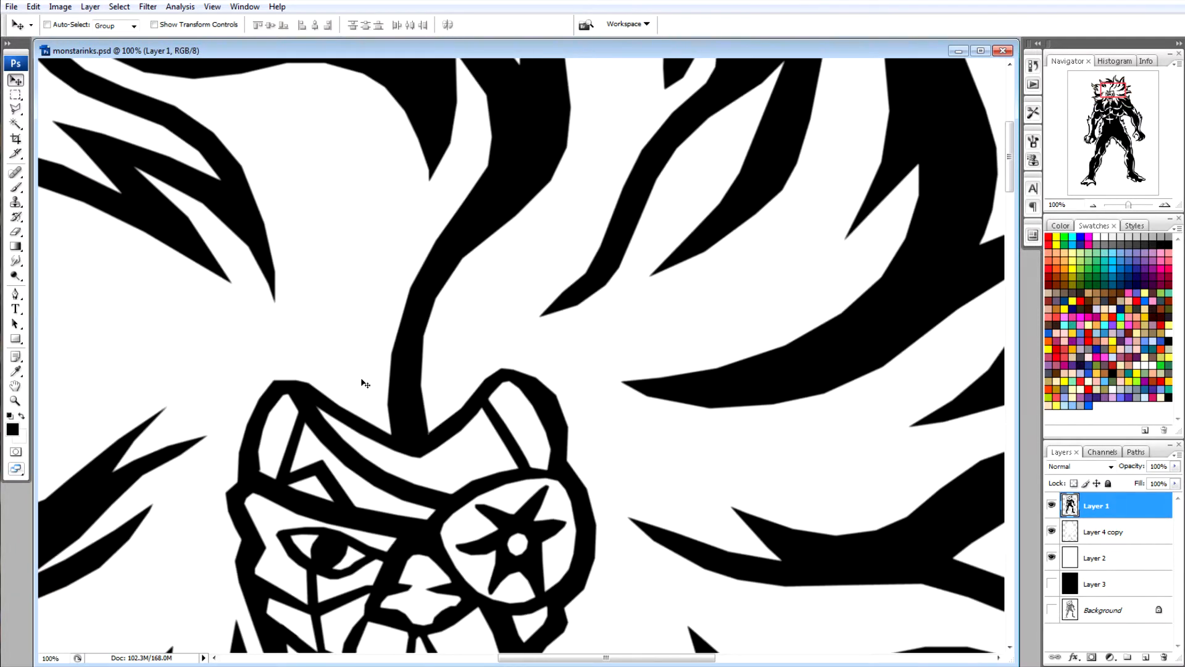
{"action": "scroll", "coordinate": [384, 396], "scroll_direction": "up", "scroll_amount": 5}
{"action": "scroll", "coordinate": [384, 396], "scroll_direction": "up", "scroll_amount": 1}
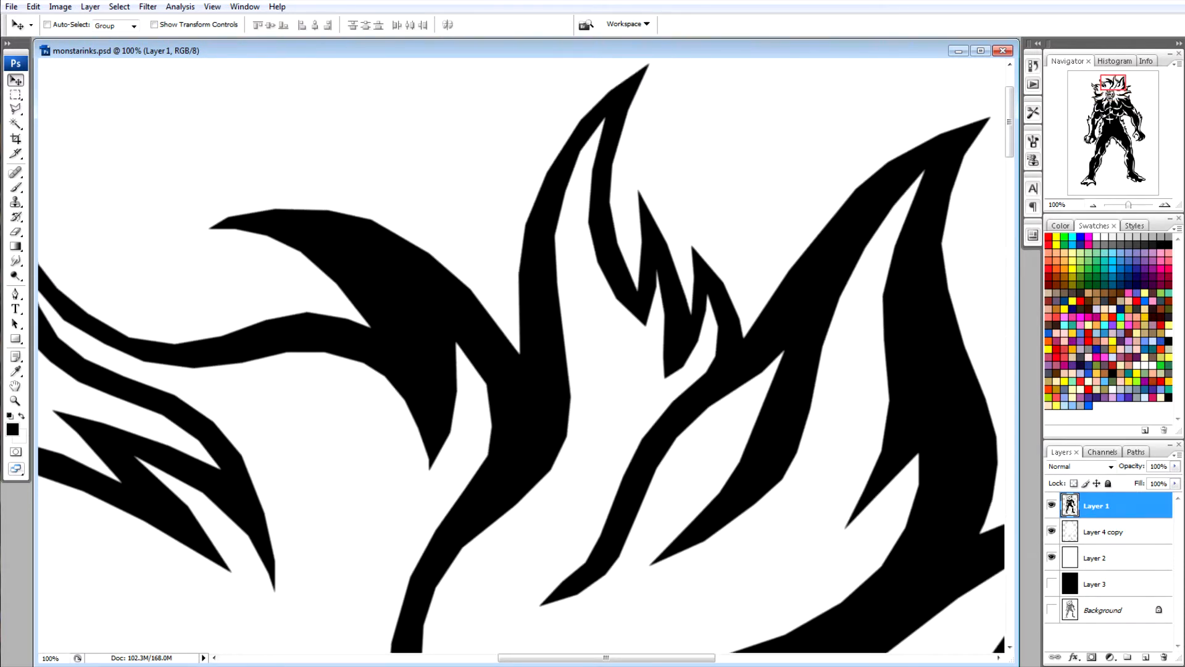
{"action": "left_click", "coordinate": [17, 111]}
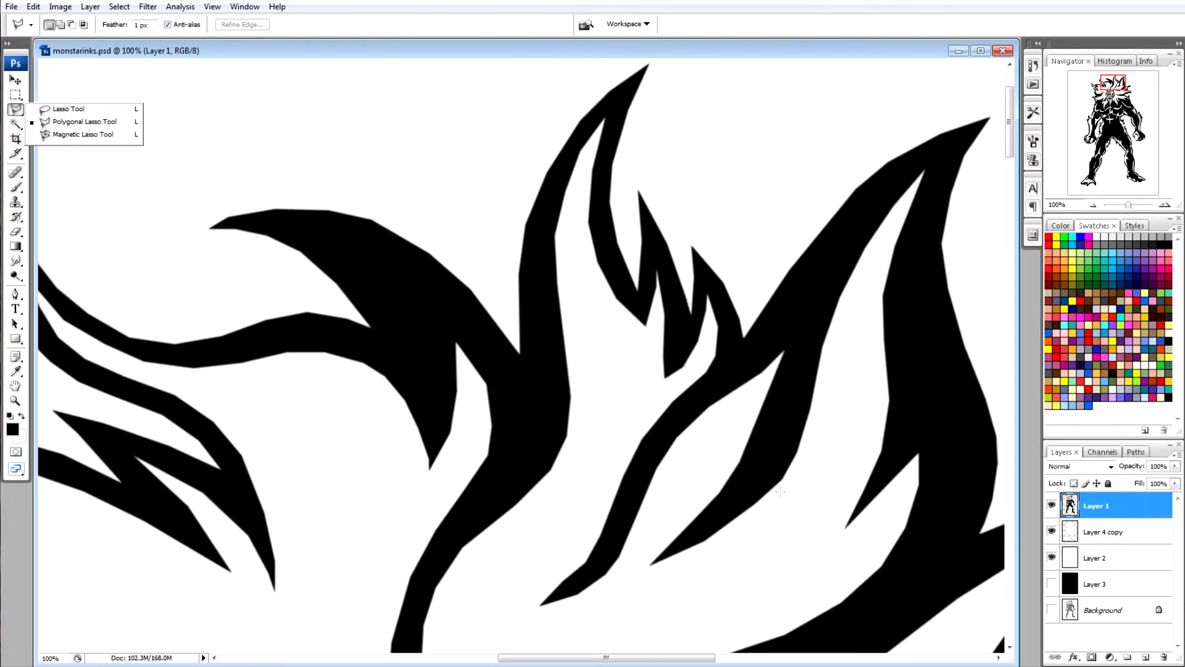
{"action": "left_click", "coordinate": [1184, 666]}
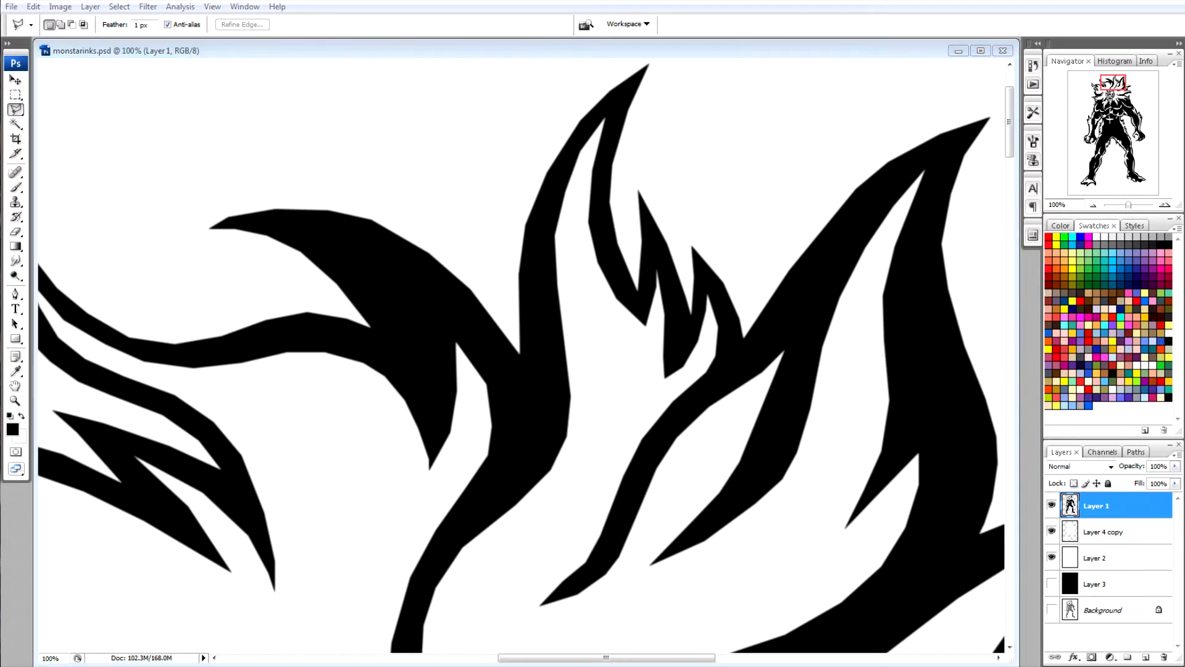
{"action": "left_click_drag", "start_coordinate": [1184, 578], "coordinate": [1184, 570]}
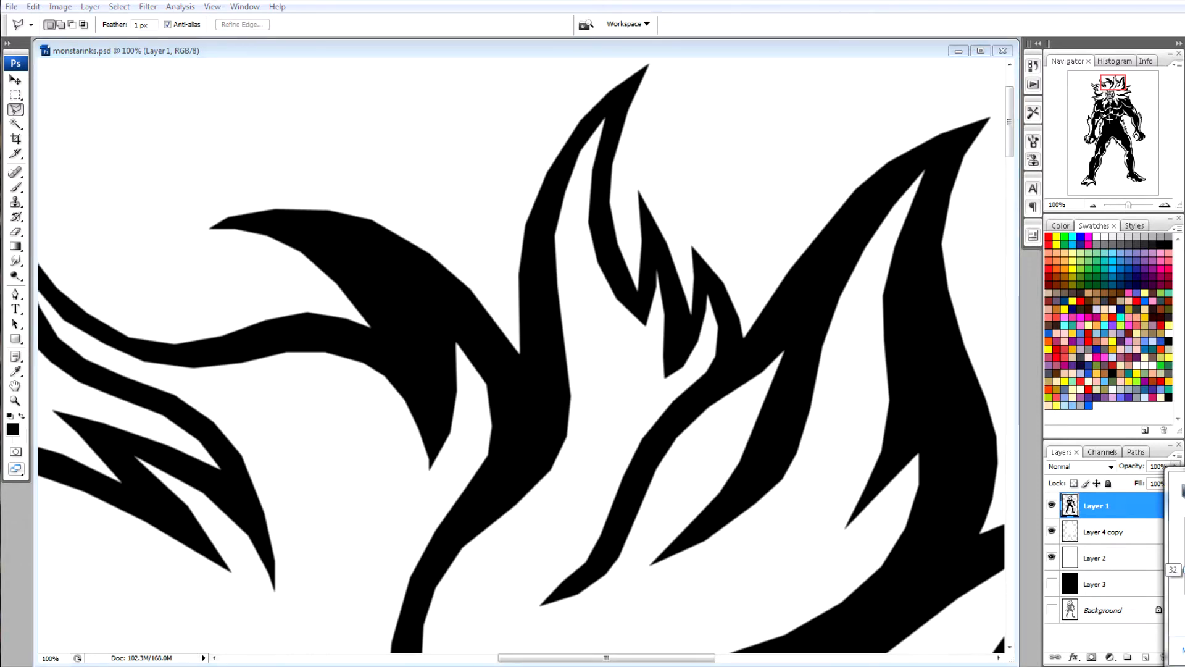
{"action": "left_click", "coordinate": [1184, 666]}
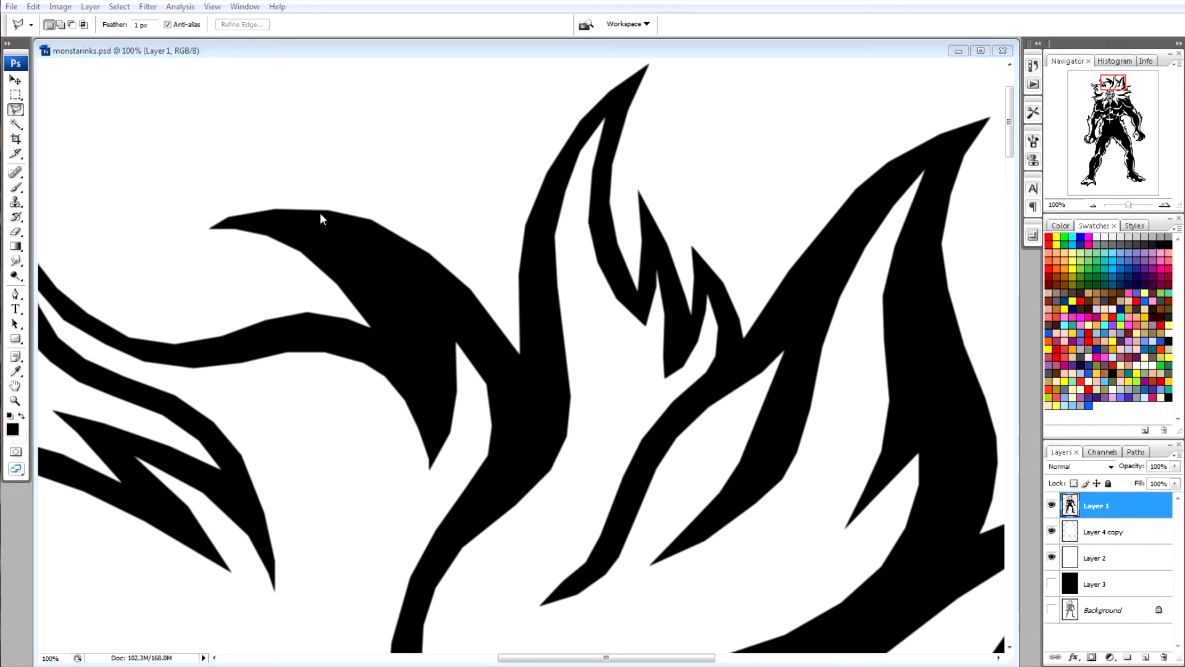
{"action": "left_click", "coordinate": [381, 49]}
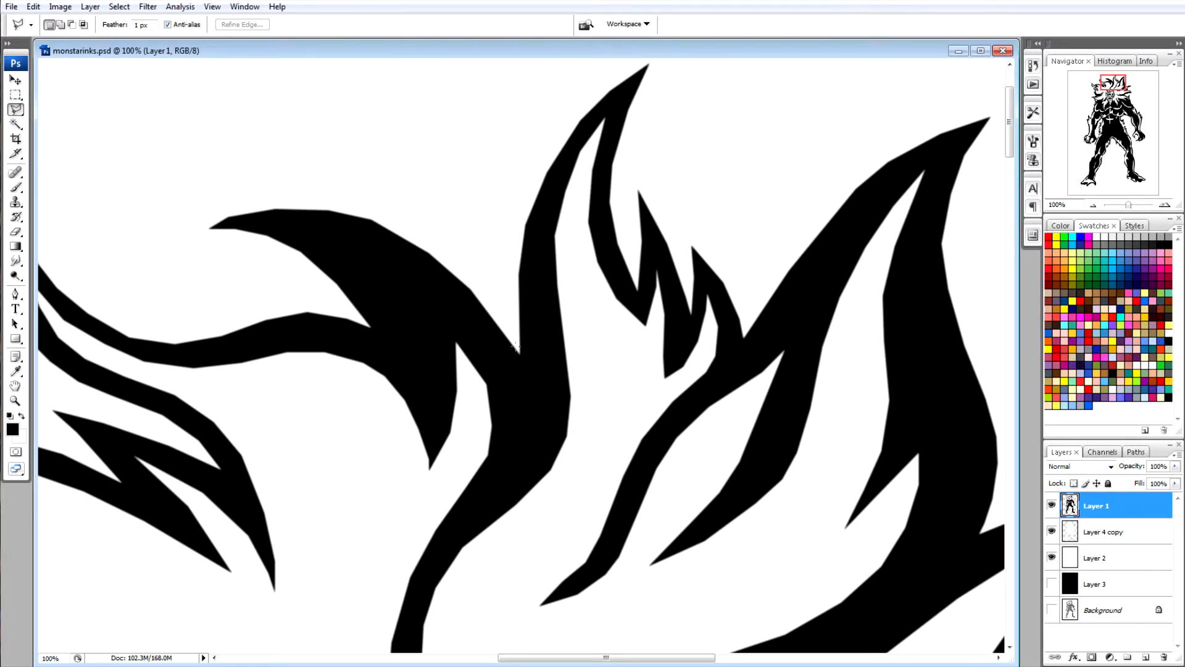
{"action": "left_click", "coordinate": [516, 347]}
{"action": "left_click", "coordinate": [433, 245]}
{"action": "key", "text": "Escape"}
Lasso and delete the angular corners along the lower outer edge of the curved black mane lock.
{"action": "left_click", "coordinate": [438, 259]}
{"action": "left_click", "coordinate": [503, 324]}
{"action": "double_click", "coordinate": [483, 259]}
{"action": "left_click", "coordinate": [455, 273]}
{"action": "left_click", "coordinate": [397, 229]}
{"action": "left_click", "coordinate": [446, 237]}
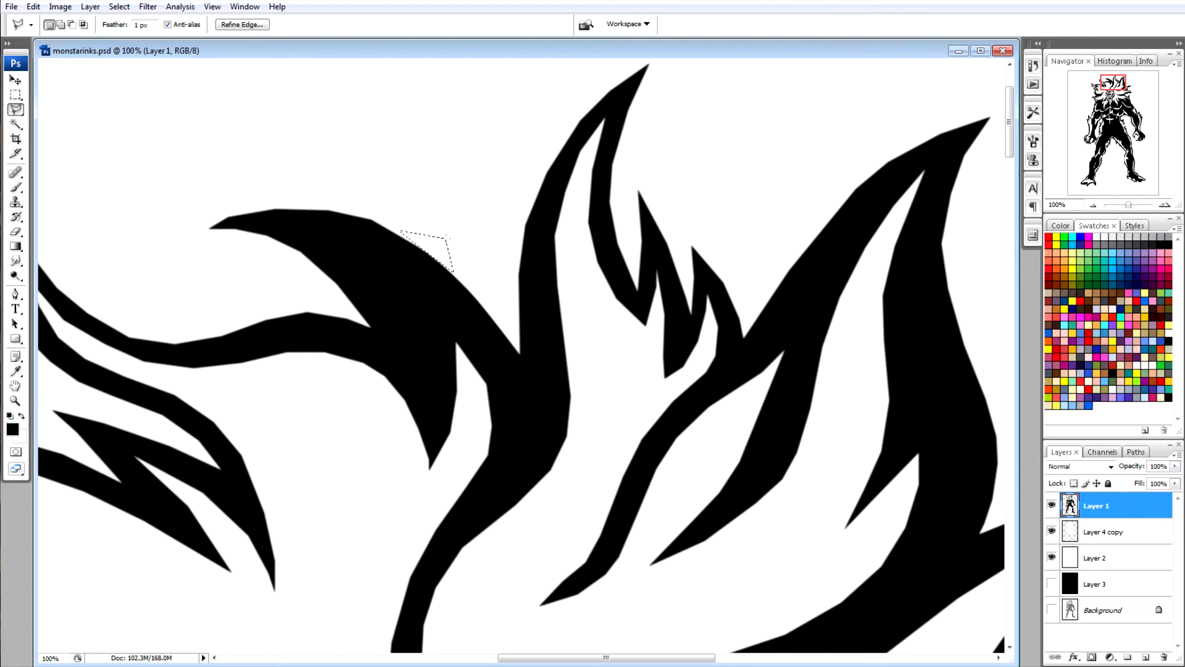
{"action": "key", "text": "ctrl+d"}
Cut away the corners on the curved lock's outer edge, working upward onto its crest.
{"action": "left_click", "coordinate": [406, 234]}
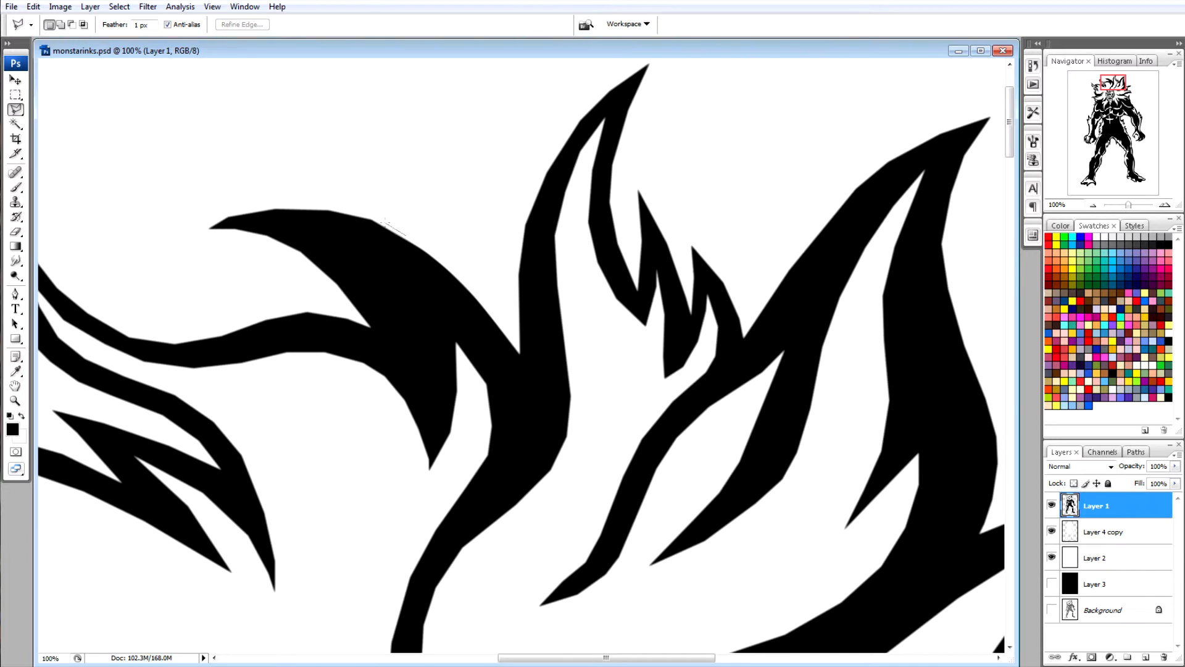
{"action": "left_click", "coordinate": [318, 198]}
{"action": "double_click", "coordinate": [384, 197]}
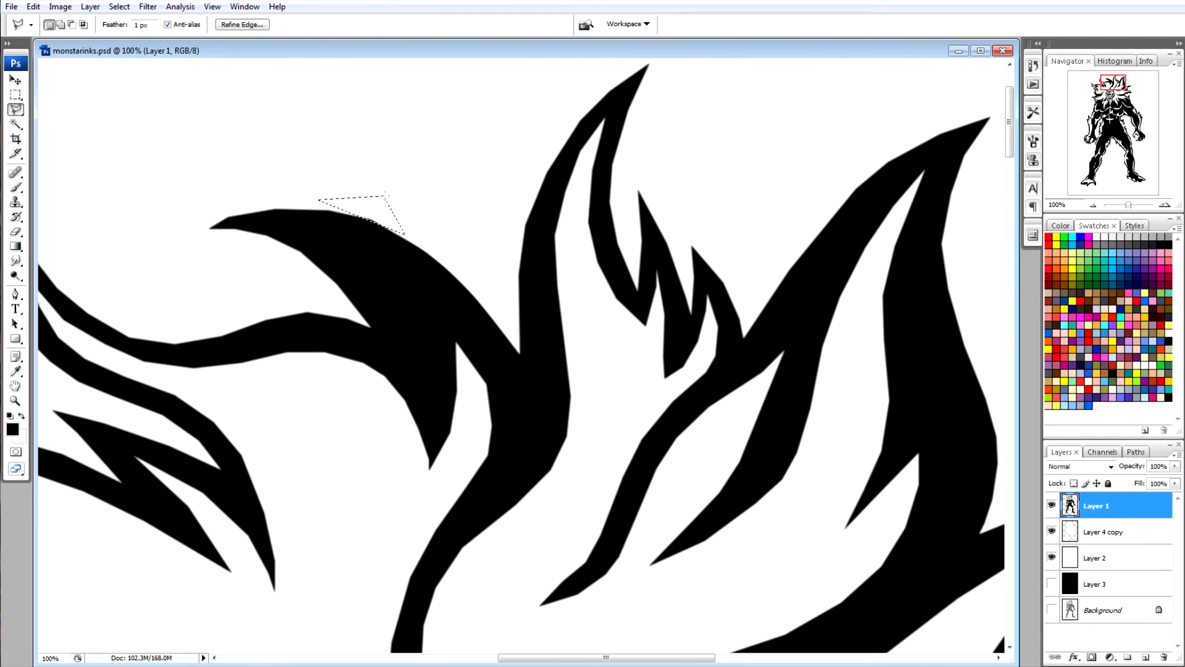
{"action": "key", "text": "ctrl+d"}
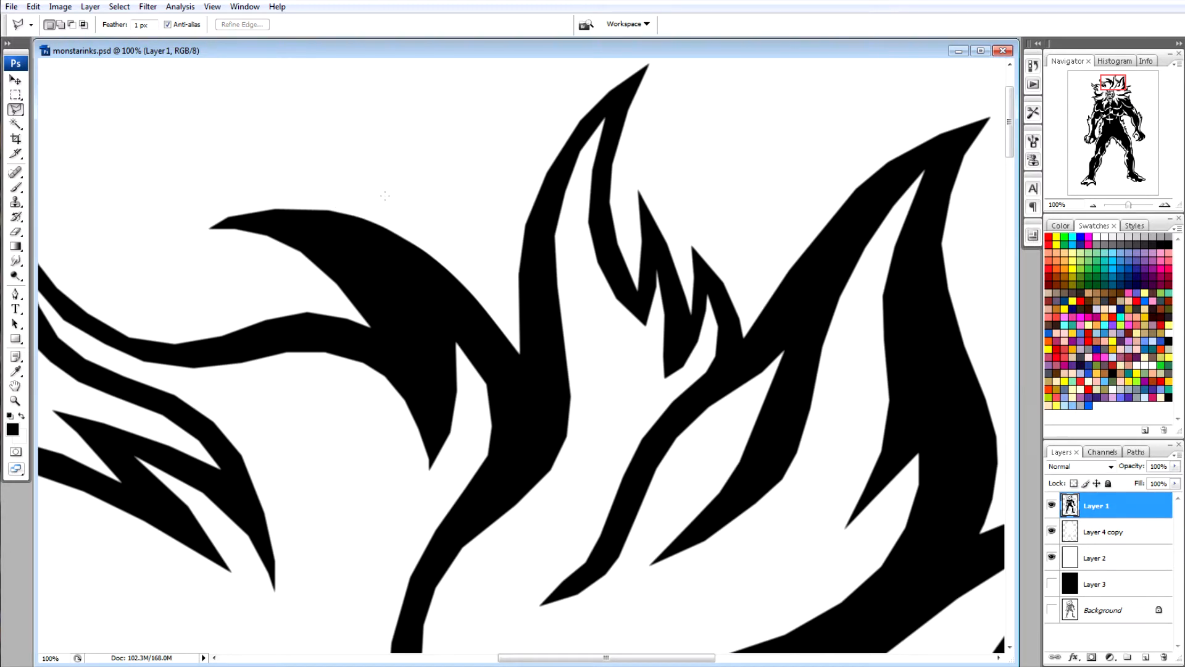
{"action": "left_click", "coordinate": [353, 213]}
{"action": "left_click", "coordinate": [283, 206]}
{"action": "double_click", "coordinate": [328, 182]}
{"action": "key", "text": "ctrl+d"}
Shave thin polygonal slivers off the lock's crest to refine its outer curve.
{"action": "left_click", "coordinate": [360, 214]}
{"action": "left_click", "coordinate": [279, 206]}
{"action": "double_click", "coordinate": [333, 190]}
{"action": "key", "text": "ctrl+d"}
{"action": "left_click", "coordinate": [399, 229]}
{"action": "left_click", "coordinate": [295, 199]}
{"action": "double_click", "coordinate": [344, 186]}
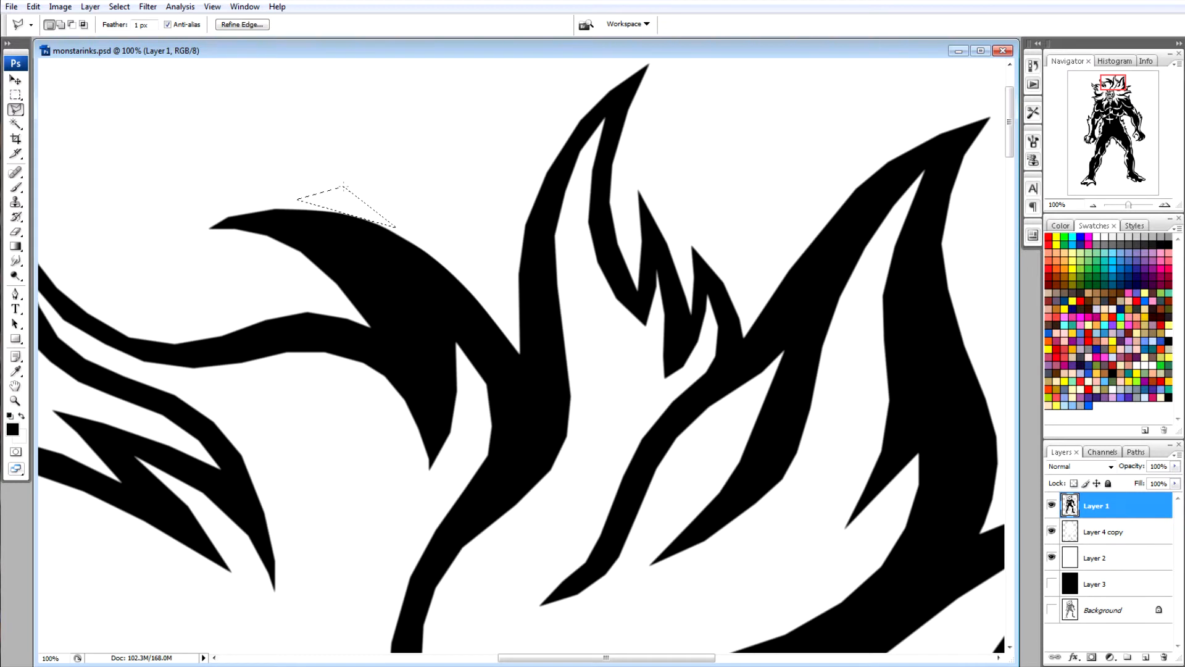
{"action": "key", "text": "ctrl+d"}
Trim the upper edge of the curved lock between its crest and its pointed tip.
{"action": "left_click", "coordinate": [309, 207]}
{"action": "left_click", "coordinate": [227, 213]}
{"action": "double_click", "coordinate": [269, 177]}
{"action": "key", "text": "ctrl+d"}
{"action": "left_click", "coordinate": [312, 207]}
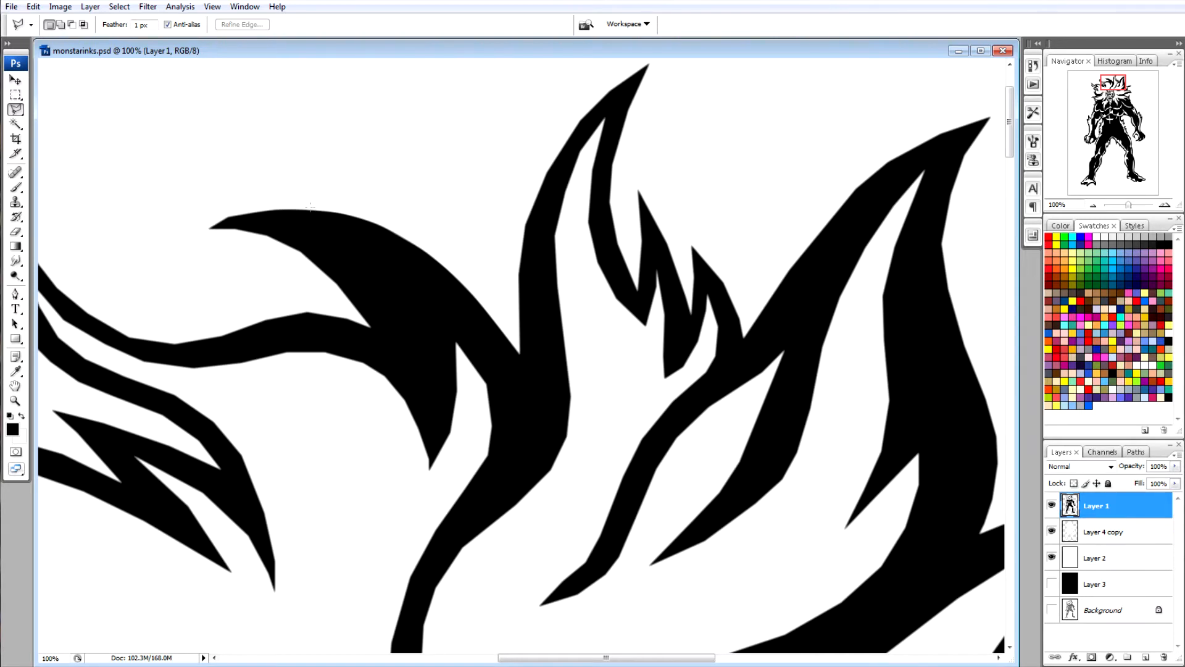
{"action": "left_click", "coordinate": [214, 213]}
{"action": "double_click", "coordinate": [248, 193]}
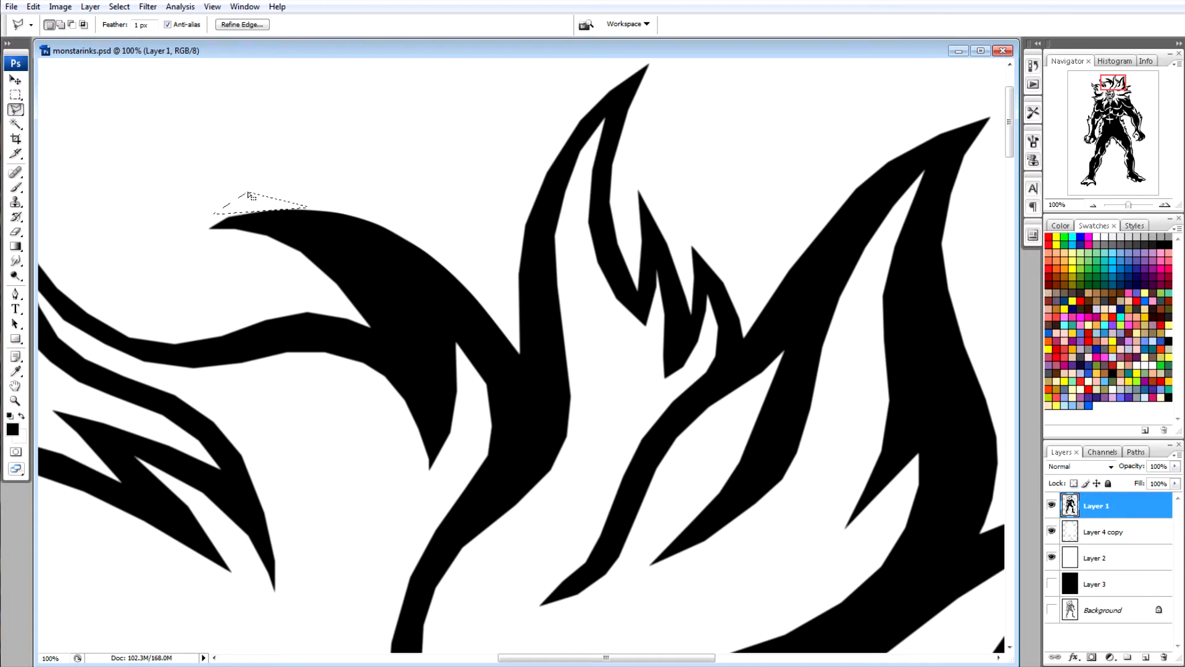
{"action": "key", "text": "ctrl+d"}
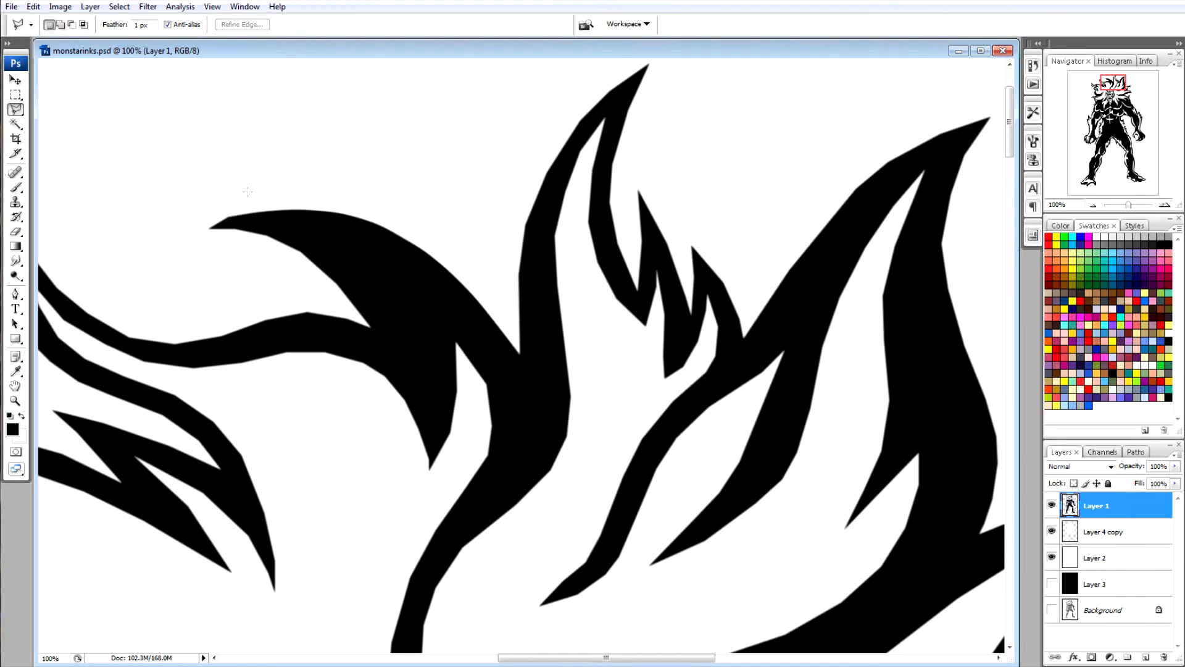
Taper the curved lock's pointed tip by deleting lassoed slivers along its upper edge.
{"action": "left_click", "coordinate": [260, 211]}
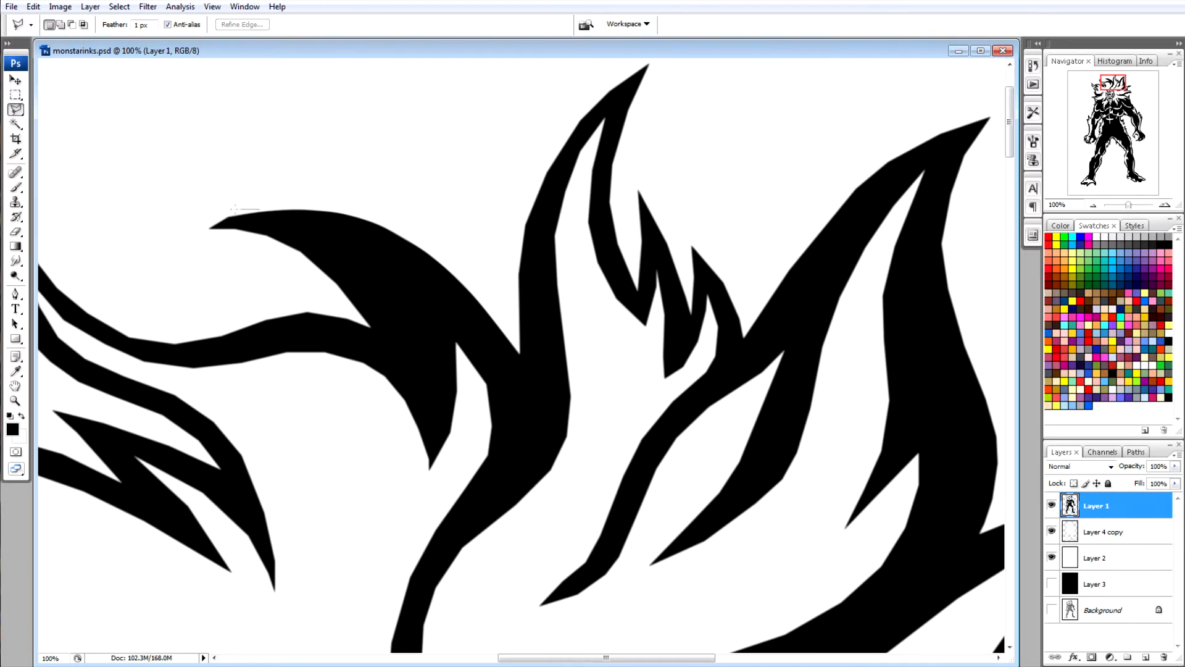
{"action": "left_click", "coordinate": [161, 236]}
{"action": "double_click", "coordinate": [183, 204]}
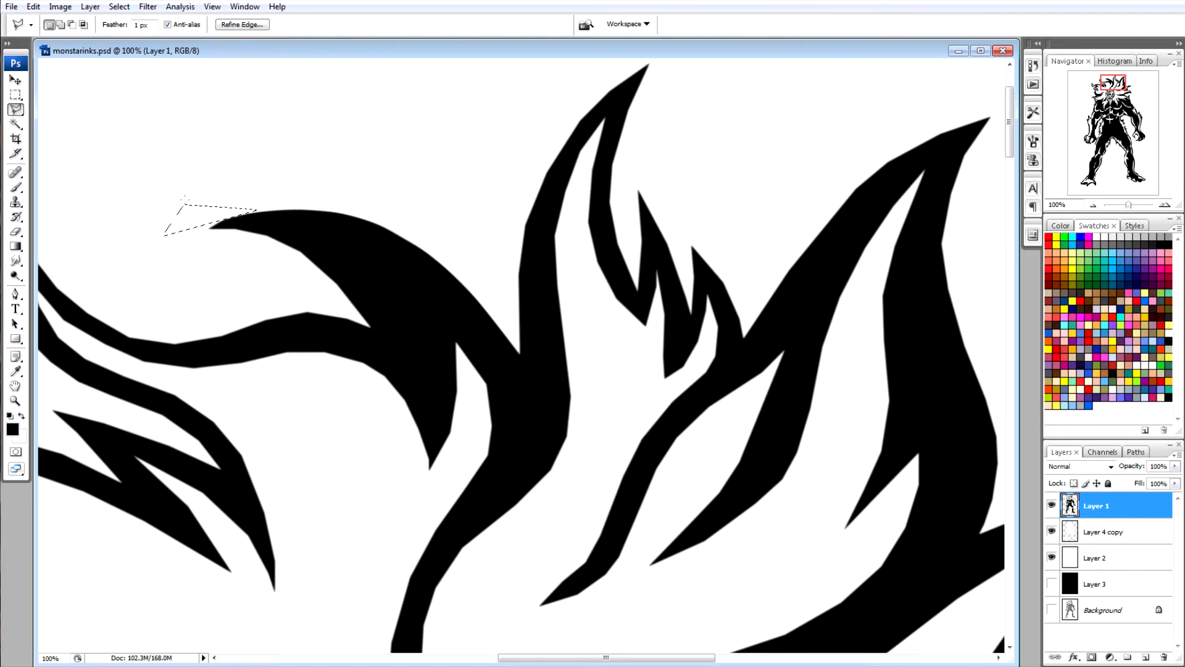
{"action": "key", "text": "ctrl+d"}
{"action": "left_click", "coordinate": [247, 210]}
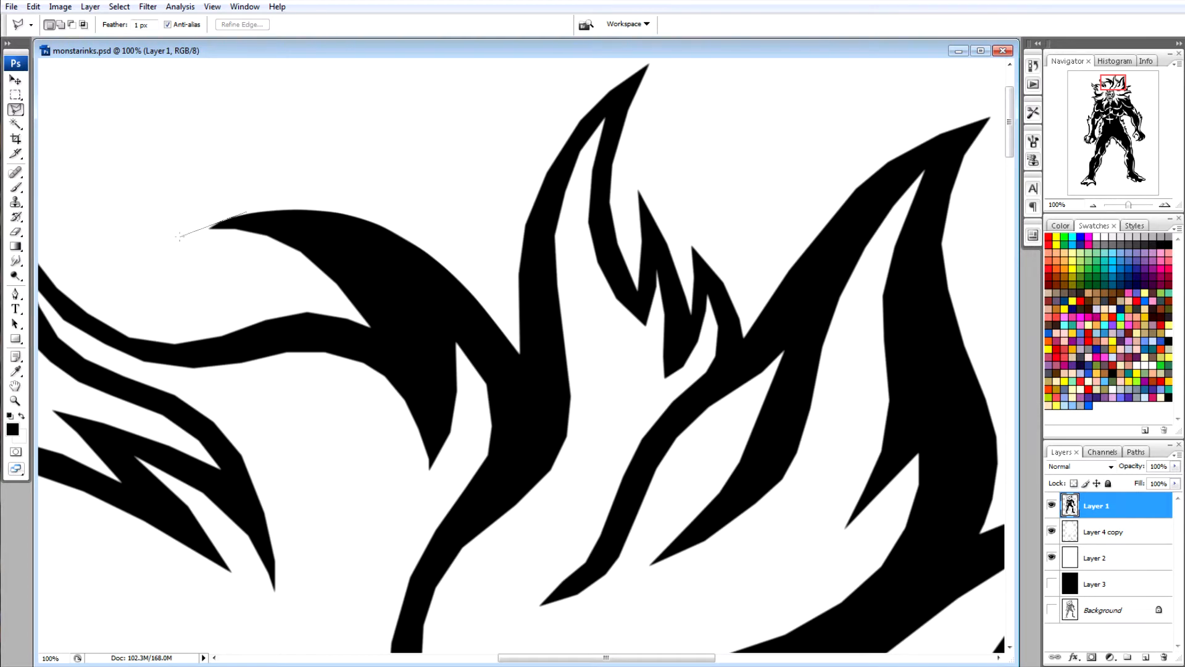
{"action": "left_click", "coordinate": [174, 238]}
{"action": "double_click", "coordinate": [215, 190]}
{"action": "key", "text": "ctrl+d"}
{"action": "left_click", "coordinate": [290, 207]}
{"action": "left_click", "coordinate": [193, 221]}
{"action": "double_click", "coordinate": [249, 187]}
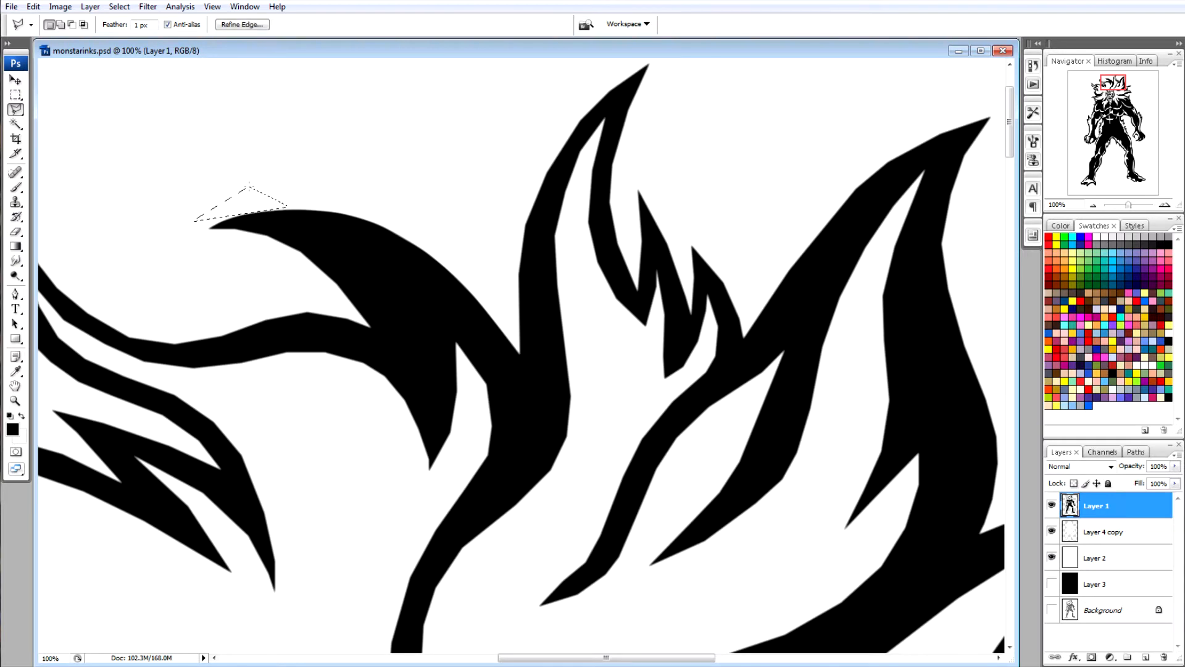
{"action": "key", "text": "ctrl+d"}
Fill lassoed slivers with black along the underside of the curved lock's tip to round its inner edge.
{"action": "left_click", "coordinate": [211, 227]}
{"action": "left_click", "coordinate": [283, 237]}
{"action": "double_click", "coordinate": [249, 215]}
{"action": "key", "text": "alt"}
{"action": "key", "text": "ctrl+d"}
{"action": "left_click", "coordinate": [241, 227]}
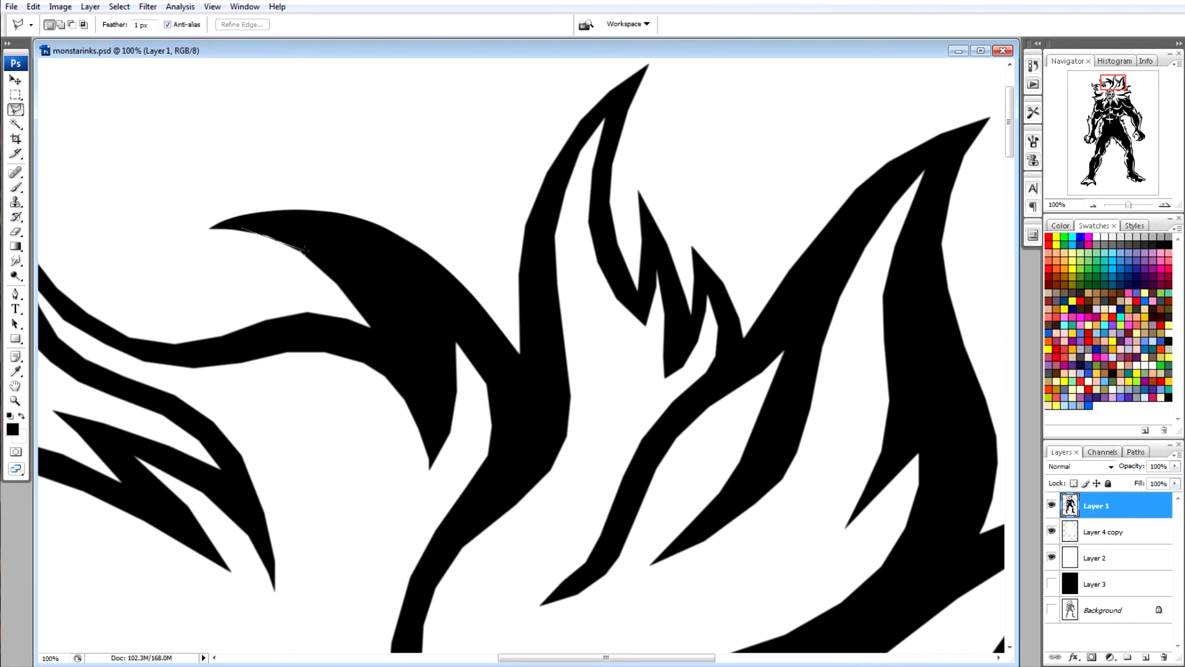
{"action": "left_click", "coordinate": [303, 250]}
{"action": "left_click", "coordinate": [285, 228]}
{"action": "left_click", "coordinate": [246, 228]}
{"action": "key", "text": "alt+BackSpace"}
{"action": "key", "text": "ctrl+d"}
Fill the angular notches farther down the curved lock's inner edge with black.
{"action": "left_click", "coordinate": [274, 236]}
{"action": "left_click", "coordinate": [329, 274]}
{"action": "double_click", "coordinate": [314, 239]}
{"action": "key", "text": "alt+BackSpace"}
{"action": "key", "text": "ctrl+d"}
{"action": "left_click", "coordinate": [263, 234]}
{"action": "left_click", "coordinate": [327, 267]}
{"action": "double_click", "coordinate": [308, 232]}
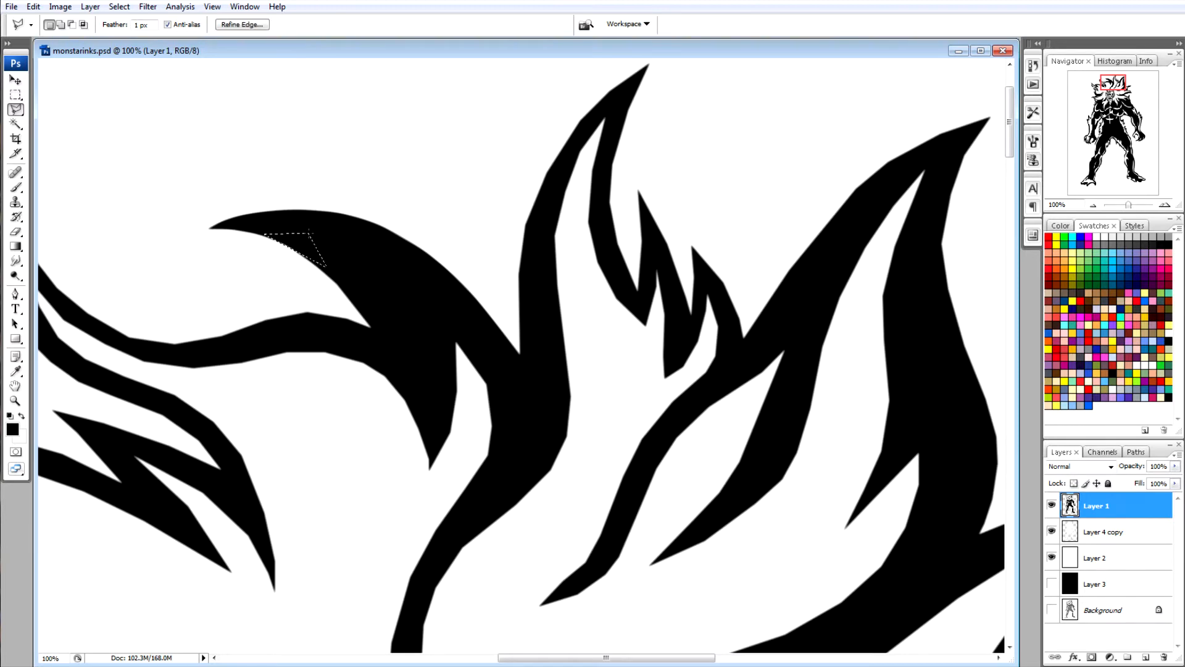
{"action": "key", "text": "ctrl+d"}
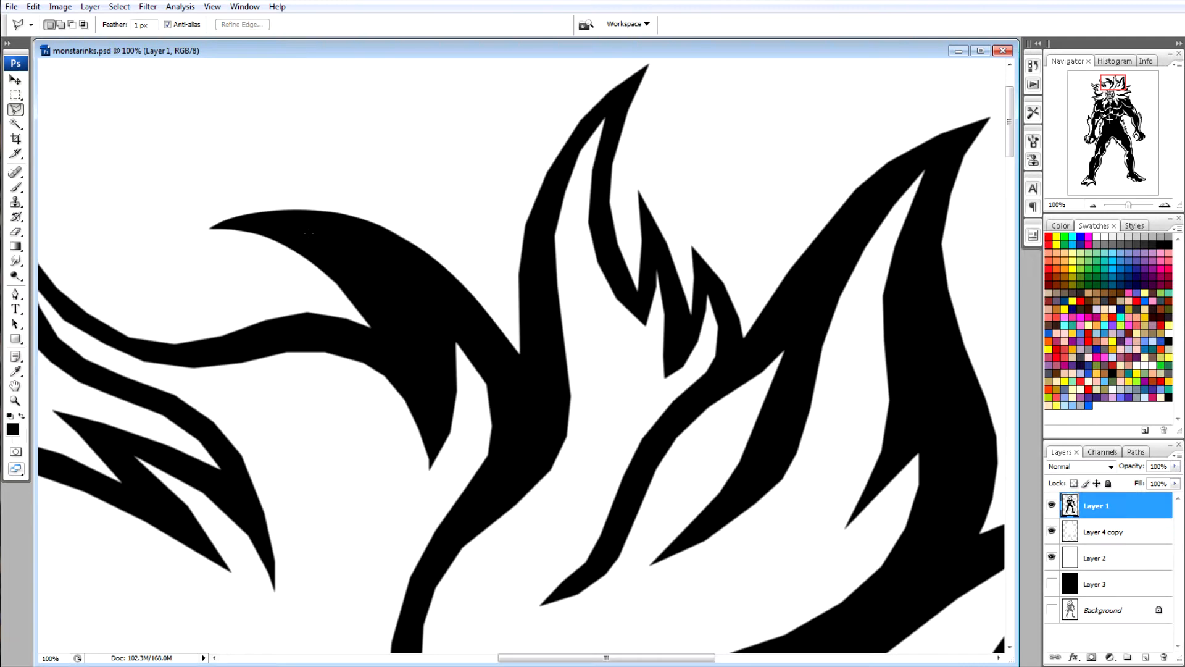
Trim the underside of the mask's top outline just left of its central dip with lassoed deletions.
{"action": "left_click", "coordinate": [301, 252]}
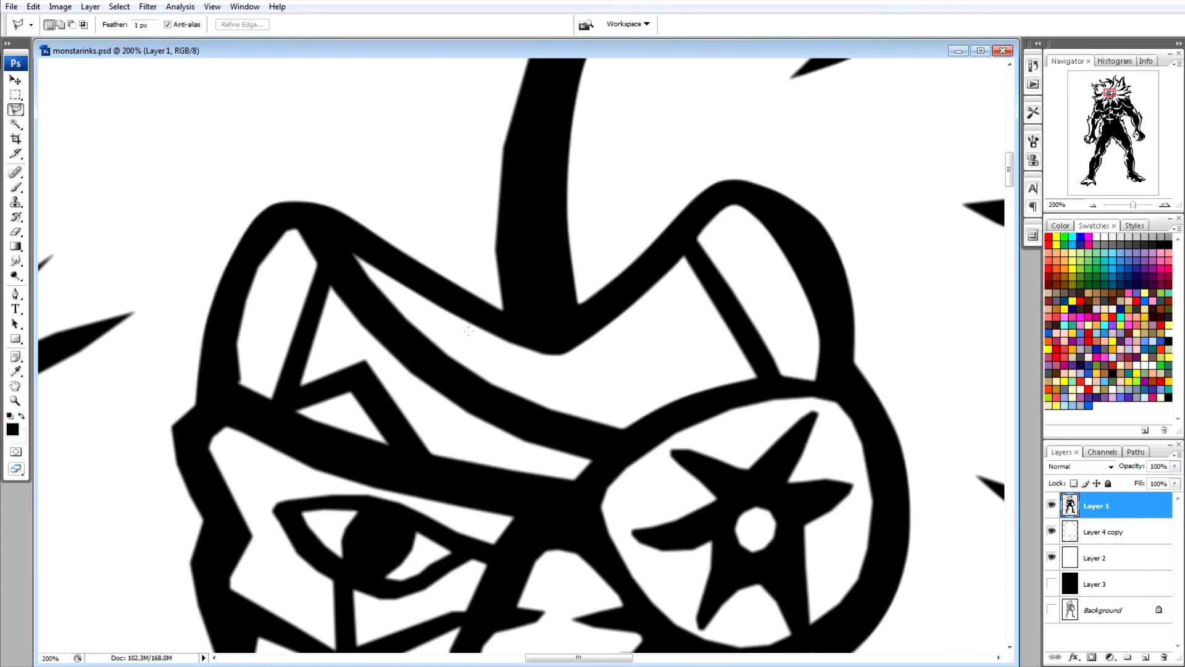
{"action": "left_click", "coordinate": [473, 328]}
{"action": "left_click", "coordinate": [588, 375]}
{"action": "double_click", "coordinate": [535, 374]}
{"action": "key", "text": "ctrl+d"}
{"action": "left_click", "coordinate": [492, 337]}
{"action": "left_click", "coordinate": [616, 374]}
{"action": "double_click", "coordinate": [519, 365]}
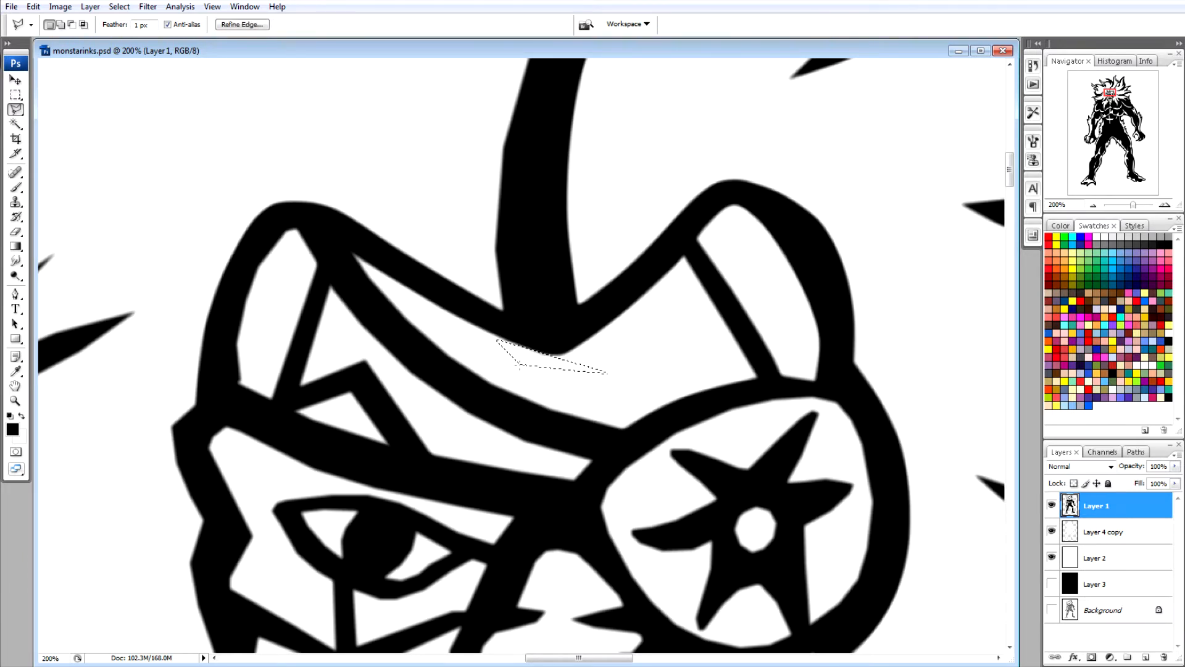
{"action": "key", "text": "ctrl+d"}
Round the bottom of the central dip in the mask's top outline by deleting lassoed corners.
{"action": "left_click", "coordinate": [597, 339]}
{"action": "left_click", "coordinate": [521, 374]}
{"action": "double_click", "coordinate": [619, 363]}
{"action": "key", "text": "ctrl+d"}
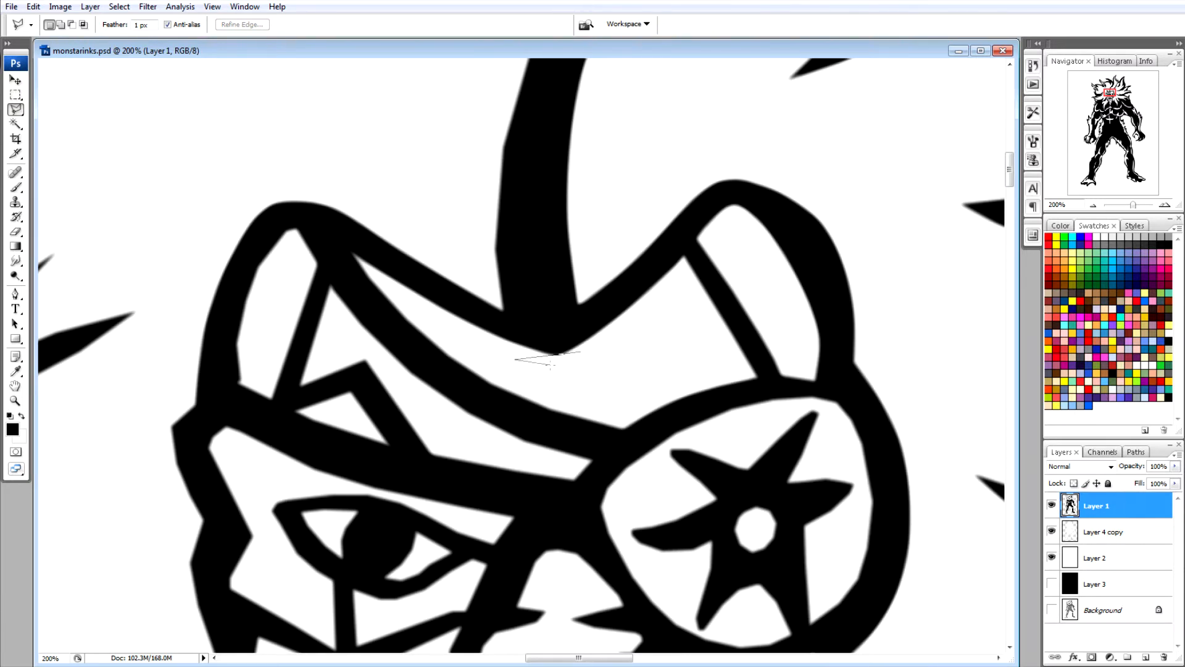
{"action": "double_click", "coordinate": [599, 364]}
{"action": "key", "text": "Delete"}
{"action": "key", "text": "ctrl+d"}
Smooth the left slope of the mask's top outline, trimming its lower edge and filling its upper edge beside the hair strand.
{"action": "left_click", "coordinate": [434, 307]}
{"action": "left_click", "coordinate": [606, 382]}
{"action": "double_click", "coordinate": [494, 355]}
{"action": "key", "text": "Delete"}
{"action": "key", "text": "ctrl+d"}
{"action": "left_click", "coordinate": [436, 278]}
{"action": "left_click", "coordinate": [532, 318]}
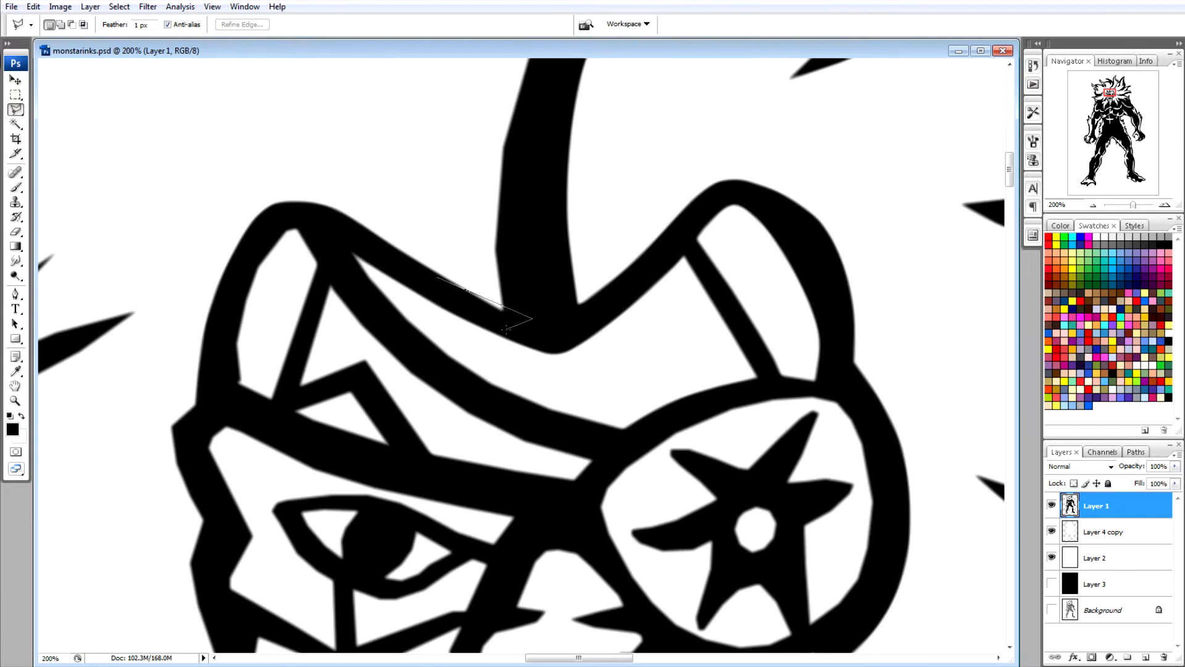
{"action": "double_click", "coordinate": [505, 329]}
{"action": "key", "text": "ctrl+d"}
Fill the upper edge of the mask's curved brow band with black near the round eye patch.
{"action": "scroll", "coordinate": [665, 428], "scroll_direction": "down", "scroll_amount": 1}
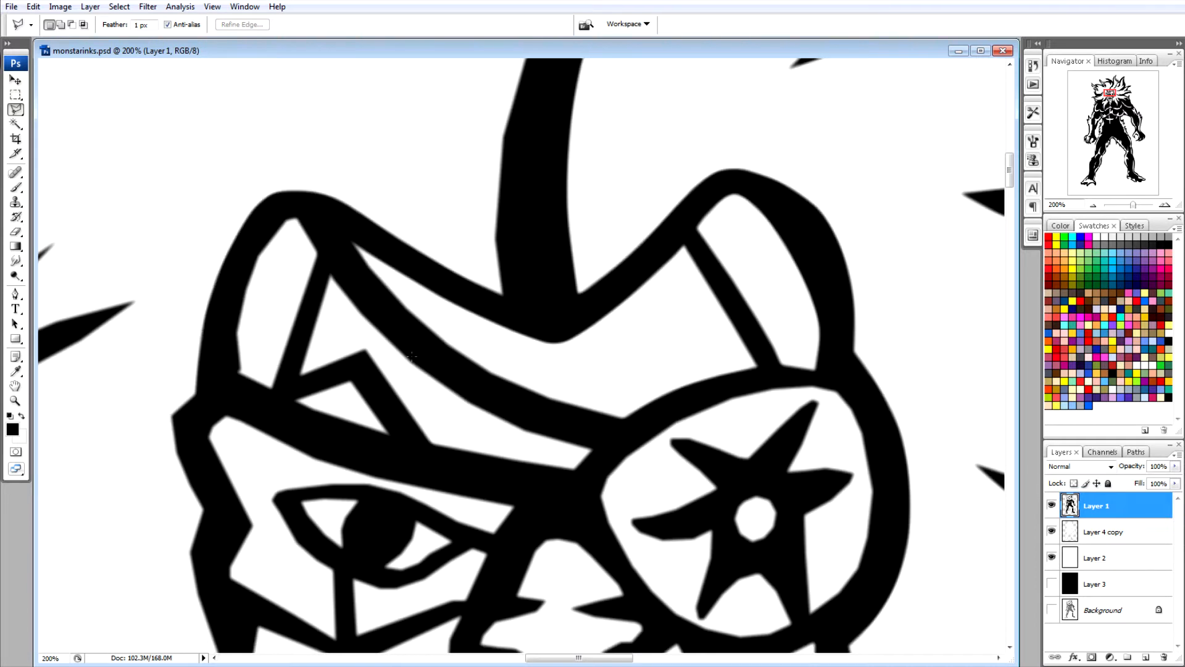
{"action": "left_click", "coordinate": [616, 419]}
{"action": "left_click", "coordinate": [471, 369]}
{"action": "double_click", "coordinate": [546, 405]}
{"action": "key", "text": "alt+BackSpace"}
{"action": "key", "text": "ctrl+d"}
Fill lassoed slivers with black along the middle of the brow band's upper edge to smooth its curve.
{"action": "left_click", "coordinate": [529, 390]}
{"action": "left_click", "coordinate": [432, 338]}
{"action": "double_click", "coordinate": [479, 377]}
{"action": "key", "text": "alt+BackSpace"}
{"action": "key", "text": "ctrl+d"}
{"action": "left_click", "coordinate": [480, 367]}
{"action": "left_click", "coordinate": [401, 307]}
{"action": "double_click", "coordinate": [433, 355]}
{"action": "key", "text": "alt+BackSpace"}
{"action": "key", "text": "ctrl+d"}
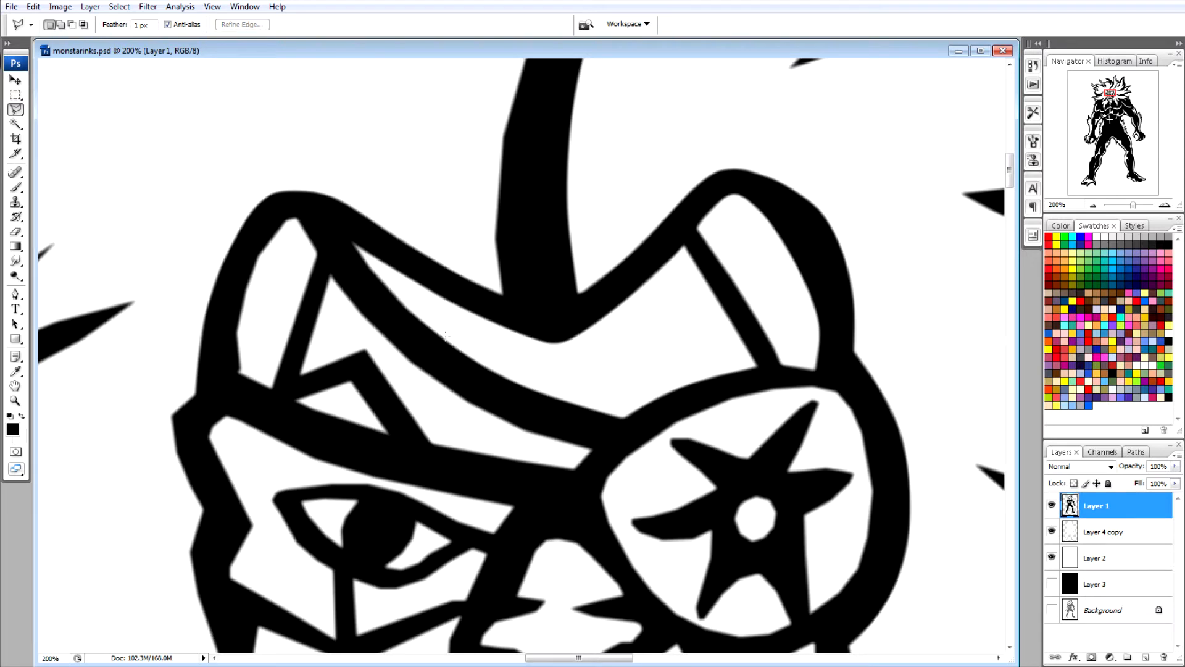
Smooth both edges at the brow band's upper end near the left ear with black-filled selections.
{"action": "left_click", "coordinate": [437, 338]}
{"action": "left_click", "coordinate": [349, 246]}
{"action": "double_click", "coordinate": [378, 308]}
{"action": "key", "text": "alt+BackSpace"}
{"action": "key", "text": "ctrl+d"}
{"action": "left_click", "coordinate": [398, 303]}
{"action": "left_click", "coordinate": [342, 228]}
{"action": "double_click", "coordinate": [342, 253]}
{"action": "key", "text": "alt+BackSpace"}
{"action": "key", "text": "ctrl+d"}
Round the inner top of the mask's left ear by filling its corners with black.
{"action": "scroll", "coordinate": [348, 274], "scroll_direction": "down", "scroll_amount": 3}
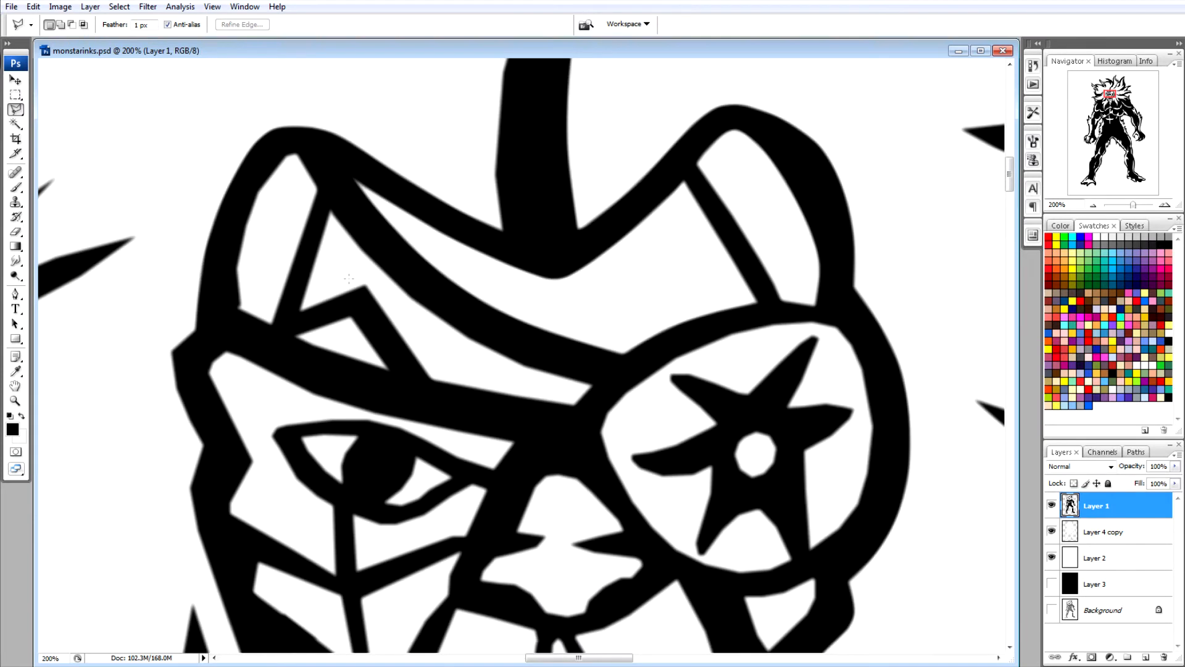
{"action": "left_click", "coordinate": [303, 160]}
{"action": "left_click", "coordinate": [279, 150]}
{"action": "double_click", "coordinate": [300, 143]}
{"action": "key", "text": "ctrl+d"}
{"action": "left_click", "coordinate": [297, 148]}
{"action": "left_click", "coordinate": [266, 173]}
{"action": "double_click", "coordinate": [288, 144]}
{"action": "key", "text": "ctrl+d"}
Fill lassoed slivers with black along the upper inner side of the left ear's outline.
{"action": "left_click", "coordinate": [282, 158]}
{"action": "left_click", "coordinate": [231, 245]}
{"action": "double_click", "coordinate": [251, 188]}
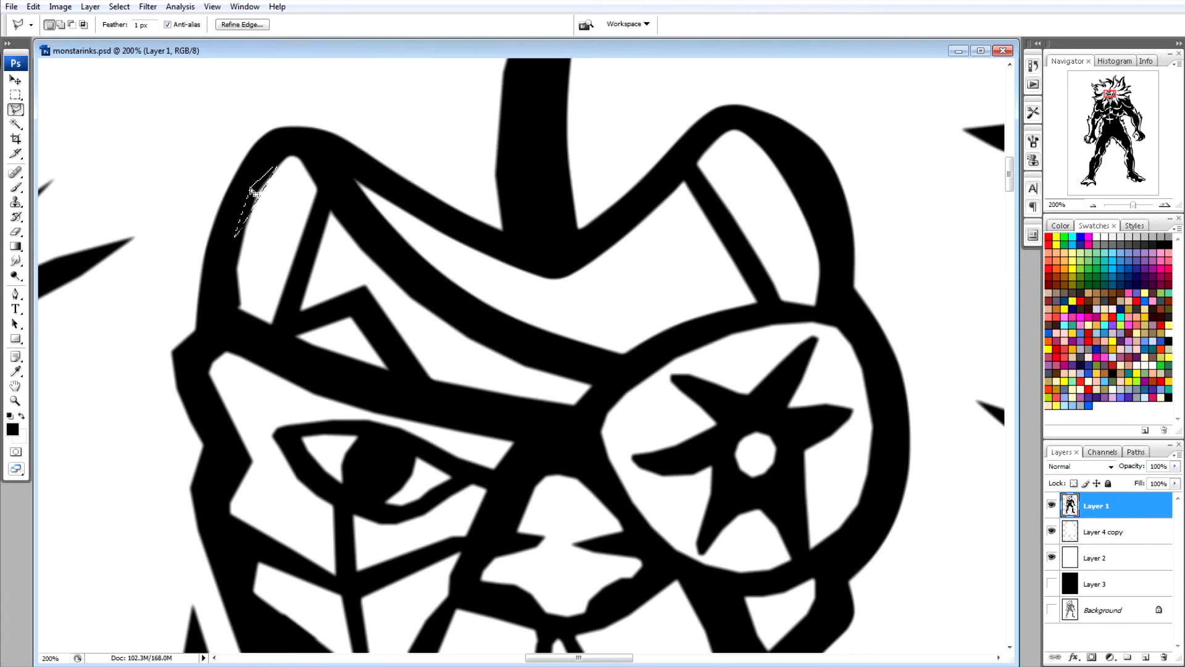
{"action": "key", "text": "alt+BackSpace"}
{"action": "key", "text": "ctrl+d"}
{"action": "left_click", "coordinate": [263, 182]}
{"action": "left_click", "coordinate": [232, 266]}
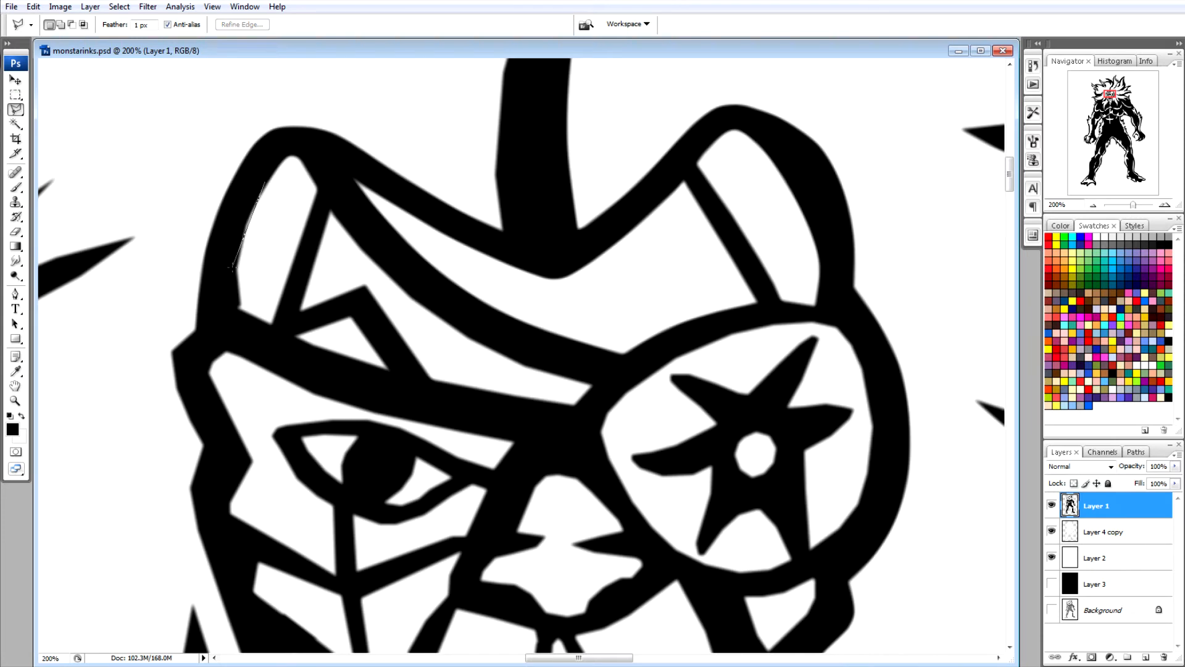
{"action": "double_click", "coordinate": [233, 212]}
{"action": "key", "text": "alt+BackSpace"}
{"action": "key", "text": "ctrl+d"}
Fill lassoed slivers with black along the lower inner side of the left ear's outer outline and its bottom corner.
{"action": "left_click", "coordinate": [244, 230]}
{"action": "left_click", "coordinate": [236, 318]}
{"action": "double_click", "coordinate": [233, 255]}
{"action": "key", "text": "ctrl+d"}
{"action": "left_click", "coordinate": [236, 285]}
{"action": "left_click", "coordinate": [247, 331]}
{"action": "double_click", "coordinate": [224, 309]}
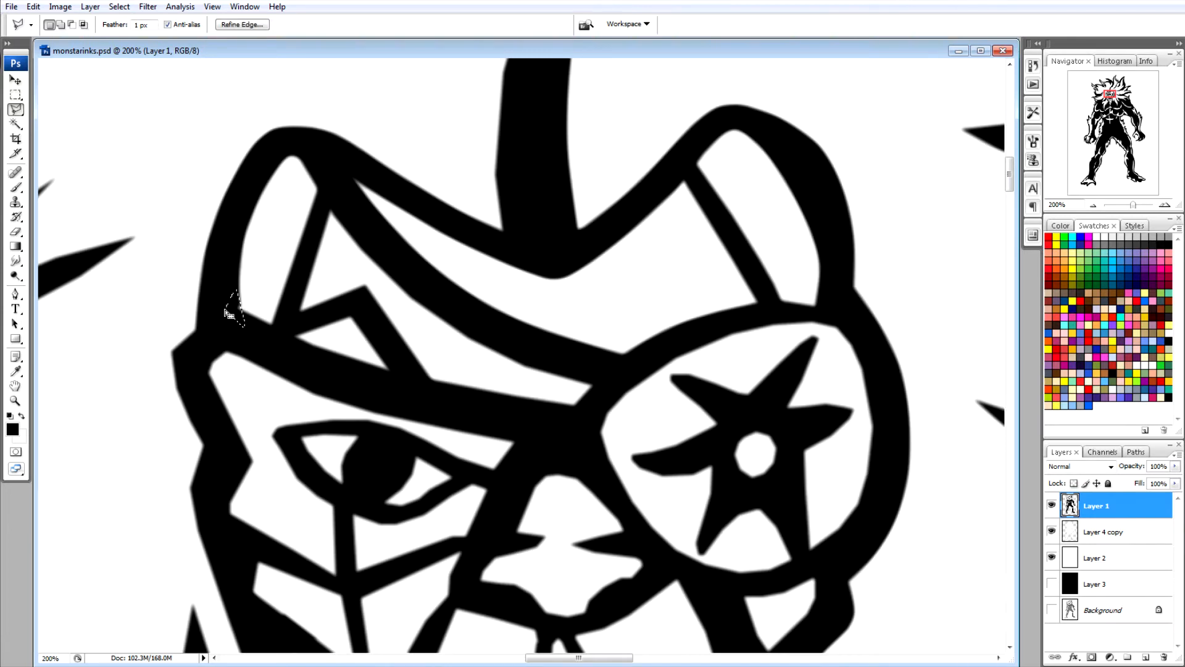
{"action": "key", "text": "ctrl+d"}
Smooth the middle of the left ear's outer outline along its inner side with two black-filled selections.
{"action": "left_click", "coordinate": [240, 237]}
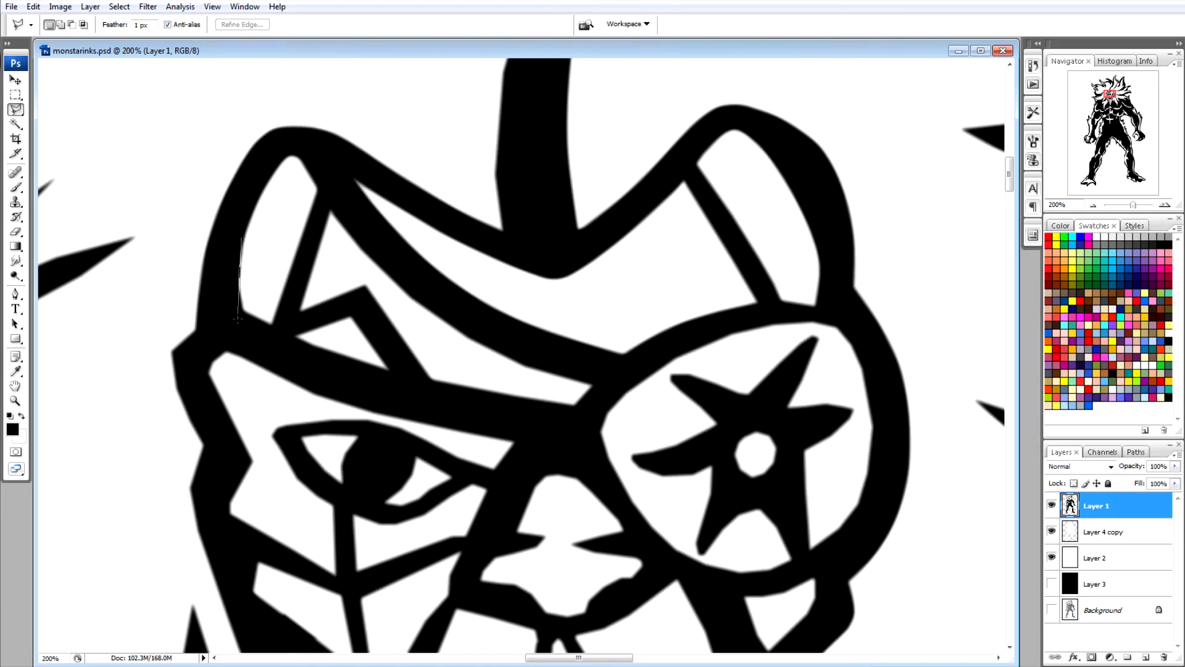
{"action": "double_click", "coordinate": [221, 272]}
{"action": "key", "text": "alt+Delete"}
{"action": "key", "text": "ctrl+d"}
{"action": "left_click", "coordinate": [254, 199]}
{"action": "left_click", "coordinate": [232, 290]}
{"action": "double_click", "coordinate": [231, 247]}
{"action": "key", "text": "alt+Delete"}
{"action": "key", "text": "ctrl+d"}
Fill a larger lassoed area with black to even out the left ear's lower inner curve.
{"action": "left_click", "coordinate": [238, 250]}
{"action": "left_click", "coordinate": [243, 335]}
{"action": "left_click", "coordinate": [206, 272]}
{"action": "double_click", "coordinate": [219, 265]}
{"action": "key", "text": "alt+BackSpace"}
{"action": "key", "text": "ctrl+d"}
Smooth the brow band's upper edge beneath the small white triangle with a lassoed selection.
{"action": "scroll", "coordinate": [308, 311], "scroll_direction": "down", "scroll_amount": 2}
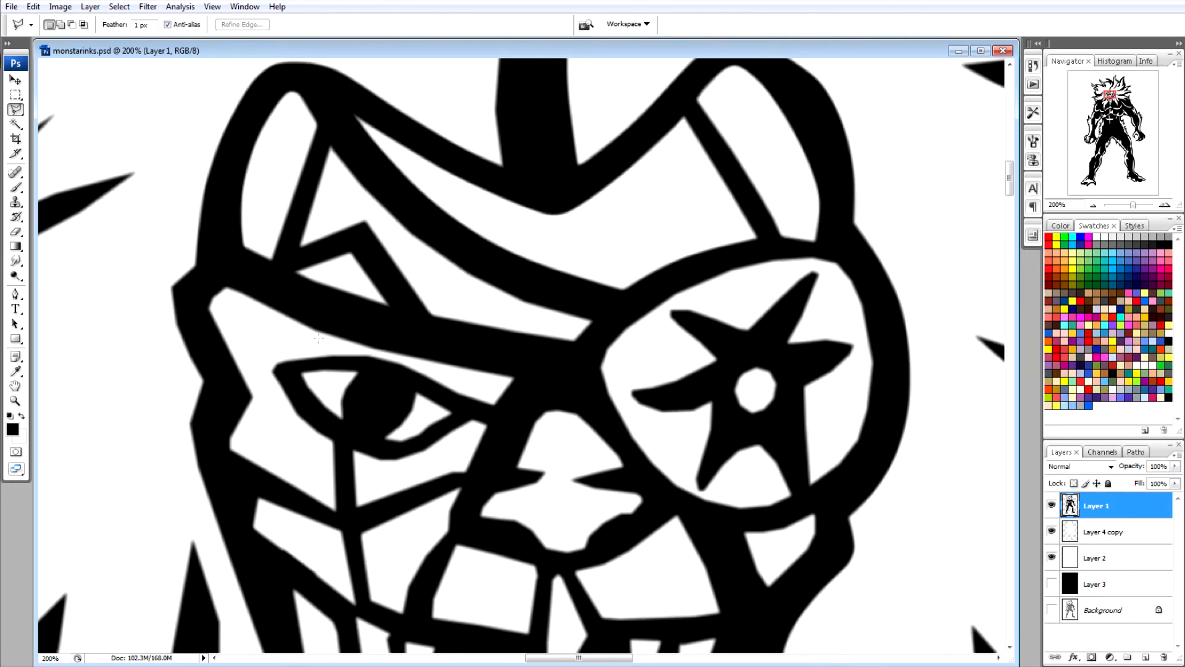
{"action": "left_click", "coordinate": [360, 299]}
{"action": "left_click", "coordinate": [262, 258]}
{"action": "double_click", "coordinate": [293, 301]}
{"action": "key", "text": "ctrl+d"}
Trim lassoed slivers from the middle of the brow band's lower edge above the left eye.
{"action": "left_click", "coordinate": [258, 303]}
{"action": "left_click", "coordinate": [379, 351]}
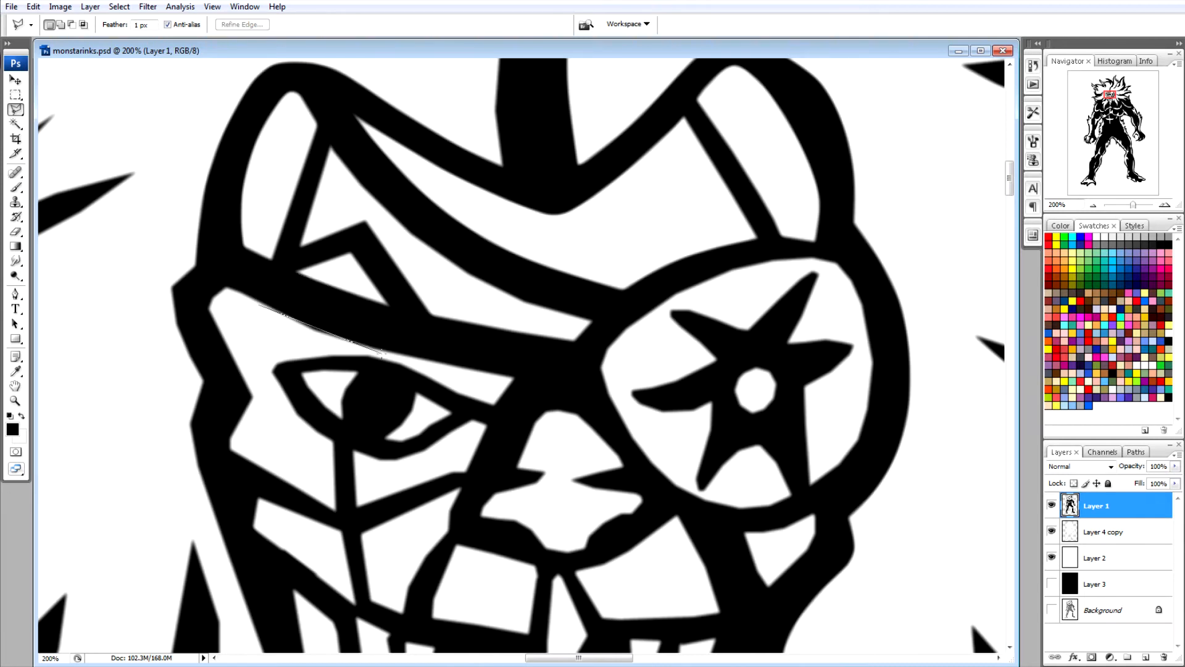
{"action": "double_click", "coordinate": [294, 337]}
{"action": "key", "text": "ctrl+d"}
{"action": "left_click", "coordinate": [460, 368]}
{"action": "left_click", "coordinate": [308, 327]}
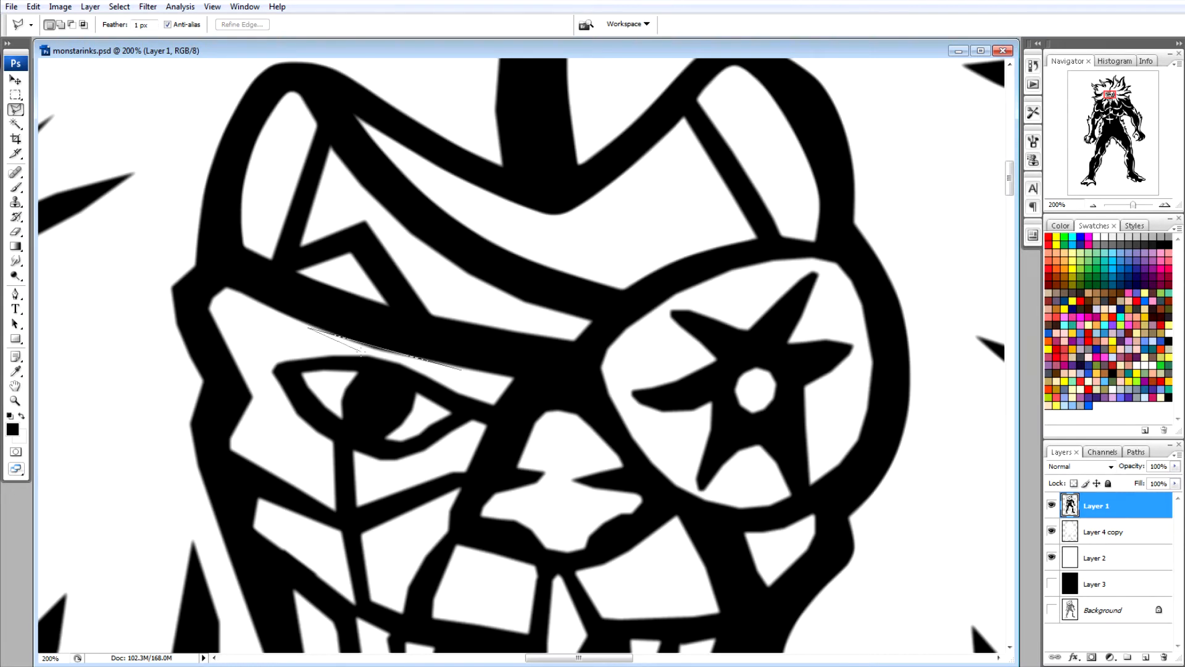
{"action": "double_click", "coordinate": [361, 350]}
{"action": "key", "text": "ctrl+d"}
Delete a lassoed sliver along the left part of the brow band's lower edge to smooth its curve.
{"action": "left_click", "coordinate": [239, 296]}
{"action": "left_click", "coordinate": [366, 346]}
{"action": "double_click", "coordinate": [277, 335]}
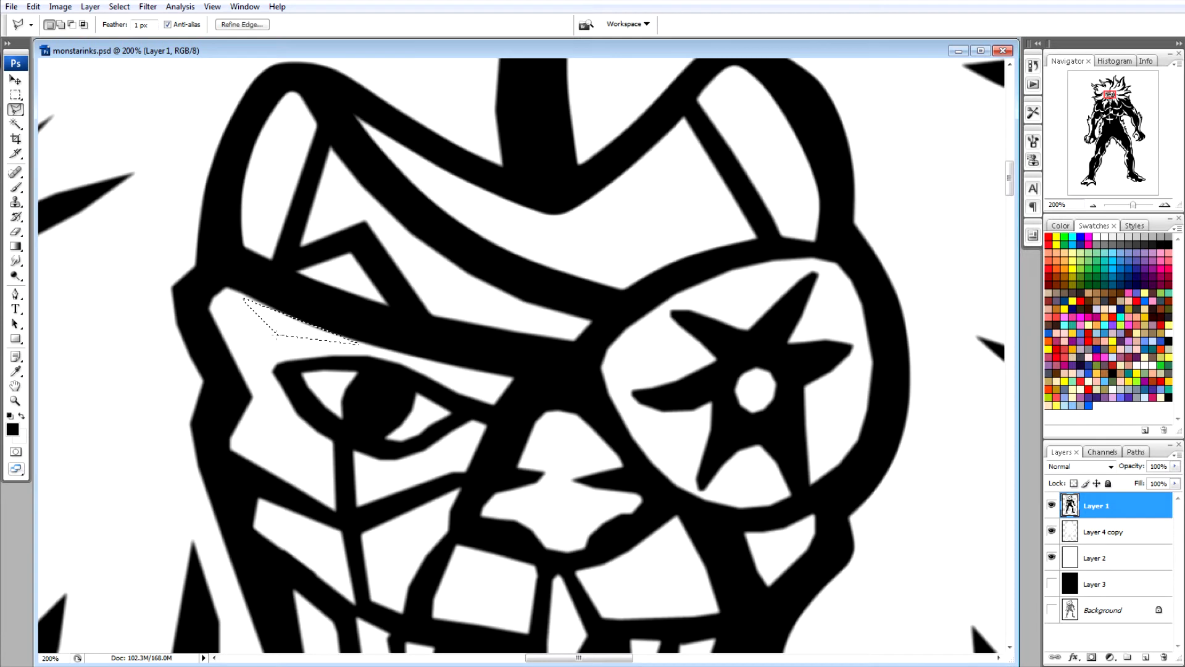
{"action": "key", "text": "Delete"}
{"action": "key", "text": "ctrl+d"}
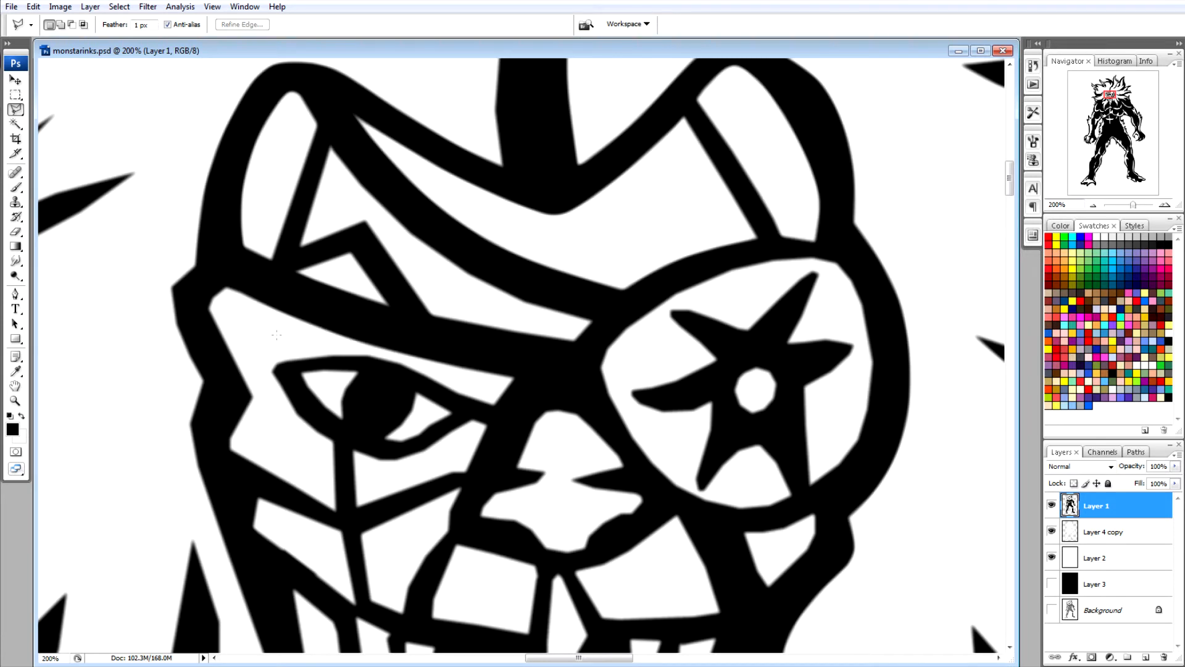
Delete lassoed slivers along the outer left edge of the upper-left mane spike, from its tip downward.
{"action": "left_click", "coordinate": [307, 85]}
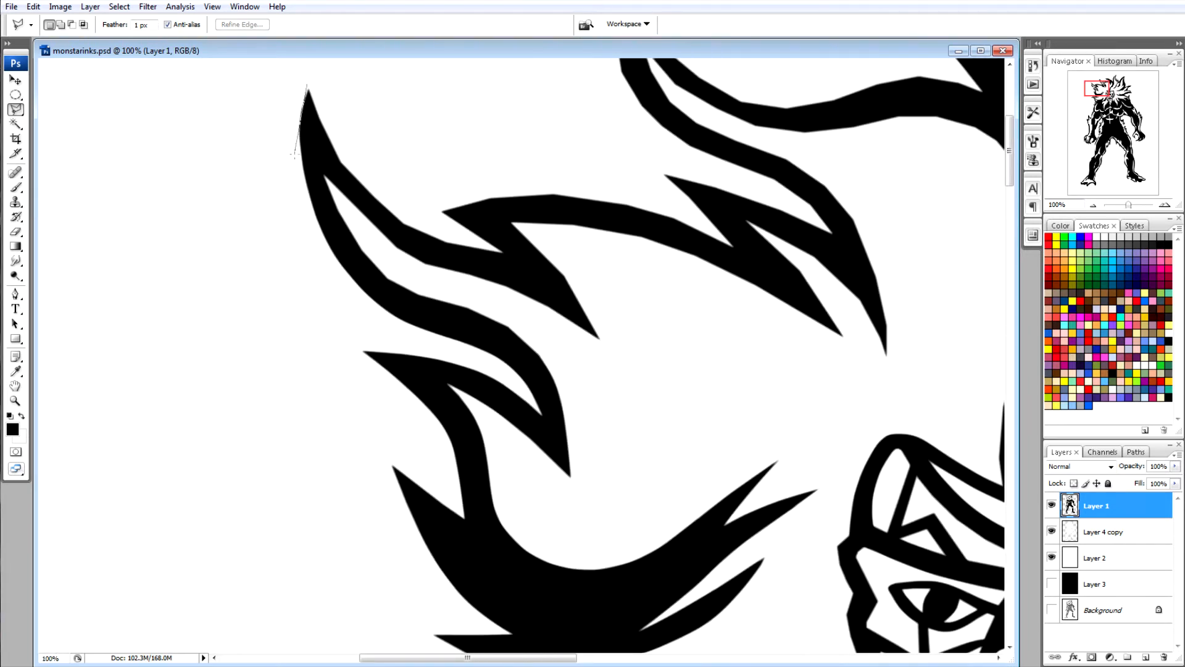
{"action": "left_click", "coordinate": [294, 151]}
{"action": "double_click", "coordinate": [280, 116]}
{"action": "key", "text": "Delete"}
{"action": "key", "text": "ctrl+d"}
{"action": "left_click", "coordinate": [300, 105]}
{"action": "left_click", "coordinate": [298, 198]}
{"action": "double_click", "coordinate": [285, 156]}
{"action": "key", "text": "Delete"}
{"action": "key", "text": "ctrl+d"}
Fill lassoed slivers with black along the right edge of the upper-left mane spike, just below its tip.
{"action": "left_click", "coordinate": [308, 93]}
{"action": "left_click", "coordinate": [339, 160]}
{"action": "double_click", "coordinate": [313, 117]}
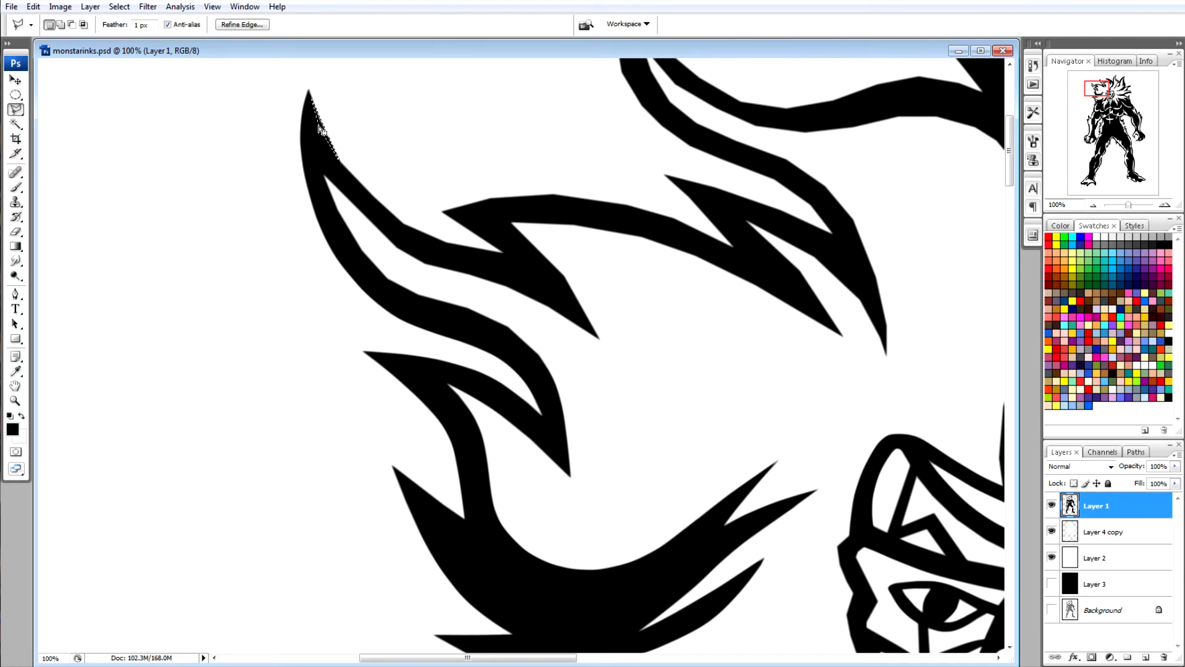
{"action": "key", "text": "alt+BackSpace"}
{"action": "key", "text": "ctrl+d"}
{"action": "left_click", "coordinate": [319, 124]}
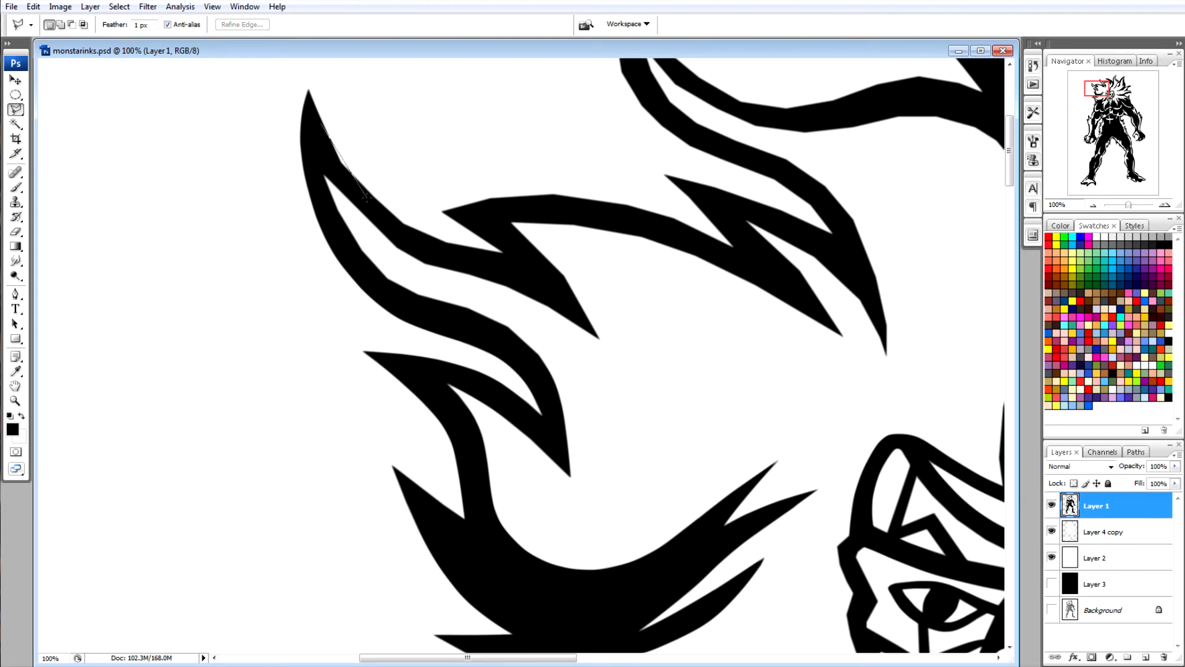
{"action": "left_click", "coordinate": [364, 195]}
{"action": "double_click", "coordinate": [335, 173]}
{"action": "key", "text": "alt+BackSpace"}
{"action": "key", "text": "ctrl+d"}
Smooth the lower bend of the mane spike's upper edge with two black-filled selections.
{"action": "left_click", "coordinate": [487, 251]}
{"action": "left_click", "coordinate": [405, 229]}
{"action": "double_click", "coordinate": [455, 254]}
{"action": "key", "text": "alt+BackSpace"}
{"action": "key", "text": "ctrl+d"}
{"action": "left_click", "coordinate": [428, 237]}
{"action": "left_click", "coordinate": [378, 204]}
{"action": "double_click", "coordinate": [413, 245]}
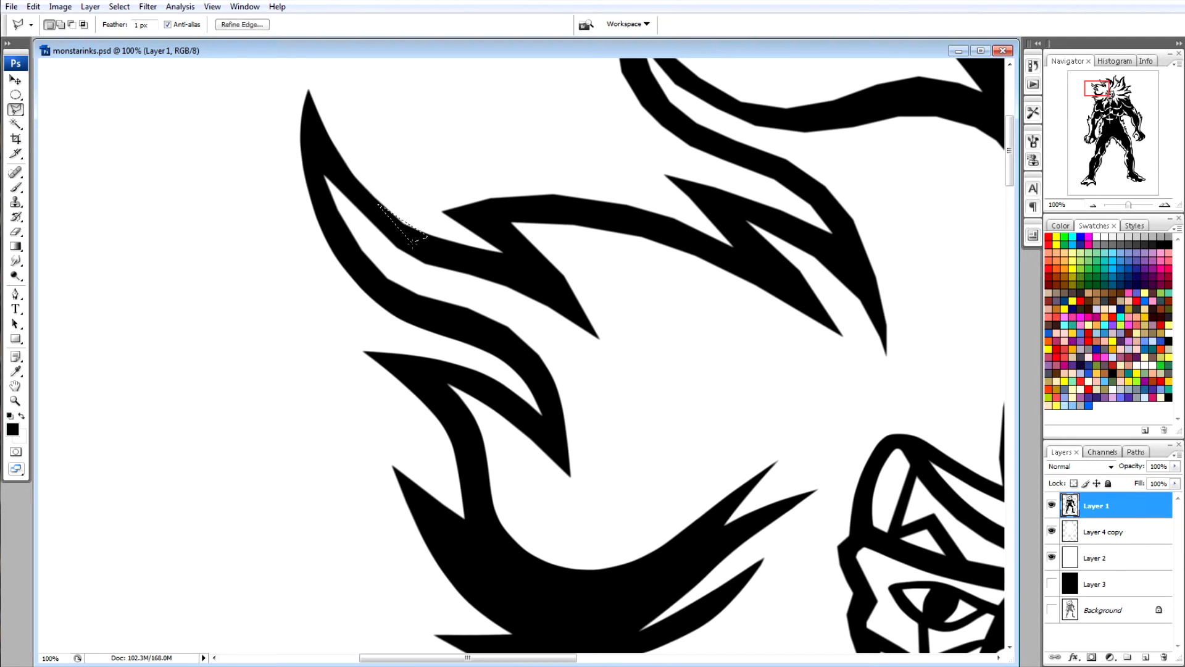
{"action": "key", "text": "alt+BackSpace"}
{"action": "key", "text": "ctrl+d"}
Fill longer lassoed slivers with black along the mane spike's right edge to blend the curve from tip to bend.
{"action": "left_click", "coordinate": [322, 132]}
{"action": "left_click", "coordinate": [390, 219]}
{"action": "double_click", "coordinate": [338, 176]}
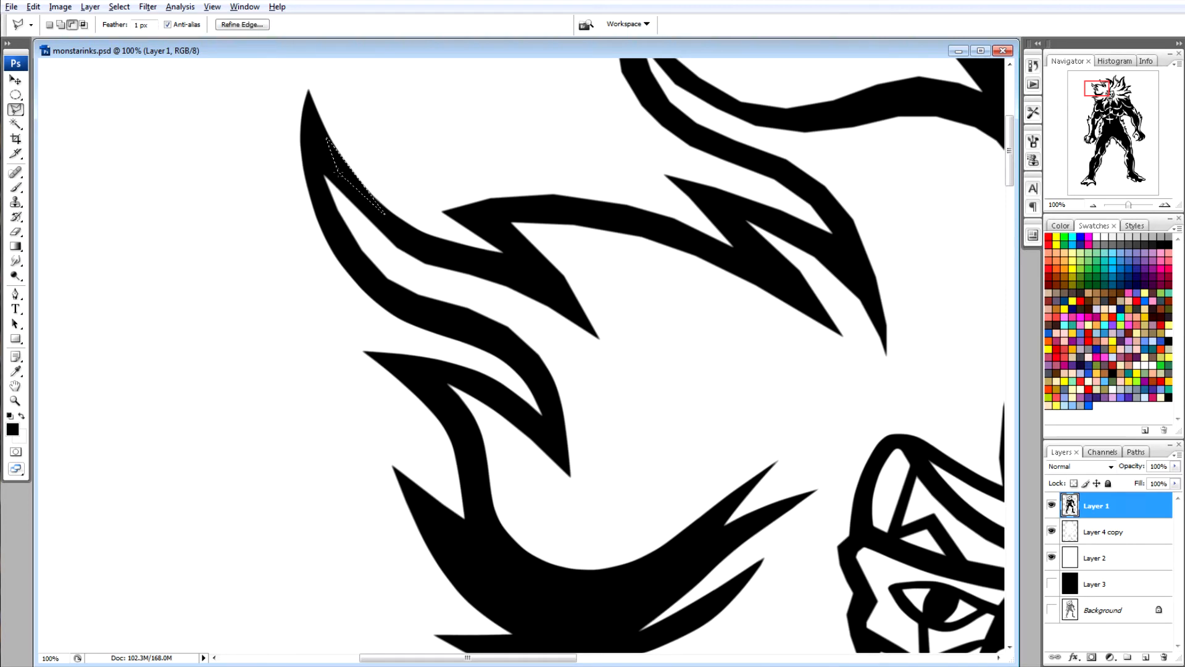
{"action": "key", "text": "alt+BackSpace"}
{"action": "key", "text": "ctrl+d"}
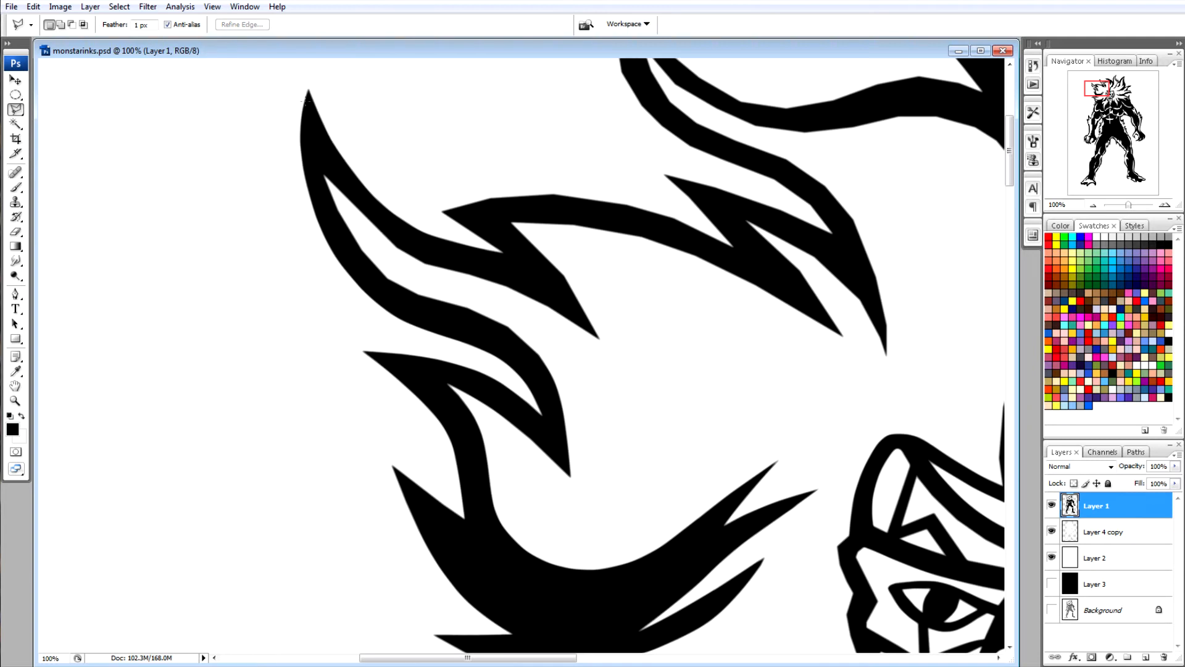
{"action": "left_click", "coordinate": [308, 93]}
{"action": "left_click", "coordinate": [357, 181]}
{"action": "double_click", "coordinate": [322, 156]}
{"action": "key", "text": "alt+BackSpace"}
{"action": "key", "text": "ctrl+d"}
Smooth the inner edge at the bend of the upper-left mane spike with a lassoed selection.
{"action": "left_click", "coordinate": [366, 226]}
{"action": "left_click", "coordinate": [441, 278]}
{"action": "double_click", "coordinate": [377, 264]}
{"action": "key", "text": "ctrl+d"}
{"action": "left_click", "coordinate": [400, 252]}
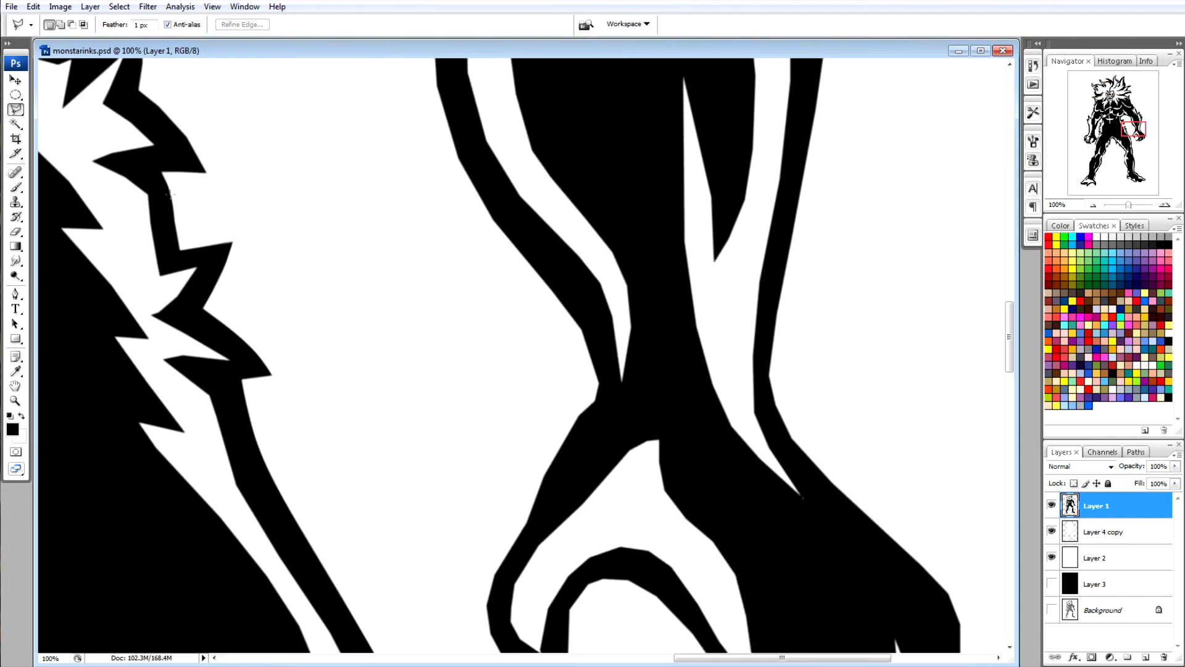
Fill a lassoed sliver with black along the waist fur's outer edge between two right-pointing spikes.
{"action": "left_click", "coordinate": [170, 195]}
{"action": "left_click", "coordinate": [184, 264]}
{"action": "double_click", "coordinate": [165, 239]}
{"action": "key", "text": "alt"}
Trim lassoed slivers from the outer edge of the upper right-pointing waist fur spike to round it.
{"action": "scroll", "coordinate": [229, 167], "scroll_direction": "up", "scroll_amount": 3}
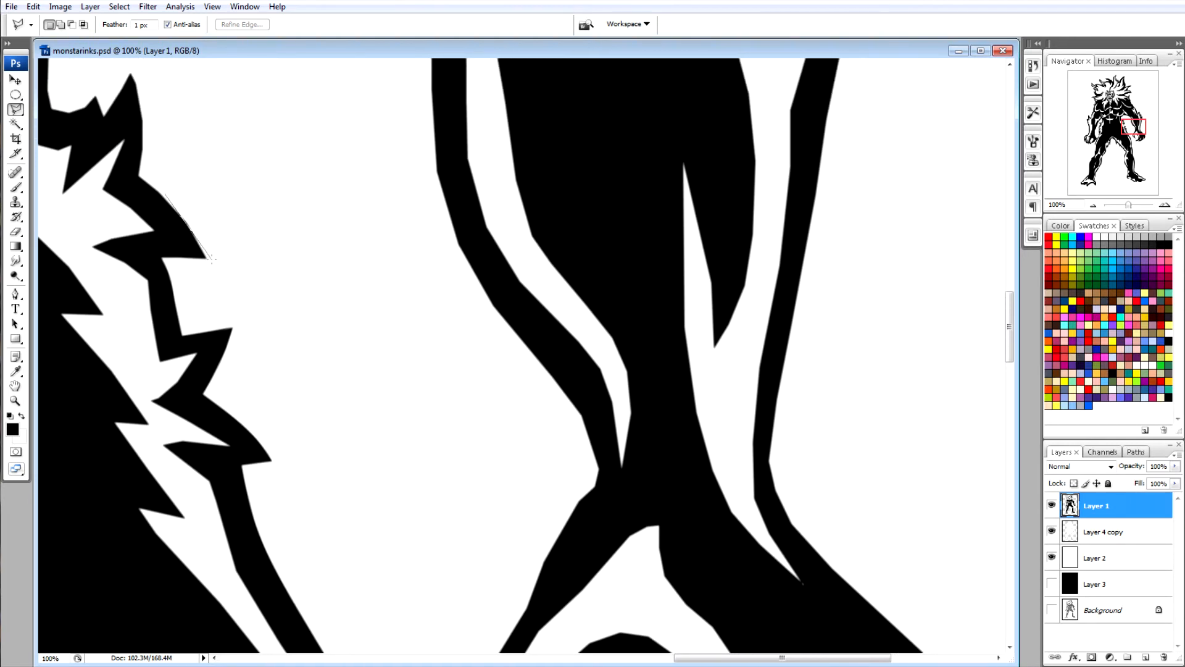
{"action": "left_click", "coordinate": [212, 260]}
{"action": "double_click", "coordinate": [193, 180]}
{"action": "key", "text": "ctrl+d"}
{"action": "left_click", "coordinate": [141, 175]}
{"action": "left_click", "coordinate": [197, 229]}
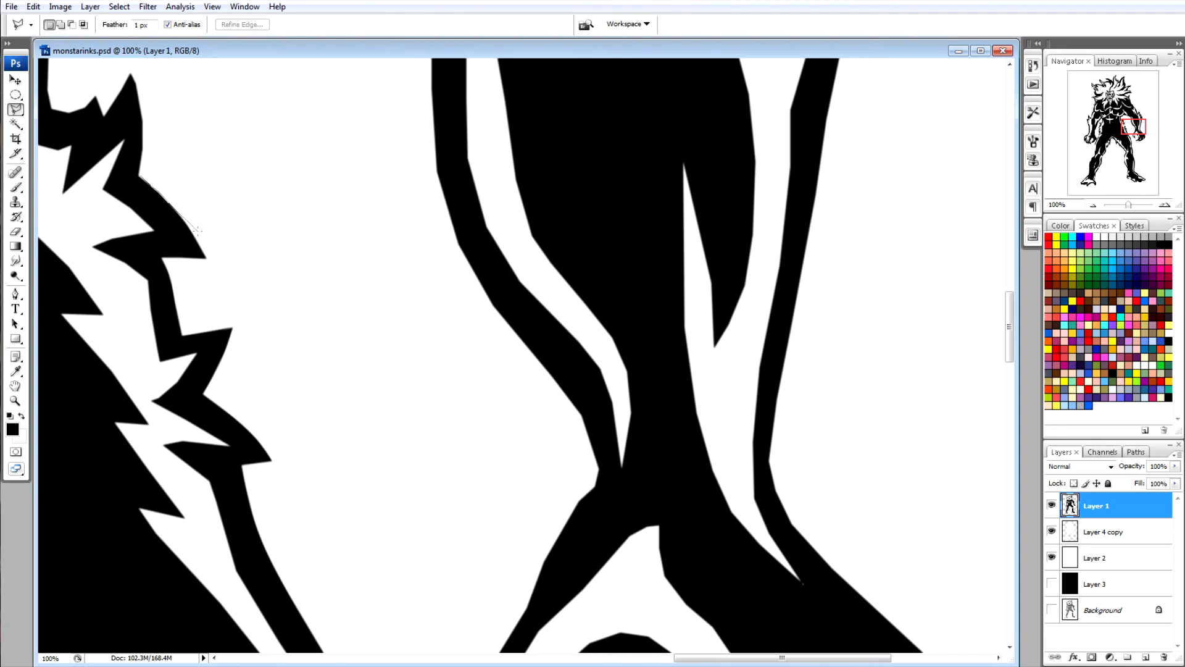
{"action": "double_click", "coordinate": [187, 175]}
{"action": "key", "text": "ctrl+d"}
Trim lassoed slivers from the right edge of the topmost upright waist fur spike.
{"action": "scroll", "coordinate": [187, 175], "scroll_direction": "up", "scroll_amount": 3}
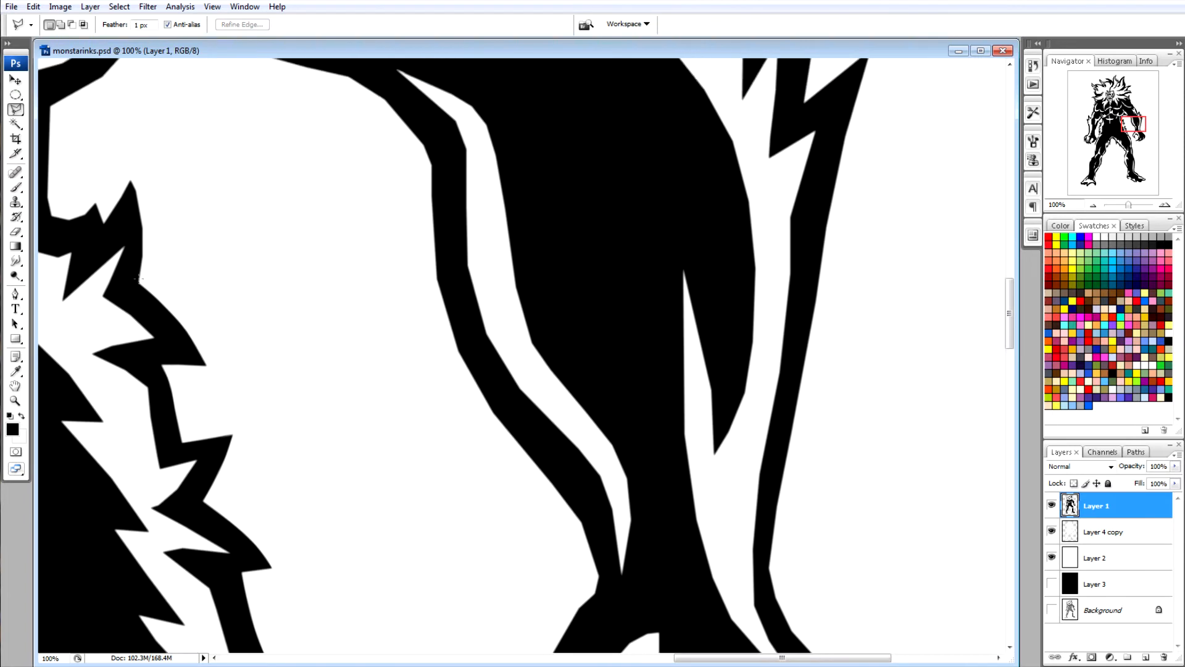
{"action": "left_click", "coordinate": [140, 282]}
{"action": "left_click", "coordinate": [148, 190]}
{"action": "double_click", "coordinate": [167, 245]}
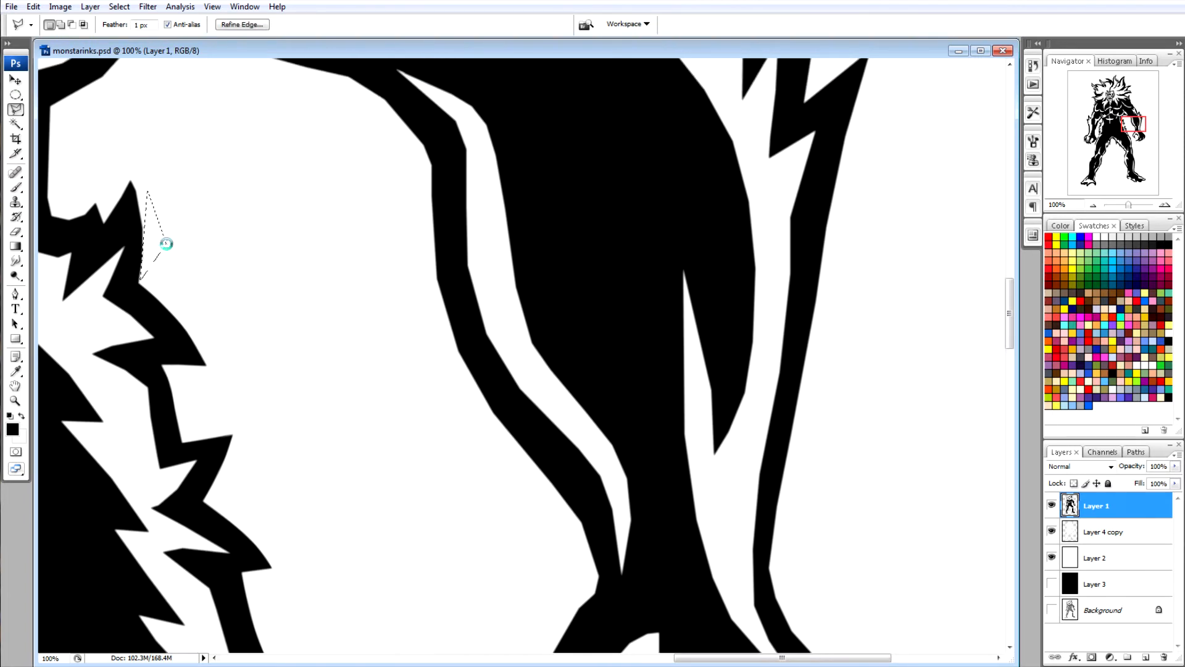
{"action": "key", "text": "ctrl+d"}
{"action": "left_click", "coordinate": [138, 178]}
{"action": "double_click", "coordinate": [167, 250]}
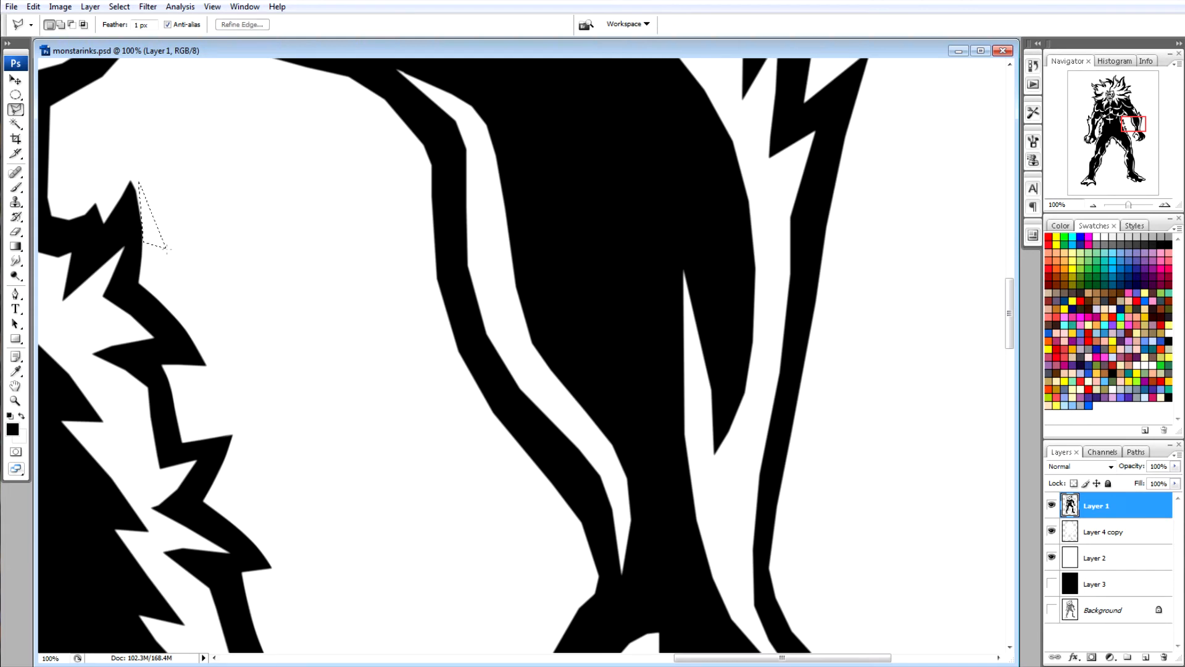
{"action": "key", "text": "ctrl+d"}
Refine the tip of the topmost waist fur spike by trimming its right edge and filling its left edge with black.
{"action": "left_click", "coordinate": [143, 217]}
{"action": "left_click", "coordinate": [124, 150]}
{"action": "double_click", "coordinate": [175, 191]}
{"action": "key", "text": "ctrl+d"}
{"action": "double_click", "coordinate": [130, 200]}
{"action": "key", "text": "alt+BackSpace"}
{"action": "key", "text": "ctrl+d"}
Round the hollow beside the small fur tuft left of the topmost waist spike with black-filled selections.
{"action": "left_click", "coordinate": [96, 204]}
{"action": "left_click", "coordinate": [50, 237]}
{"action": "double_click", "coordinate": [97, 215]}
{"action": "key", "text": "alt+BackSpace"}
{"action": "key", "text": "ctrl+d"}
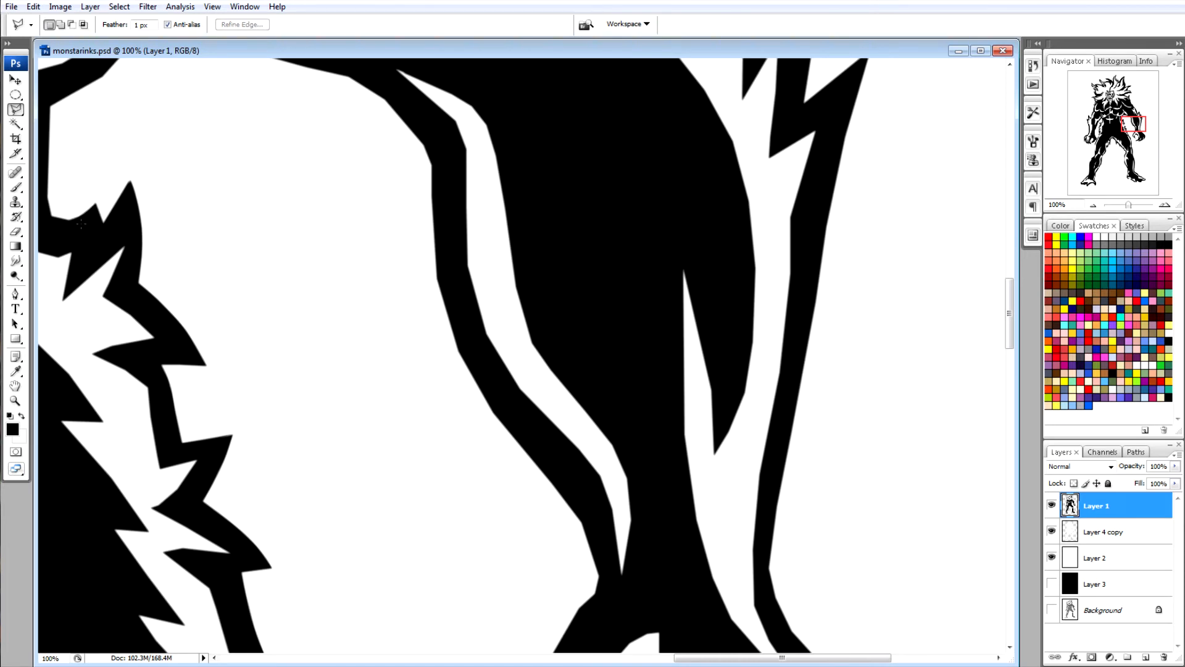
{"action": "left_click", "coordinate": [85, 218]}
{"action": "double_click", "coordinate": [68, 233]}
{"action": "key", "text": "alt+BackSpace"}
{"action": "key", "text": "ctrl+d"}
Fill the corner where the torso's side line meets the waist fur with black to round it.
{"action": "left_click_drag", "start_coordinate": [708, 659], "coordinate": [633, 652]}
{"action": "scroll", "coordinate": [673, 425], "scroll_direction": "up", "scroll_amount": 6}
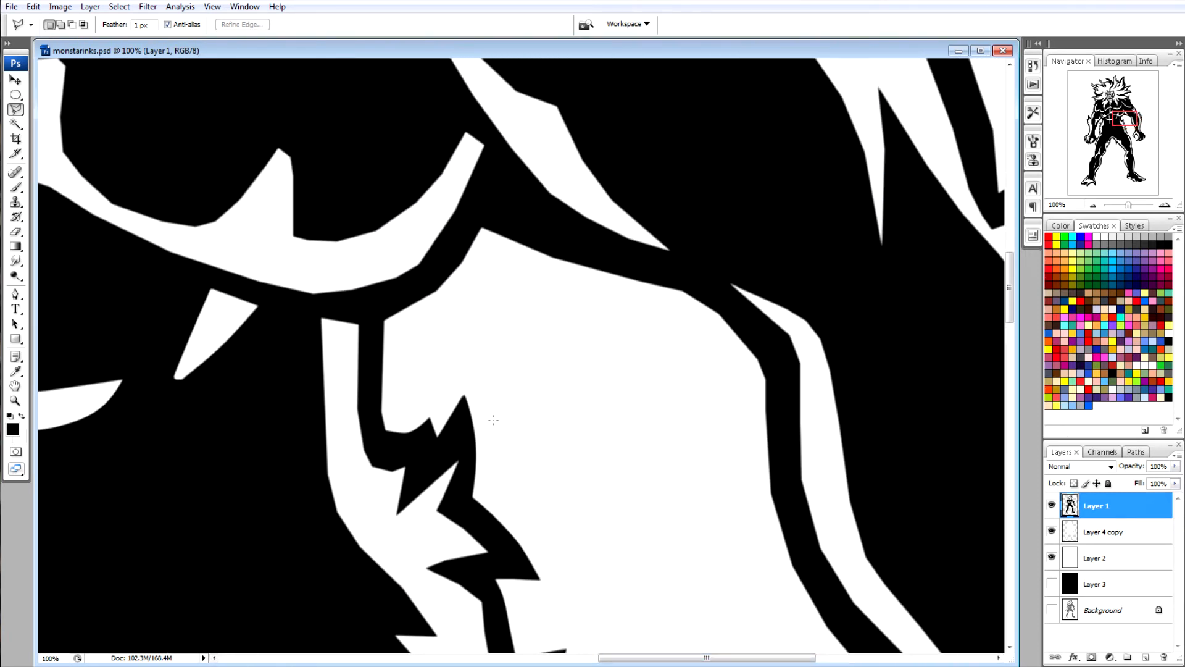
{"action": "left_click", "coordinate": [393, 437]}
{"action": "double_click", "coordinate": [373, 443]}
{"action": "key", "text": "alt+BackSpace"}
{"action": "key", "text": "ctrl+d"}
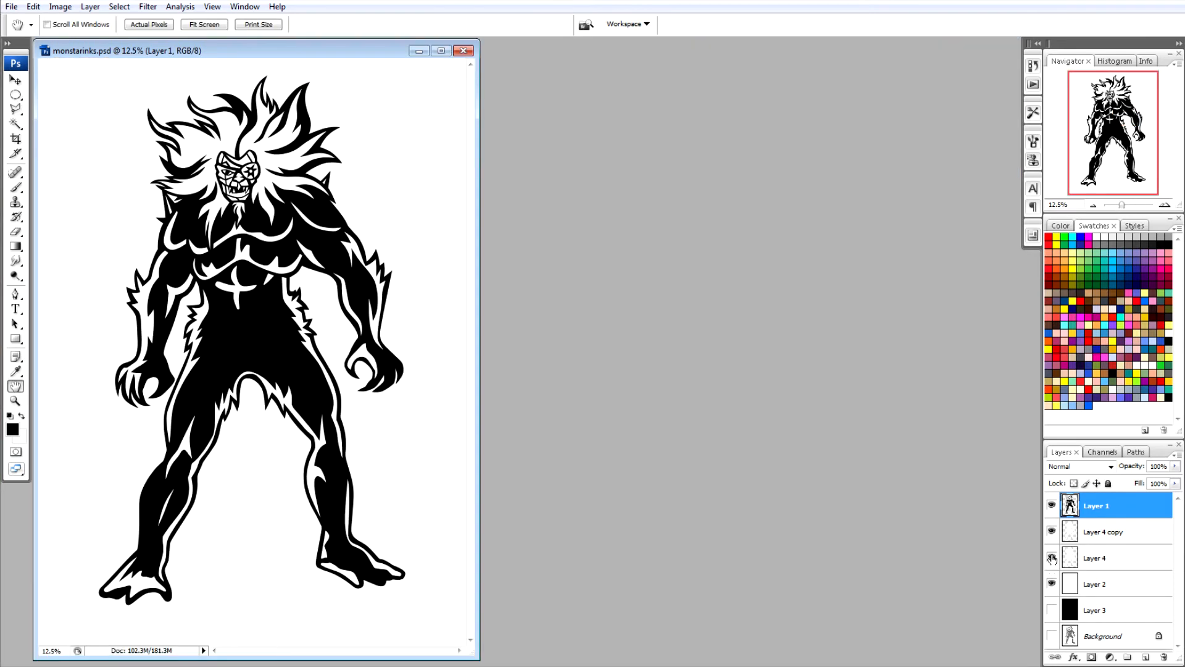
{"action": "left_click", "coordinate": [1052, 557]}
{"action": "left_click", "coordinate": [1116, 559]}
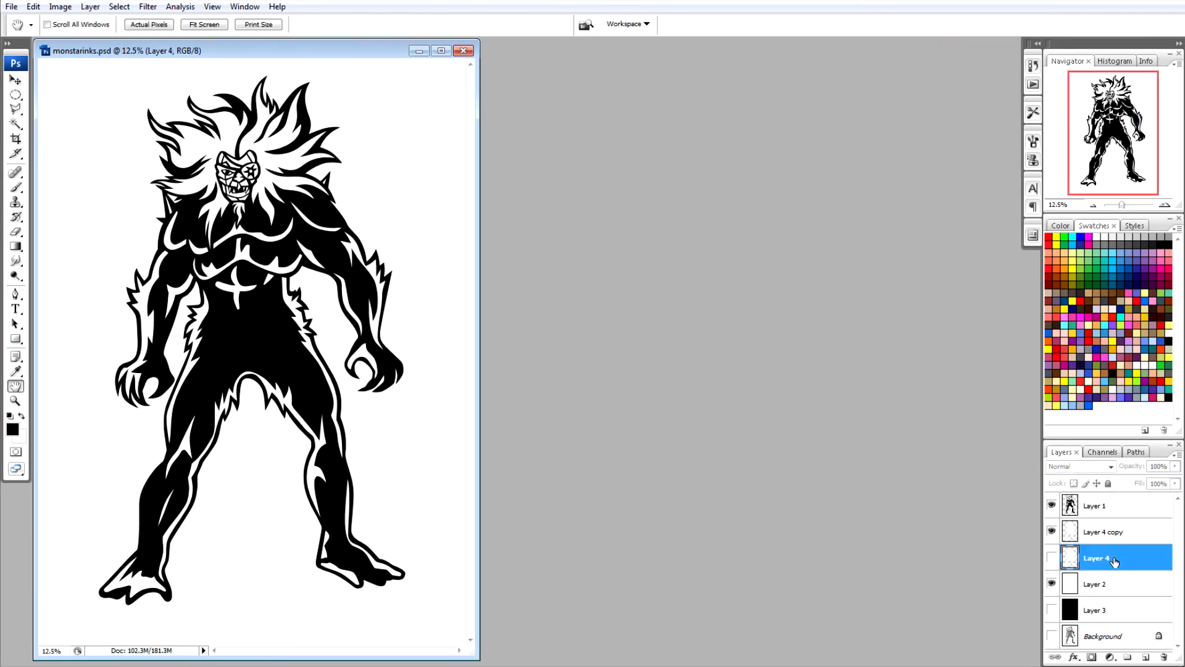
{"action": "left_click_drag", "start_coordinate": [1116, 559], "coordinate": [1166, 658]}
{"action": "left_click", "coordinate": [1051, 558]}
Show the black Layer 3 and hide the white Layer 2 to put the figure on a black background.
{"action": "left_click", "coordinate": [1052, 610]}
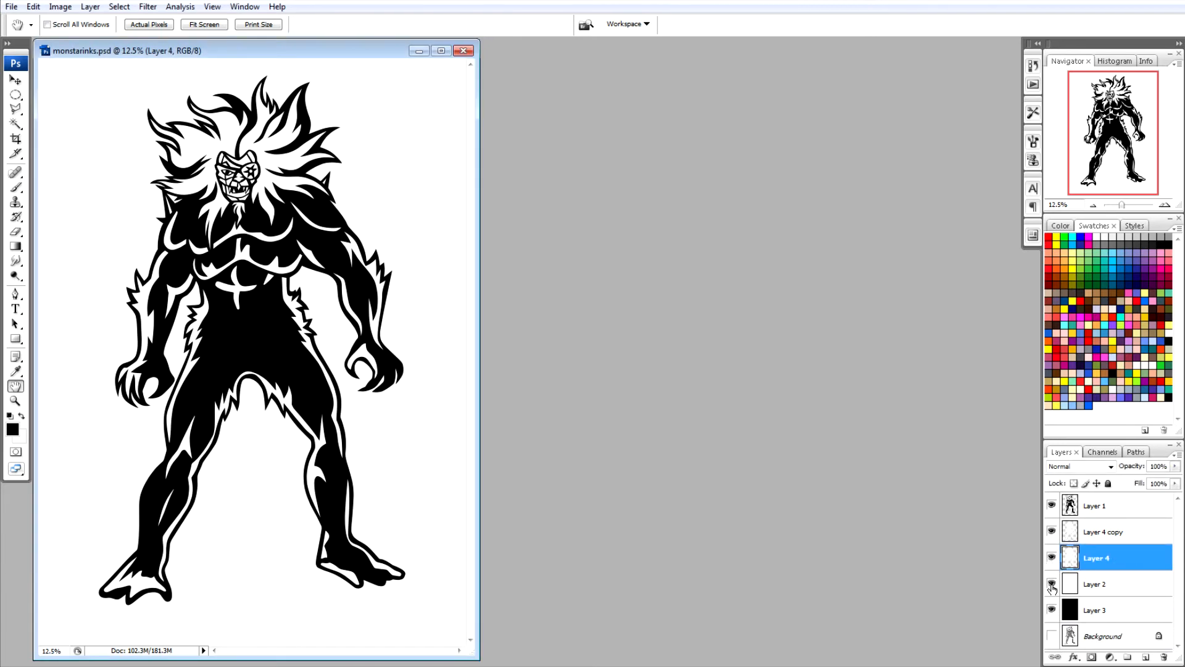
{"action": "left_click", "coordinate": [1052, 585]}
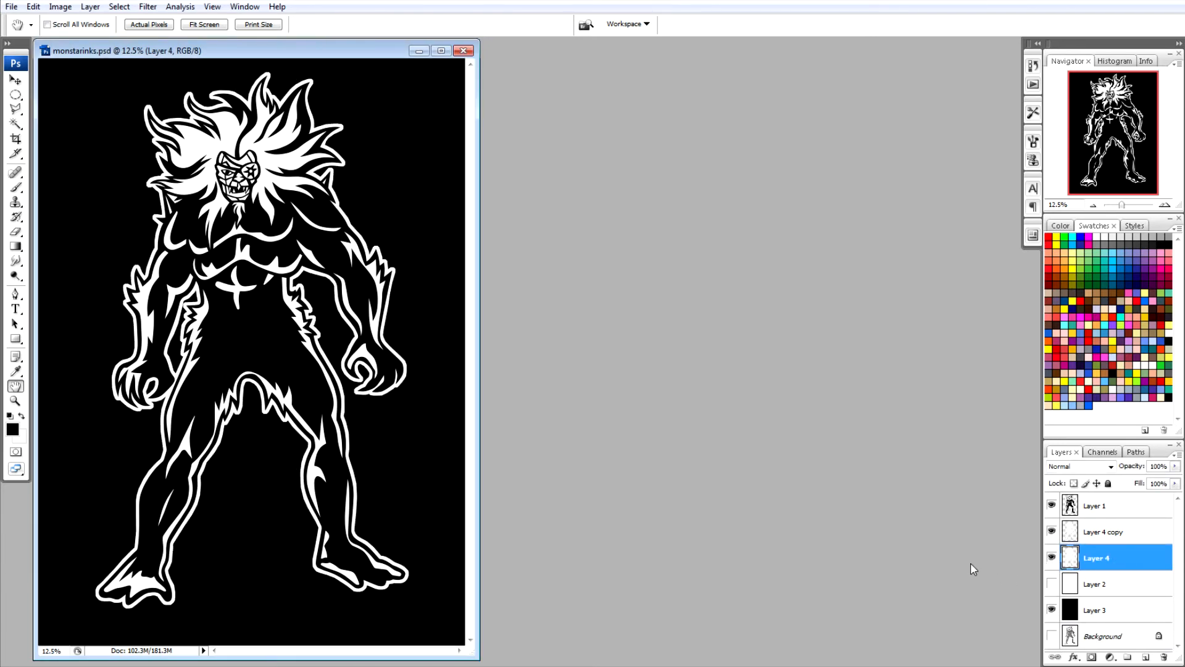
Check the layer separation by shifting the Layer 1 inks and undoing the move, and by hiding and reshowing Layer 3.
{"action": "left_click", "coordinate": [1113, 509]}
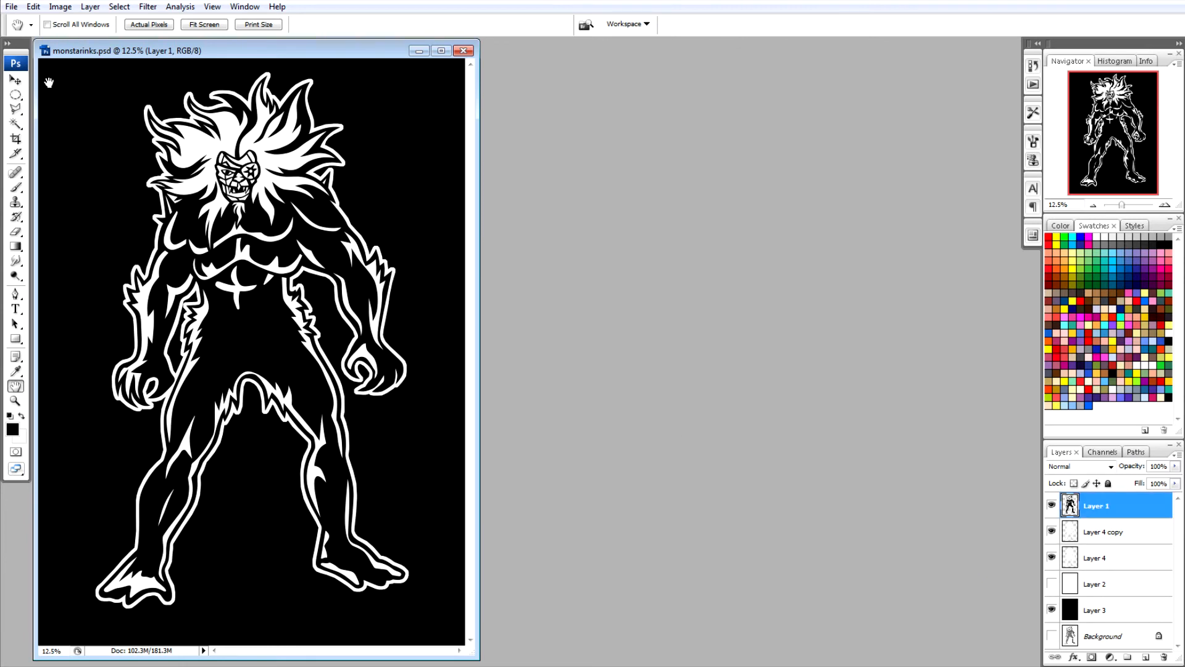
{"action": "left_click", "coordinate": [15, 80]}
{"action": "left_click_drag", "start_coordinate": [239, 214], "coordinate": [206, 236]}
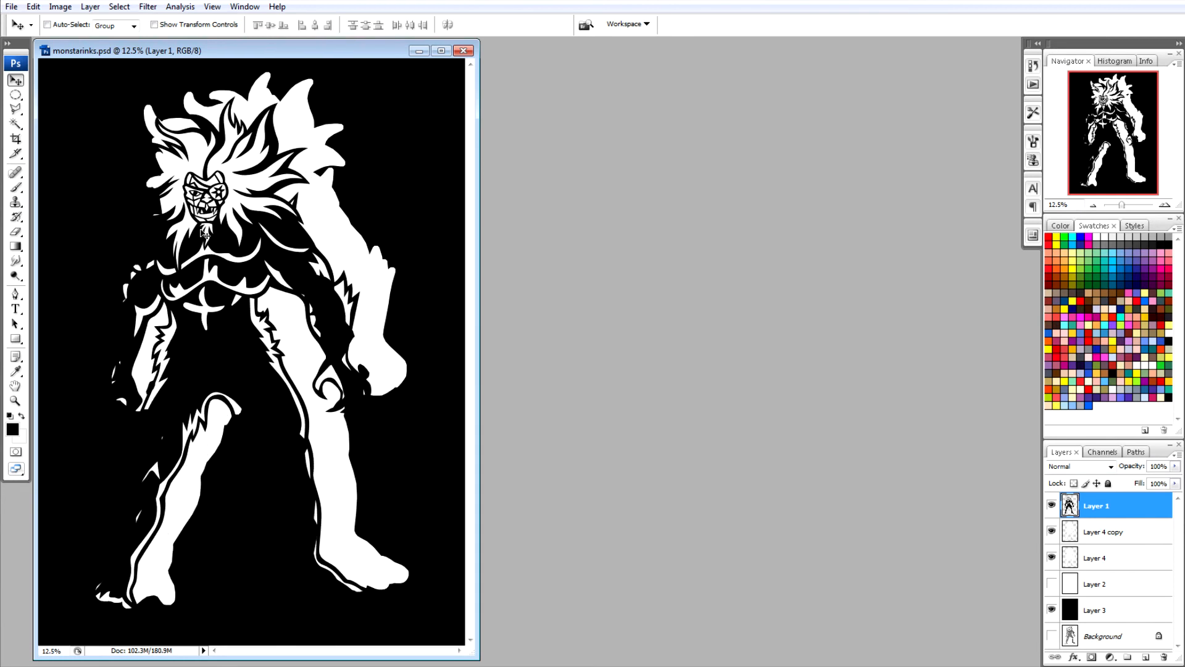
{"action": "key", "text": "ctrl+z"}
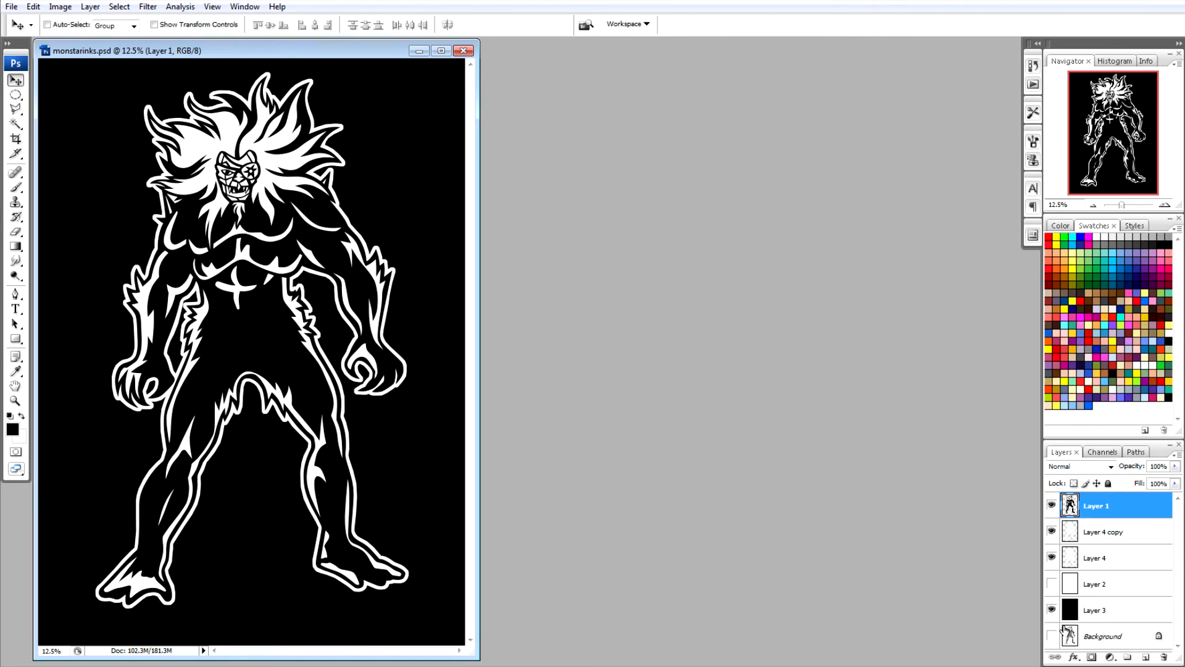
{"action": "left_click", "coordinate": [1051, 610]}
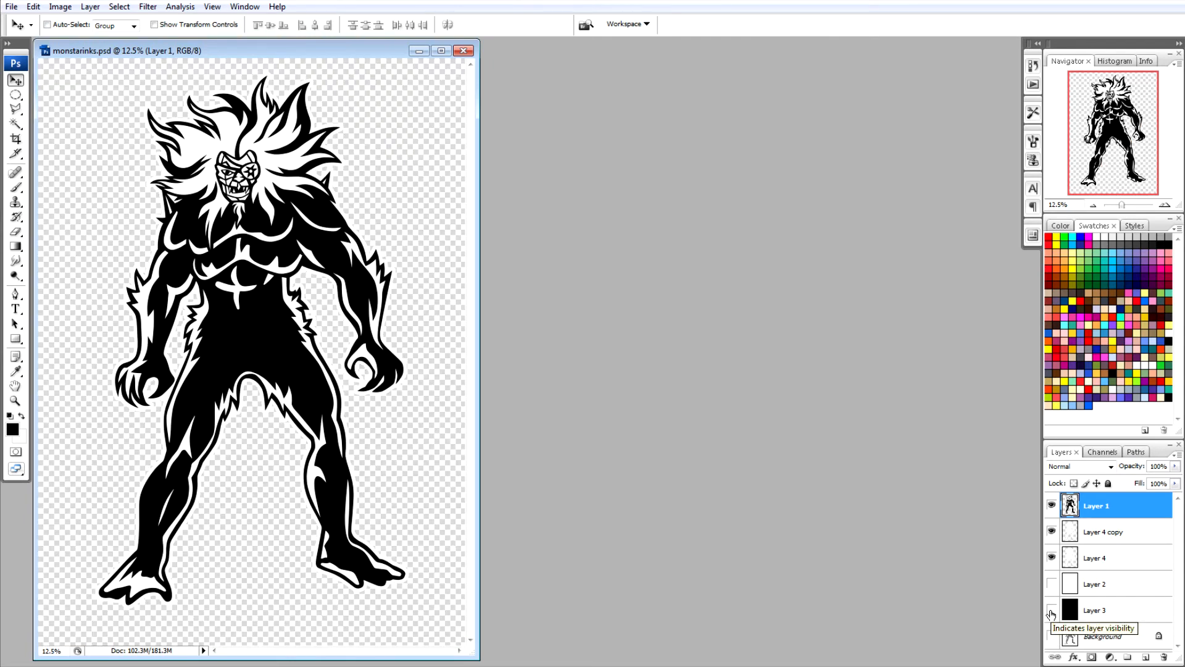
{"action": "left_click", "coordinate": [1051, 610]}
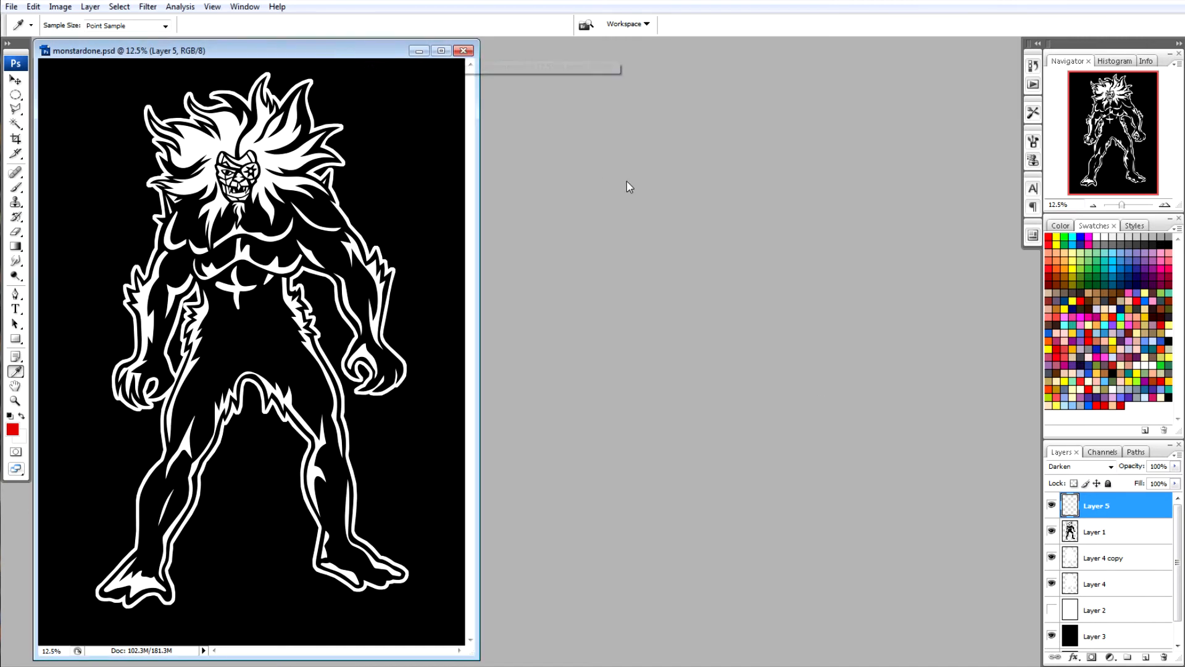
{"action": "key", "text": "ctrl+alt+BackSpace"}
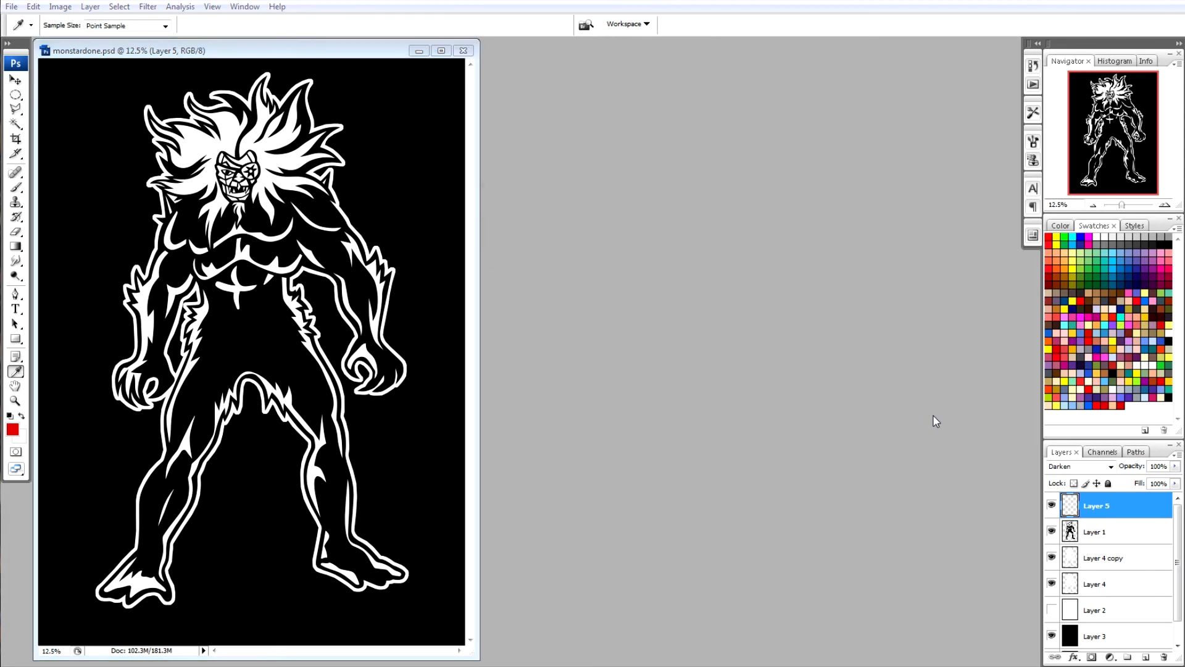
{"action": "left_click", "coordinate": [583, 248]}
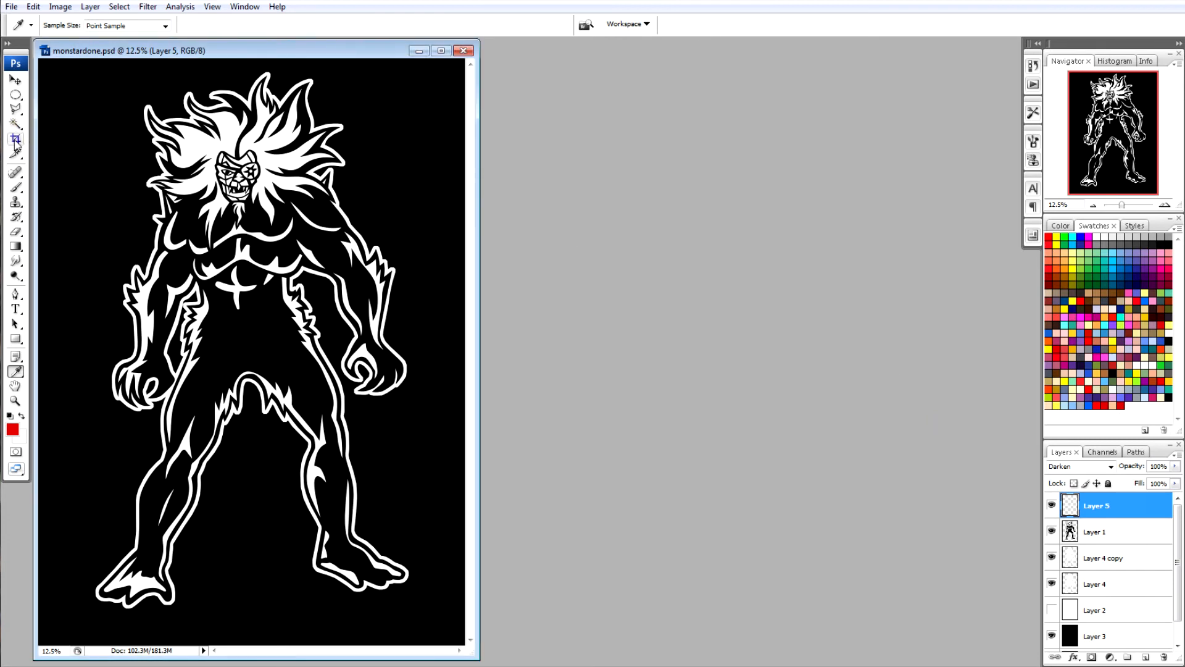
Set up the Brush tool with a 308 px master diameter.
{"action": "left_click", "coordinate": [16, 187]}
{"action": "left_click", "coordinate": [77, 25]}
{"action": "left_click", "coordinate": [95, 61]}
{"action": "left_click", "coordinate": [110, 60]}
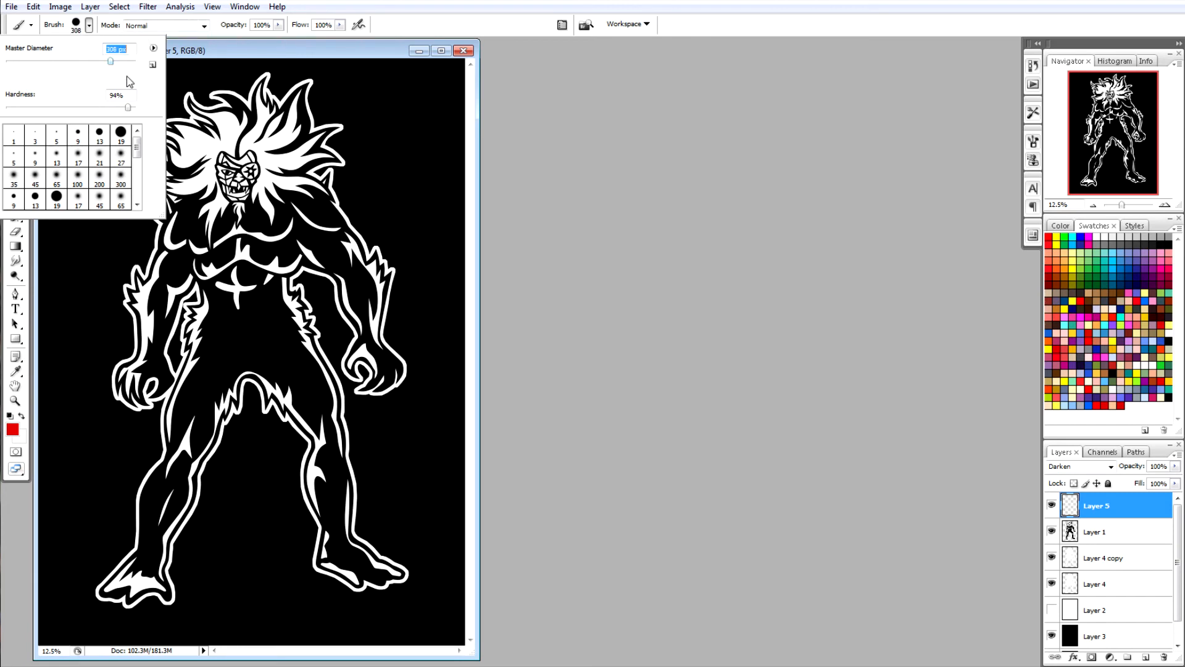
{"action": "left_click", "coordinate": [322, 49]}
Paint red over the white areas of the monster's chest, arms, torso and legs on Layer 5, leaving the mane and mask unpainted.
{"action": "left_click", "coordinate": [237, 230]}
{"action": "mouse_move", "coordinate": [237, 230]}
{"action": "left_mouse_down"}
{"action": "mouse_move", "coordinate": [195, 250]}
{"action": "mouse_move", "coordinate": [173, 221]}
{"action": "mouse_move", "coordinate": [169, 233]}
{"action": "mouse_move", "coordinate": [161, 204]}
{"action": "mouse_move", "coordinate": [196, 260]}
{"action": "mouse_move", "coordinate": [292, 229]}
{"action": "mouse_move", "coordinate": [299, 209]}
{"action": "mouse_move", "coordinate": [345, 229]}
{"action": "left_mouse_up"}
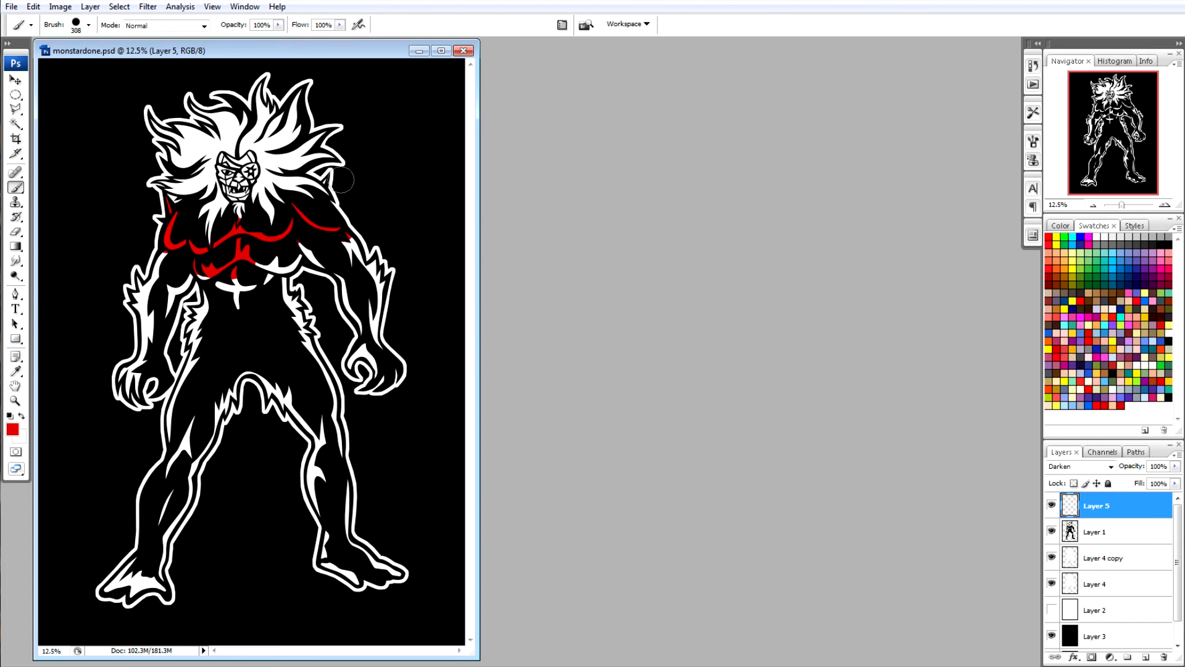
{"action": "mouse_move", "coordinate": [334, 177]}
{"action": "left_mouse_down"}
{"action": "mouse_move", "coordinate": [361, 212]}
{"action": "mouse_move", "coordinate": [397, 385]}
{"action": "mouse_move", "coordinate": [368, 269]}
{"action": "mouse_move", "coordinate": [374, 405]}
{"action": "mouse_move", "coordinate": [344, 246]}
{"action": "mouse_move", "coordinate": [341, 336]}
{"action": "mouse_move", "coordinate": [297, 224]}
{"action": "mouse_move", "coordinate": [301, 328]}
{"action": "mouse_move", "coordinate": [288, 265]}
{"action": "mouse_move", "coordinate": [273, 278]}
{"action": "mouse_move", "coordinate": [250, 241]}
{"action": "mouse_move", "coordinate": [228, 345]}
{"action": "mouse_move", "coordinate": [202, 313]}
{"action": "mouse_move", "coordinate": [189, 245]}
{"action": "mouse_move", "coordinate": [176, 397]}
{"action": "mouse_move", "coordinate": [151, 281]}
{"action": "mouse_move", "coordinate": [124, 406]}
{"action": "mouse_move", "coordinate": [138, 276]}
{"action": "mouse_move", "coordinate": [183, 416]}
{"action": "mouse_move", "coordinate": [153, 536]}
{"action": "mouse_move", "coordinate": [225, 368]}
{"action": "mouse_move", "coordinate": [168, 544]}
{"action": "mouse_move", "coordinate": [159, 617]}
{"action": "mouse_move", "coordinate": [144, 516]}
{"action": "mouse_move", "coordinate": [168, 528]}
{"action": "mouse_move", "coordinate": [121, 556]}
{"action": "mouse_move", "coordinate": [135, 633]}
{"action": "left_mouse_up"}
{"action": "mouse_move", "coordinate": [345, 574]}
{"action": "left_mouse_down"}
{"action": "mouse_move", "coordinate": [313, 397]}
{"action": "mouse_move", "coordinate": [302, 419]}
{"action": "mouse_move", "coordinate": [282, 387]}
{"action": "mouse_move", "coordinate": [238, 368]}
{"action": "mouse_move", "coordinate": [195, 453]}
{"action": "mouse_move", "coordinate": [256, 369]}
{"action": "mouse_move", "coordinate": [326, 515]}
{"action": "mouse_move", "coordinate": [320, 582]}
{"action": "mouse_move", "coordinate": [402, 563]}
{"action": "mouse_move", "coordinate": [387, 574]}
{"action": "mouse_move", "coordinate": [338, 490]}
{"action": "mouse_move", "coordinate": [321, 369]}
{"action": "left_mouse_up"}
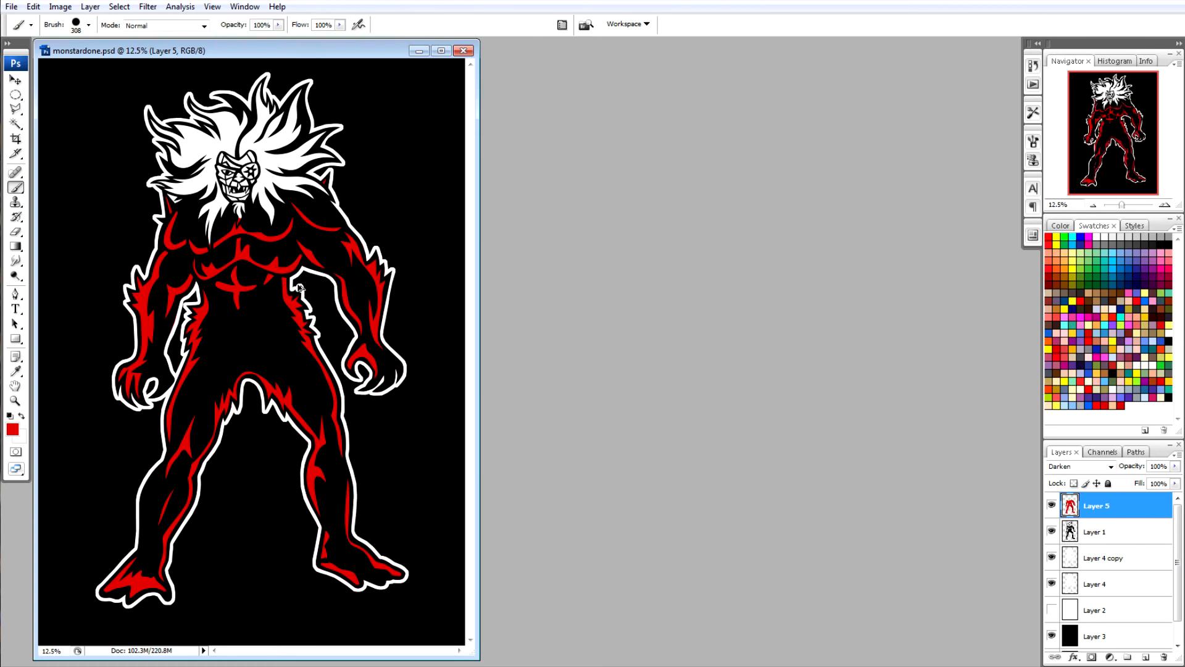
Cut away the red spill on Layer 5 along the left forearm's inner edge, beside the waist, using a Polygonal Lasso selection.
{"action": "key", "text": "ctrl+plus"}
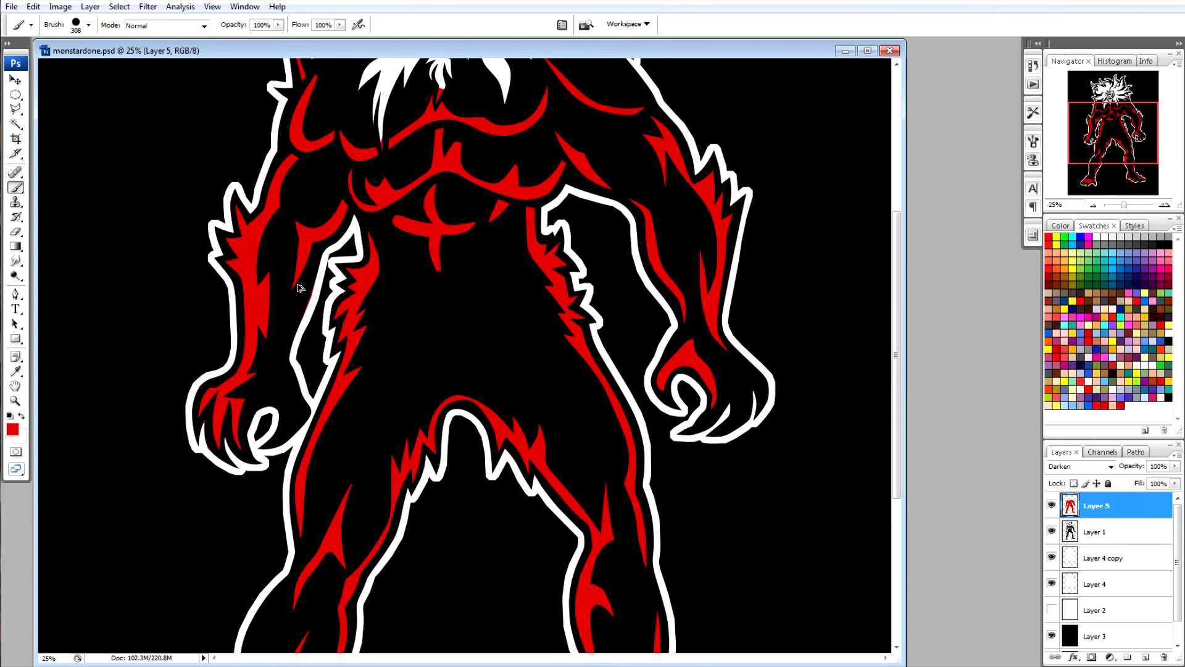
{"action": "key", "text": "ctrl+plus"}
{"action": "key", "text": "ctrl+plus"}
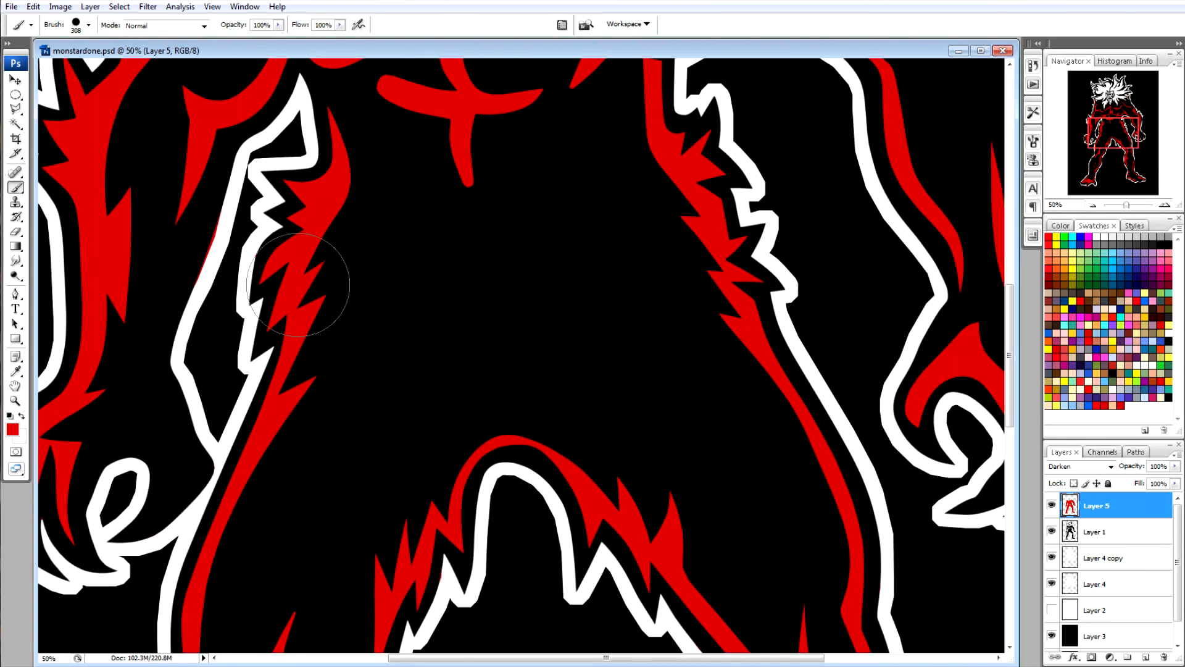
{"action": "left_click", "coordinate": [16, 109]}
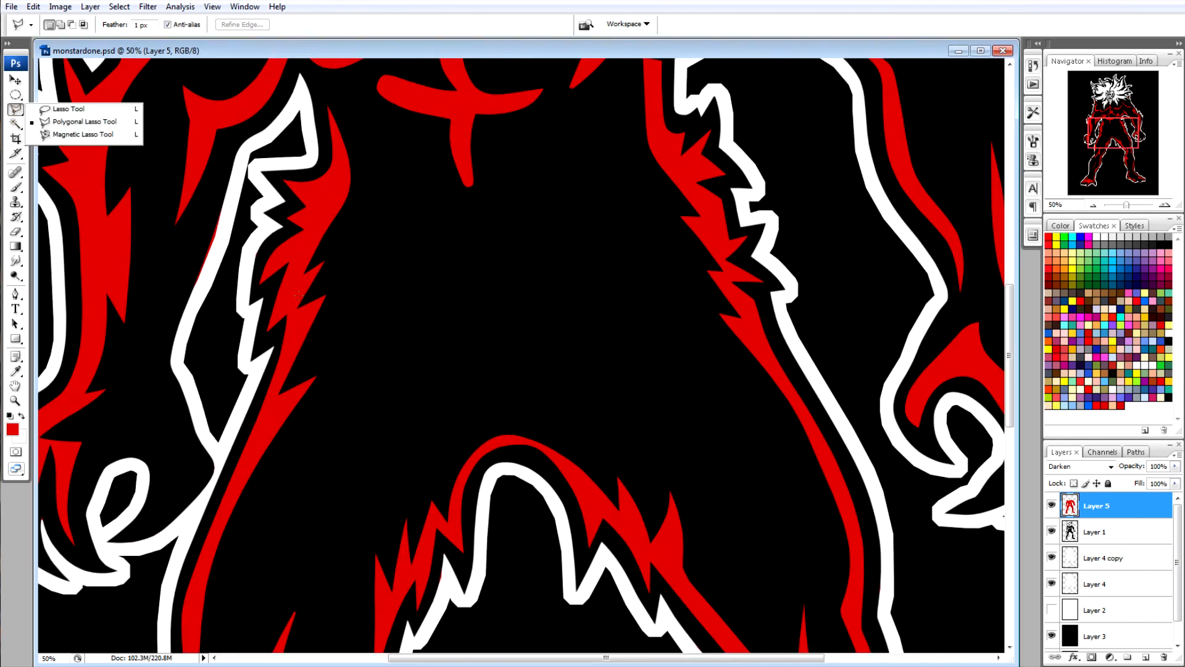
{"action": "left_click", "coordinate": [235, 176]}
{"action": "left_click", "coordinate": [183, 278]}
{"action": "left_click", "coordinate": [179, 356]}
{"action": "double_click", "coordinate": [237, 311]}
{"action": "key", "text": "Delete"}
{"action": "key", "text": "ctrl+d"}
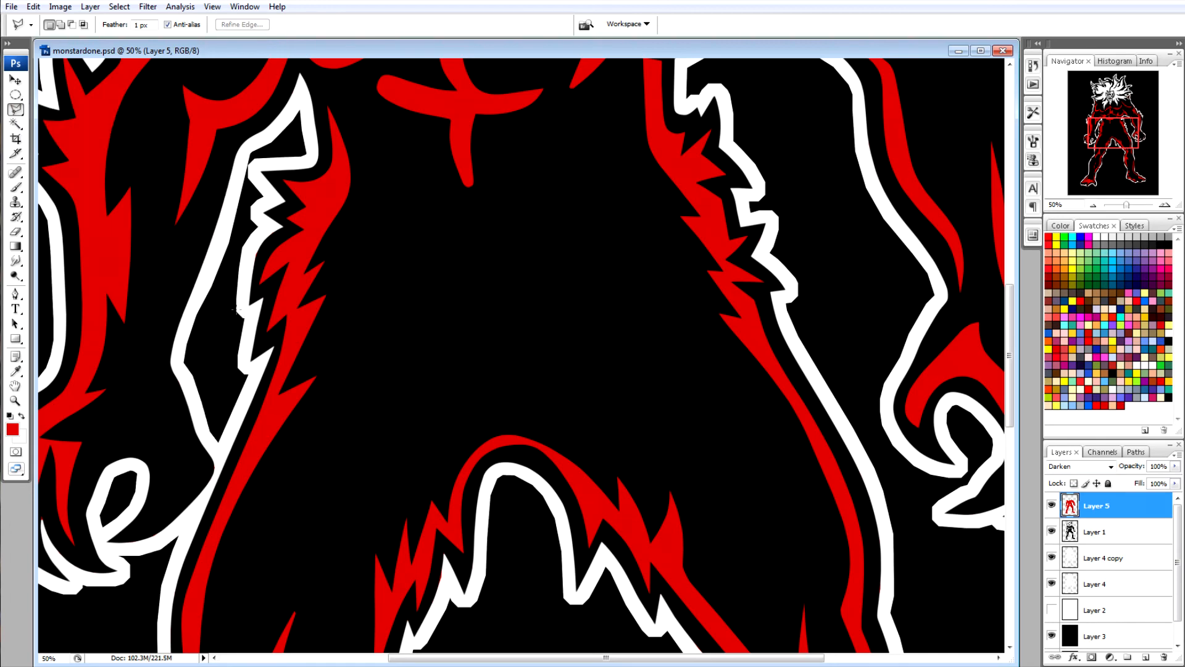
Select the stray red along the right thigh's outer outline, delete it and deselect.
{"action": "scroll", "coordinate": [241, 337], "scroll_direction": "down", "scroll_amount": 5}
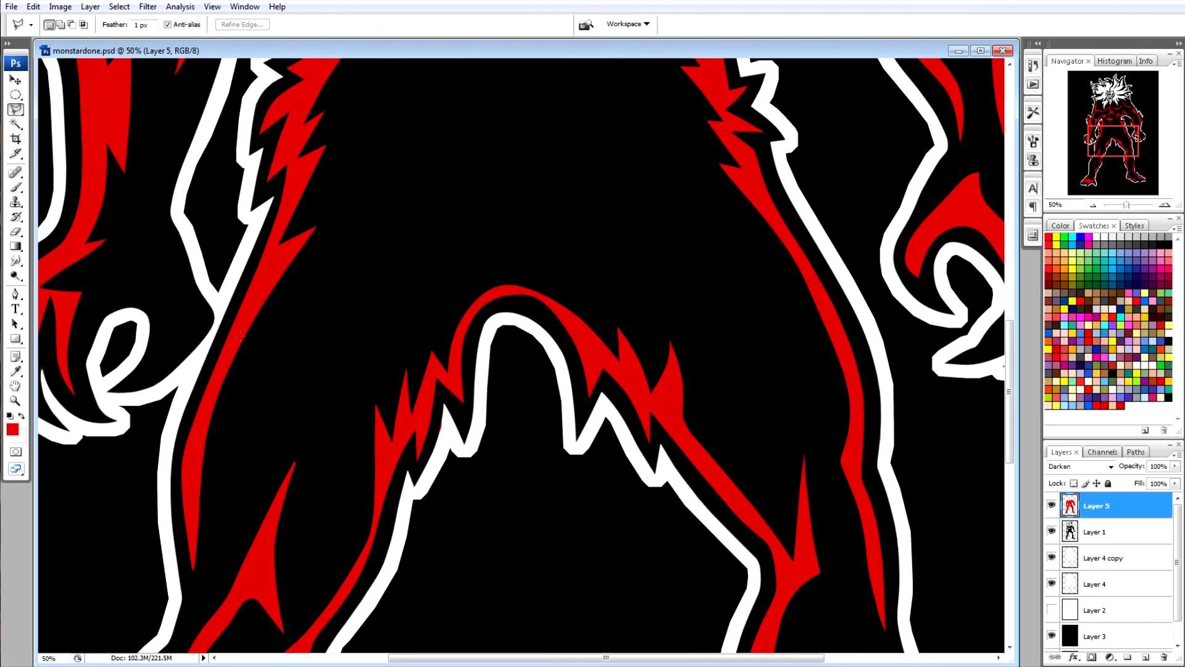
{"action": "scroll", "coordinate": [443, 399], "scroll_direction": "down", "scroll_amount": 1}
{"action": "left_click", "coordinate": [868, 375]}
{"action": "double_click", "coordinate": [881, 336]}
{"action": "key", "text": "Delete"}
{"action": "key", "text": "ctrl+d"}
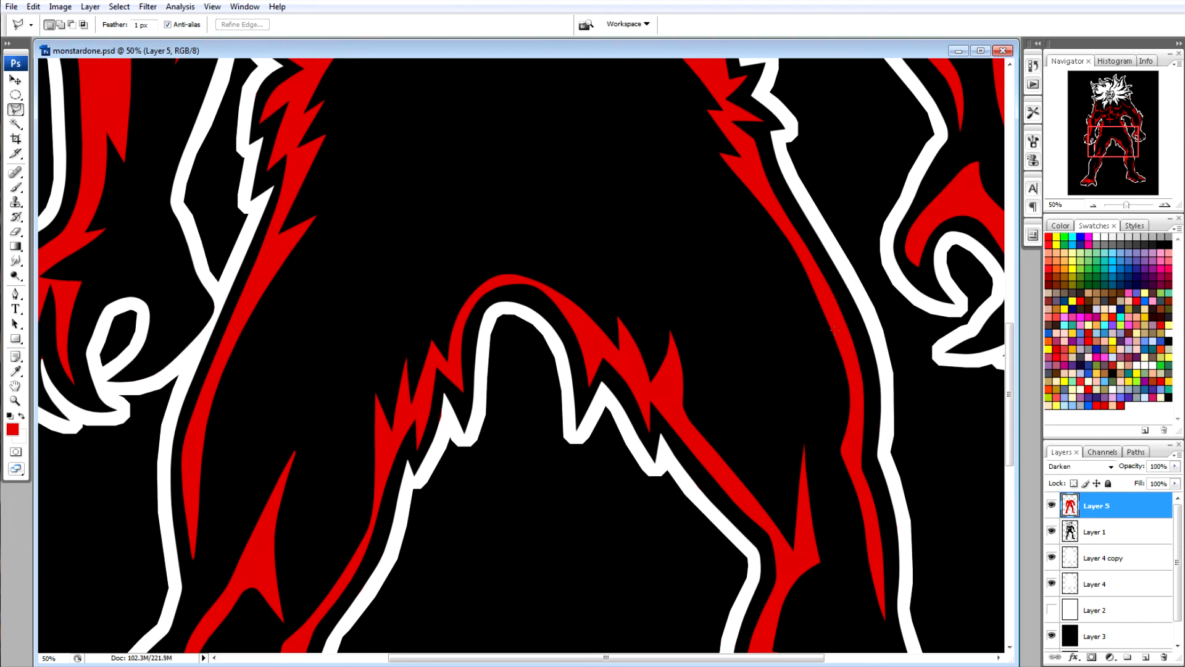
Clear the stray red around the jagged fur on the left leg's inner thigh, then deselect.
{"action": "scroll", "coordinate": [843, 326], "scroll_direction": "down", "scroll_amount": 15}
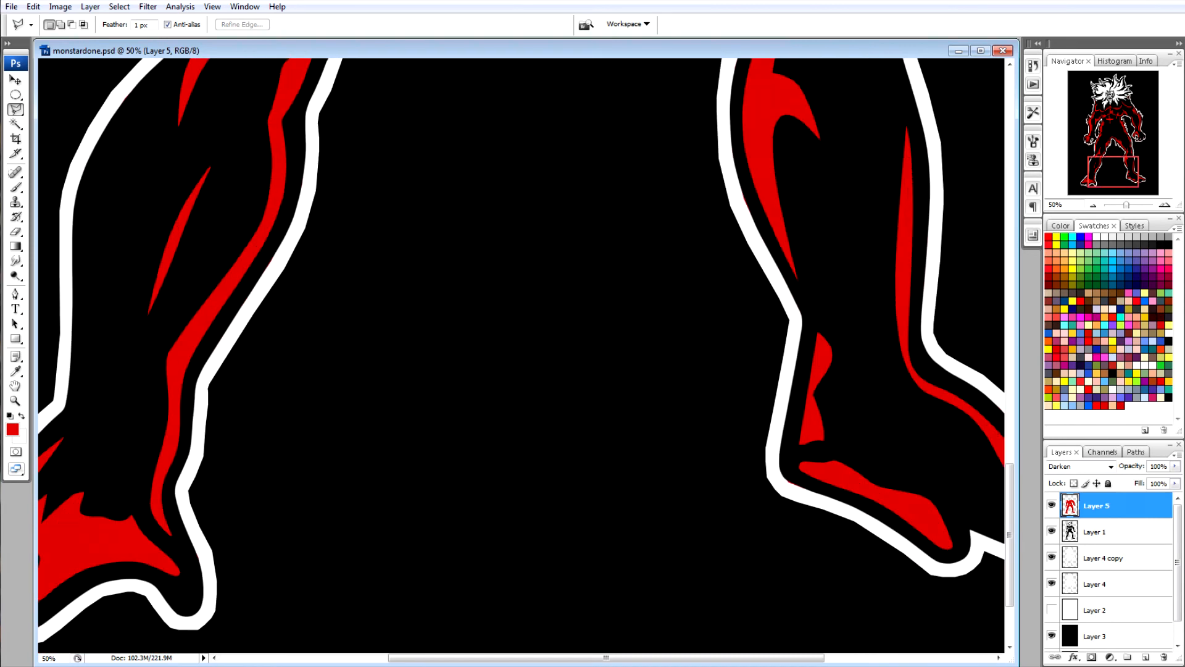
{"action": "left_click_drag", "start_coordinate": [643, 659], "coordinate": [501, 659]}
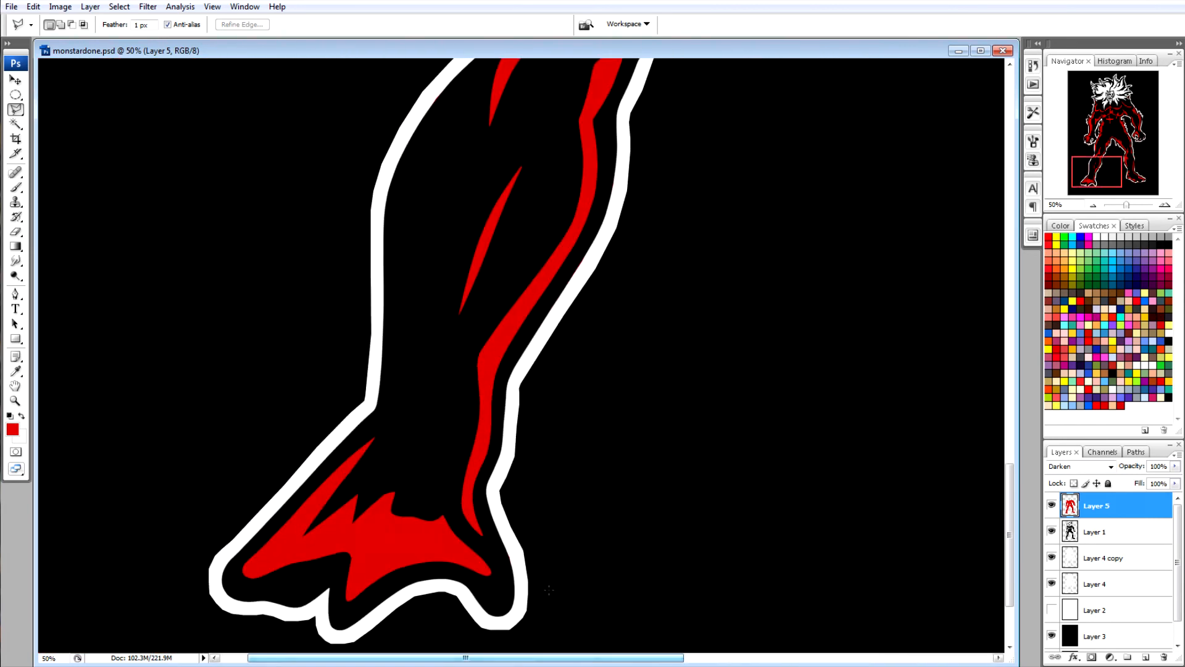
{"action": "scroll", "coordinate": [521, 629], "scroll_direction": "up", "scroll_amount": 15}
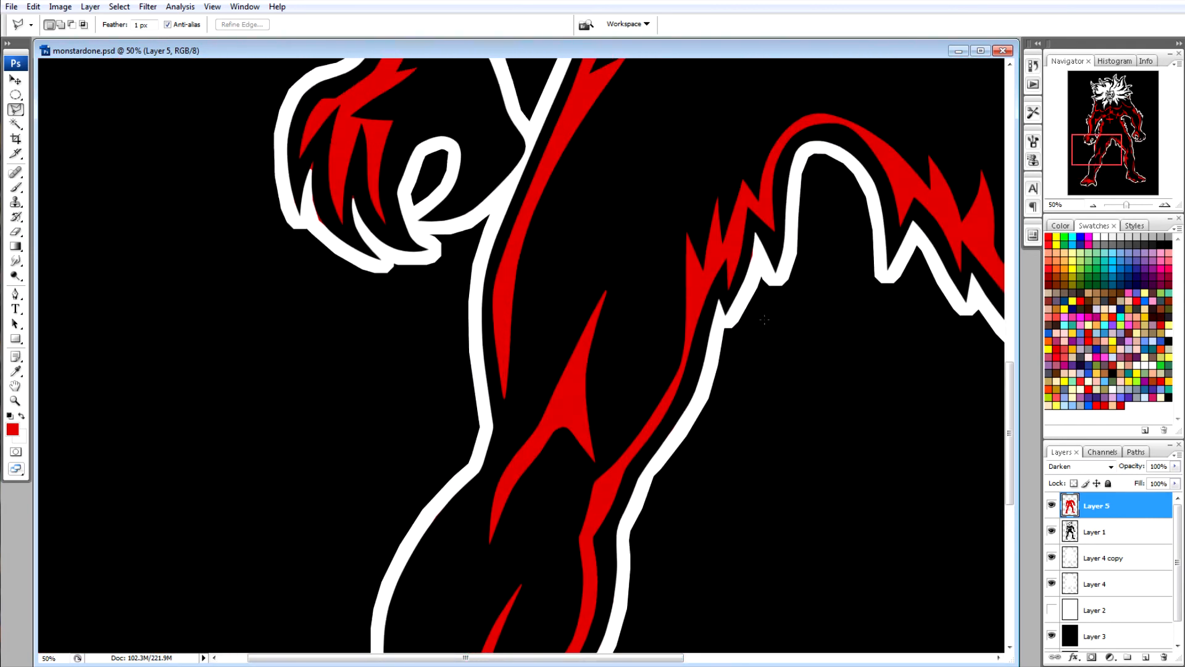
{"action": "left_click", "coordinate": [753, 229]}
{"action": "left_click", "coordinate": [736, 305]}
{"action": "double_click", "coordinate": [776, 261]}
{"action": "key", "text": "Delete"}
{"action": "key", "text": "ctrl+d"}
Lasso around the claw tips of the left hand, delete the red spilling onto them and deselect.
{"action": "scroll", "coordinate": [412, 284], "scroll_direction": "up", "scroll_amount": 3}
{"action": "left_click", "coordinate": [369, 319]}
{"action": "left_click", "coordinate": [353, 286]}
{"action": "left_click", "coordinate": [347, 344]}
{"action": "left_click", "coordinate": [318, 250]}
{"action": "left_click", "coordinate": [281, 313]}
{"action": "left_click", "coordinate": [332, 406]}
{"action": "double_click", "coordinate": [401, 419]}
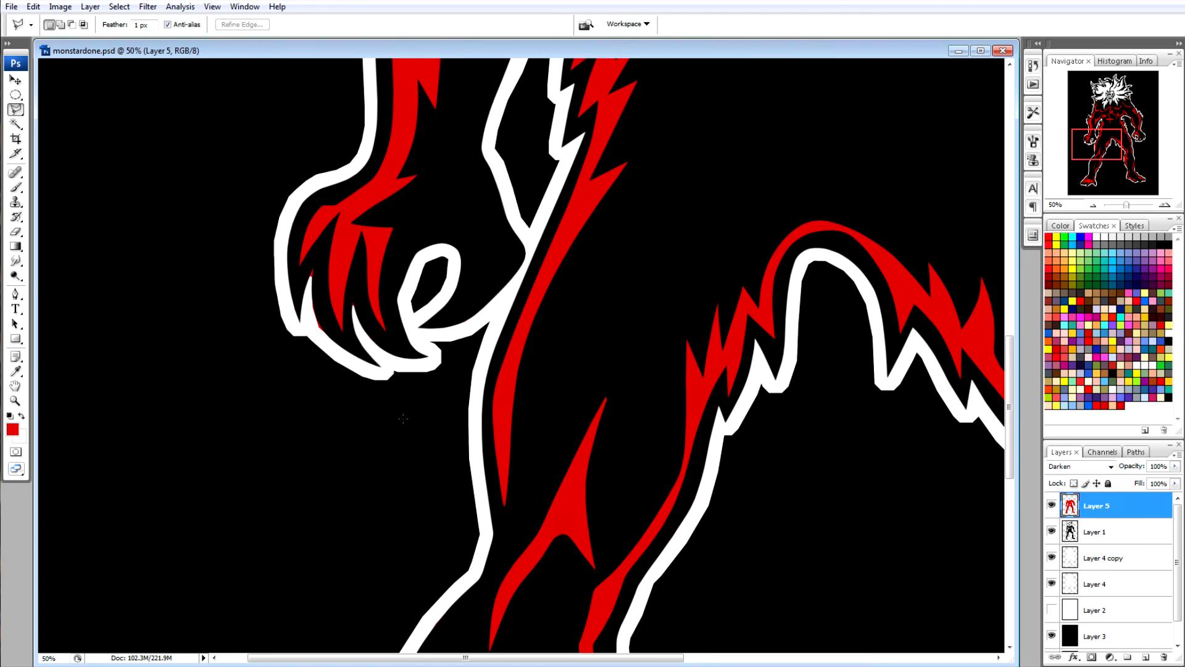
{"action": "key", "text": "Delete"}
{"action": "key", "text": "ctrl+d"}
Remove the red from the tip of the long hanging mane strand and from the tip of the goatee.
{"action": "scroll", "coordinate": [592, 263], "scroll_direction": "up", "scroll_amount": 2}
{"action": "scroll", "coordinate": [591, 263], "scroll_direction": "up", "scroll_amount": 6}
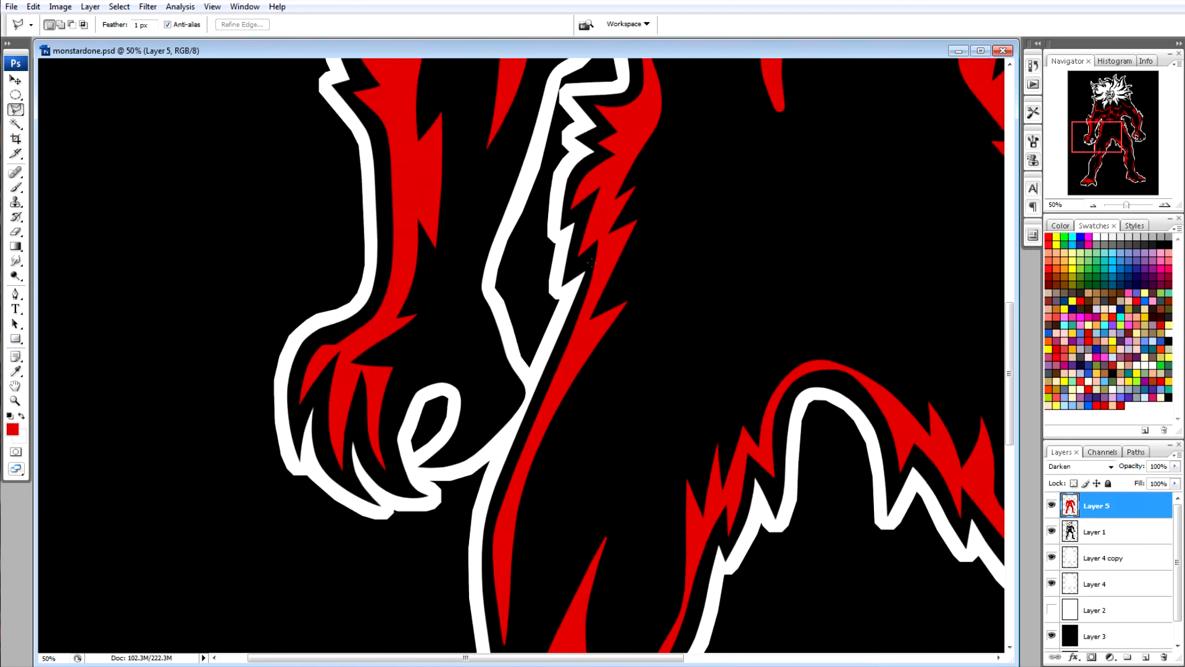
{"action": "scroll", "coordinate": [591, 263], "scroll_direction": "up", "scroll_amount": 9}
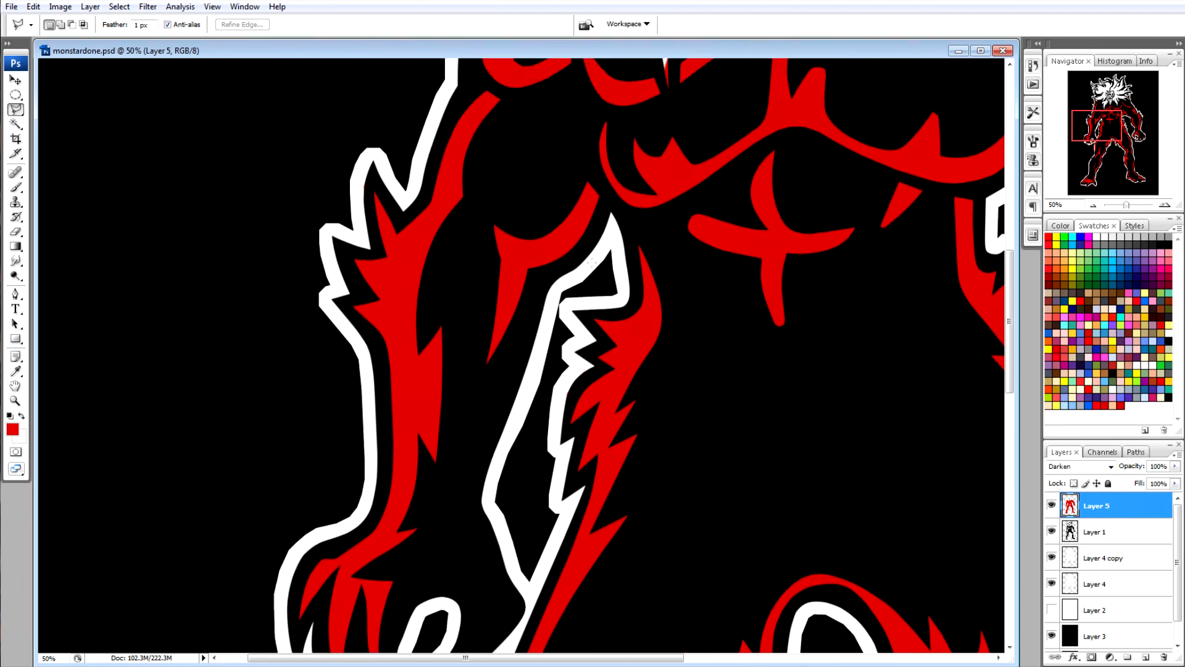
{"action": "left_click", "coordinate": [650, 280]}
{"action": "left_click", "coordinate": [674, 337]}
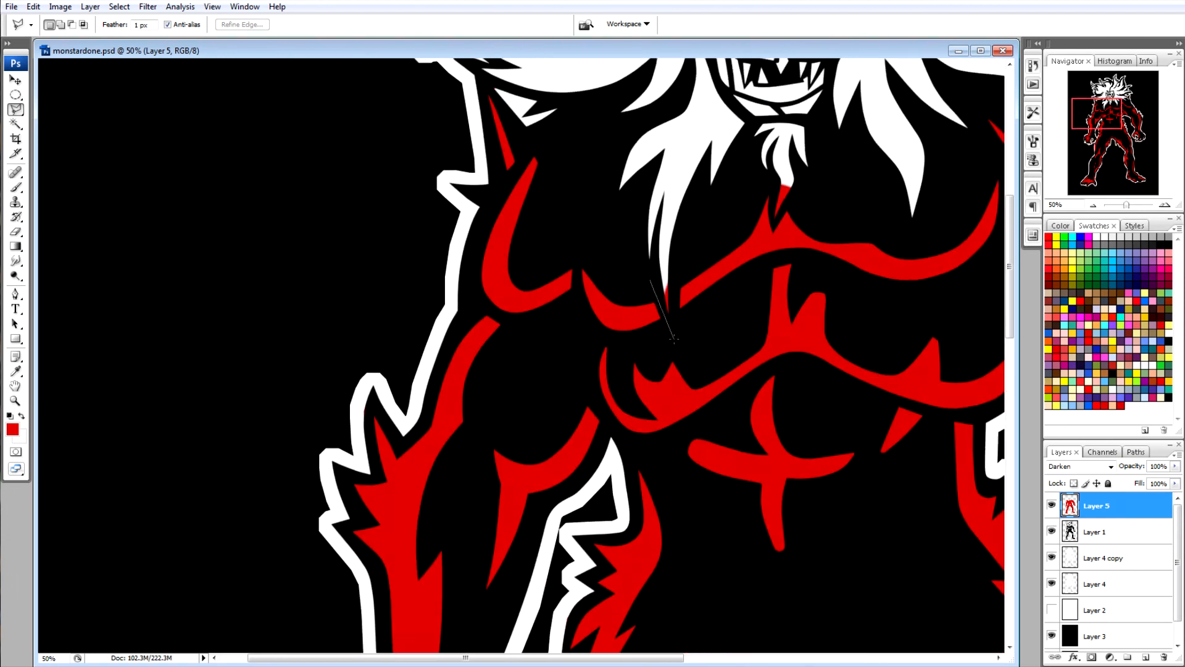
{"action": "double_click", "coordinate": [677, 252]}
{"action": "key", "text": "Delete"}
{"action": "key", "text": "ctrl+d"}
{"action": "double_click", "coordinate": [808, 179]}
{"action": "key", "text": "Delete"}
{"action": "key", "text": "ctrl+d"}
Delete the red spill along the outer outline of the right upper arm and deselect.
{"action": "scroll", "coordinate": [758, 443], "scroll_direction": "right", "scroll_amount": 5}
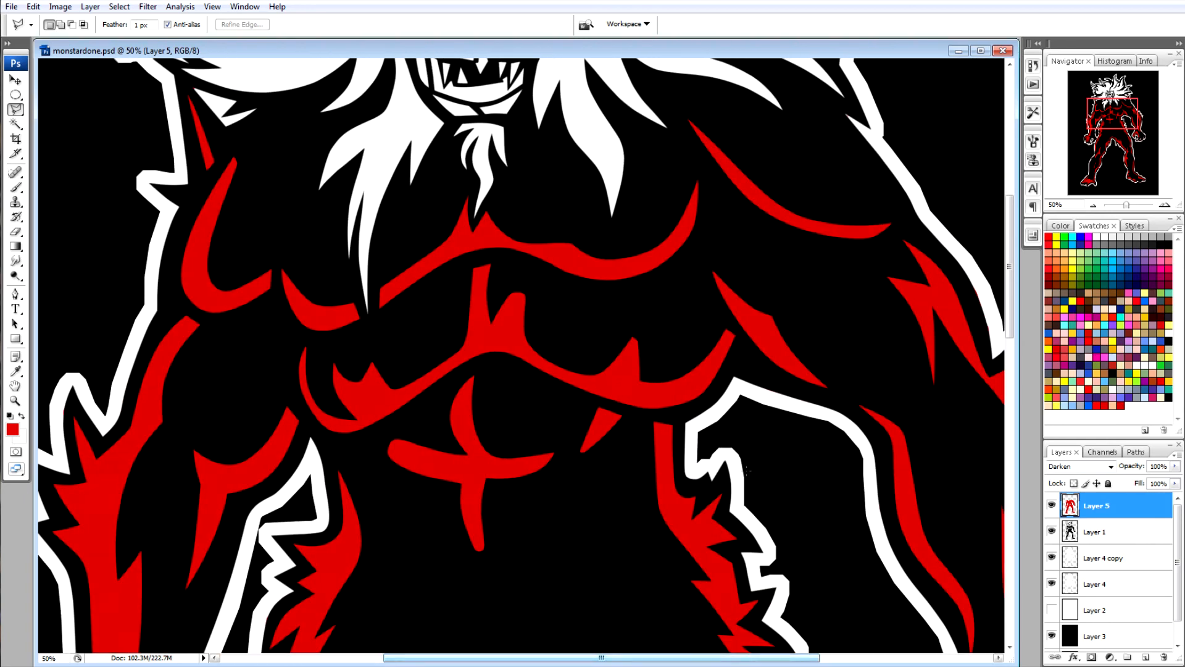
{"action": "left_click", "coordinate": [952, 248]}
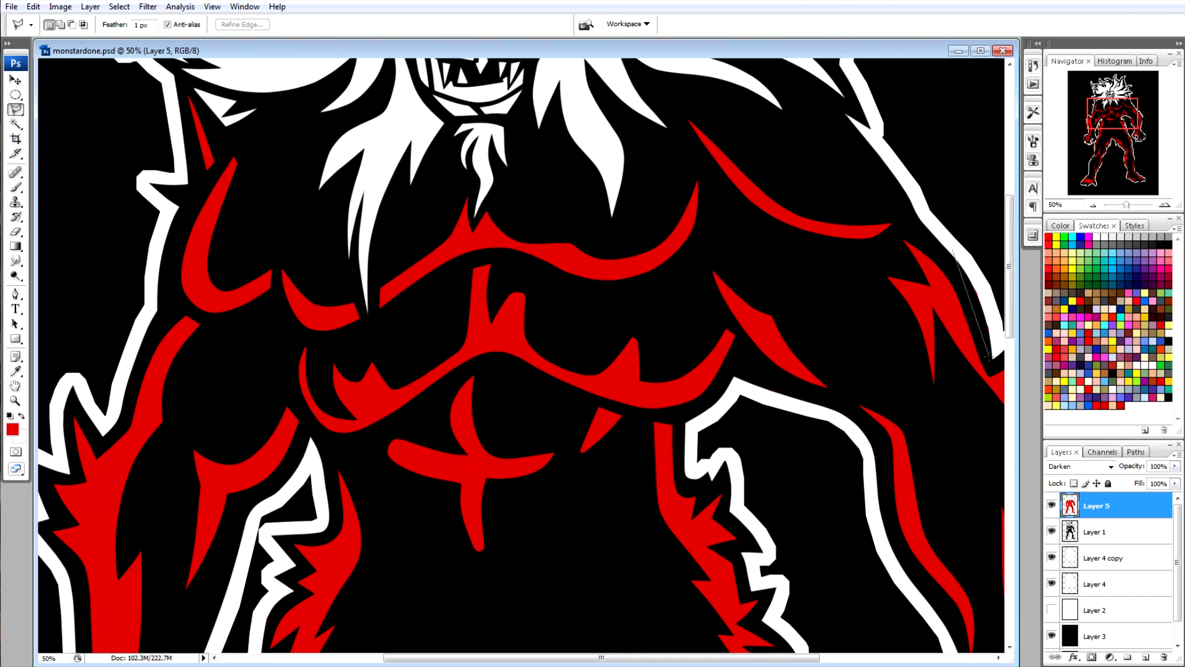
{"action": "left_click", "coordinate": [997, 330]}
{"action": "double_click", "coordinate": [975, 250]}
{"action": "key", "text": "Delete"}
{"action": "key", "text": "ctrl+d"}
Lasso the claws and outer edge of the right hand, delete the red spill there and deselect.
{"action": "scroll", "coordinate": [868, 261], "scroll_direction": "up", "scroll_amount": 3}
{"action": "scroll", "coordinate": [868, 261], "scroll_direction": "up", "scroll_amount": 3}
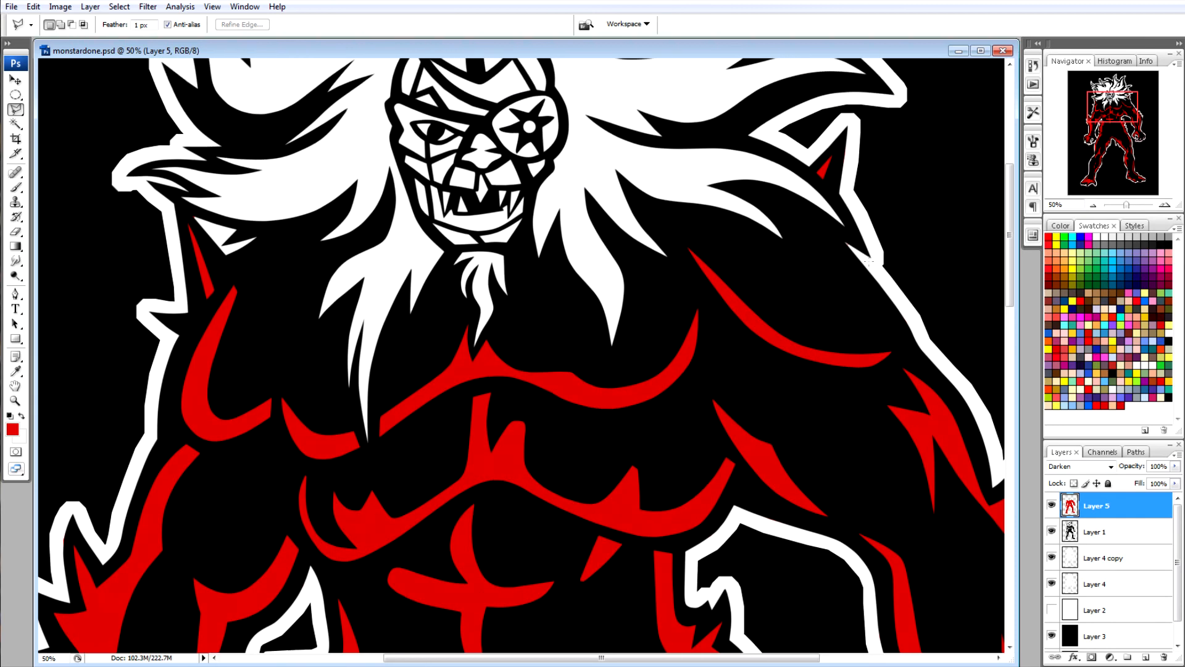
{"action": "scroll", "coordinate": [869, 262], "scroll_direction": "down", "scroll_amount": 9}
{"action": "scroll", "coordinate": [868, 370], "scroll_direction": "right", "scroll_amount": 10}
{"action": "scroll", "coordinate": [868, 520], "scroll_direction": "down", "scroll_amount": 7}
{"action": "scroll", "coordinate": [868, 520], "scroll_direction": "down", "scroll_amount": 6}
{"action": "left_click", "coordinate": [841, 387]}
{"action": "left_click", "coordinate": [788, 441]}
{"action": "left_click", "coordinate": [773, 502]}
{"action": "left_click", "coordinate": [748, 529]}
{"action": "left_click", "coordinate": [706, 516]}
{"action": "left_click", "coordinate": [610, 545]}
{"action": "left_click", "coordinate": [729, 602]}
{"action": "left_click", "coordinate": [933, 562]}
{"action": "double_click", "coordinate": [936, 383]}
{"action": "key", "text": "Delete"}
{"action": "key", "text": "ctrl+d"}
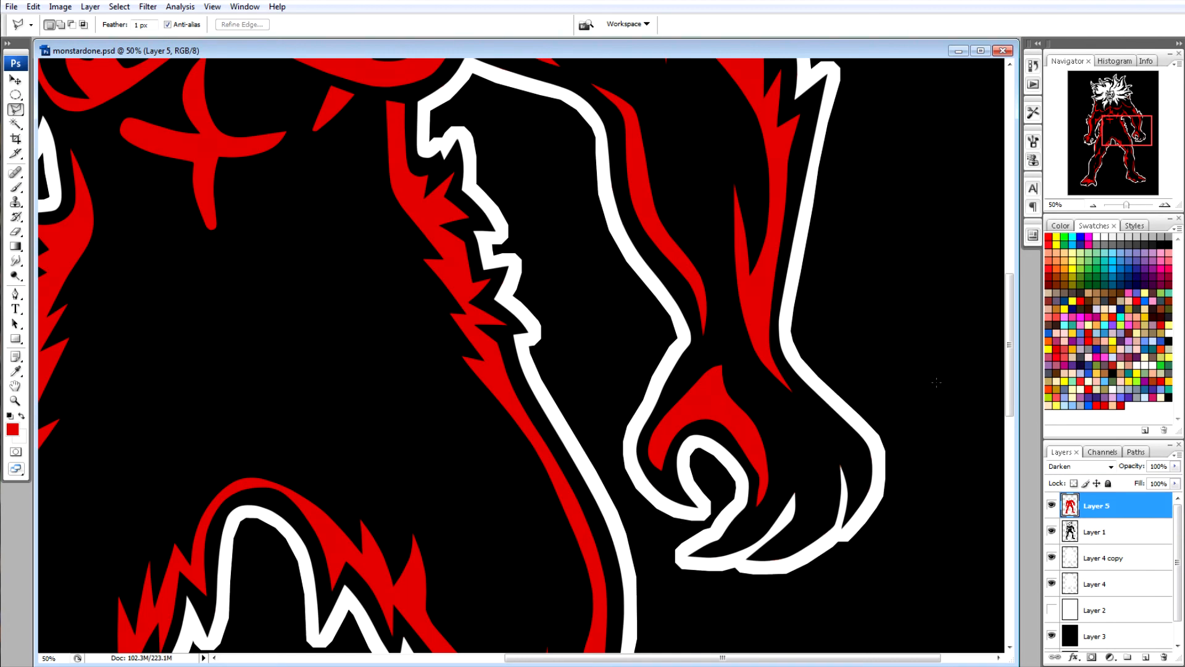
Check Layer 4 by toggling its visibility, then delete that layer.
{"action": "scroll", "coordinate": [929, 383], "scroll_direction": "down", "scroll_amount": 6}
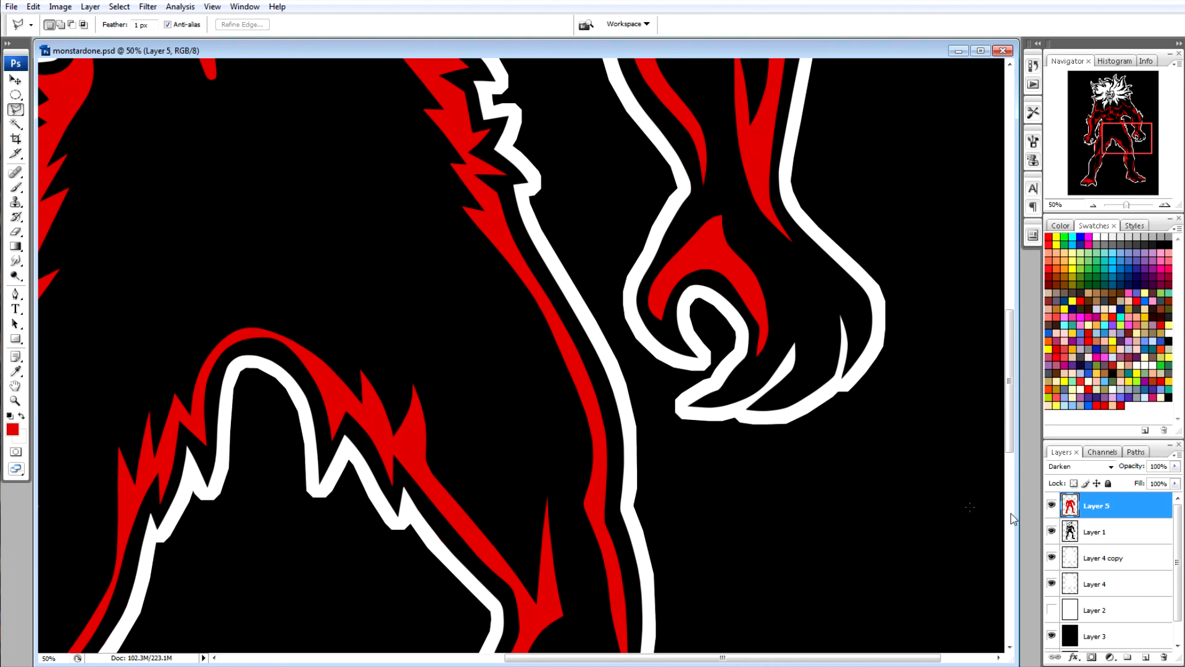
{"action": "left_click", "coordinate": [1051, 583]}
{"action": "left_click", "coordinate": [1052, 583]}
{"action": "left_click_drag", "start_coordinate": [1121, 583], "coordinate": [1164, 657]}
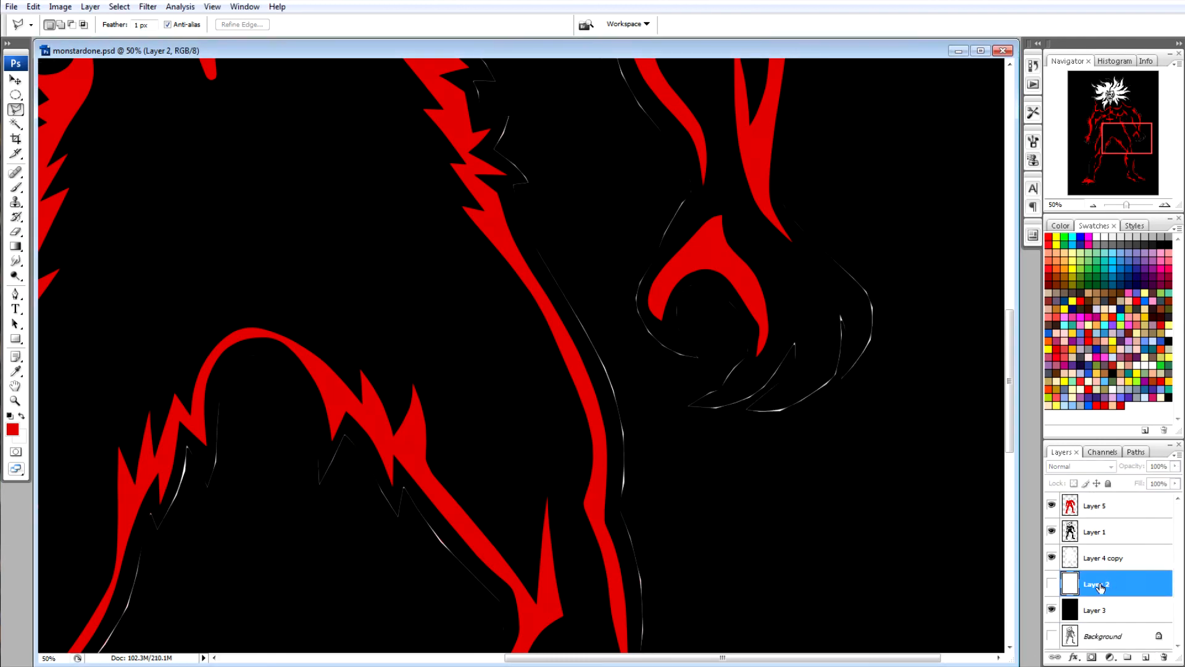
Add a new layer beneath Layer 4 copy, load that layer's silhouette as a selection and apply a 20 px white stroke.
{"action": "left_click", "coordinate": [1145, 657]}
{"action": "left_click", "coordinate": [1070, 557], "text": "ctrl"}
{"action": "left_click", "coordinate": [22, 418]}
{"action": "left_click", "coordinate": [34, 6]}
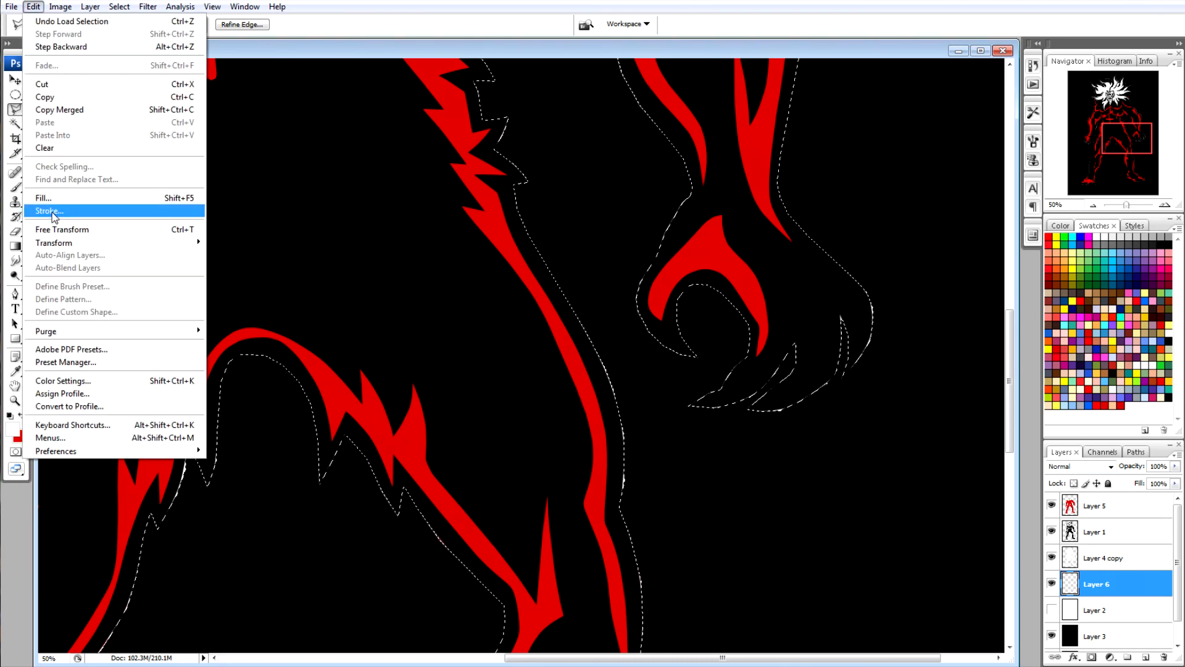
{"action": "left_click", "coordinate": [52, 213]}
{"action": "type", "text": "20"}
{"action": "left_click", "coordinate": [846, 336]}
{"action": "left_click", "coordinate": [958, 256]}
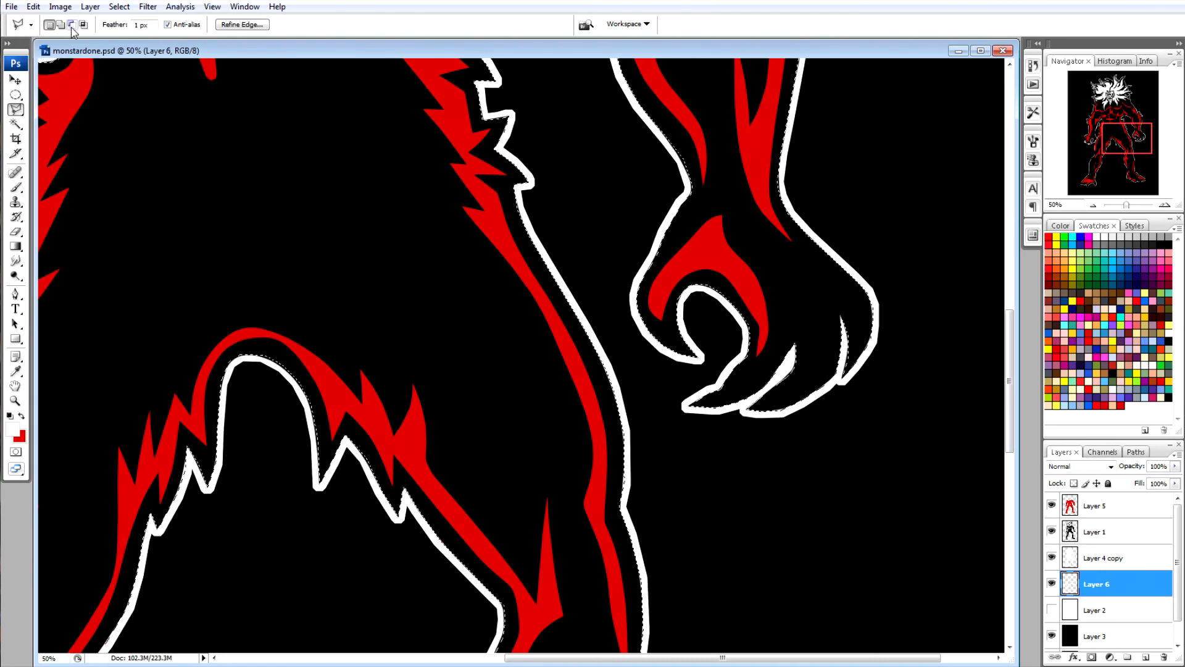
Stroke the silhouette selection again on Layer 6 with a 38 px white outside stroke, then deselect.
{"action": "left_click", "coordinate": [33, 7]}
{"action": "left_click", "coordinate": [52, 210]}
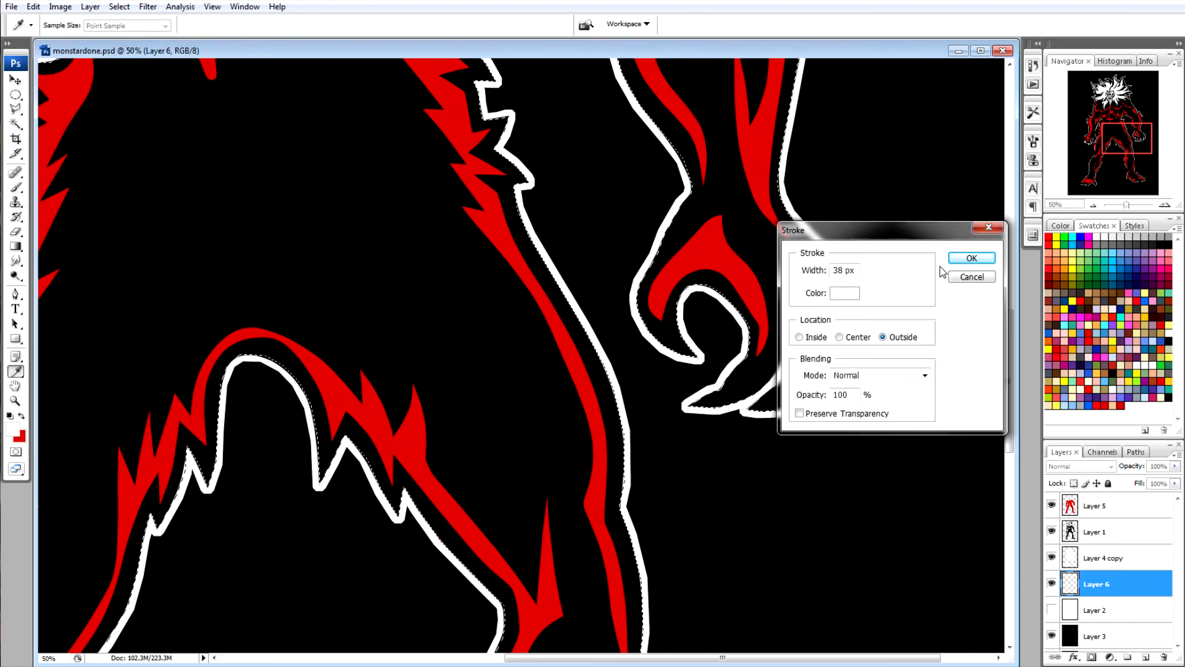
{"action": "left_click", "coordinate": [960, 258]}
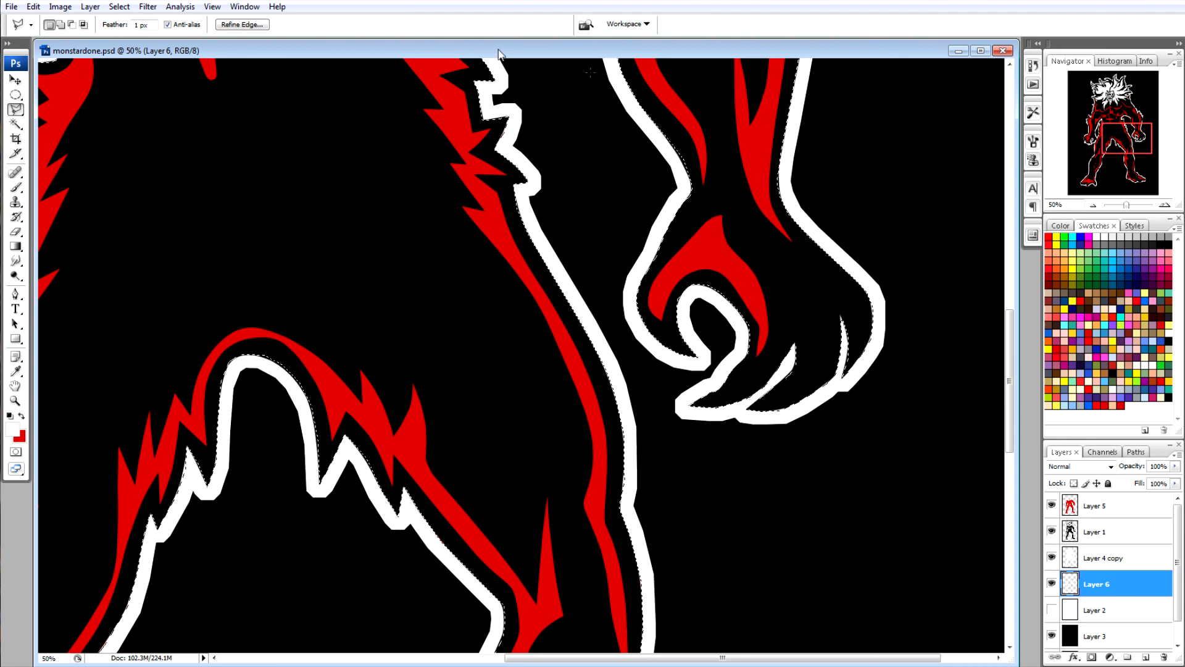
{"action": "key", "text": "ctrl+d"}
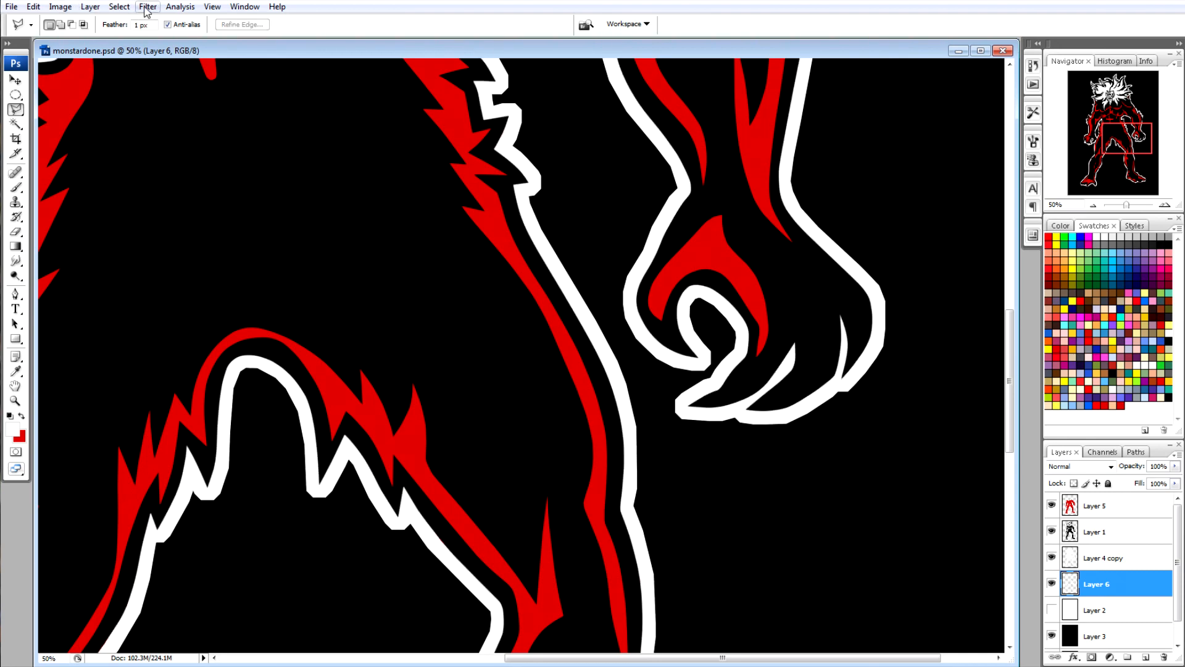
Soften the white outline on Layer 6 with a Gaussian Blur of 7.2 pixels radius.
{"action": "left_click", "coordinate": [149, 7]}
{"action": "mouse_move", "coordinate": [165, 143]}
{"action": "left_click", "coordinate": [334, 192]}
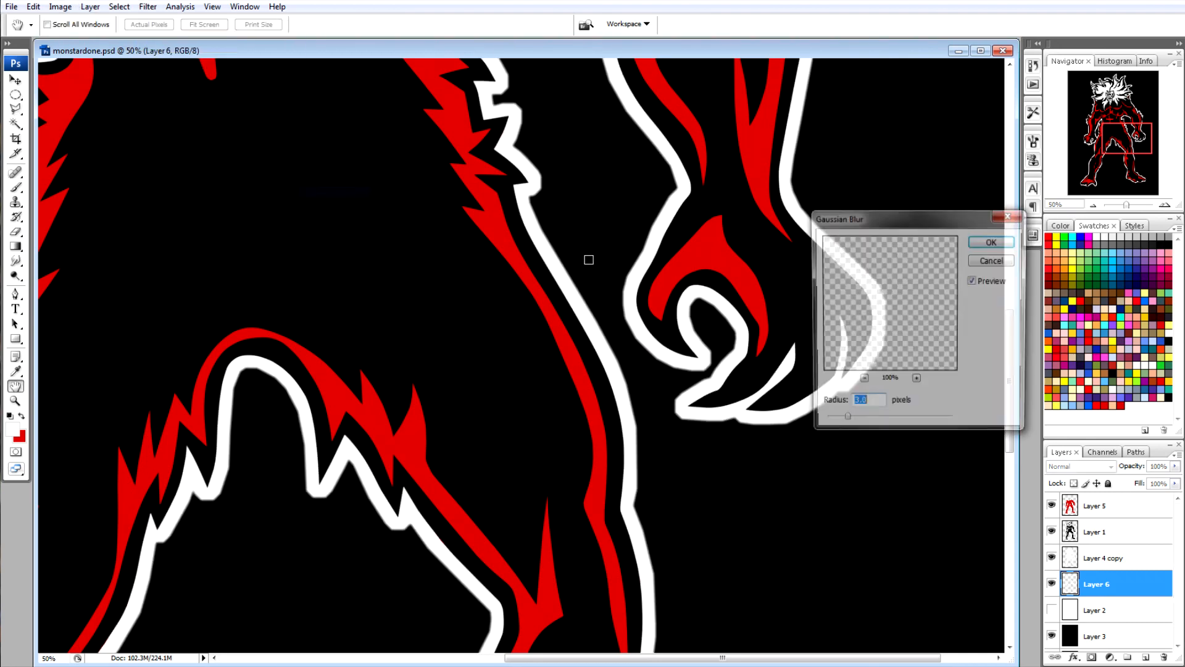
{"action": "mouse_move", "coordinate": [879, 421]}
{"action": "left_mouse_down"}
{"action": "mouse_move", "coordinate": [849, 424]}
{"action": "mouse_move", "coordinate": [867, 420]}
{"action": "left_mouse_up"}
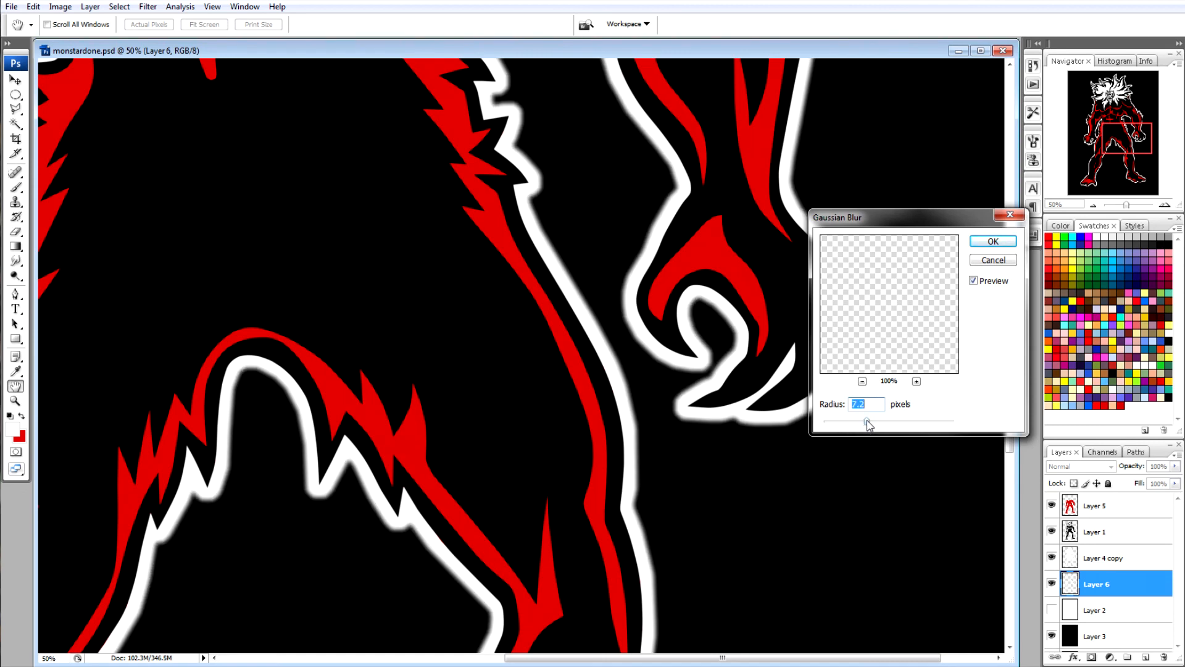
{"action": "left_click", "coordinate": [990, 242]}
Add a new layer above Layer 5, set its blend mode to Darken and choose a red swatch as foreground color.
{"action": "key", "text": "ctrl+minus"}
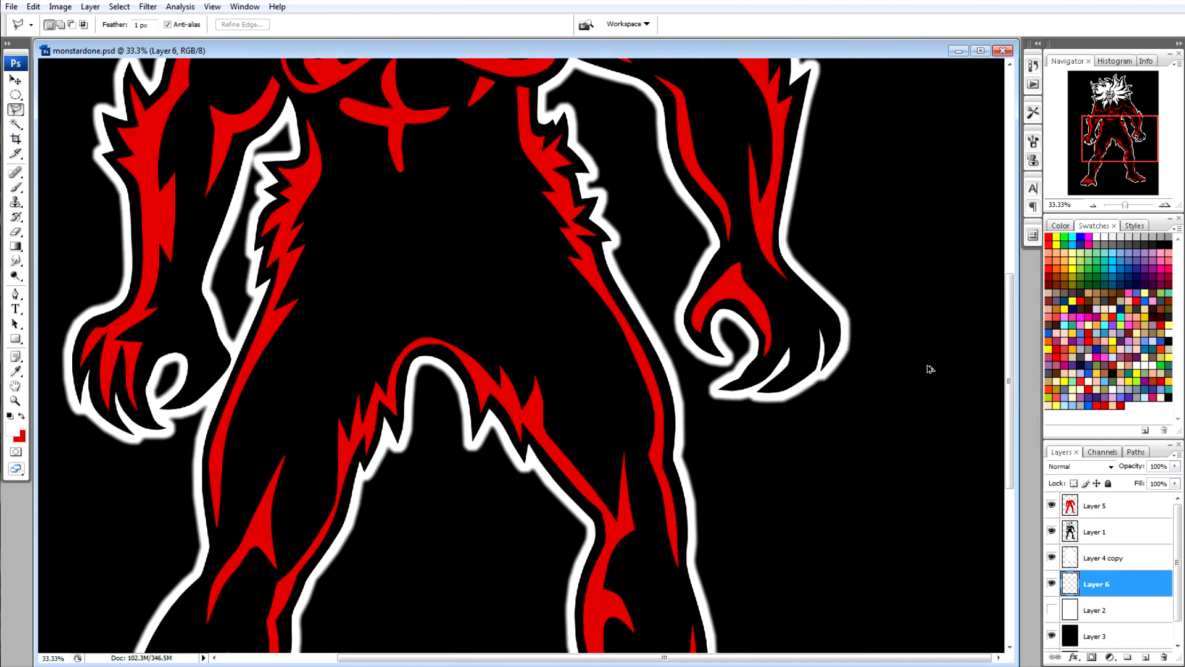
{"action": "key", "text": "ctrl+minus"}
{"action": "left_click_drag", "start_coordinate": [610, 343], "coordinate": [615, 228]}
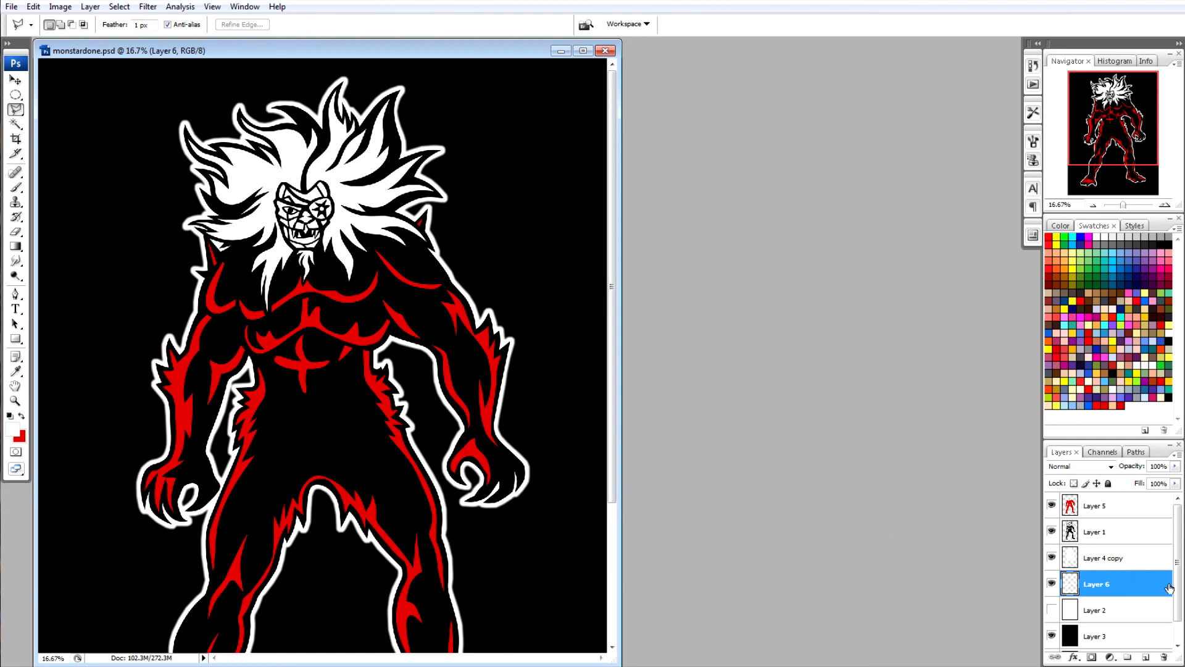
{"action": "left_click", "coordinate": [1109, 507]}
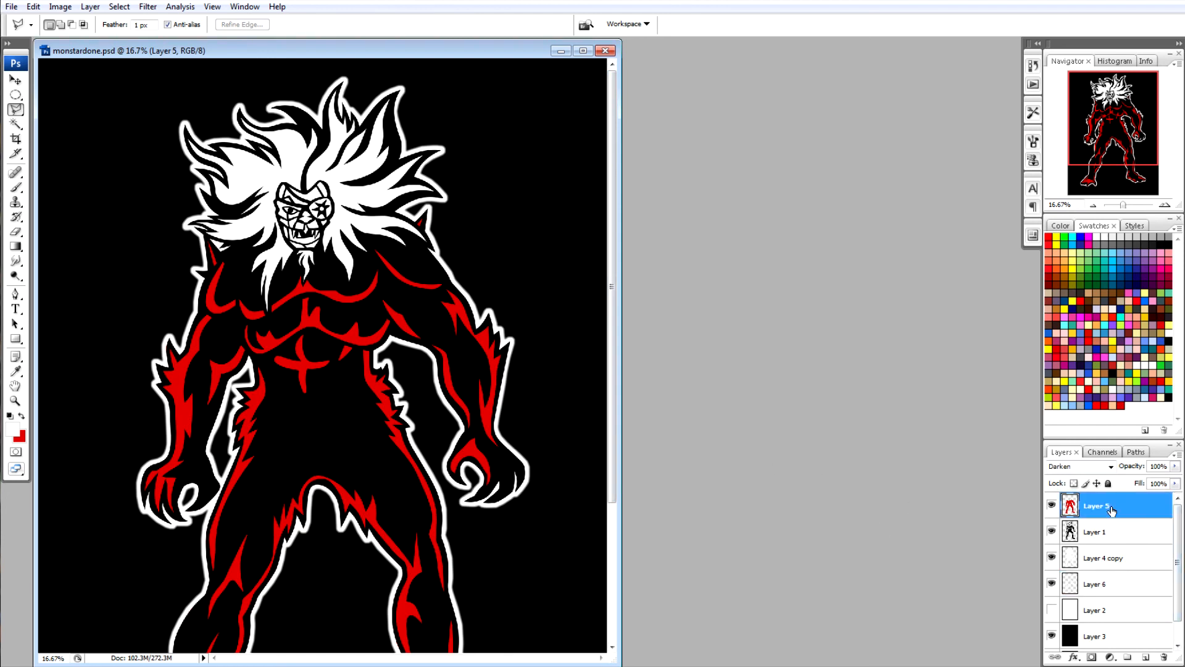
{"action": "left_click", "coordinate": [1145, 657]}
{"action": "left_click", "coordinate": [1077, 467]}
{"action": "left_click", "coordinate": [1077, 186]}
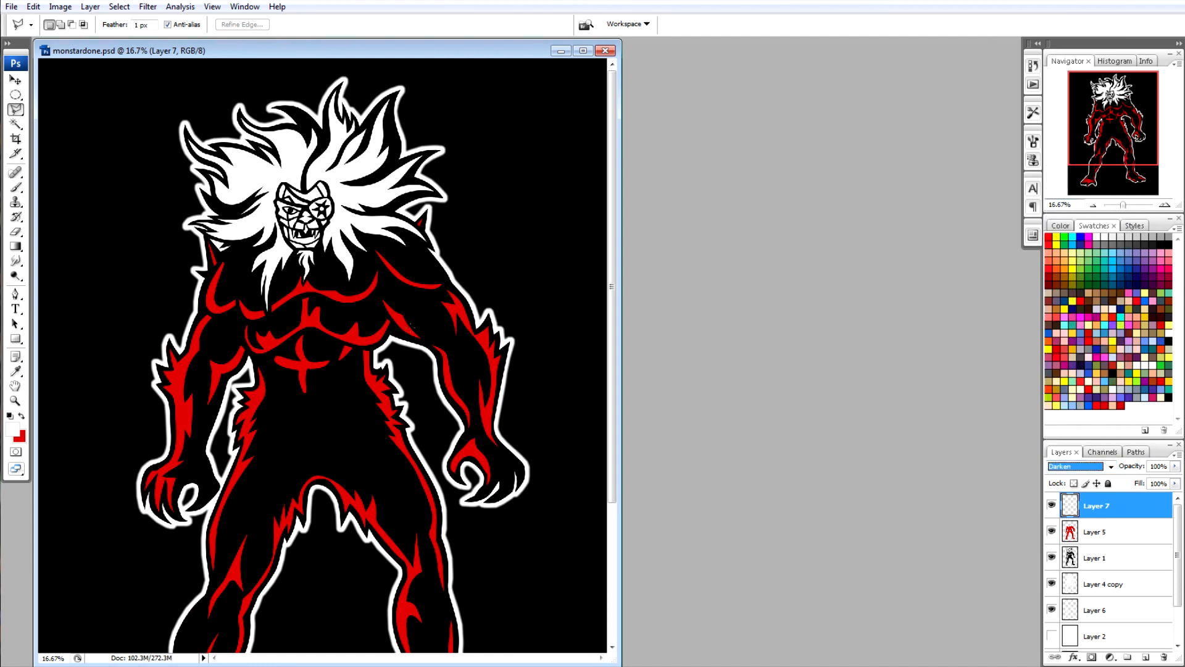
{"action": "left_click", "coordinate": [1073, 402]}
Begin a Polygonal Lasso outline of the mane on Layer 7, tracing from the goatee around the lower left strands.
{"action": "key", "text": "f"}
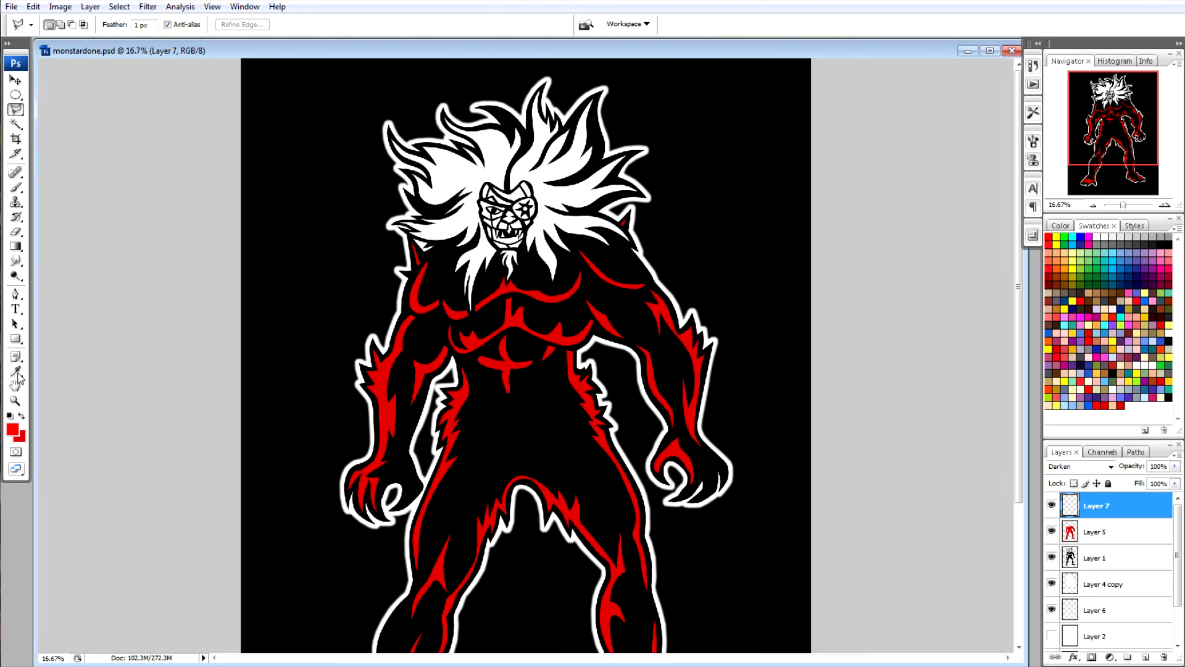
{"action": "key", "text": "z"}
{"action": "left_click", "coordinate": [523, 187]}
{"action": "left_click", "coordinate": [530, 305]}
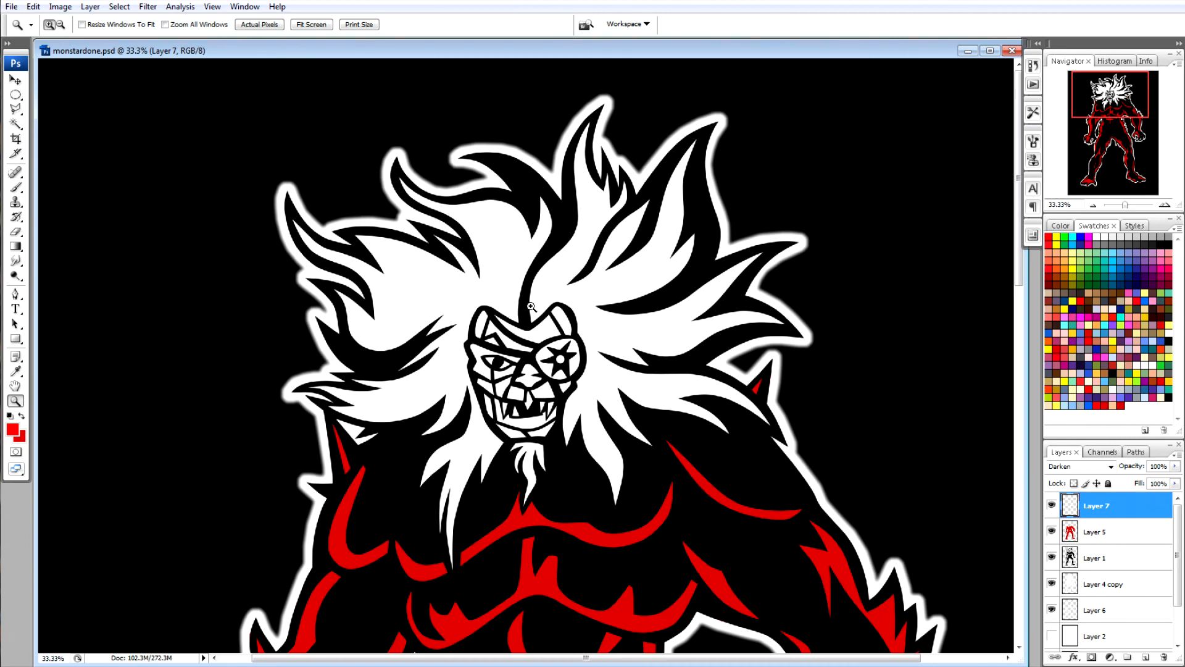
{"action": "left_click", "coordinate": [531, 306]}
{"action": "left_click", "coordinate": [15, 110]}
{"action": "scroll", "coordinate": [344, 380], "scroll_direction": "down", "scroll_amount": 4}
{"action": "left_click", "coordinate": [546, 487]}
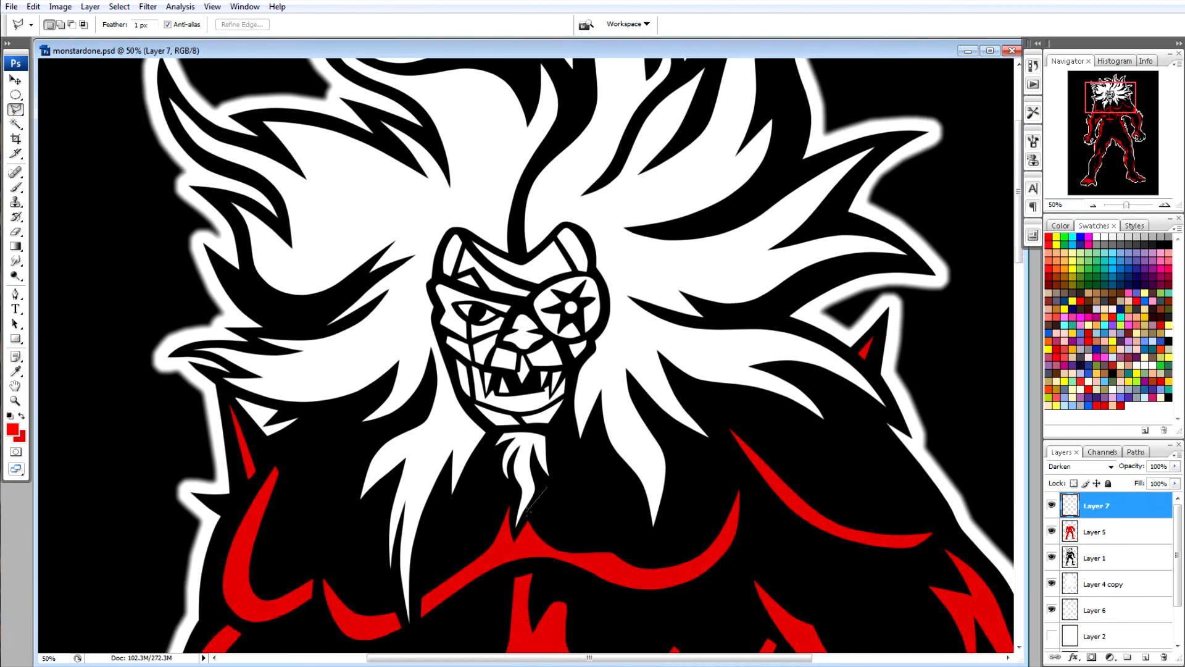
{"action": "left_click", "coordinate": [494, 491]}
{"action": "left_click", "coordinate": [416, 580]}
{"action": "left_click", "coordinate": [415, 644]}
{"action": "left_click", "coordinate": [390, 591]}
{"action": "left_click", "coordinate": [306, 517]}
{"action": "left_click", "coordinate": [313, 443]}
{"action": "left_click", "coordinate": [304, 409]}
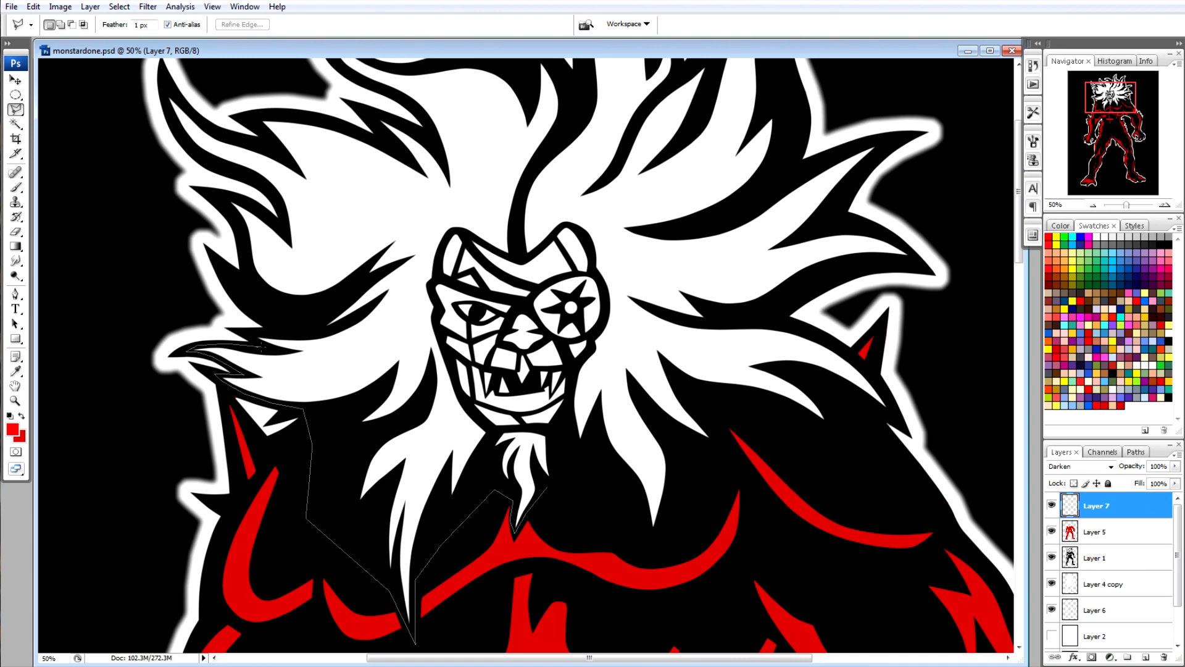
Continue the lasso outline up the mane's left side, following the black edges of the pointed tufts.
{"action": "left_click", "coordinate": [278, 328]}
{"action": "left_click", "coordinate": [243, 203]}
{"action": "left_click", "coordinate": [266, 183]}
{"action": "left_click", "coordinate": [277, 153]}
{"action": "left_click", "coordinate": [251, 116]}
{"action": "left_click", "coordinate": [284, 115]}
{"action": "left_click", "coordinate": [335, 124]}
{"action": "left_click", "coordinate": [387, 144]}
{"action": "left_click", "coordinate": [364, 111]}
{"action": "left_click", "coordinate": [397, 125]}
{"action": "left_click", "coordinate": [422, 107]}
{"action": "left_click", "coordinate": [382, 90]}
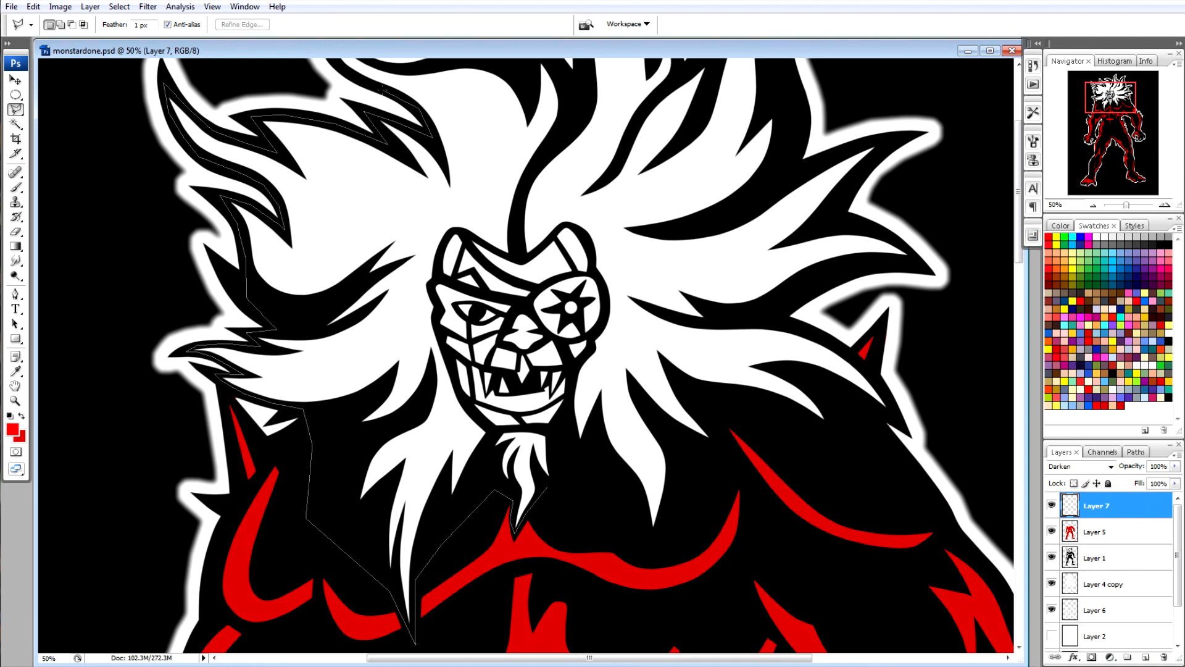
{"action": "left_click", "coordinate": [347, 73]}
Extend the lasso outline across the top tufts of the mane and down its right side.
{"action": "scroll", "coordinate": [347, 72], "scroll_direction": "up", "scroll_amount": 5}
{"action": "left_click", "coordinate": [327, 247]}
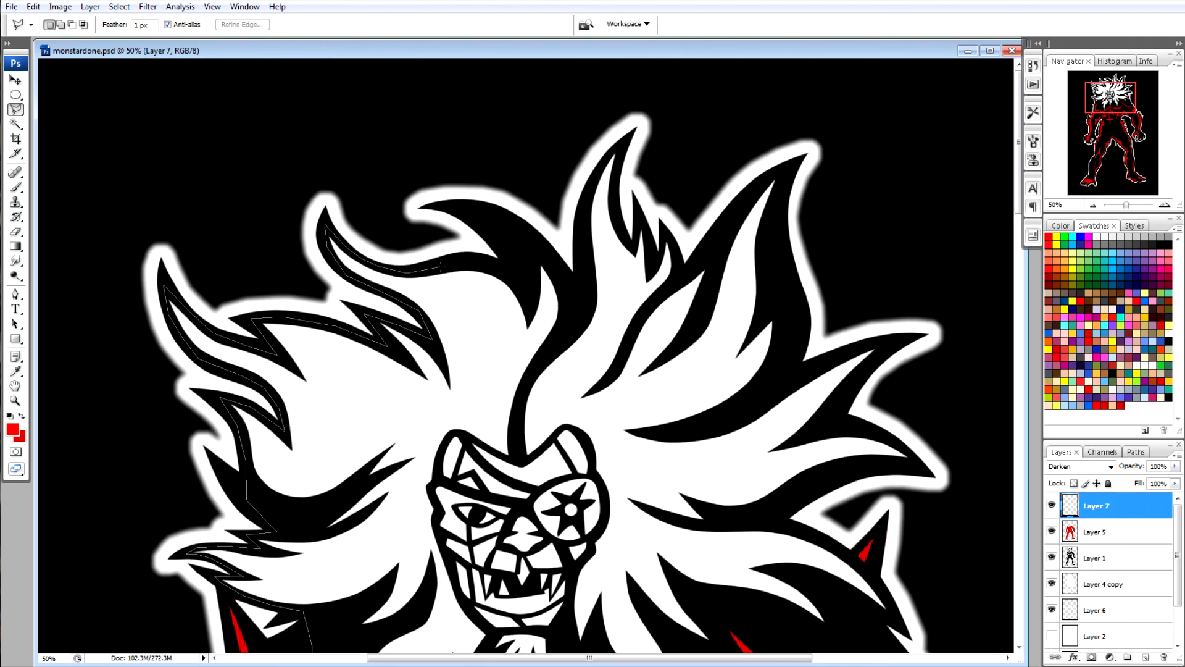
{"action": "left_click", "coordinate": [516, 264]}
{"action": "left_click", "coordinate": [585, 289]}
{"action": "left_click", "coordinate": [622, 141]}
{"action": "left_click", "coordinate": [615, 217]}
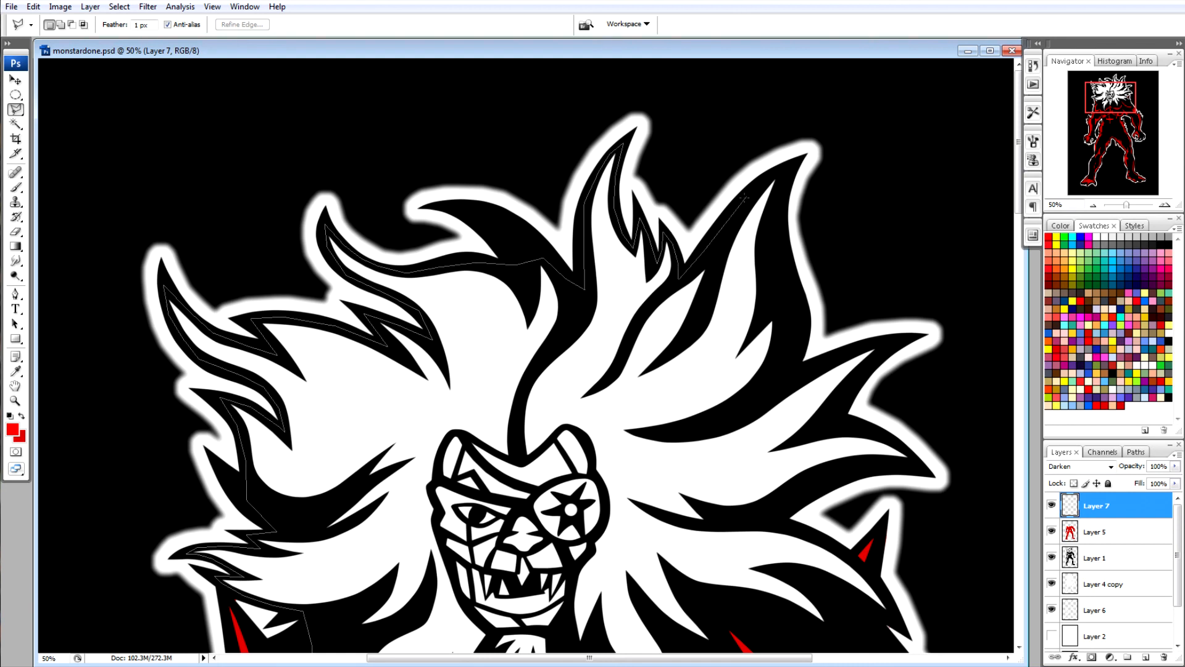
{"action": "left_click", "coordinate": [788, 165]}
{"action": "left_click", "coordinate": [770, 214]}
{"action": "left_click", "coordinate": [795, 322]}
{"action": "left_click", "coordinate": [795, 371]}
{"action": "left_click", "coordinate": [903, 340]}
{"action": "left_click", "coordinate": [823, 426]}
{"action": "left_click", "coordinate": [856, 429]}
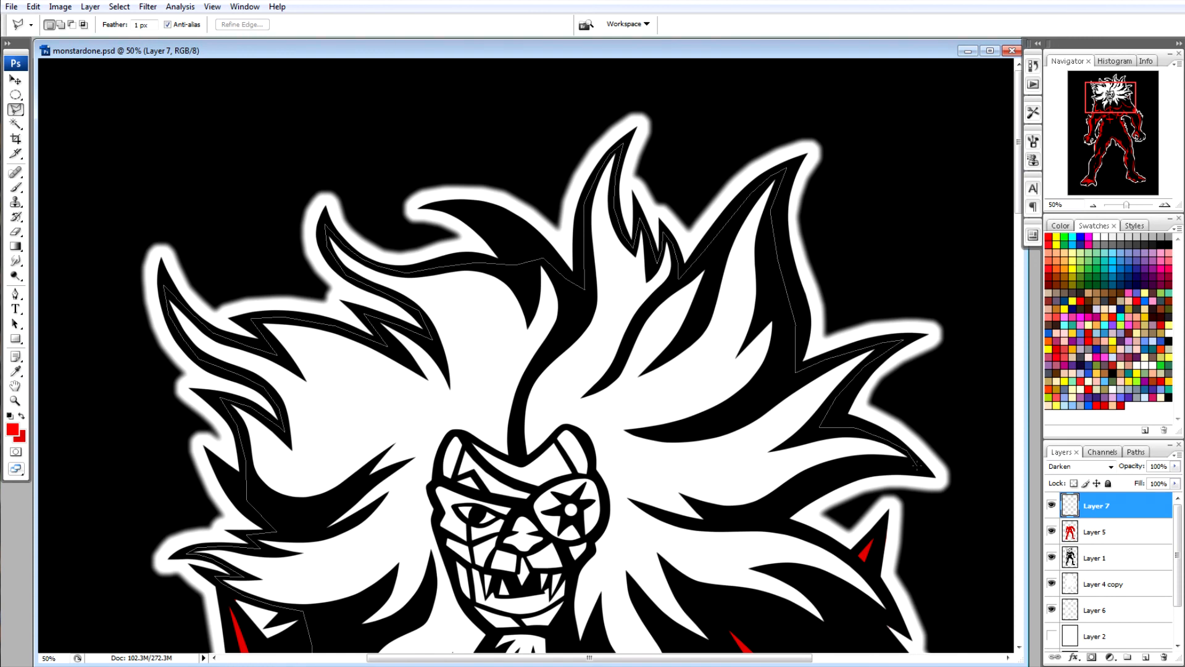
{"action": "left_click", "coordinate": [767, 515]}
{"action": "scroll", "coordinate": [768, 517], "scroll_direction": "down", "scroll_amount": 3}
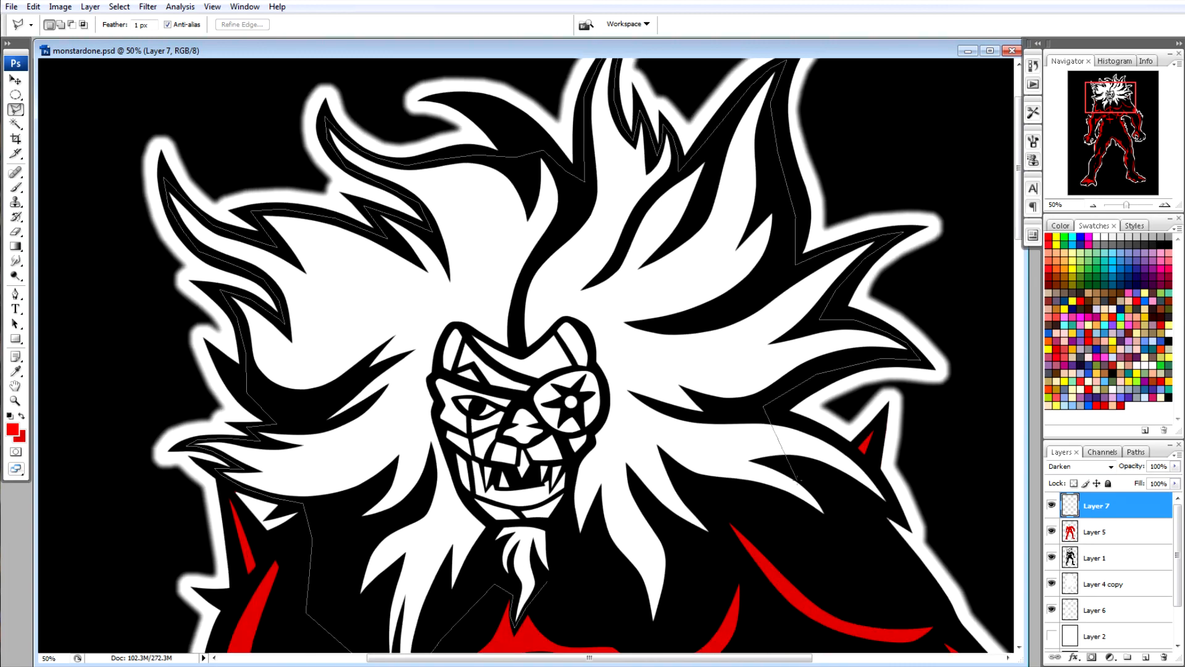